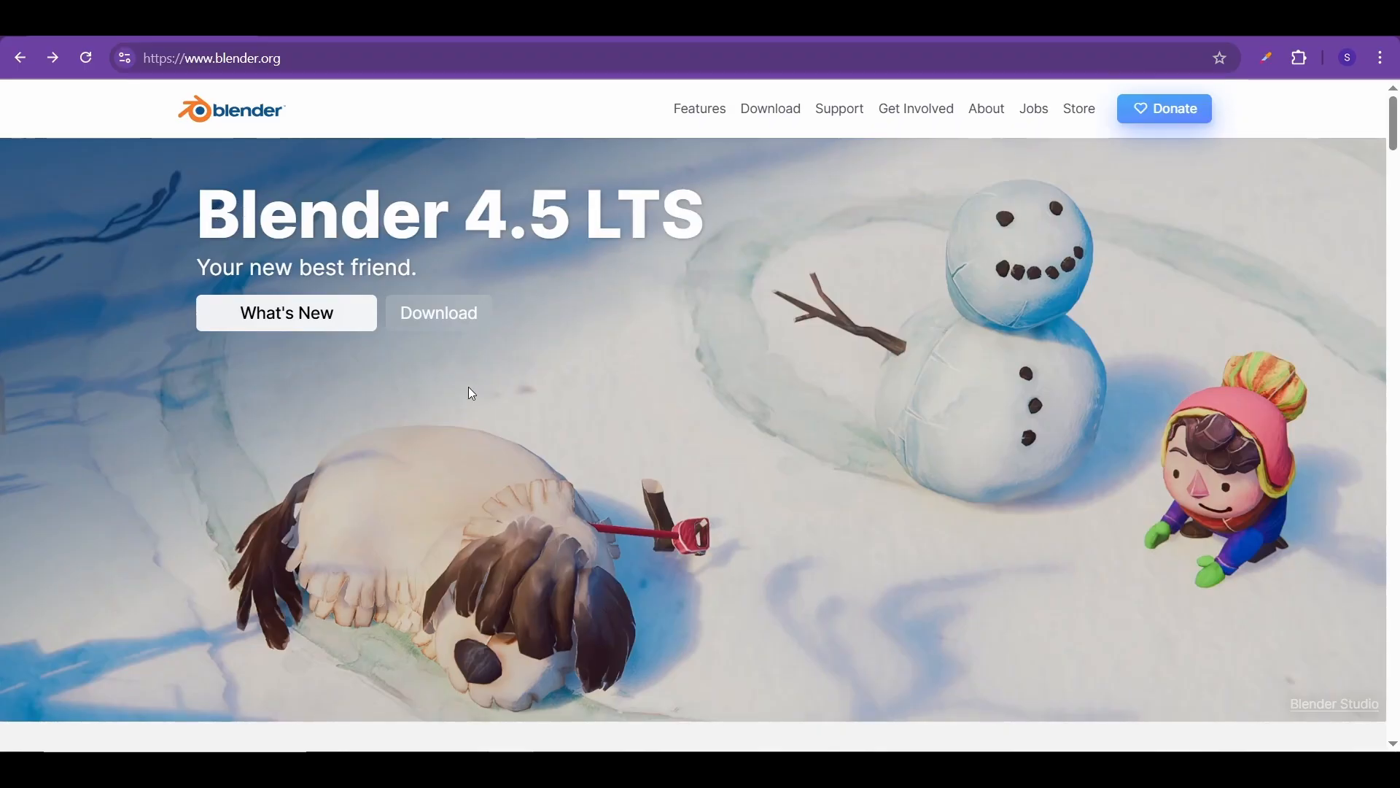
- Look through the Mask Maker Files folder in Google Drive, including Fire Pro Mask Sheet.blend and the mask PNG images
{"action": "left_click", "coordinate": [350, 37]}
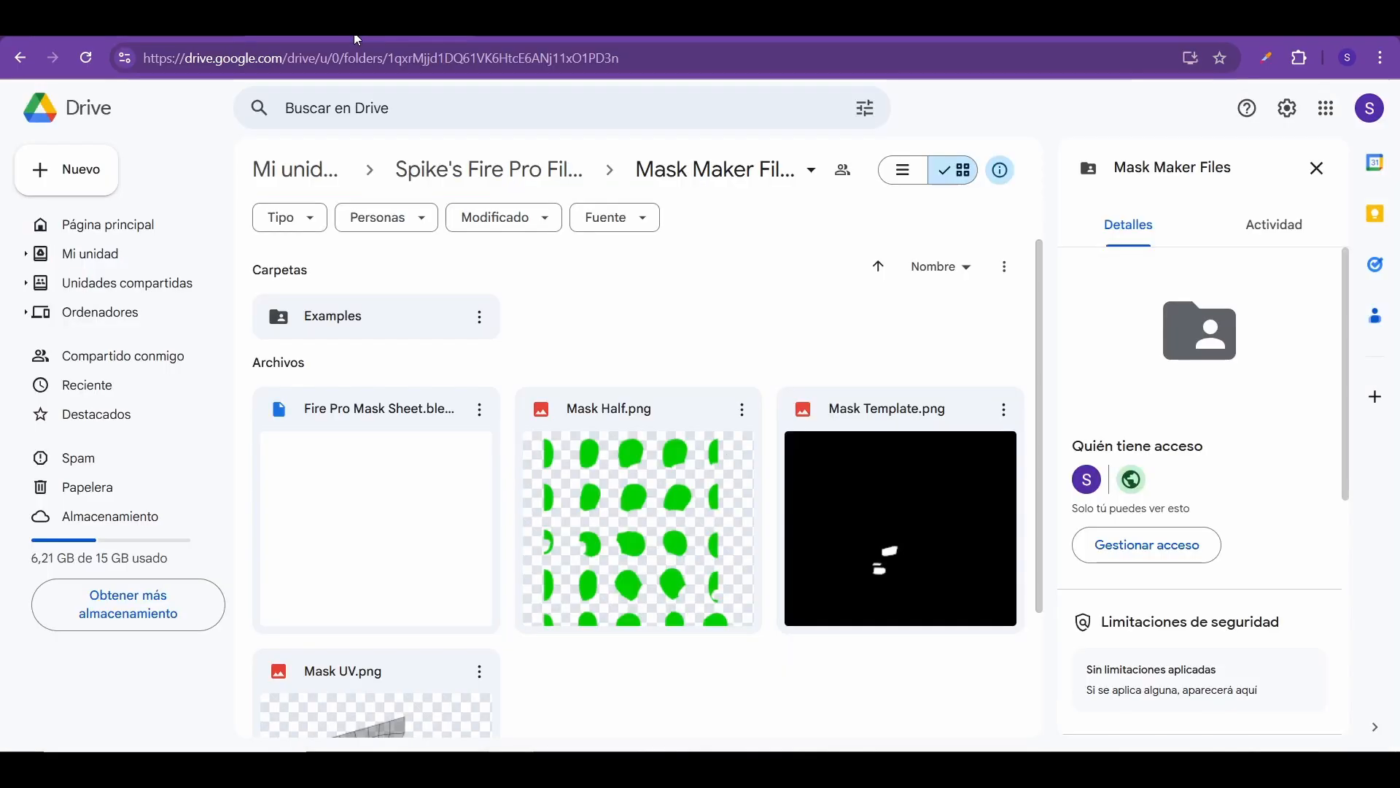
{"action": "scroll", "coordinate": [642, 438], "scroll_direction": "down", "scroll_amount": 3}
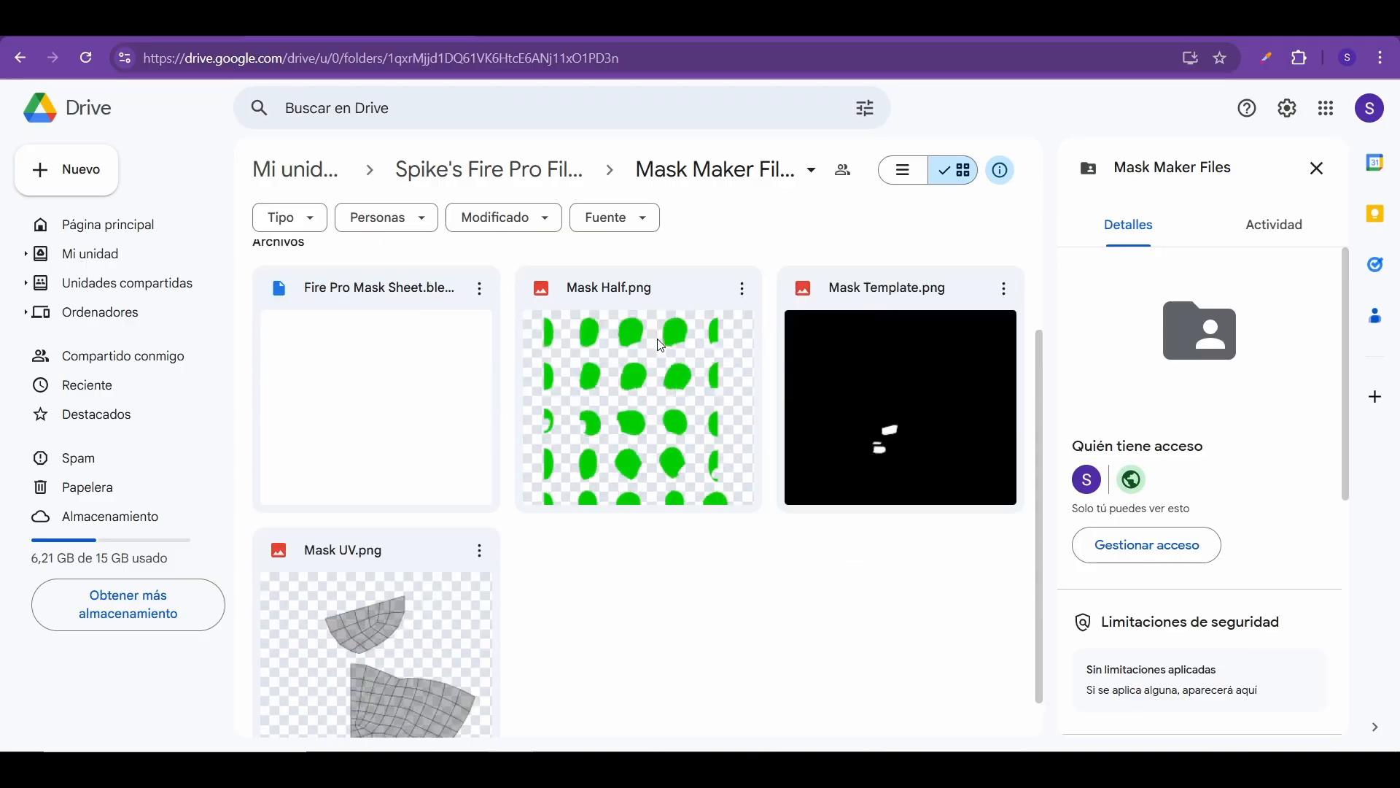
{"action": "scroll", "coordinate": [634, 469], "scroll_direction": "up", "scroll_amount": 3}
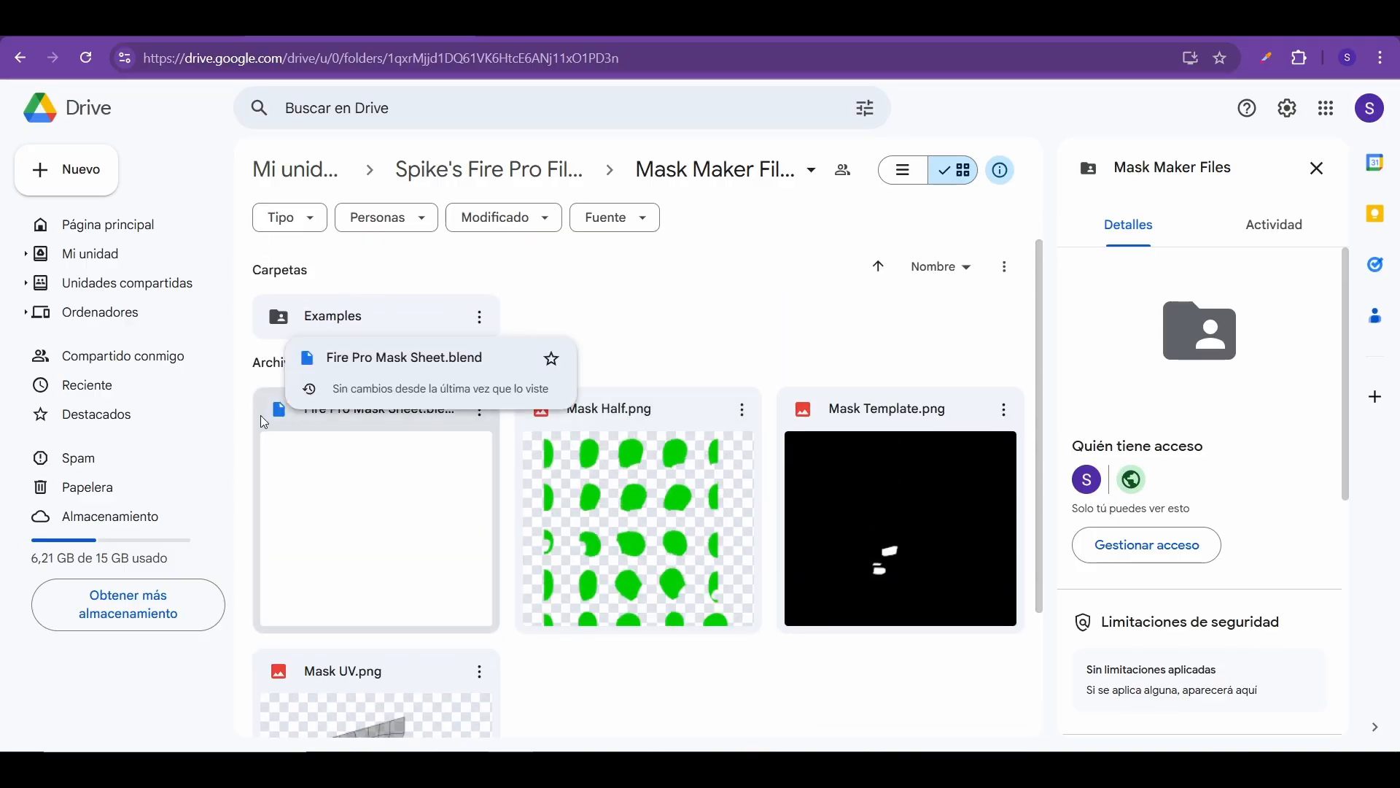
{"action": "scroll", "coordinate": [260, 414], "scroll_direction": "down", "scroll_amount": 1}
{"action": "left_click", "coordinate": [438, 435]}
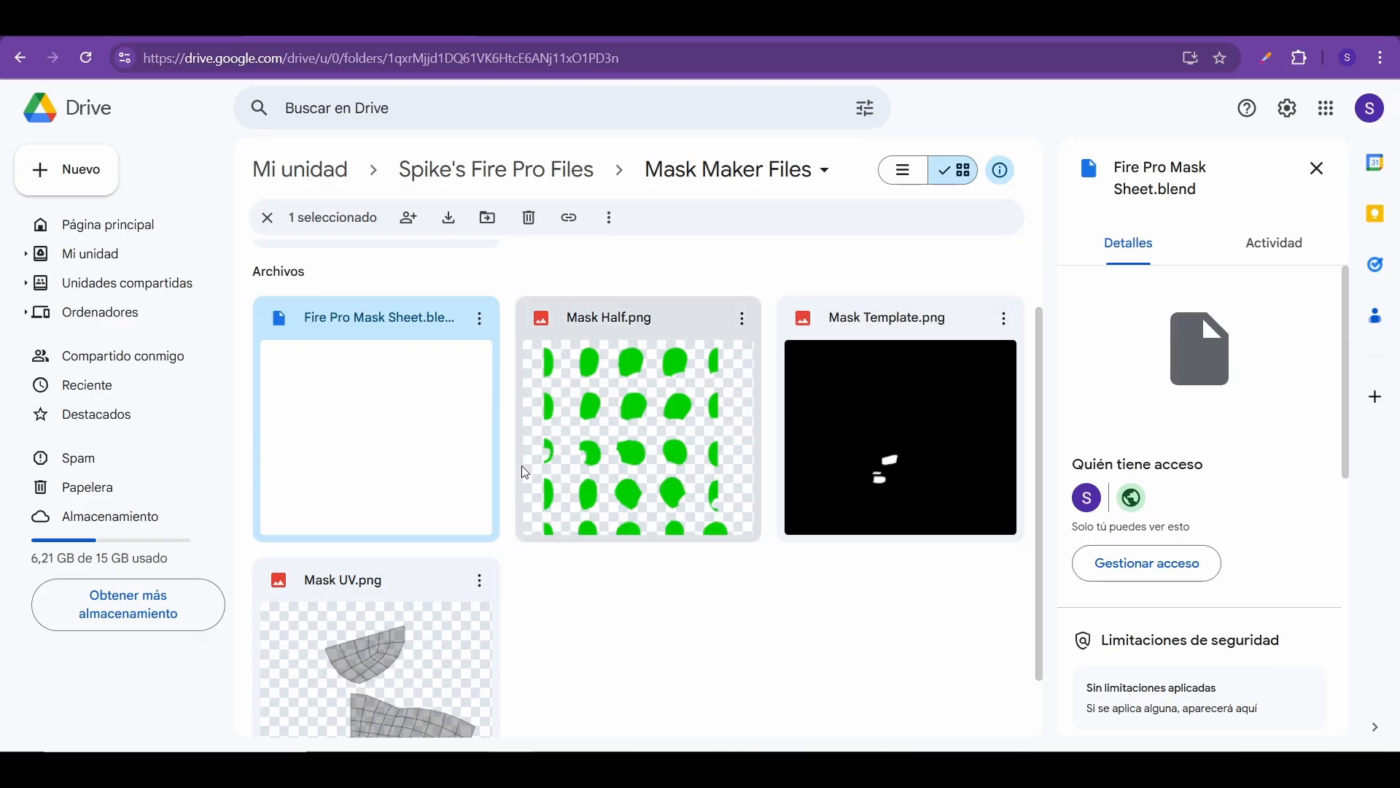
{"action": "left_click", "coordinate": [663, 619]}
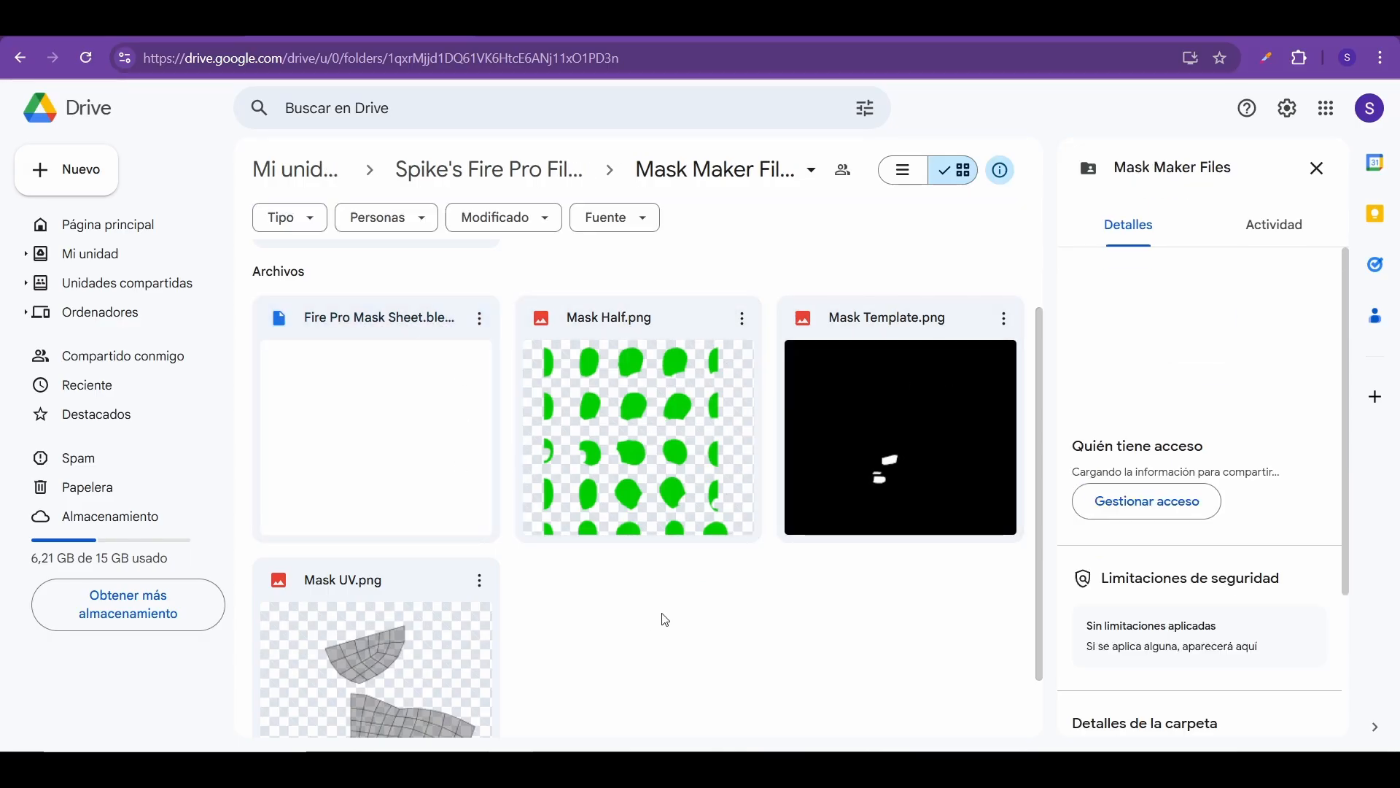
{"action": "scroll", "coordinate": [633, 613], "scroll_direction": "down", "scroll_amount": 1}
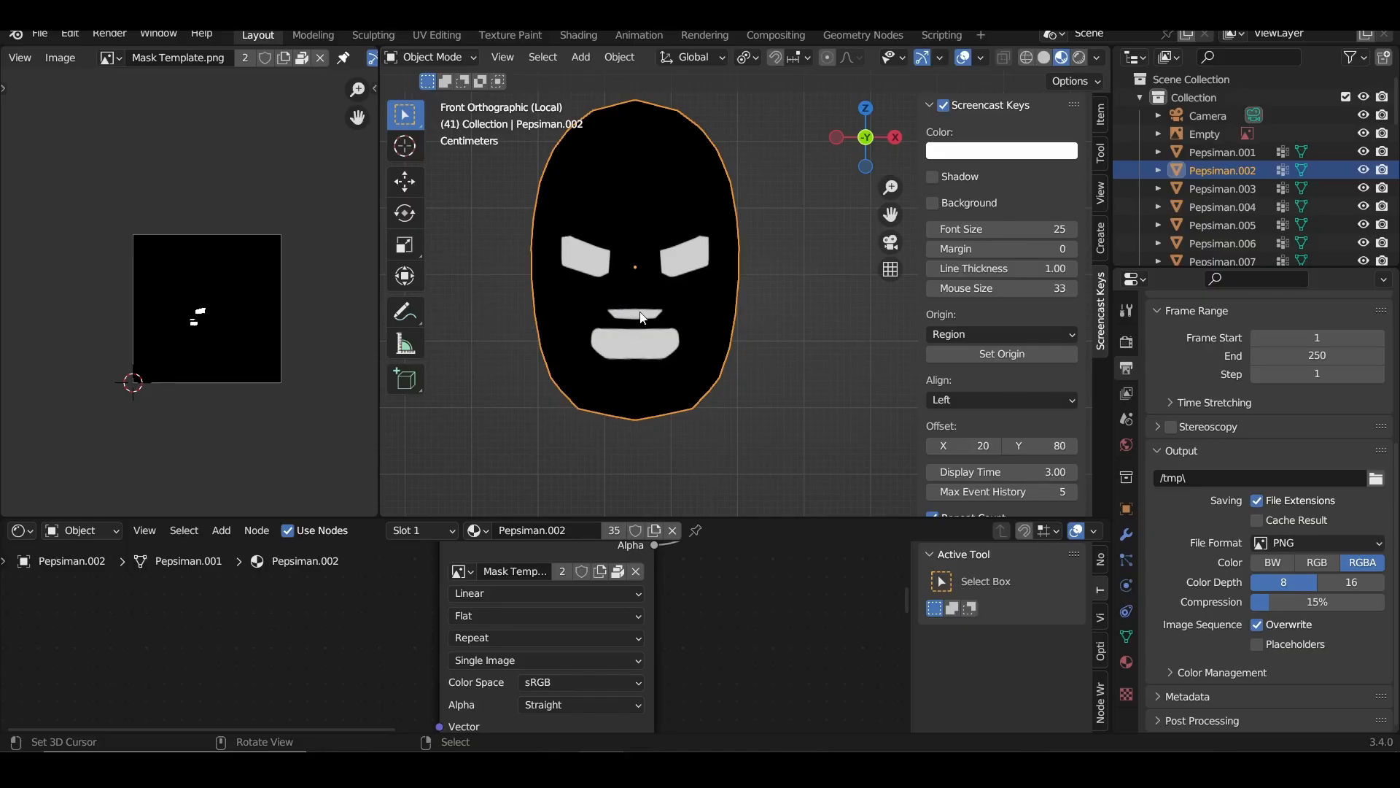
- Switch to Blender and hide the sidebar of the 3D viewport showing the isolated mask
{"action": "scroll", "coordinate": [653, 315], "scroll_direction": "down", "scroll_amount": 1}
{"action": "scroll", "coordinate": [653, 315], "scroll_direction": "up", "scroll_amount": 1}
{"action": "scroll", "coordinate": [691, 310], "scroll_direction": "up", "scroll_amount": 1}
{"action": "scroll", "coordinate": [691, 310], "scroll_direction": "down", "scroll_amount": 3}
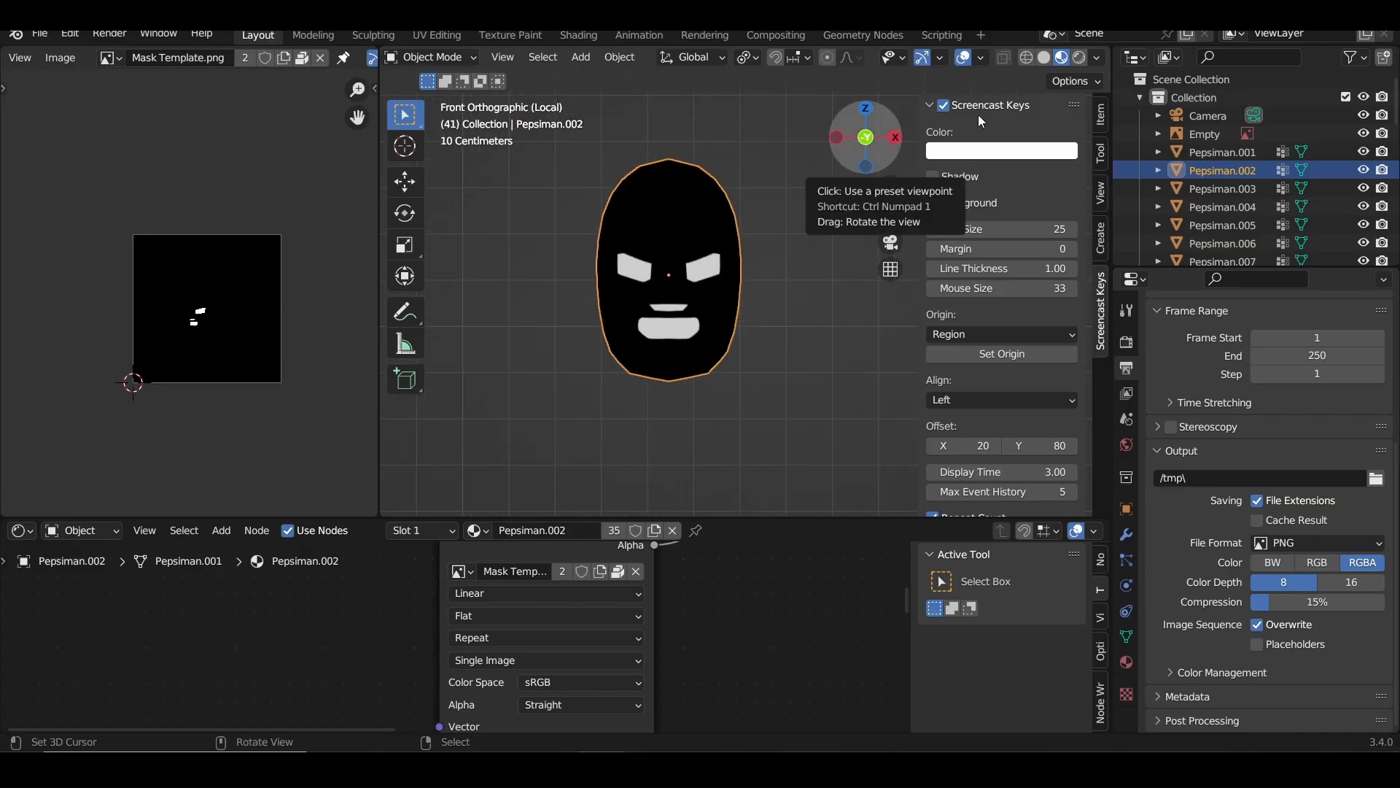
{"action": "key", "text": "n"}
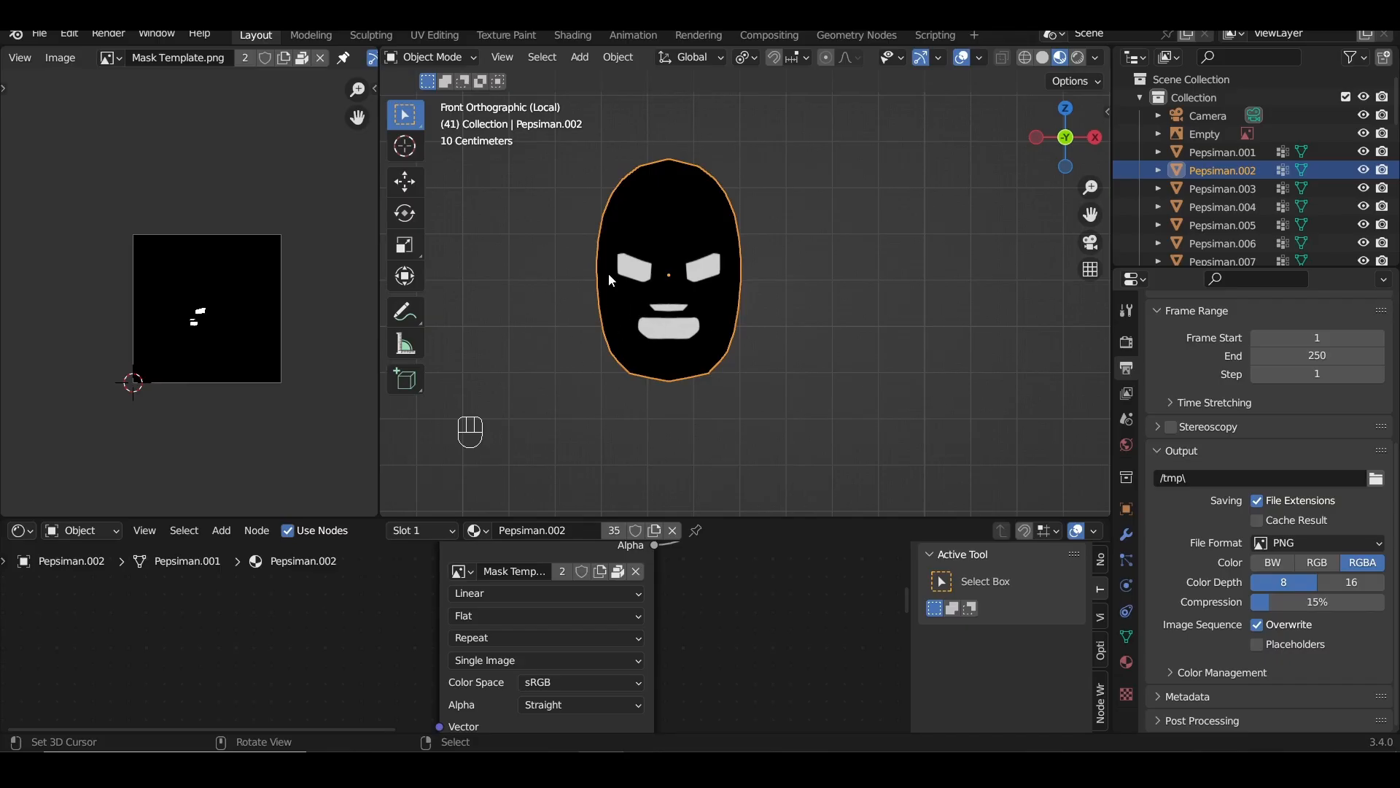
- Examine the Pepsiman.002 mask from the front, right, top, back, left and bottom, ending in the front orthographic view
{"action": "middle_click_drag", "start_coordinate": [610, 301], "coordinate": [784, 316]}
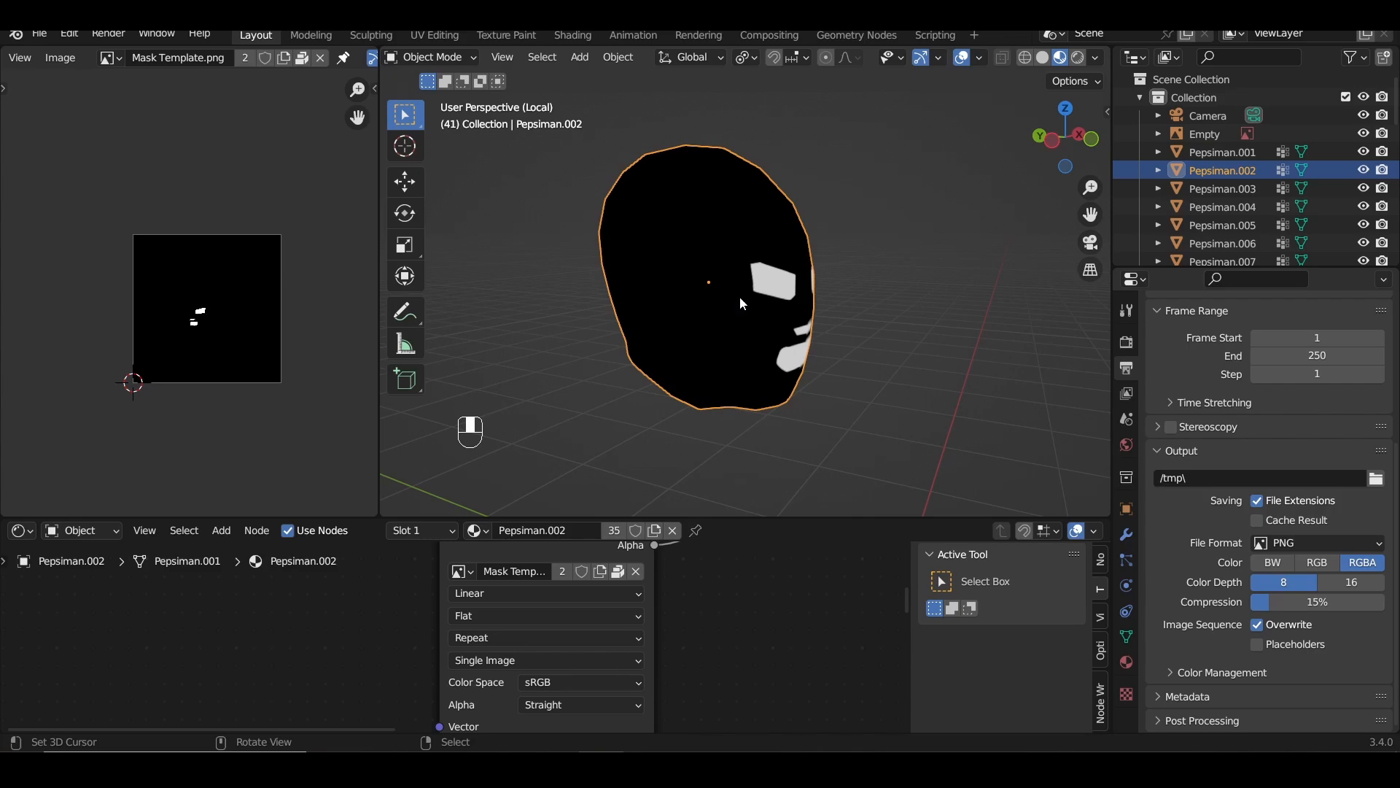
{"action": "middle_click_drag", "start_coordinate": [744, 313], "coordinate": [698, 299]}
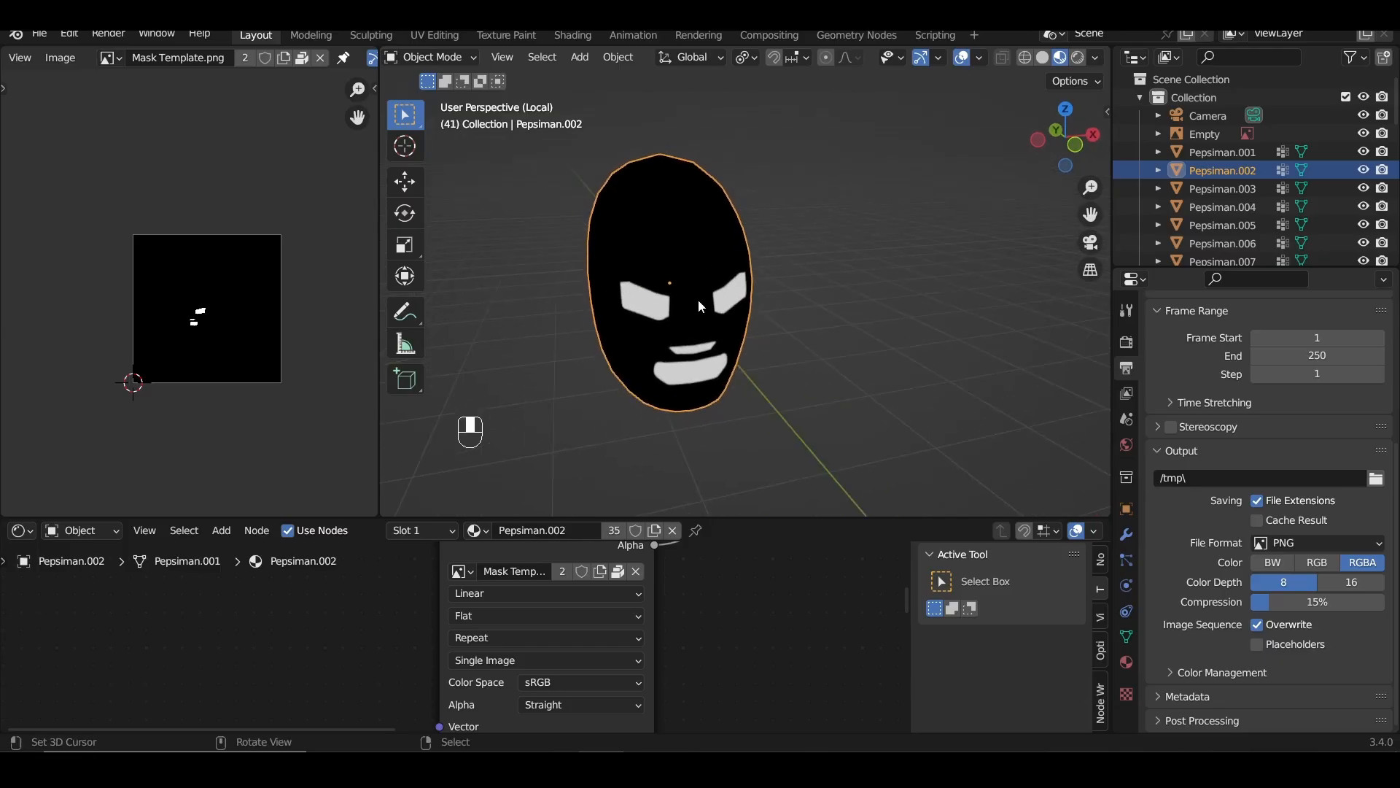
{"action": "key", "text": "KP_1"}
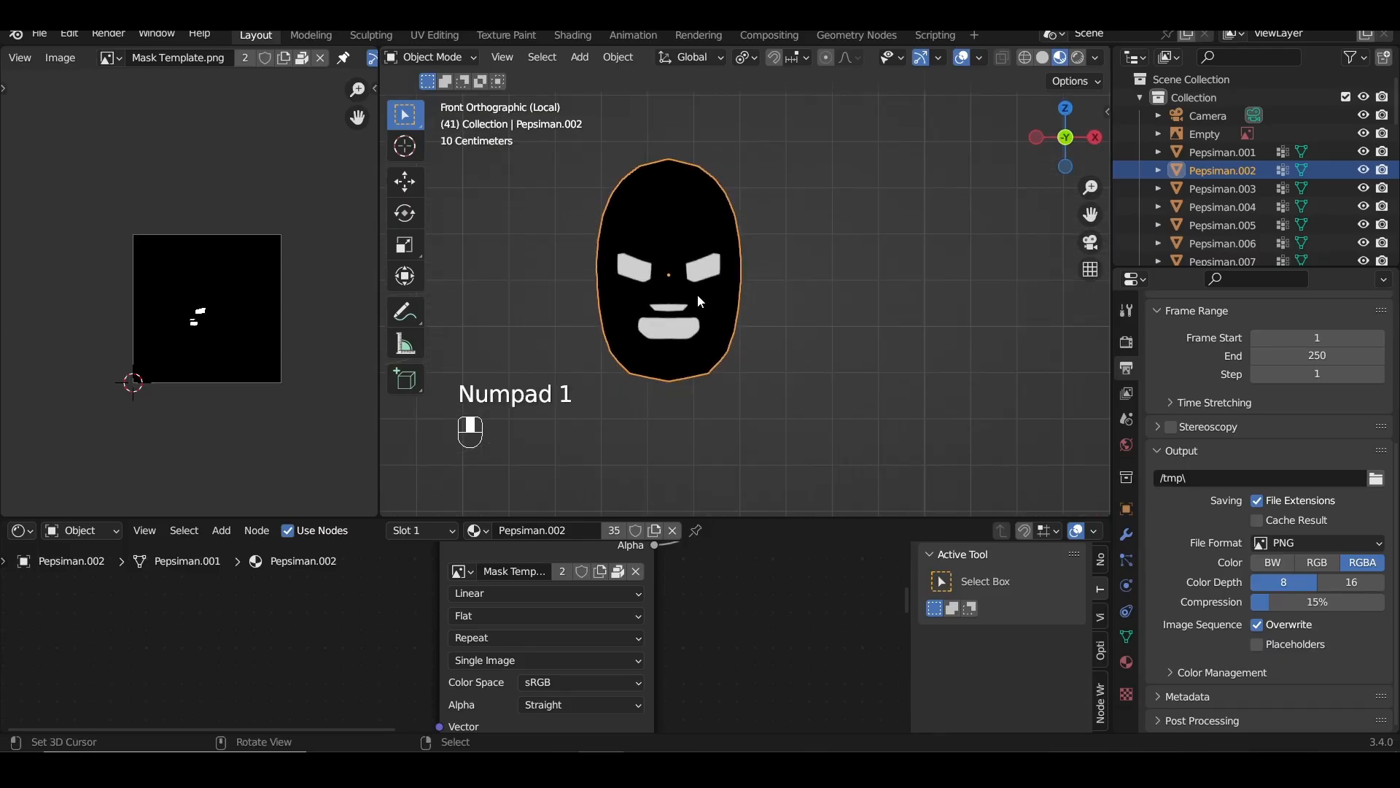
{"action": "key", "text": "KP_3"}
{"action": "key", "text": "KP_7"}
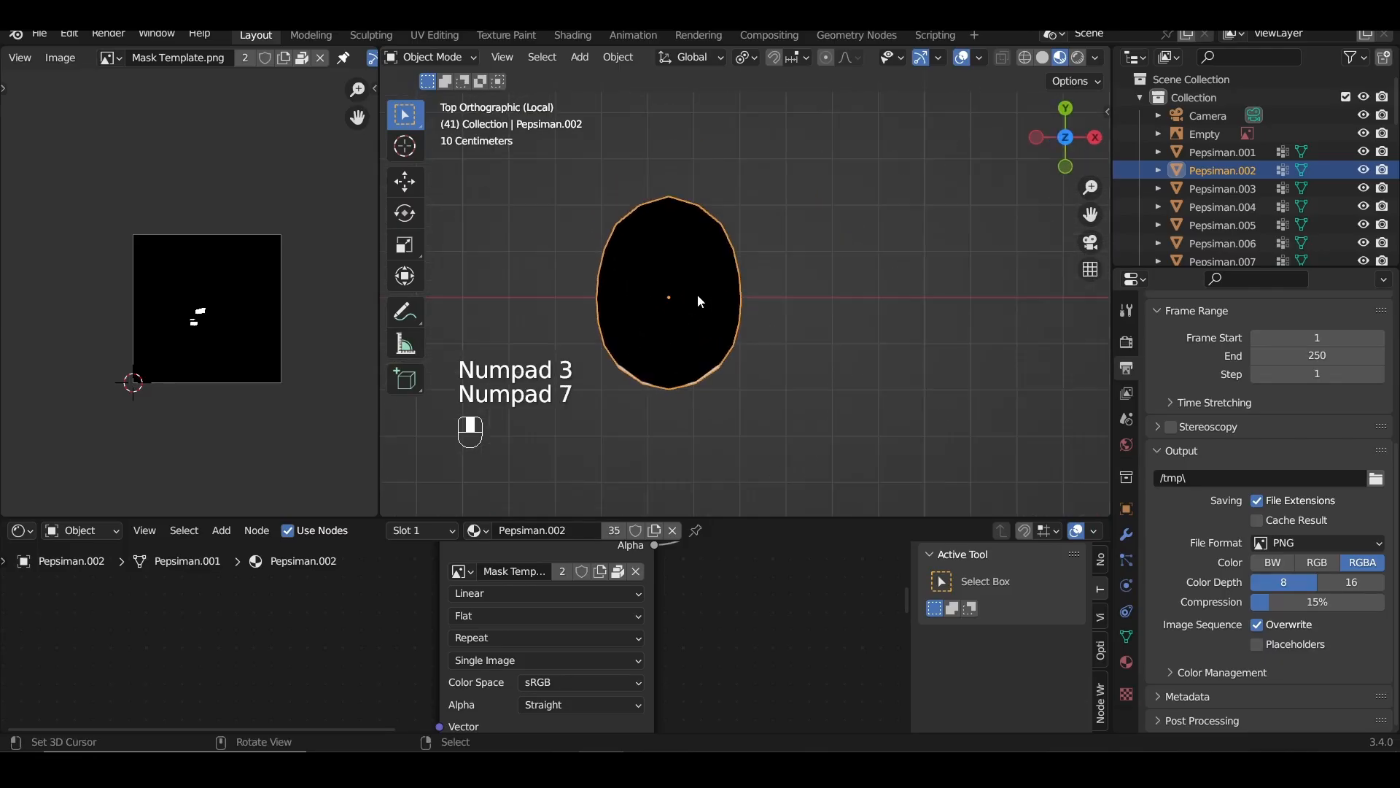
{"action": "key", "text": "KP_1"}
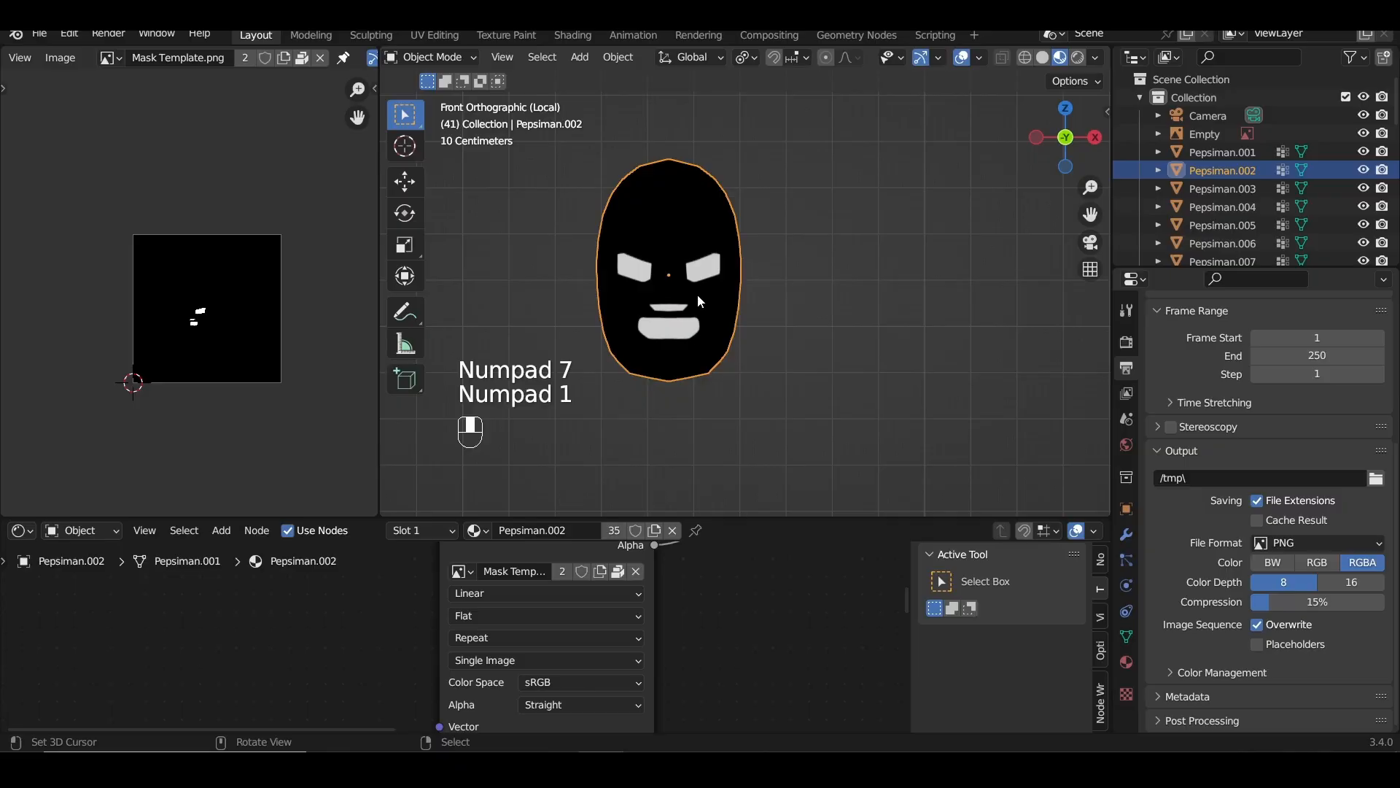
{"action": "key", "text": "KP_9"}
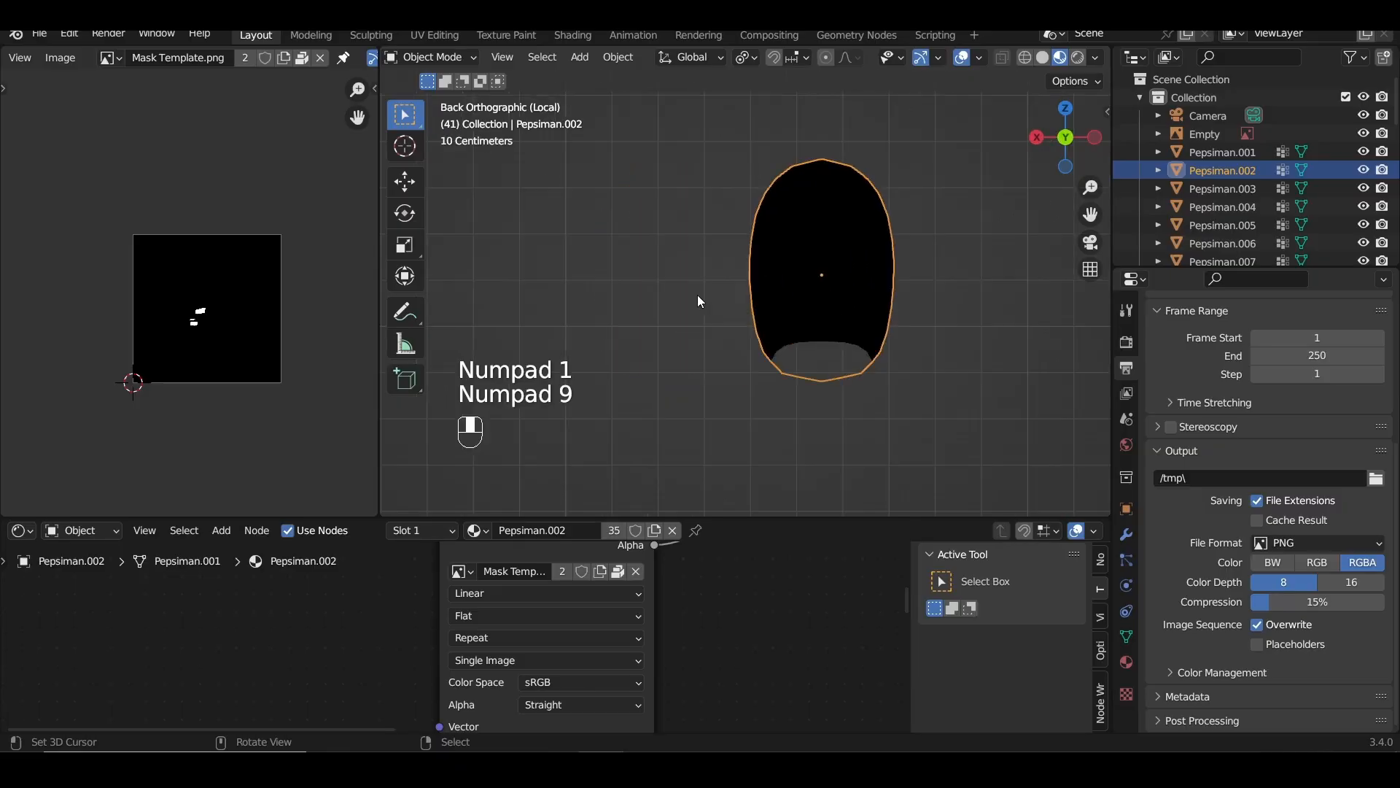
{"action": "key", "text": "KP_3"}
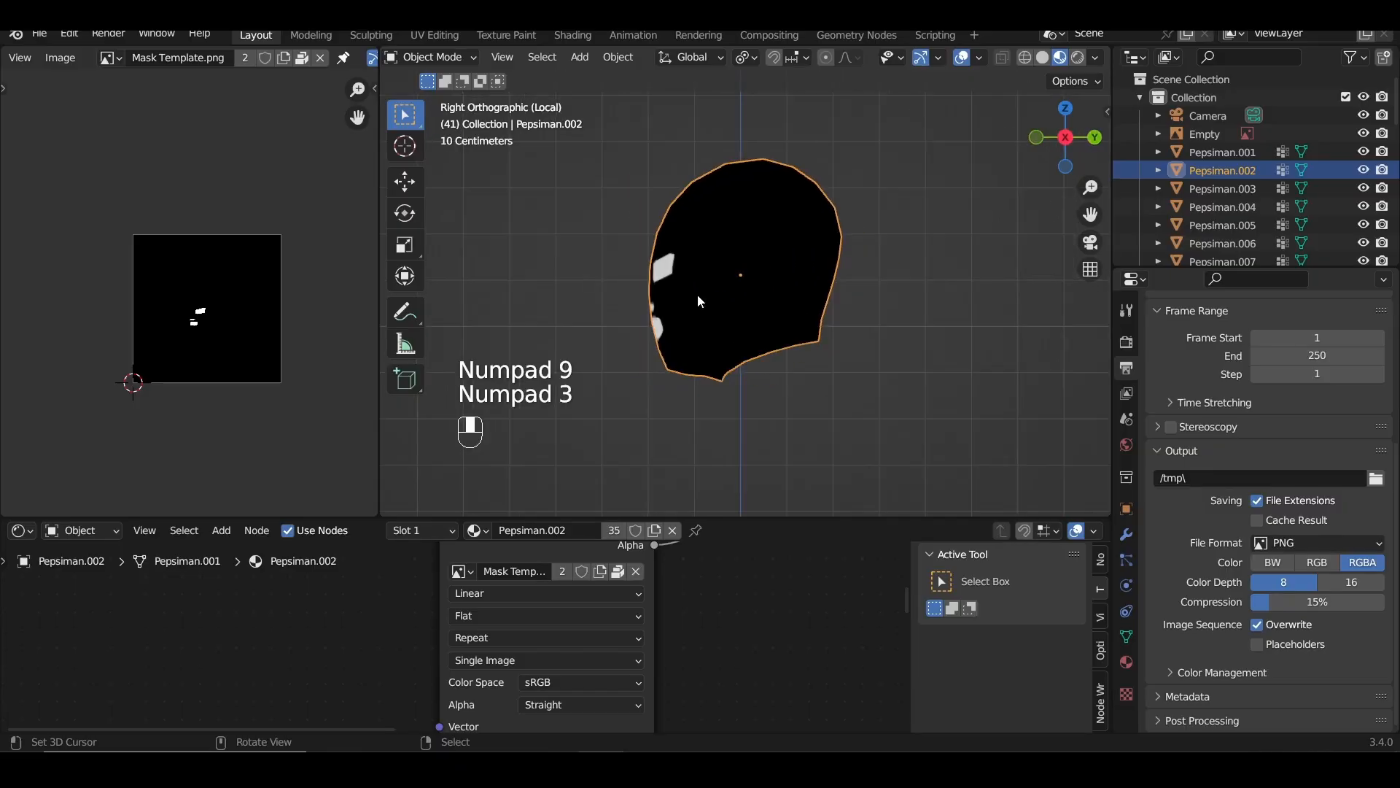
{"action": "key", "text": "KP_9"}
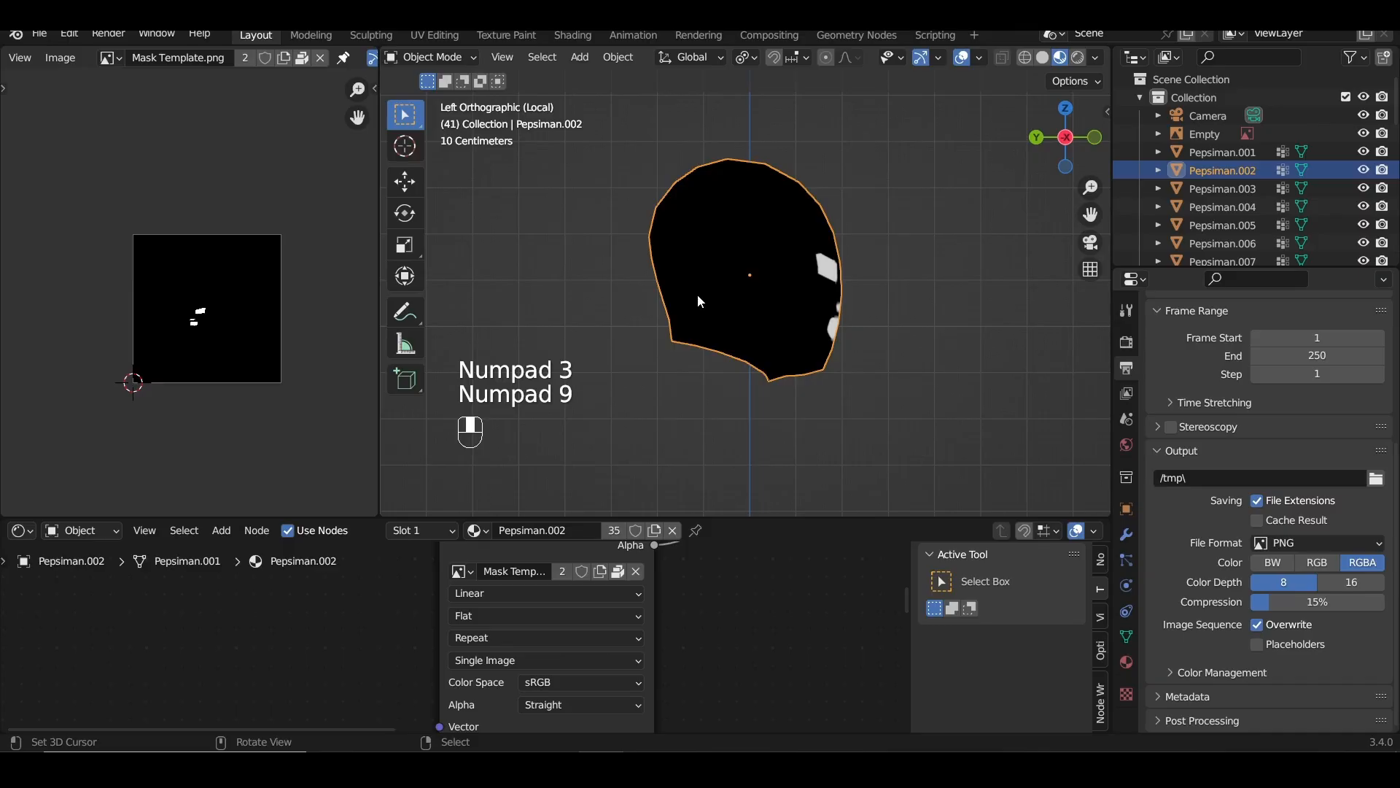
{"action": "key", "text": "KP_7"}
{"action": "key", "text": "KP_9"}
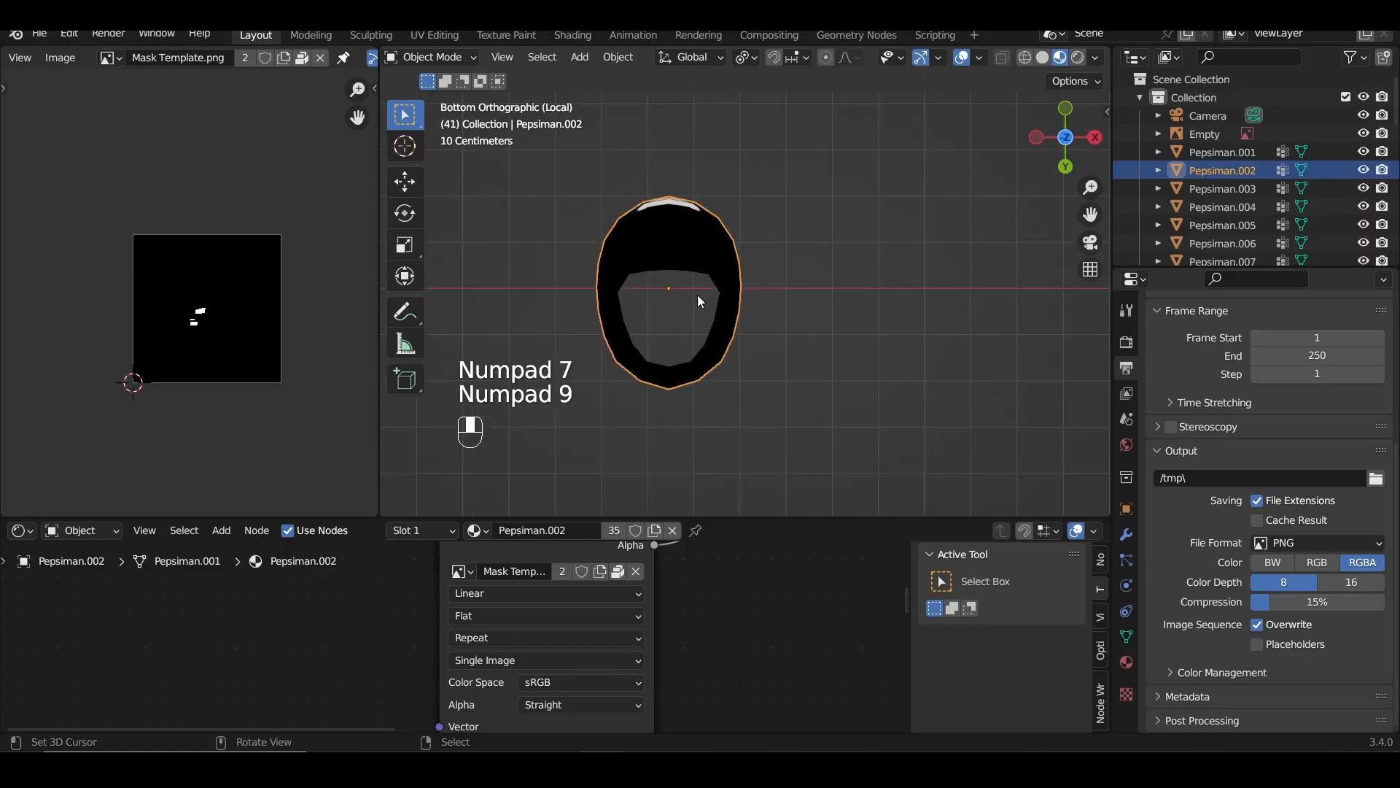
{"action": "middle_click_drag", "start_coordinate": [697, 295], "coordinate": [731, 352]}
{"action": "scroll", "coordinate": [703, 320], "scroll_direction": "down", "scroll_amount": 3}
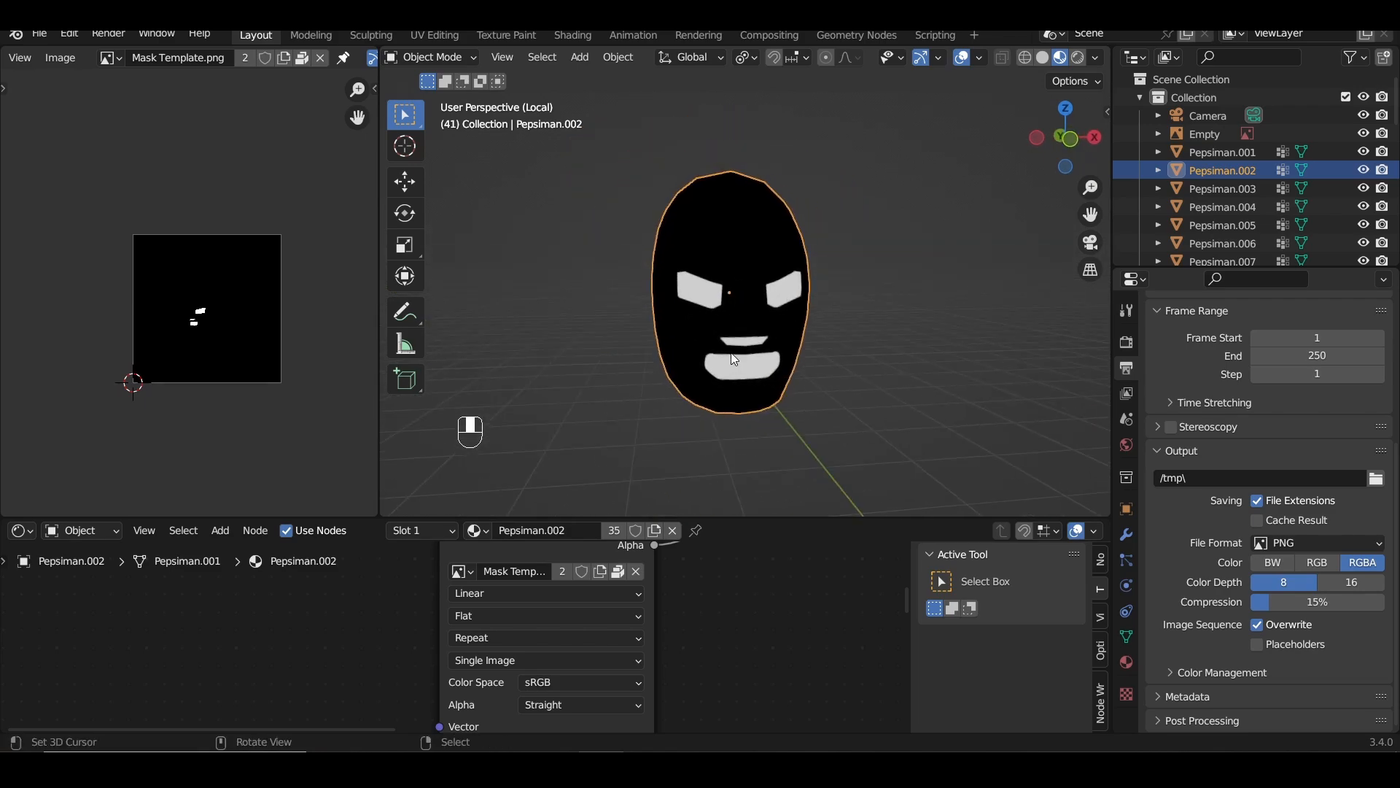
{"action": "key", "text": "KP_1"}
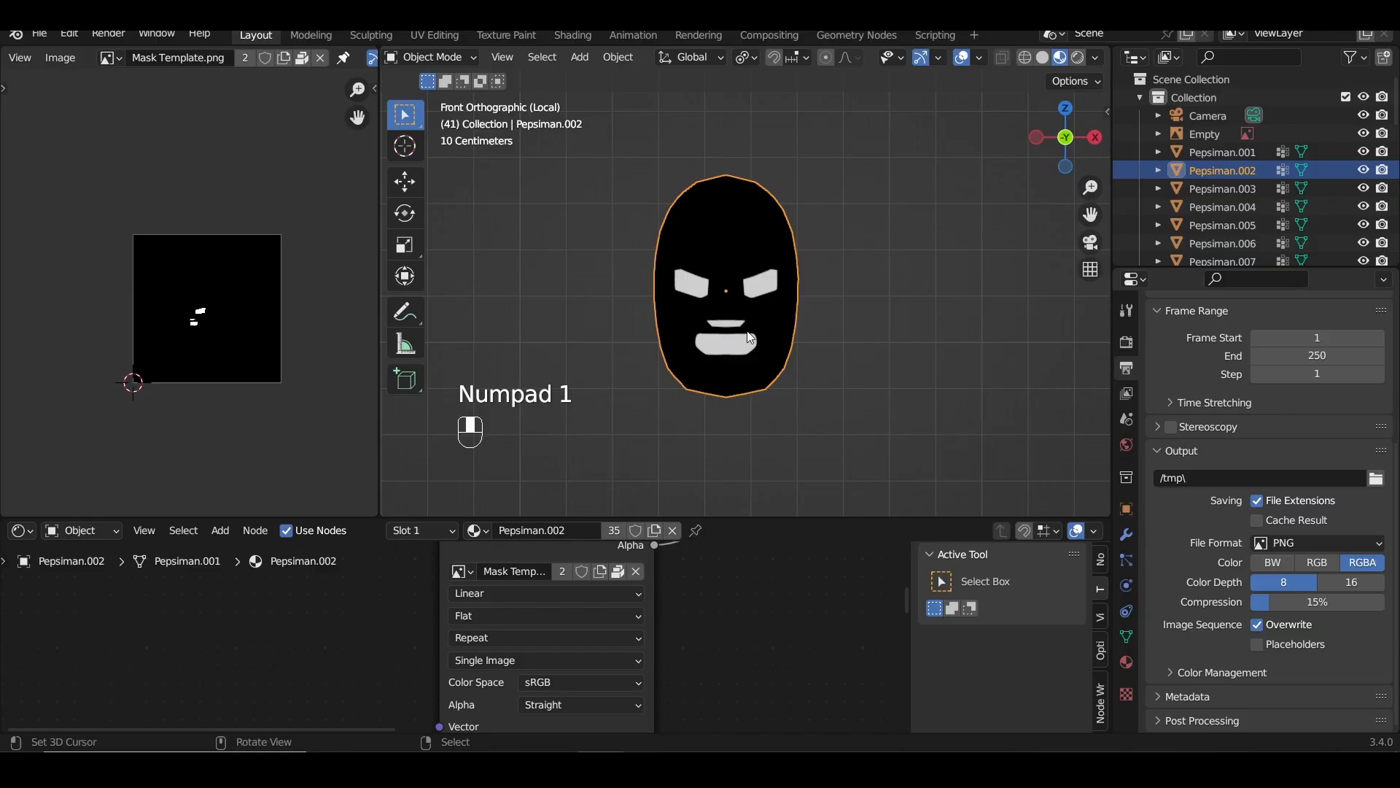
{"action": "middle_click_drag", "start_coordinate": [746, 337], "coordinate": [794, 334], "text": "shift"}
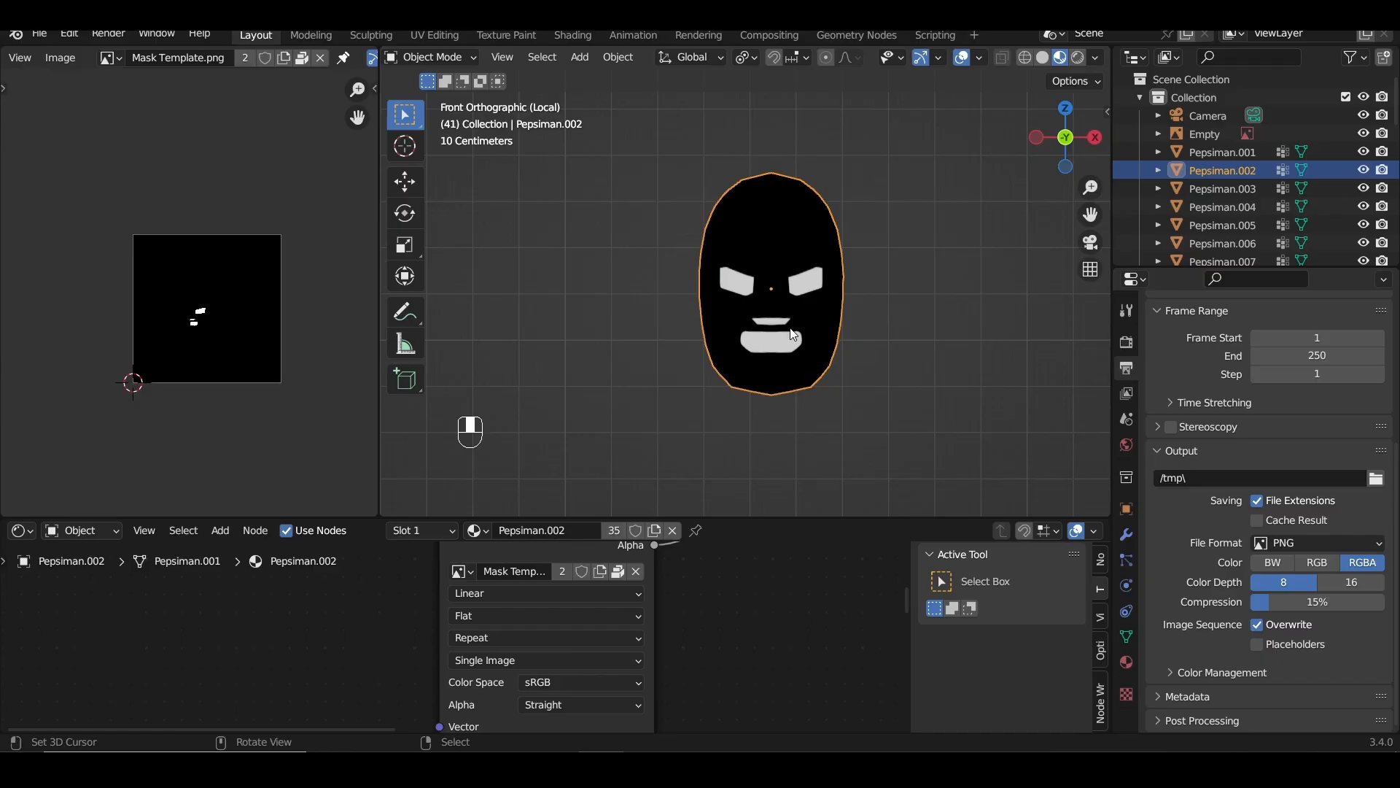
- Leave local view to examine the full sheet of mask heads, and isolate Pepsiman.002 again in front view
{"action": "key", "text": "KP_Divide"}
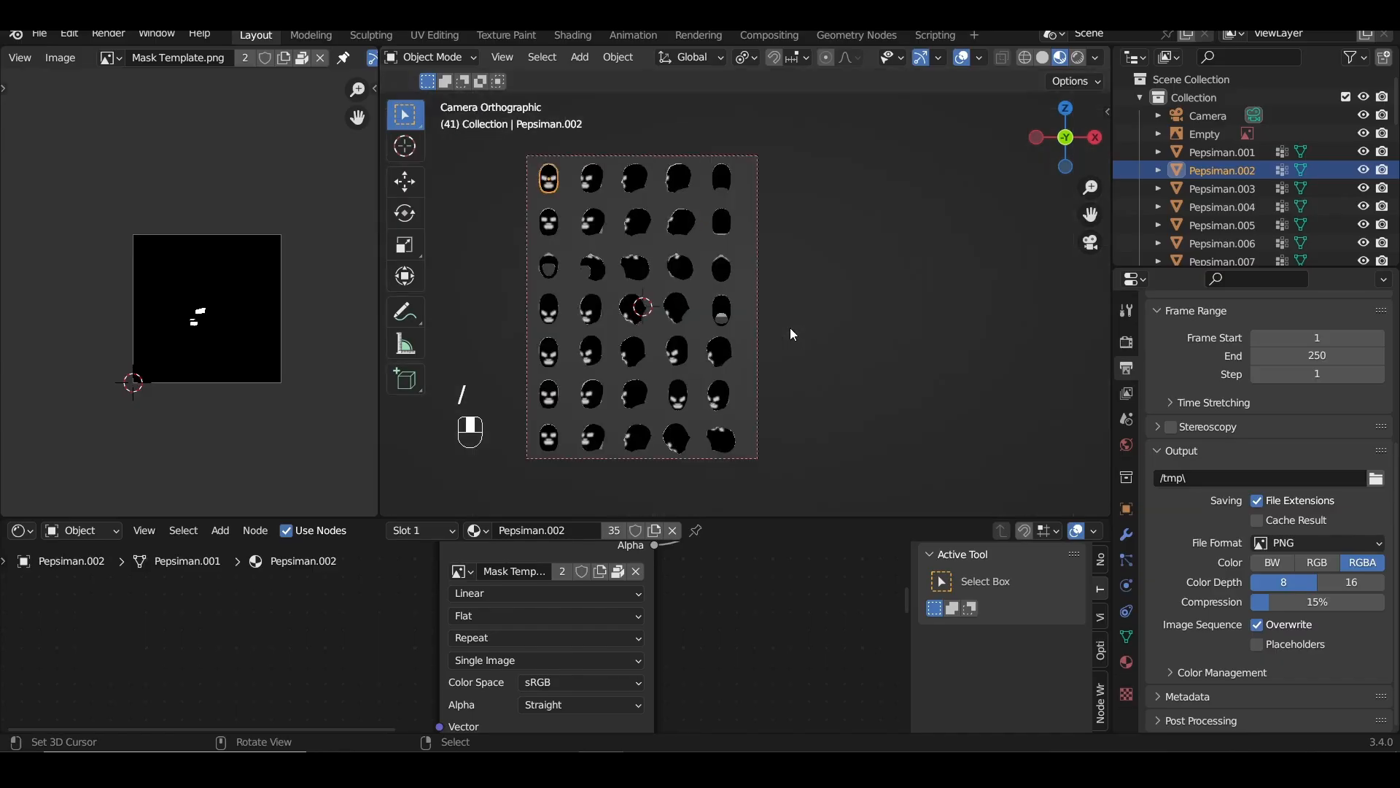
{"action": "scroll", "coordinate": [537, 253], "scroll_direction": "up", "scroll_amount": 2}
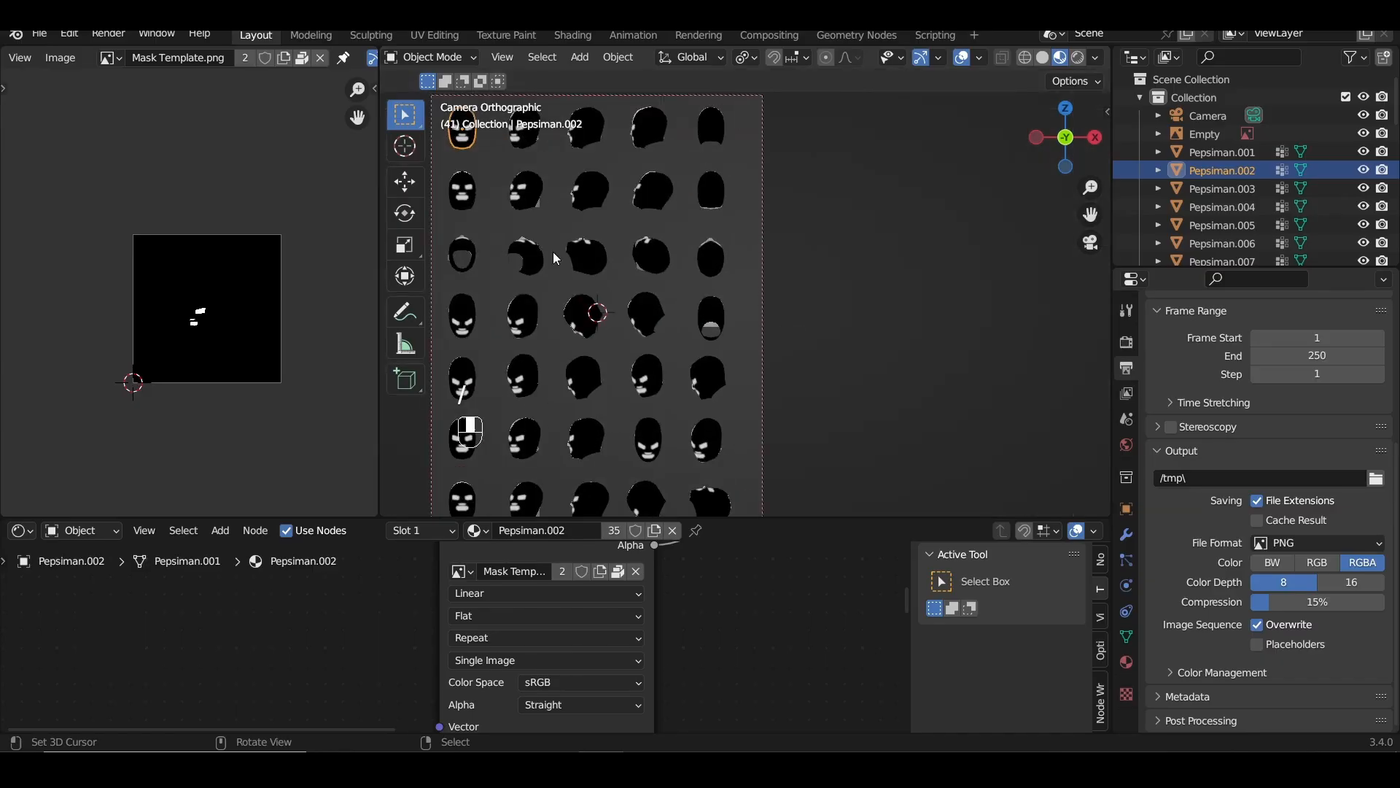
{"action": "scroll", "coordinate": [558, 258], "scroll_direction": "down", "scroll_amount": 1}
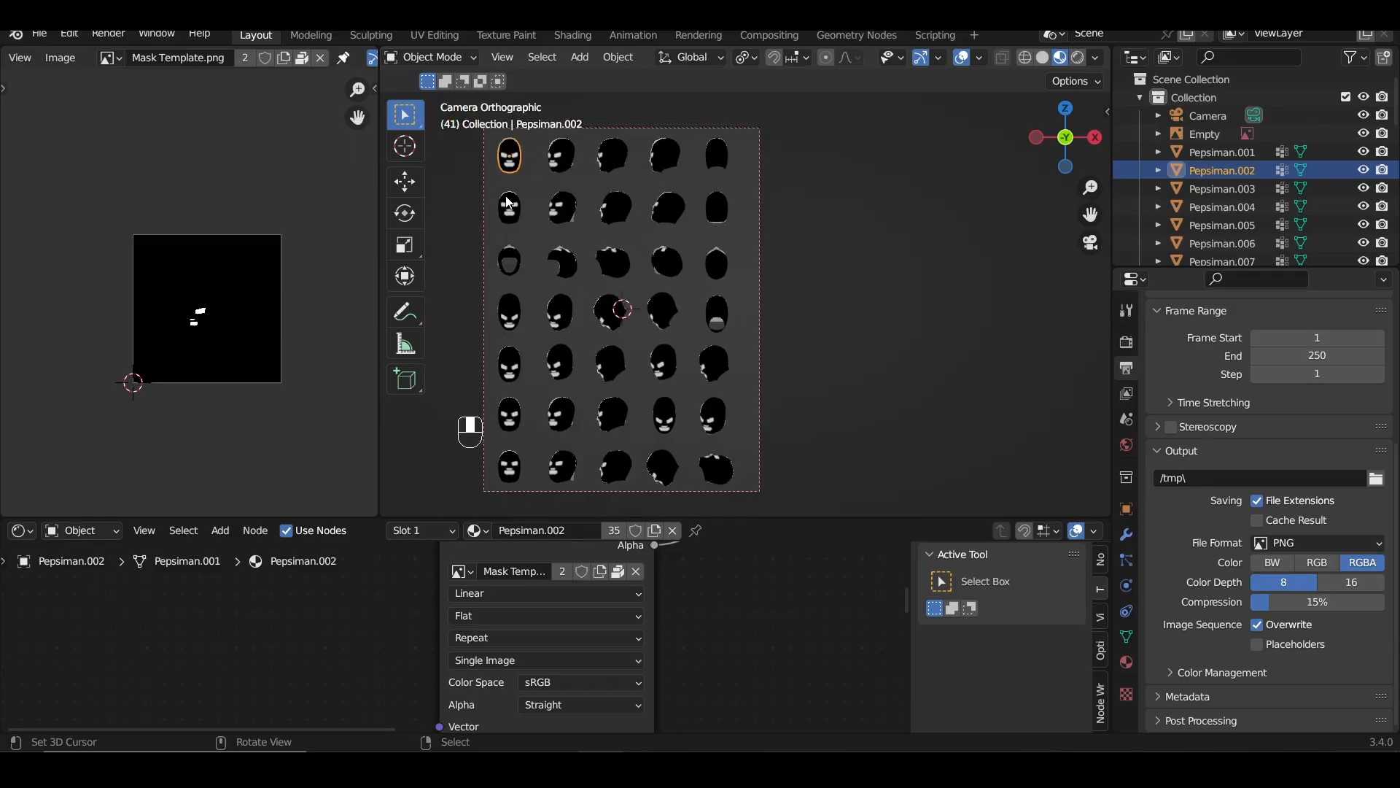
{"action": "key", "text": "slash"}
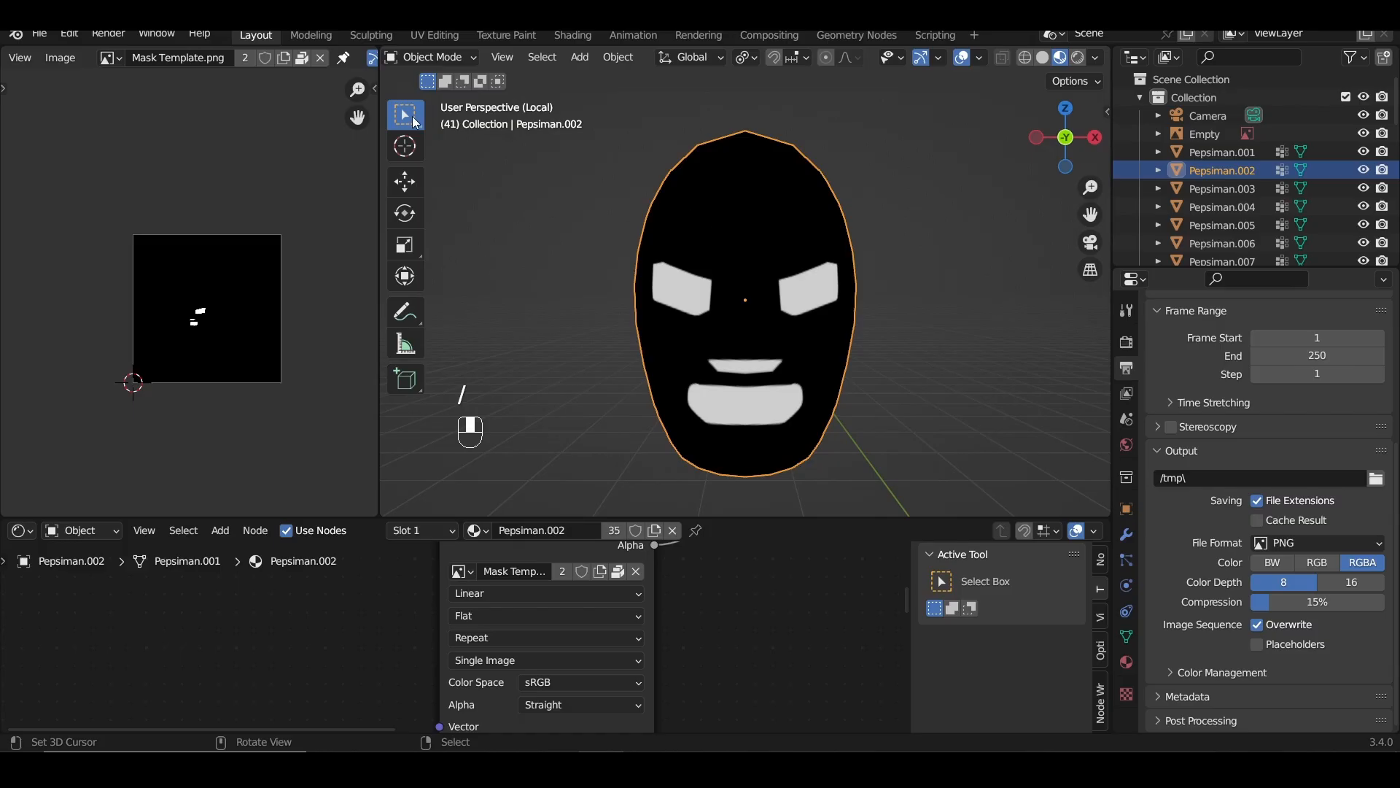
{"action": "key", "text": "KP_1"}
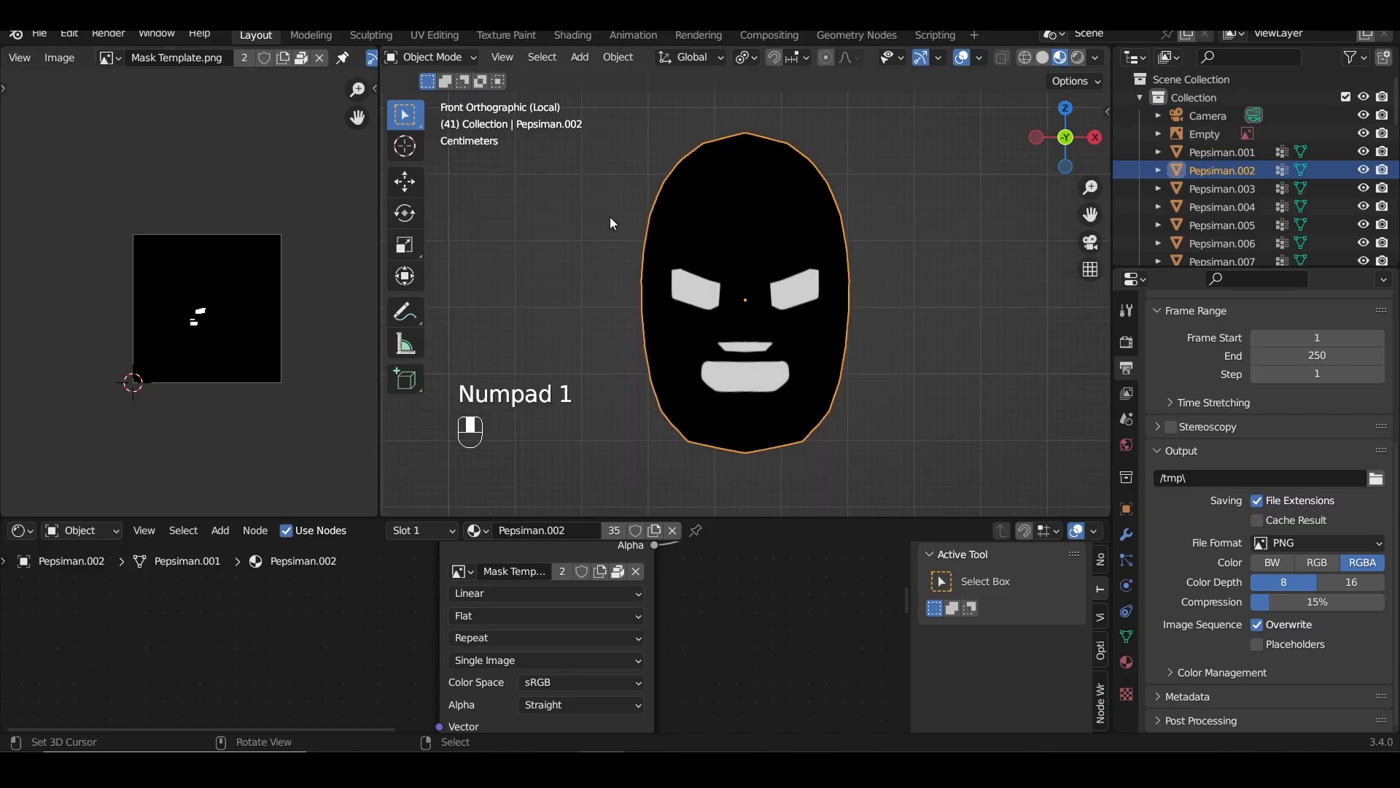
- In the Texture Paint workspace, paint symmetrical magenta outlines across the forehead, nose, temples and cheeks of the mask with the 12 px brush
{"action": "left_click", "coordinate": [509, 36]}
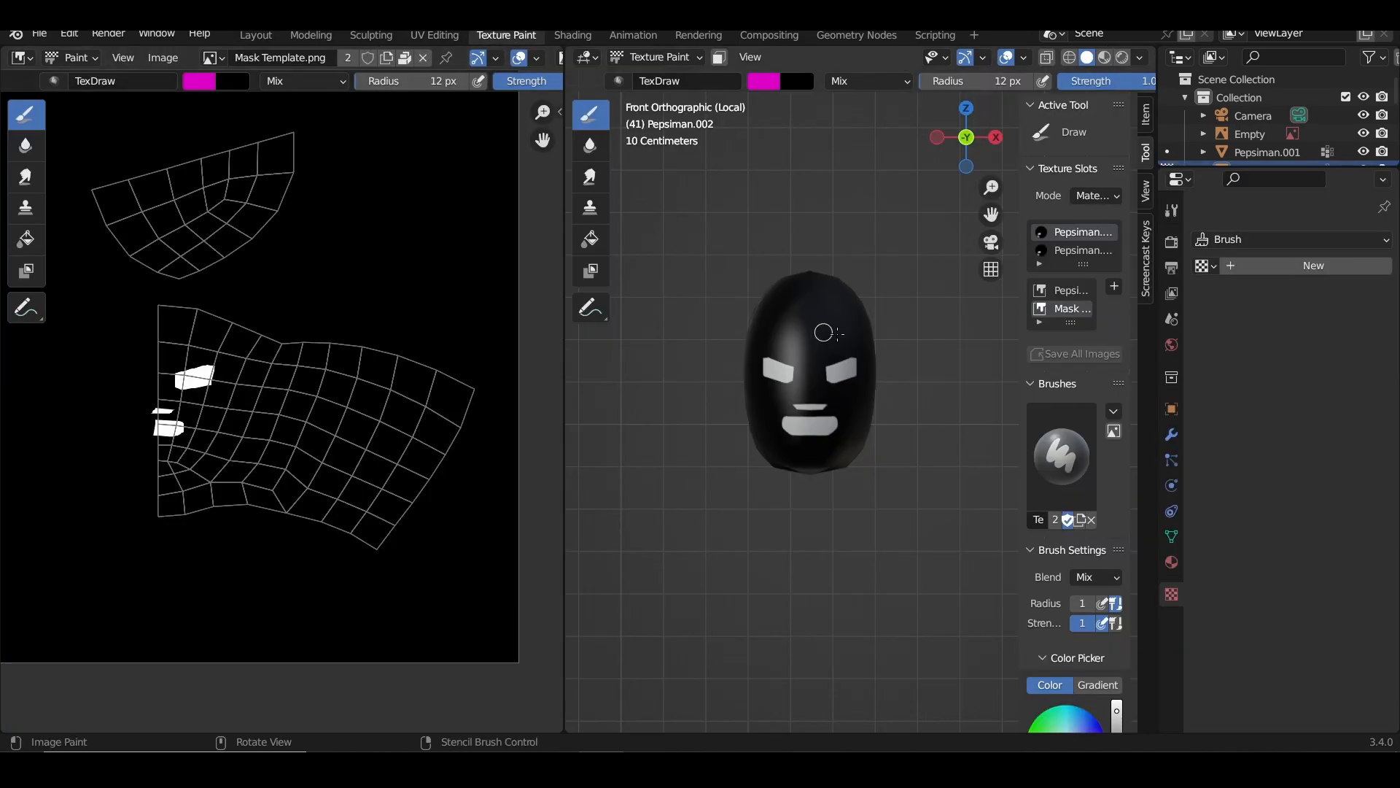
{"action": "scroll", "coordinate": [665, 352], "scroll_direction": "up", "scroll_amount": 1}
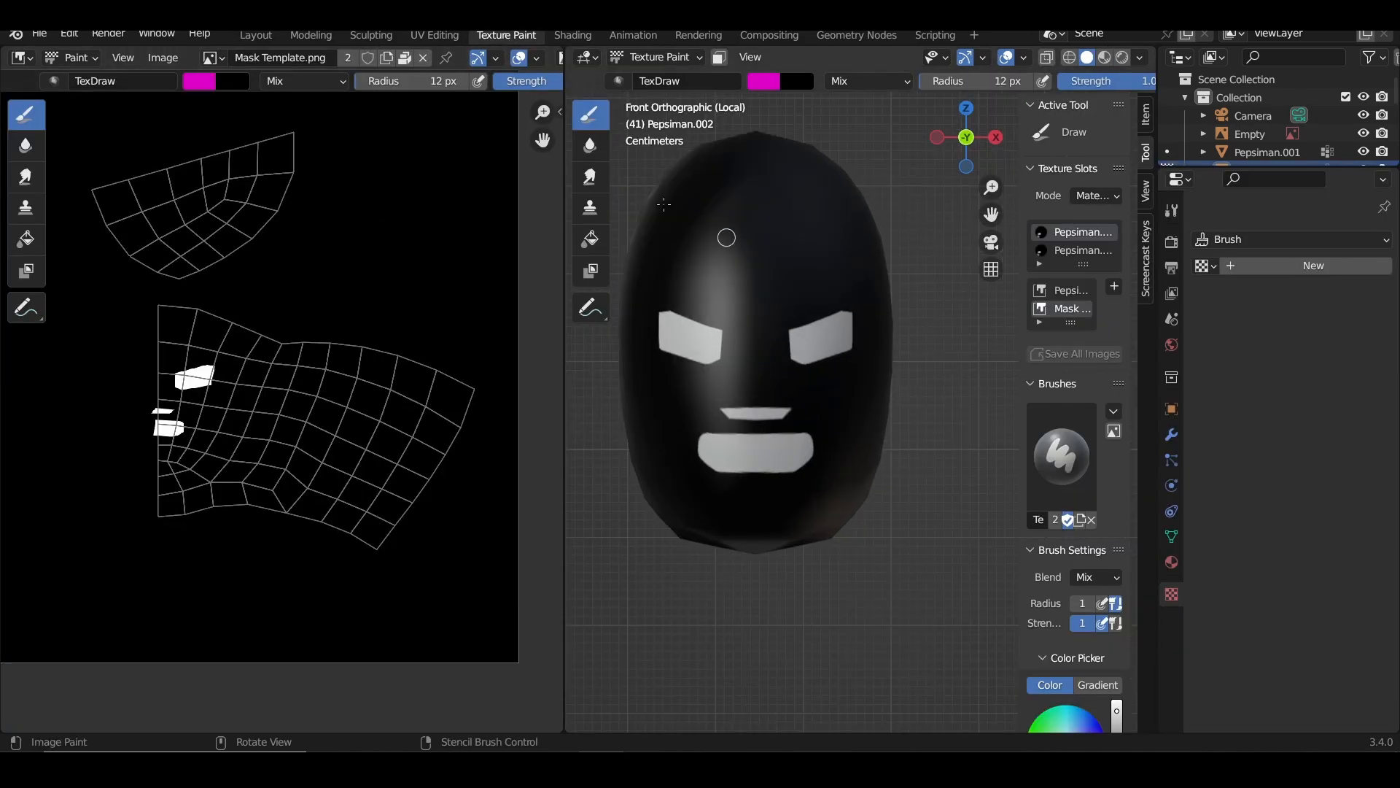
{"action": "mouse_move", "coordinate": [704, 281]}
{"action": "left_mouse_down"}
{"action": "mouse_move", "coordinate": [764, 240]}
{"action": "mouse_move", "coordinate": [837, 234]}
{"action": "mouse_move", "coordinate": [762, 325]}
{"action": "mouse_move", "coordinate": [839, 437]}
{"action": "mouse_move", "coordinate": [755, 385]}
{"action": "left_mouse_up"}
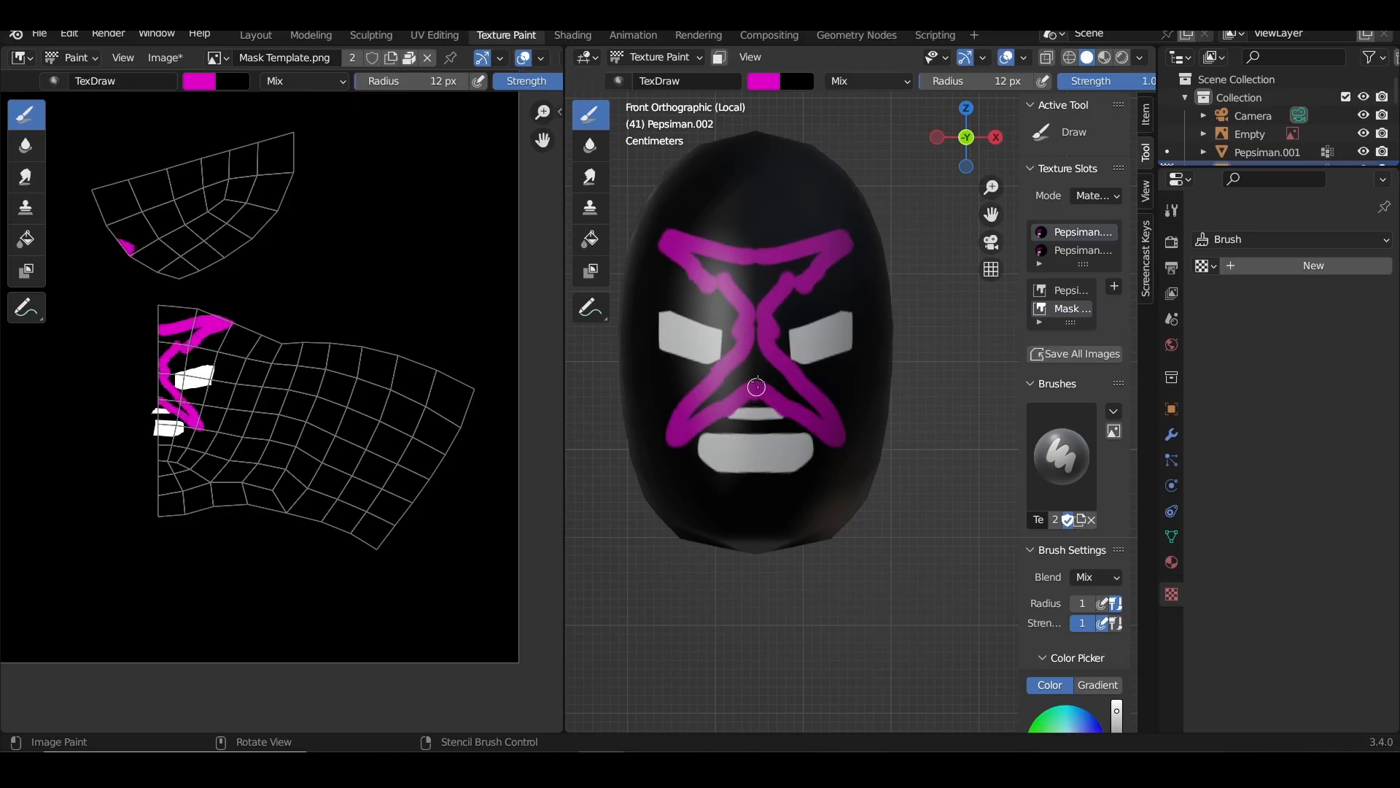
{"action": "mouse_move", "coordinate": [833, 300]}
{"action": "left_mouse_down"}
{"action": "mouse_move", "coordinate": [842, 310]}
{"action": "mouse_move", "coordinate": [879, 288]}
{"action": "mouse_move", "coordinate": [868, 259]}
{"action": "mouse_move", "coordinate": [846, 293]}
{"action": "left_mouse_up"}
{"action": "mouse_move", "coordinate": [835, 379]}
{"action": "left_mouse_down"}
{"action": "mouse_move", "coordinate": [875, 376]}
{"action": "mouse_move", "coordinate": [866, 430]}
{"action": "mouse_move", "coordinate": [849, 402]}
{"action": "left_mouse_up"}
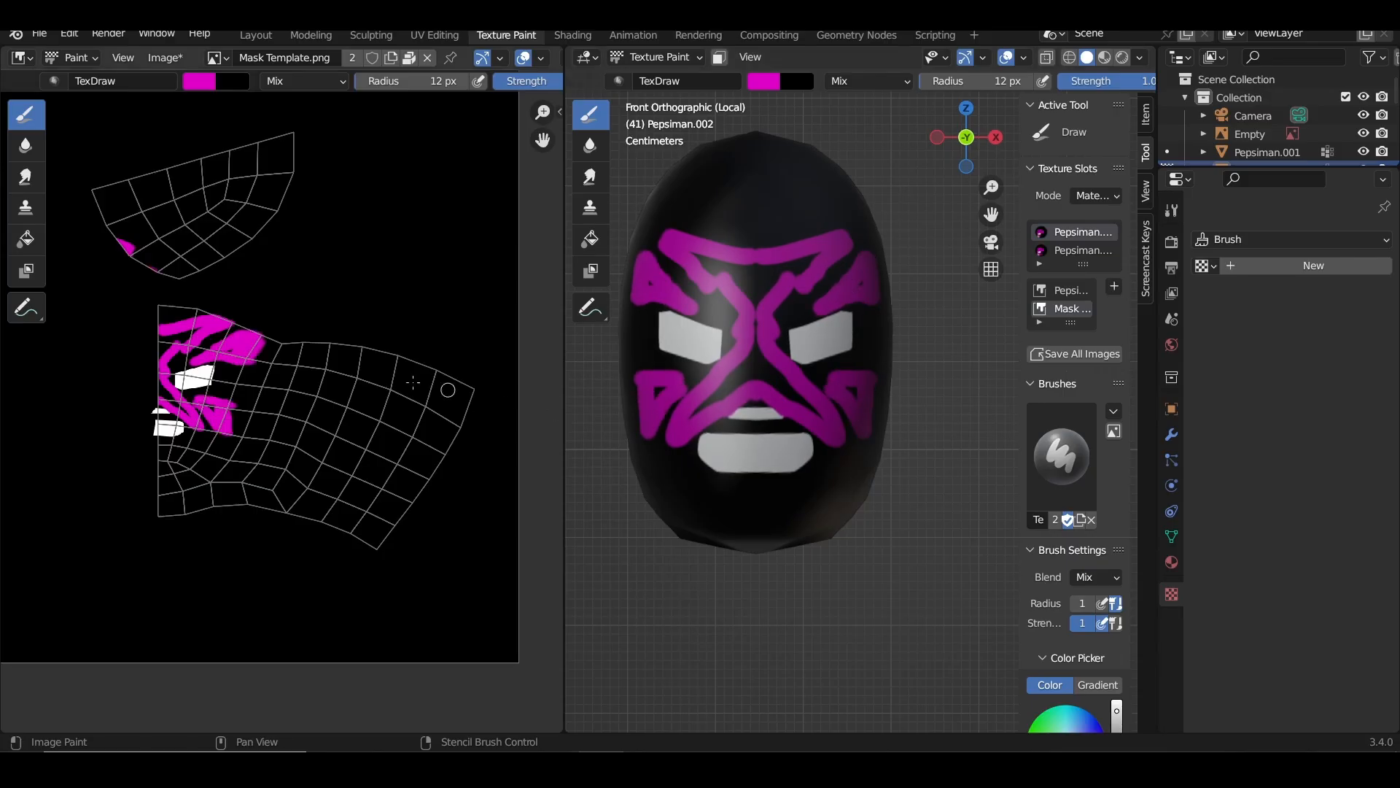
{"action": "mouse_move", "coordinate": [819, 355]}
{"action": "middle_mouse_down"}
{"action": "mouse_move", "coordinate": [784, 351]}
{"action": "mouse_move", "coordinate": [930, 322]}
{"action": "mouse_move", "coordinate": [846, 334]}
{"action": "middle_mouse_up"}
{"action": "scroll", "coordinate": [785, 350], "scroll_direction": "down", "scroll_amount": 3}
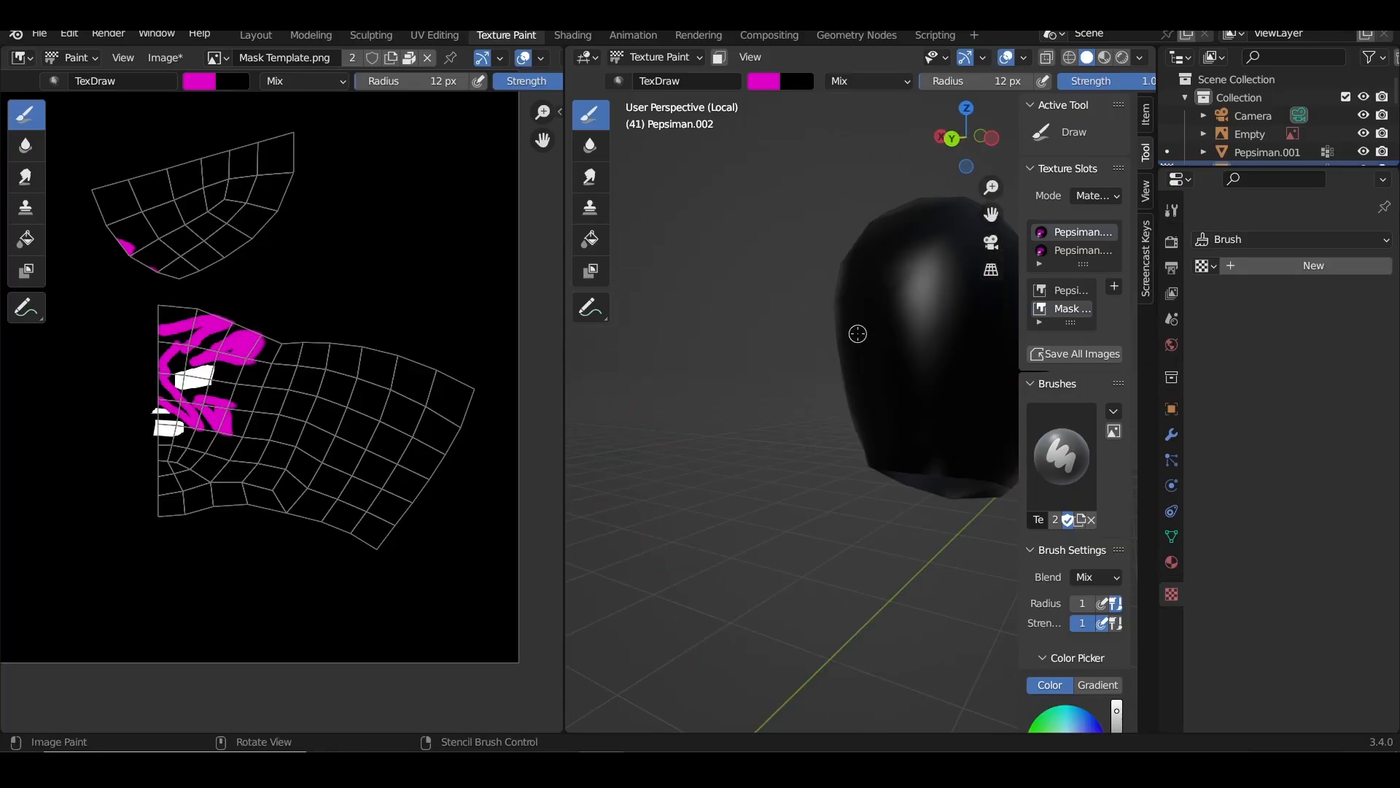
{"action": "key", "text": "KP_1"}
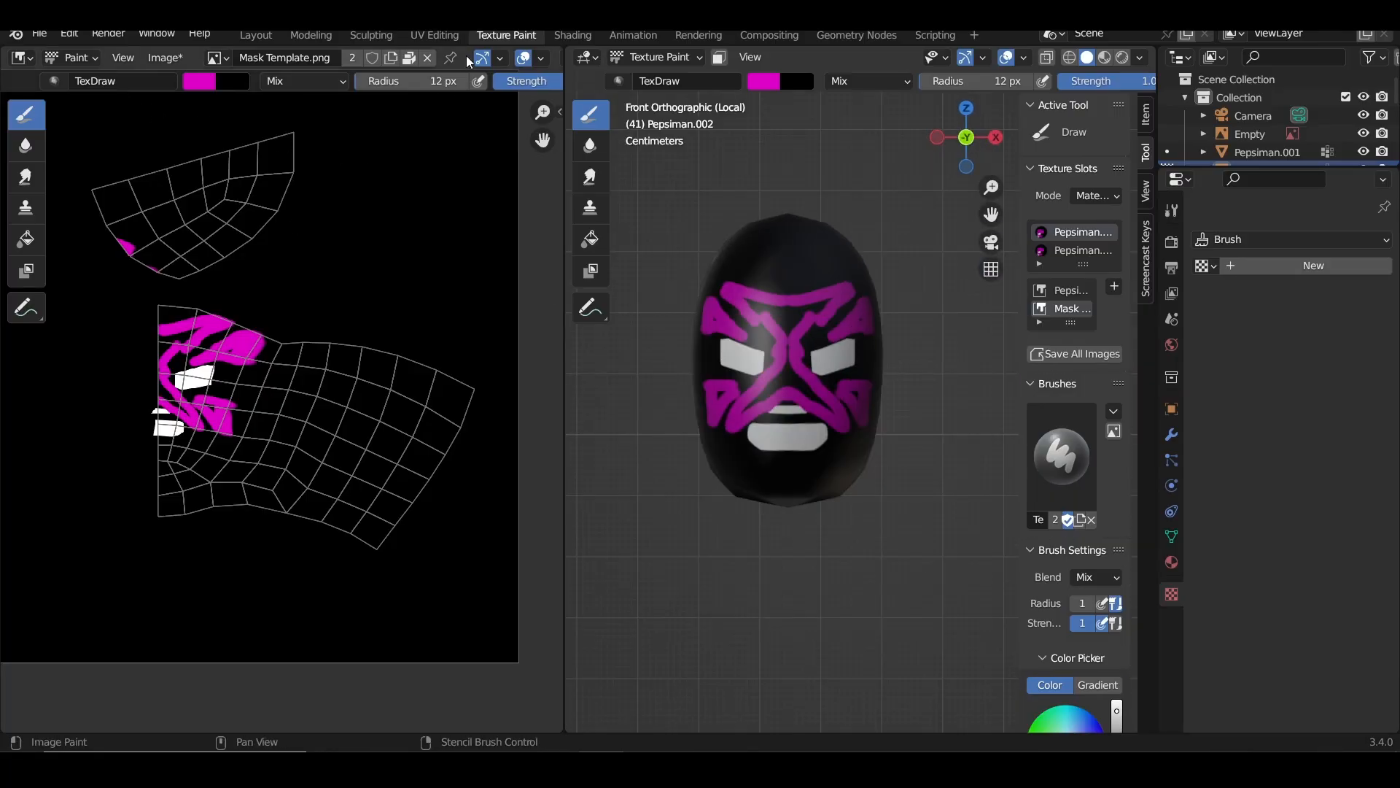
- Return to the Layout workspace and check the painted design on the whole sheet of heads and around the isolated mask
{"action": "left_click", "coordinate": [255, 35]}
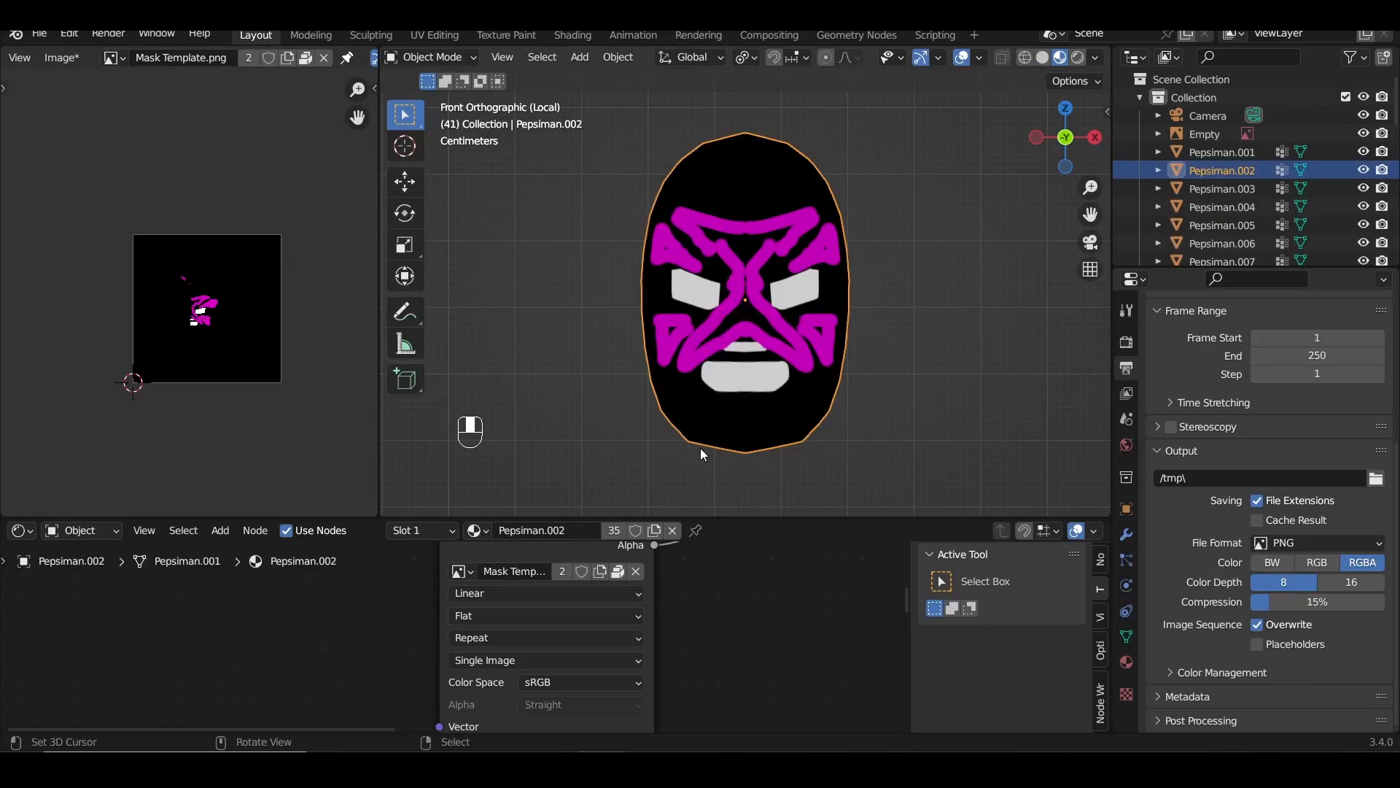
{"action": "key", "text": "slash"}
{"action": "scroll", "coordinate": [540, 247], "scroll_direction": "up", "scroll_amount": 2}
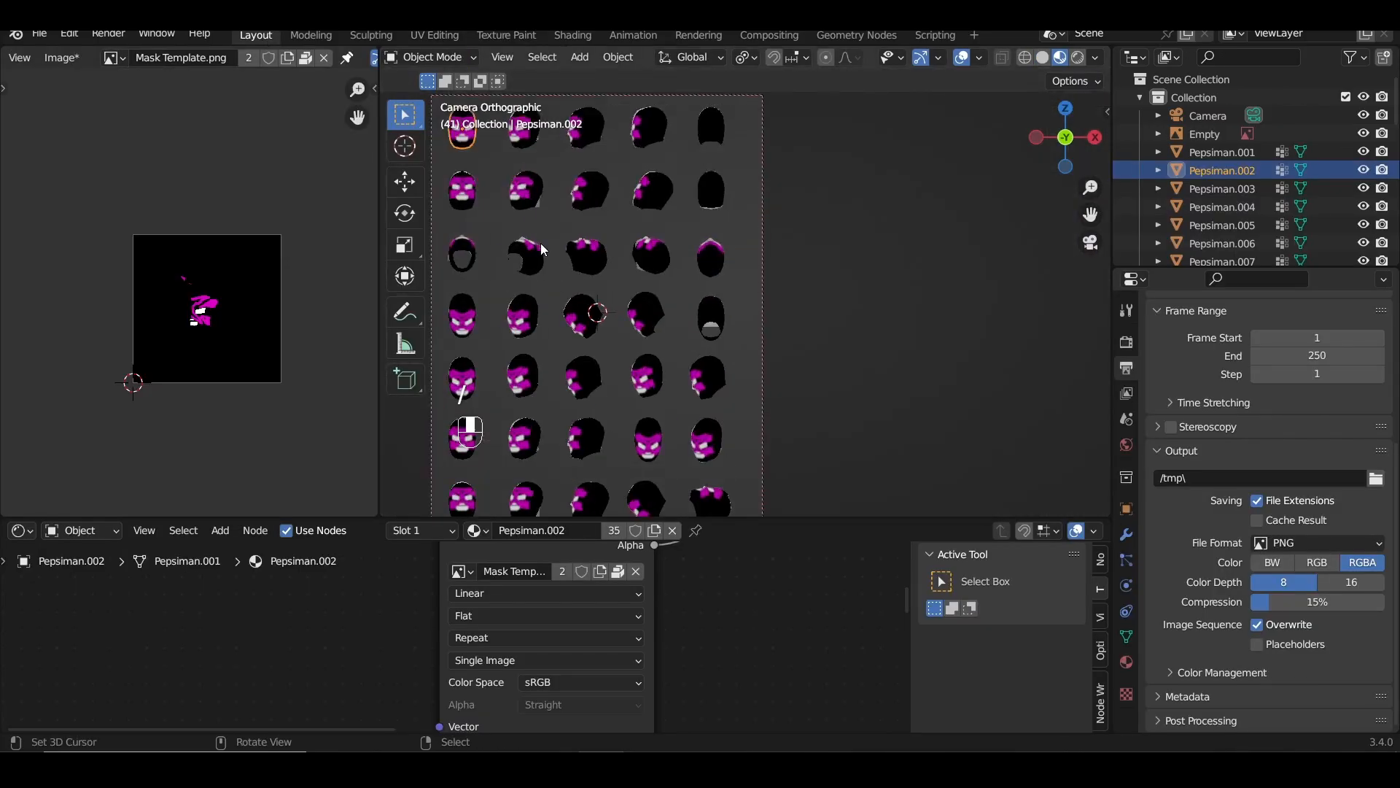
{"action": "scroll", "coordinate": [518, 267], "scroll_direction": "down", "scroll_amount": 2}
{"action": "key", "text": "slash"}
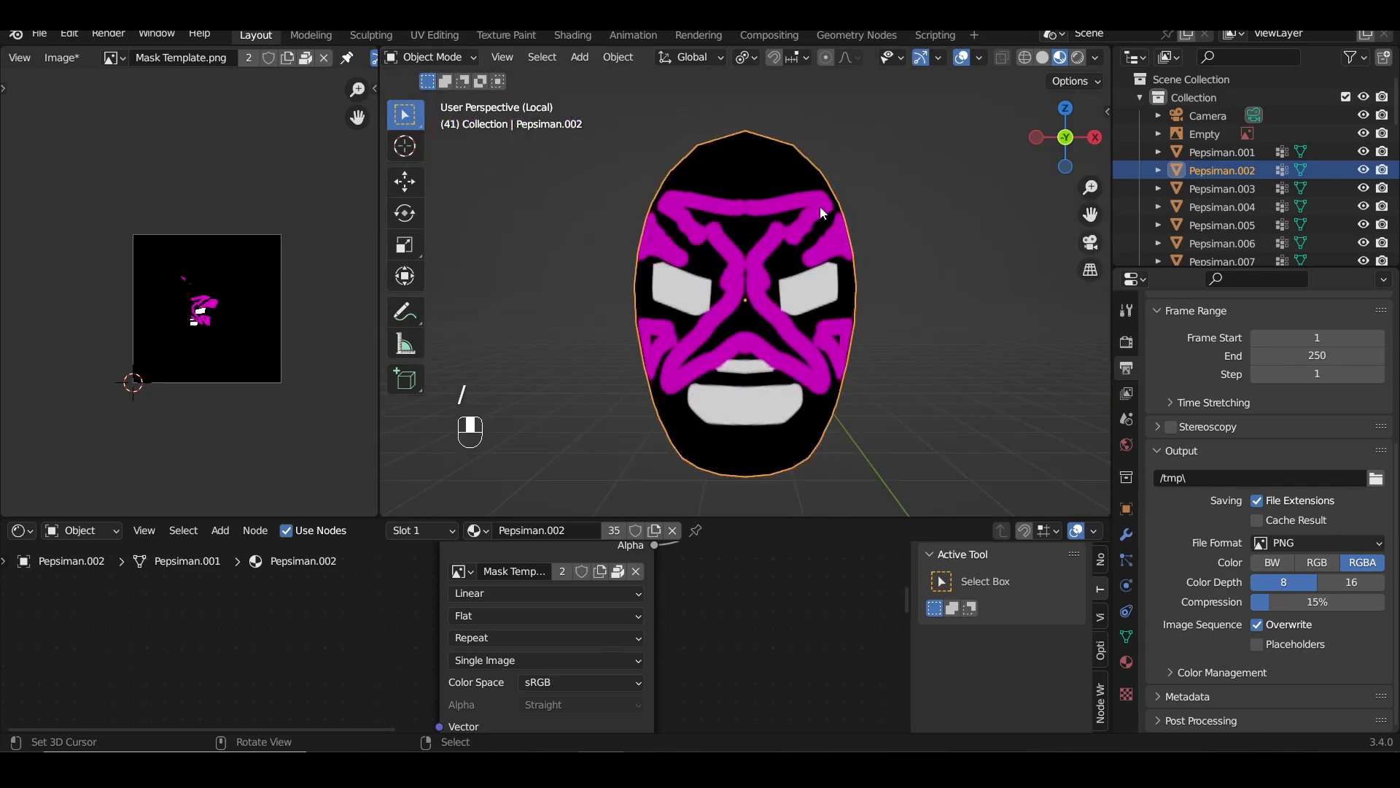
{"action": "middle_click_drag", "start_coordinate": [764, 310], "coordinate": [845, 361]}
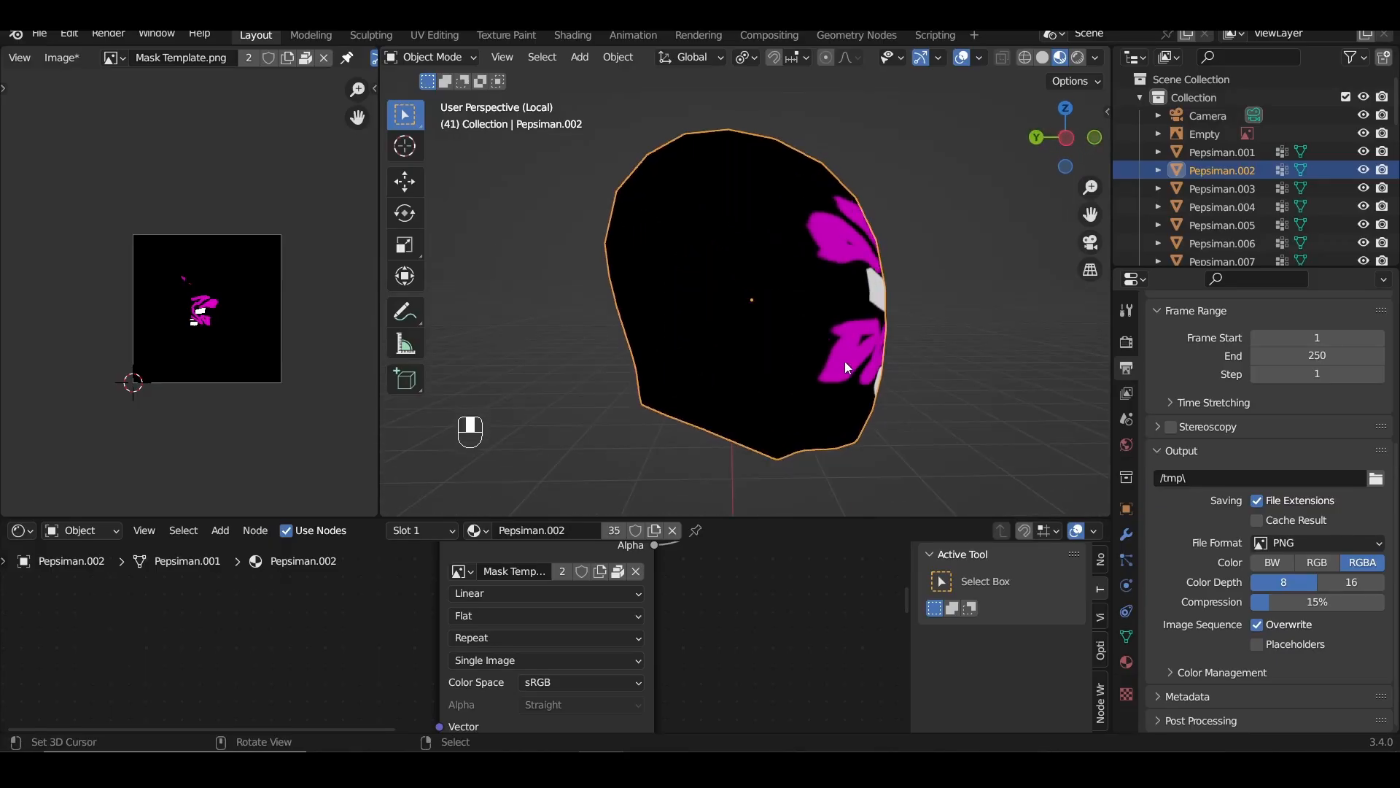
{"action": "middle_click_drag", "start_coordinate": [680, 370], "coordinate": [872, 404]}
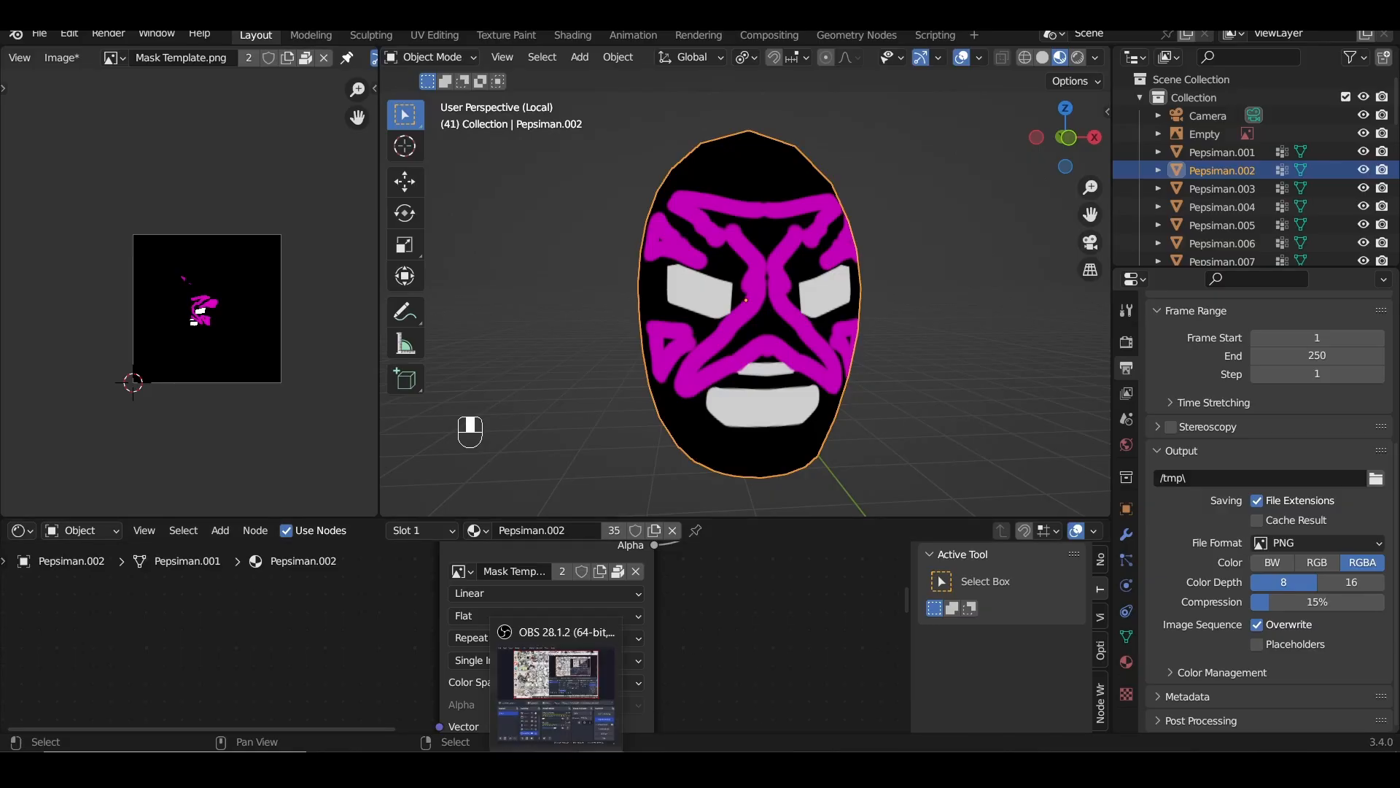
{"action": "left_click", "coordinate": [555, 769]}
{"action": "left_click", "coordinate": [1313, 567]}
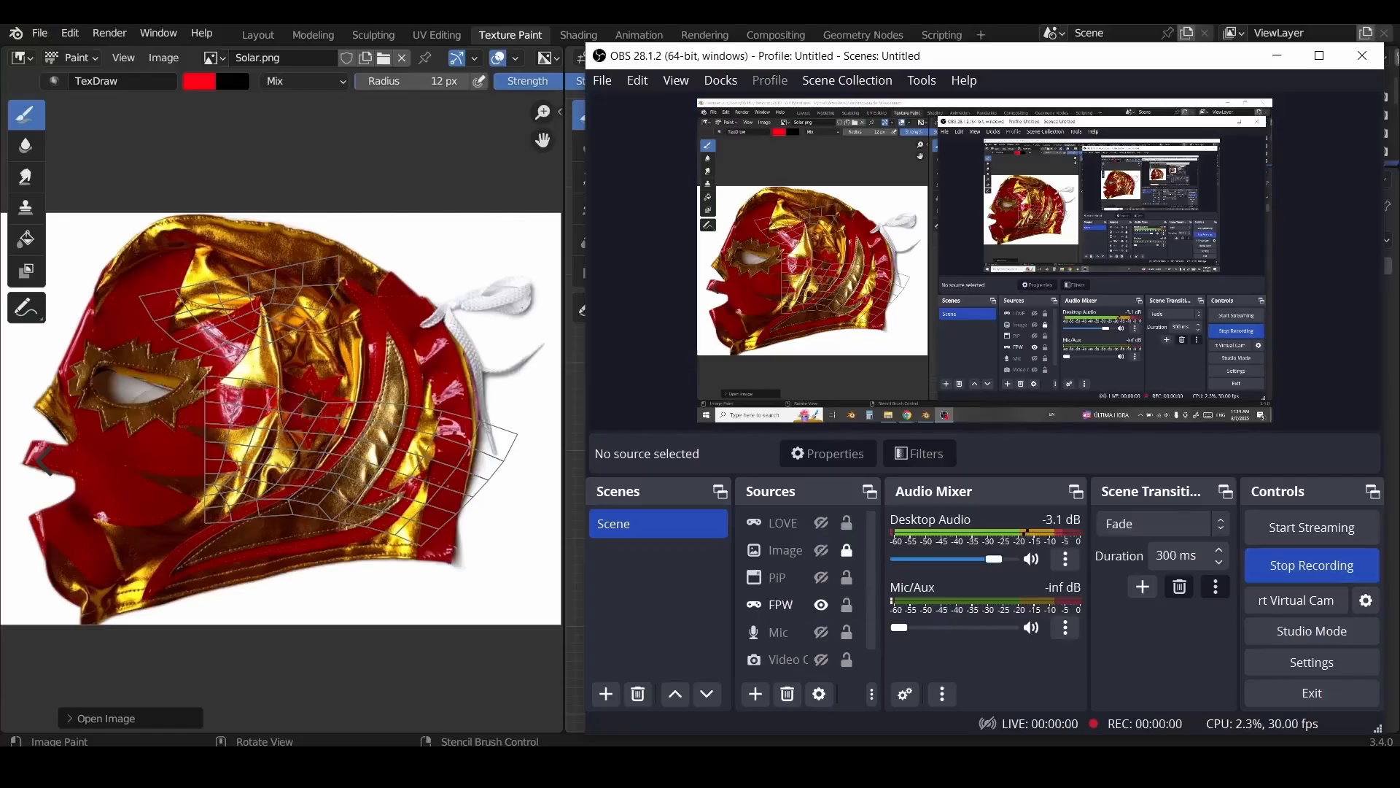
{"action": "left_click", "coordinate": [1277, 55]}
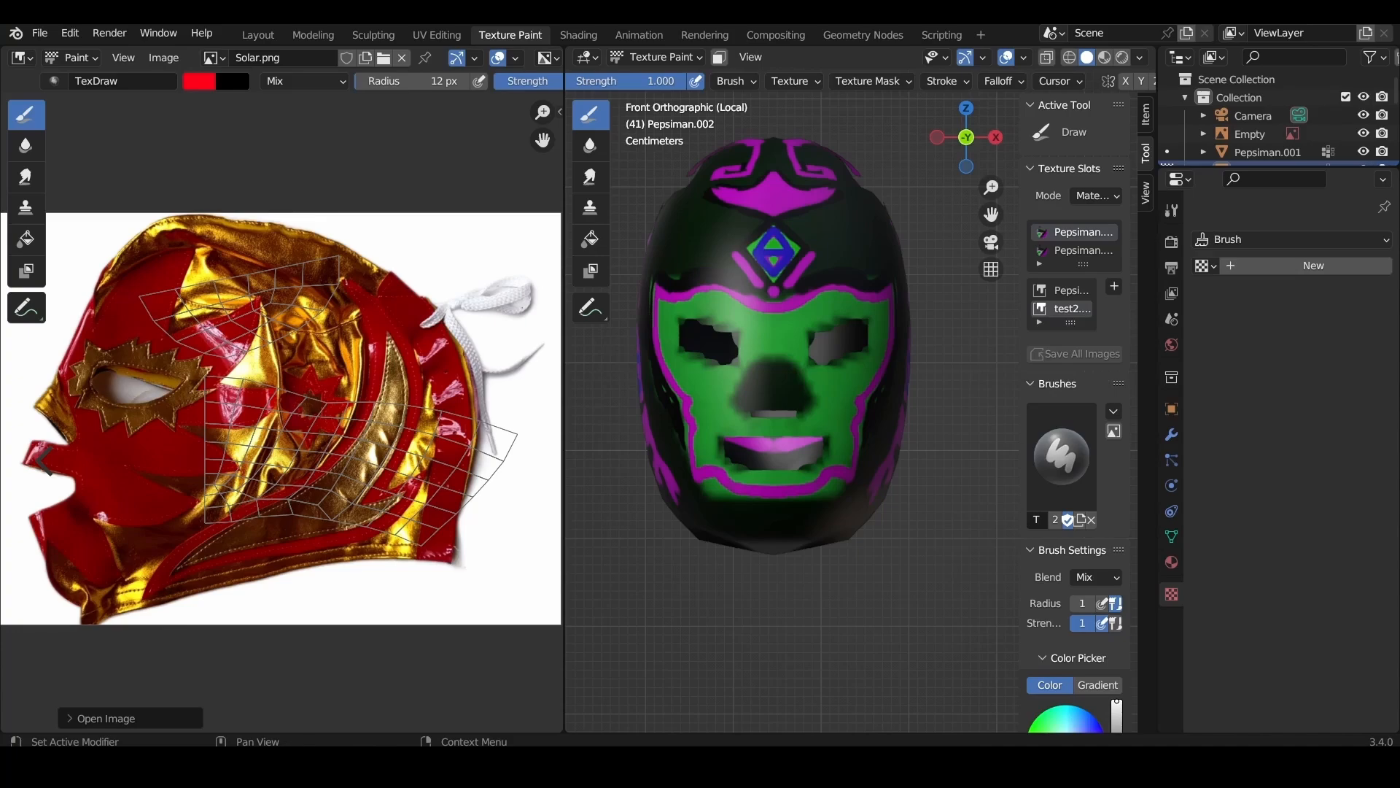
- Set the brush colour to black and its radius to 106 px, and paint over the forehead design of the mask
{"action": "left_click", "coordinate": [199, 82]}
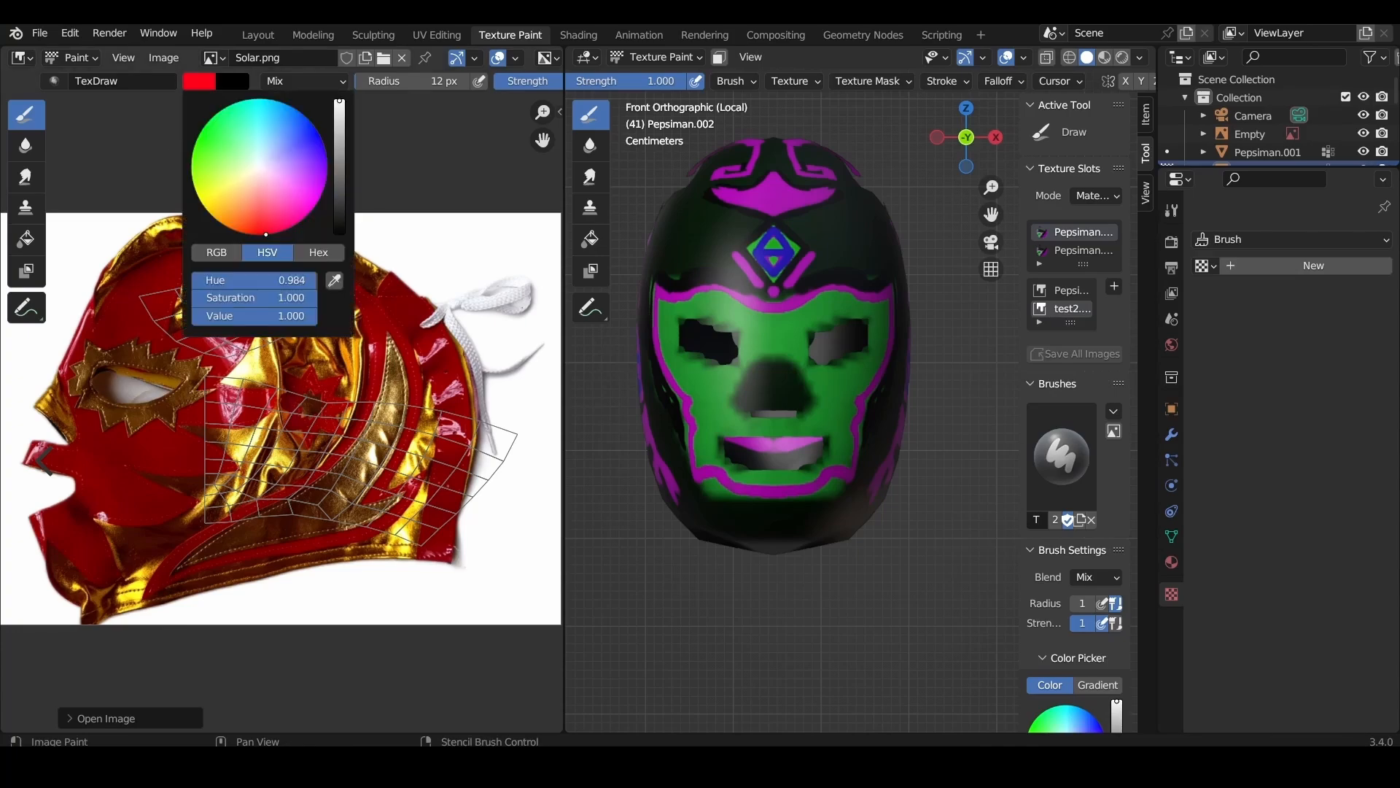
{"action": "left_click", "coordinate": [199, 82]}
{"action": "left_click_drag", "start_coordinate": [323, 102], "coordinate": [324, 232]}
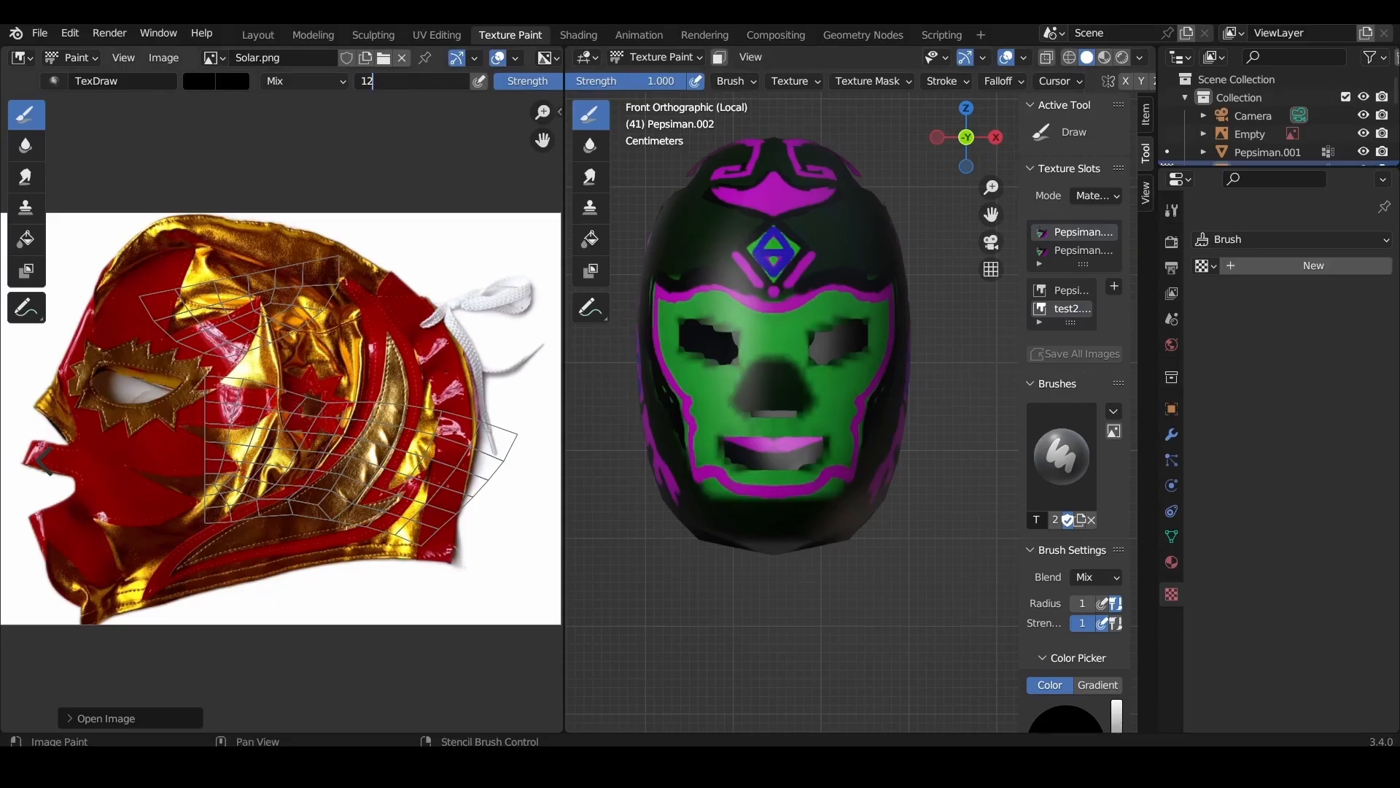
{"action": "key", "text": "Return"}
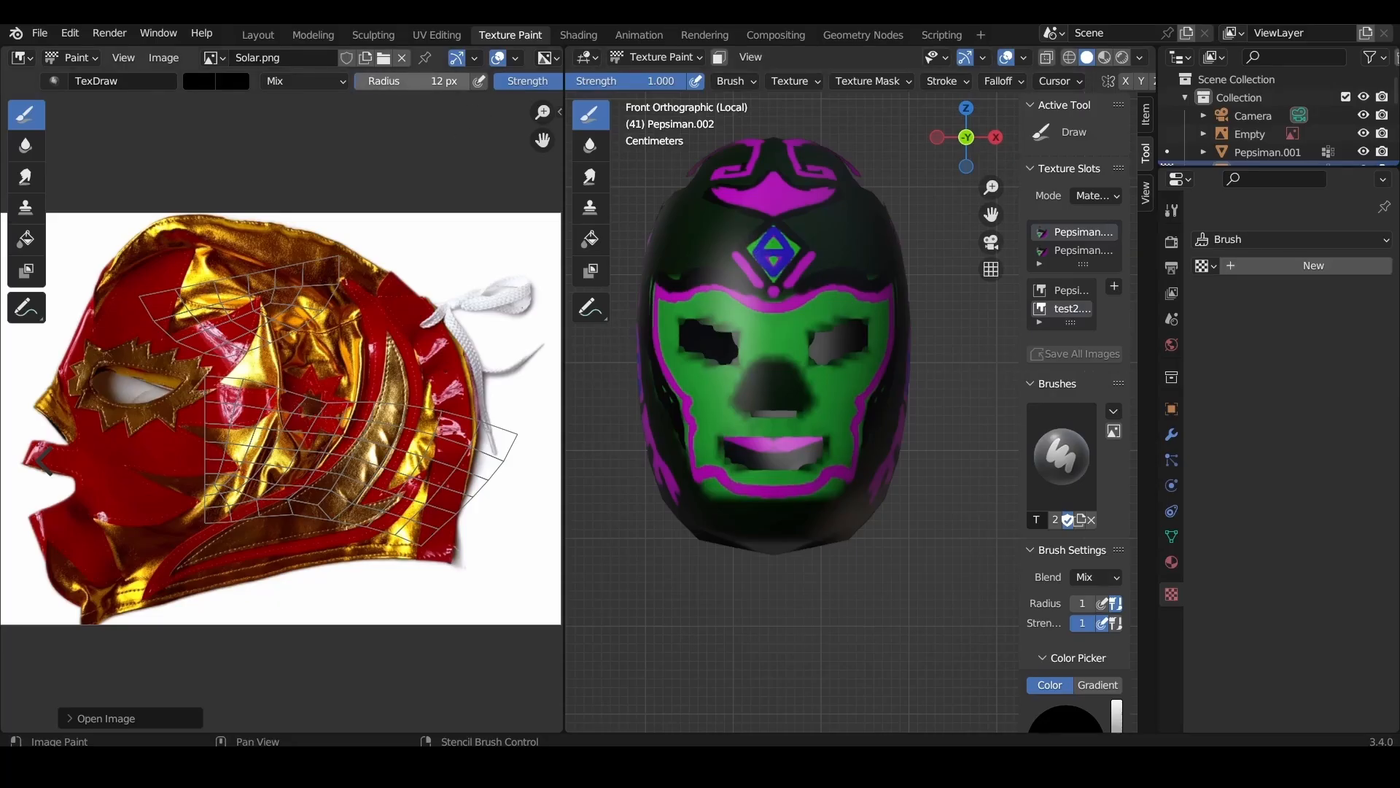
{"action": "key", "text": "f"}
{"action": "left_click", "coordinate": [512, 115]}
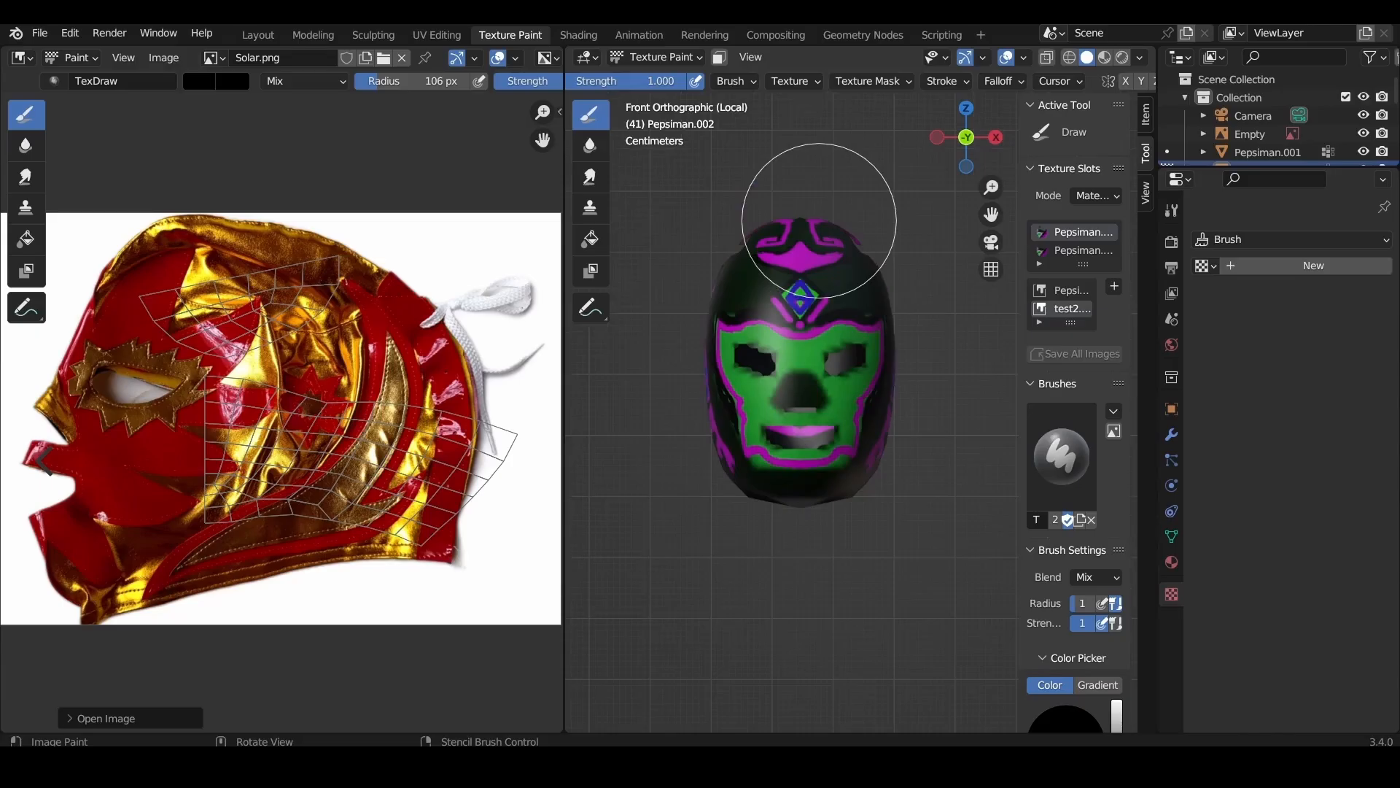
{"action": "mouse_move", "coordinate": [657, 313]}
{"action": "left_mouse_down"}
{"action": "mouse_move", "coordinate": [838, 234]}
{"action": "mouse_move", "coordinate": [819, 234]}
{"action": "mouse_move", "coordinate": [817, 254]}
{"action": "mouse_move", "coordinate": [750, 243]}
{"action": "mouse_move", "coordinate": [822, 219]}
{"action": "mouse_move", "coordinate": [866, 265]}
{"action": "left_mouse_up"}
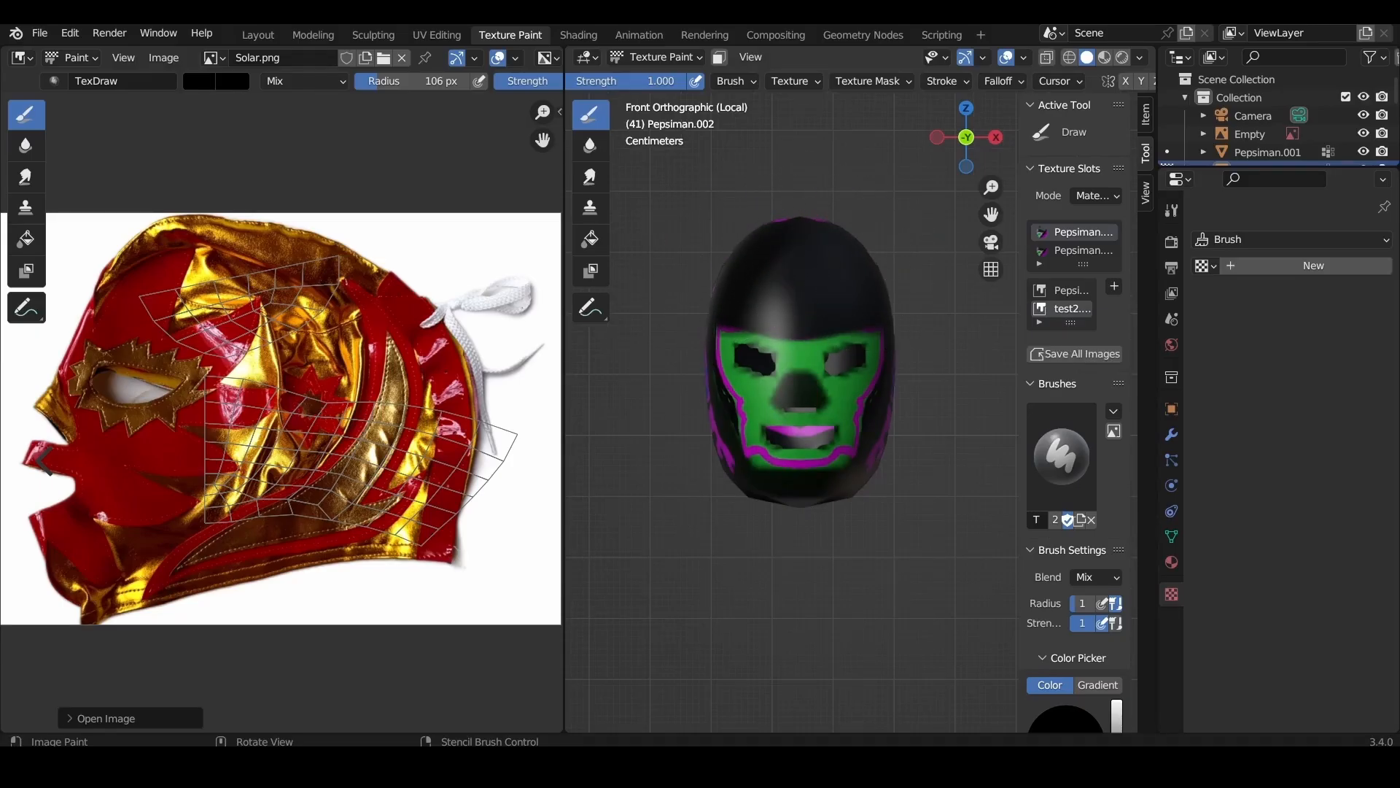
- Reduce the brush radius to 56 px and cover the pattern on the side of the mask in black
{"action": "key", "text": "f"}
{"action": "left_click", "coordinate": [376, 110]}
{"action": "middle_click_drag", "start_coordinate": [708, 337], "coordinate": [612, 338]}
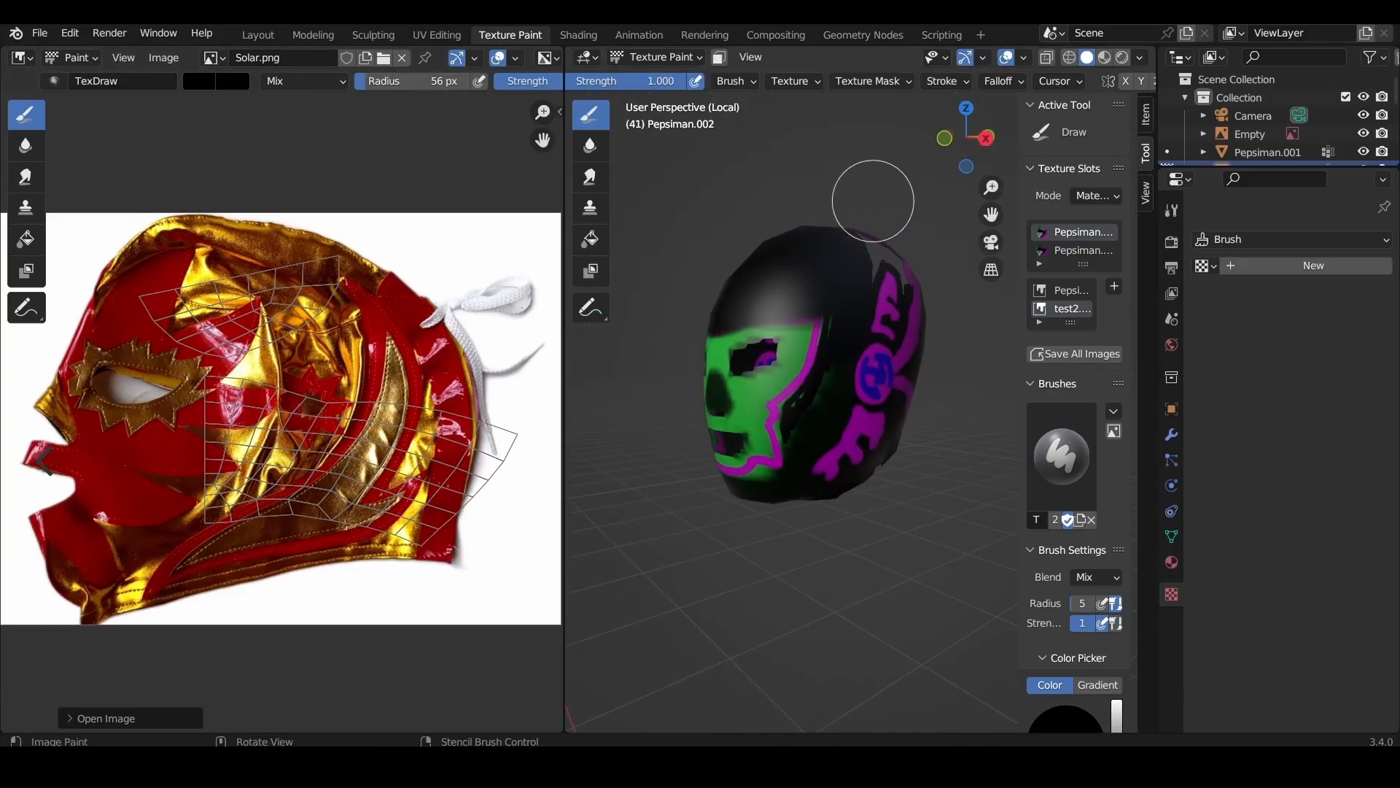
{"action": "mouse_move", "coordinate": [873, 201]}
{"action": "left_mouse_down"}
{"action": "mouse_move", "coordinate": [882, 306]}
{"action": "mouse_move", "coordinate": [831, 423]}
{"action": "mouse_move", "coordinate": [802, 427]}
{"action": "mouse_move", "coordinate": [759, 491]}
{"action": "mouse_move", "coordinate": [810, 406]}
{"action": "mouse_move", "coordinate": [835, 303]}
{"action": "mouse_move", "coordinate": [806, 343]}
{"action": "left_mouse_up"}
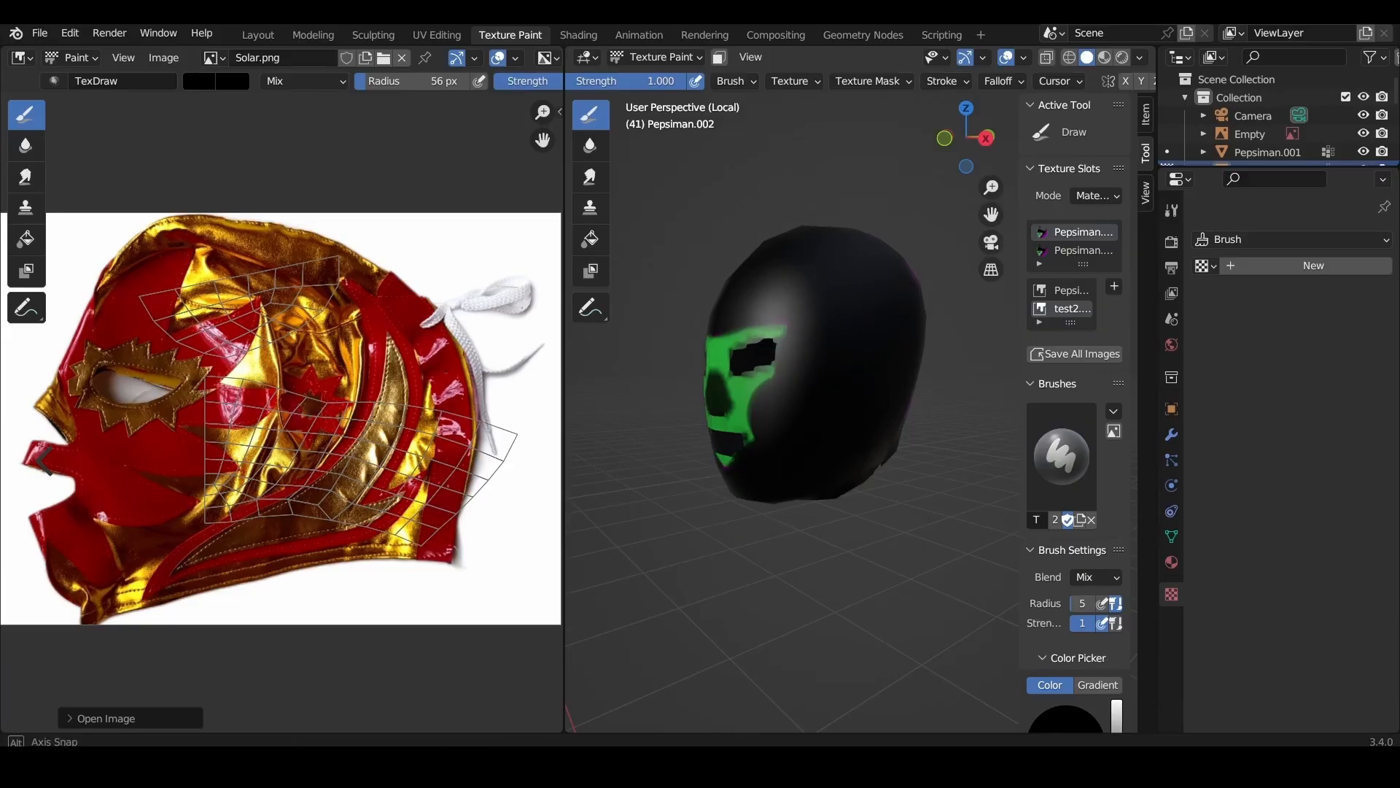
- Paint black over the green areas of the brow, nose bridge and cheeks on the front of the mask
{"action": "middle_click_drag", "start_coordinate": [861, 325], "coordinate": [928, 325]}
{"action": "scroll", "coordinate": [884, 313], "scroll_direction": "up", "scroll_amount": 4}
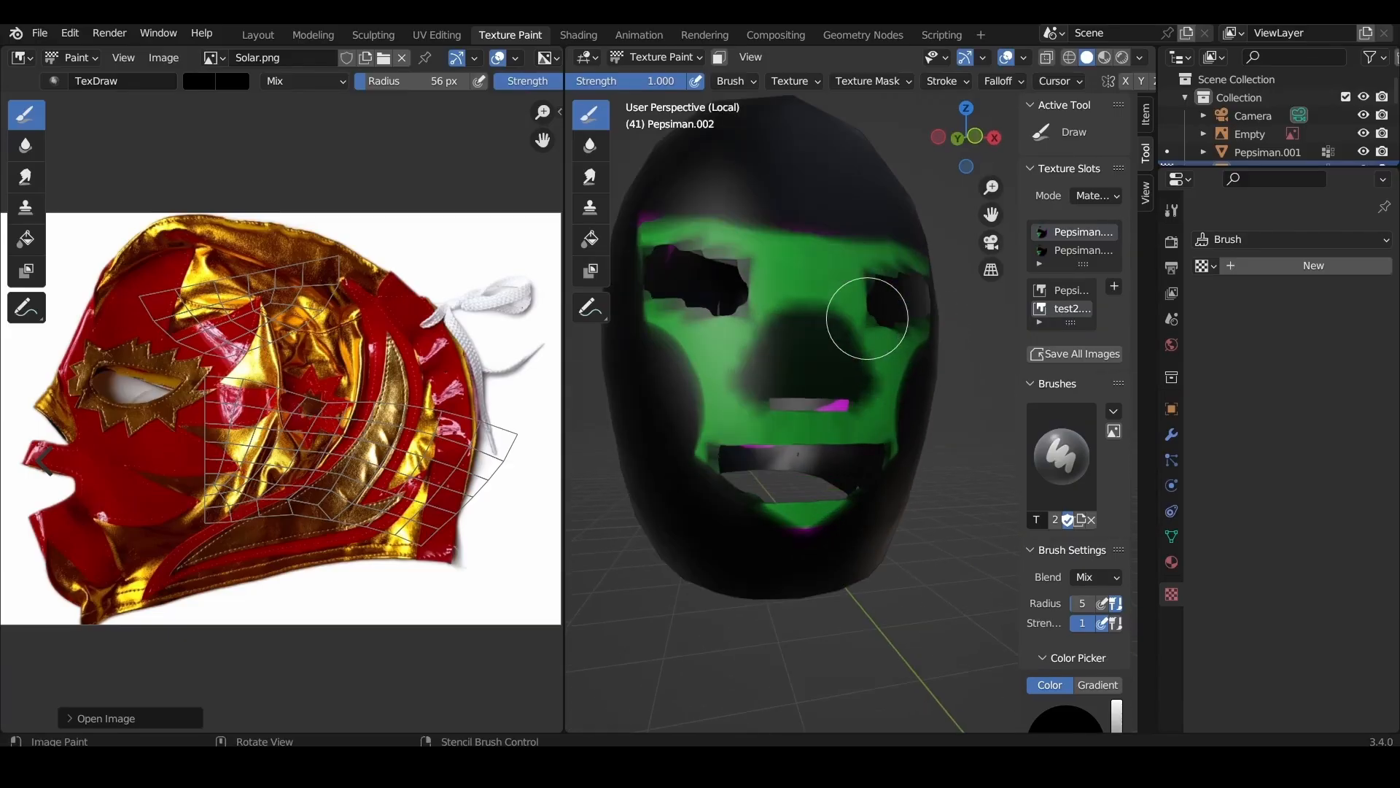
{"action": "mouse_move", "coordinate": [777, 236]}
{"action": "left_mouse_down"}
{"action": "mouse_move", "coordinate": [838, 209]}
{"action": "mouse_move", "coordinate": [834, 291]}
{"action": "mouse_move", "coordinate": [893, 213]}
{"action": "left_mouse_up"}
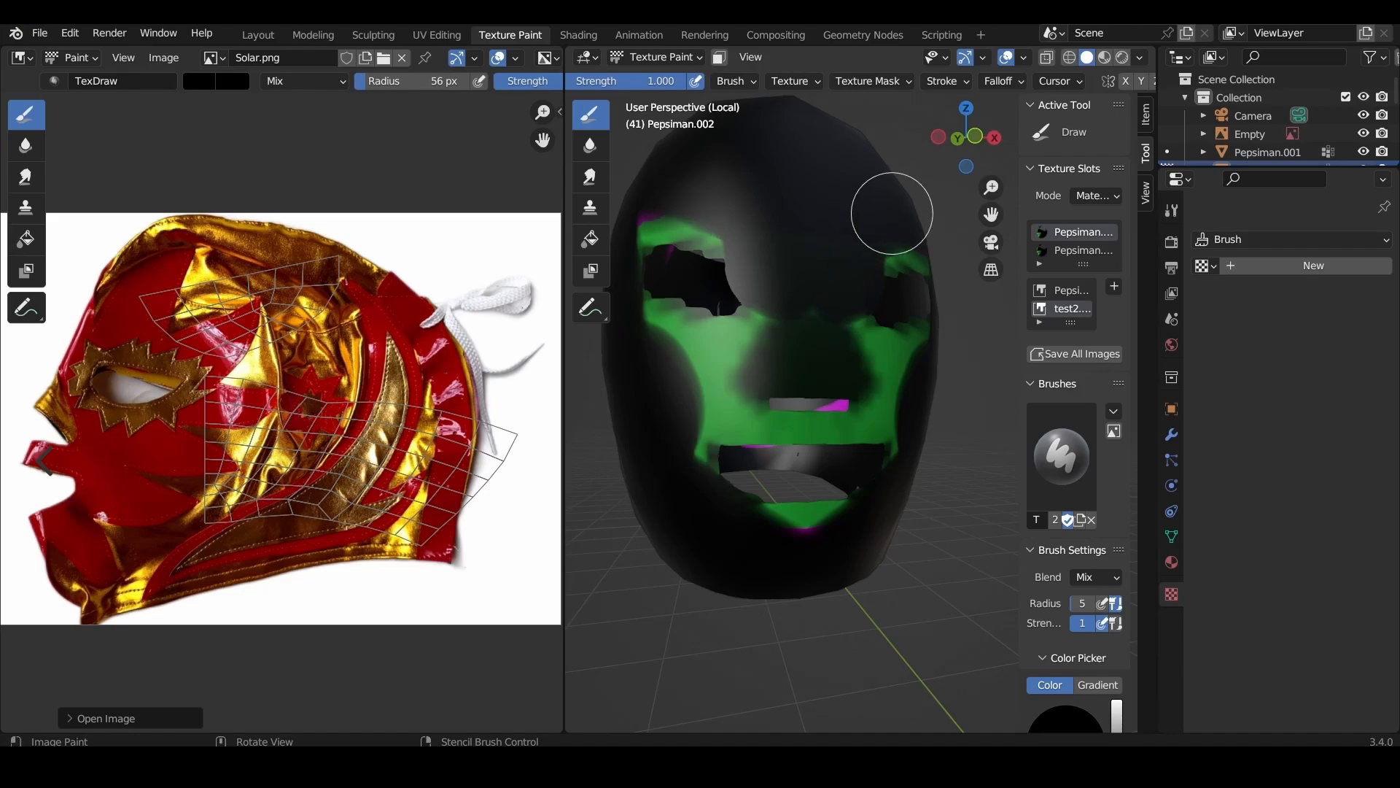
{"action": "left_click_drag", "start_coordinate": [918, 383], "coordinate": [922, 397]}
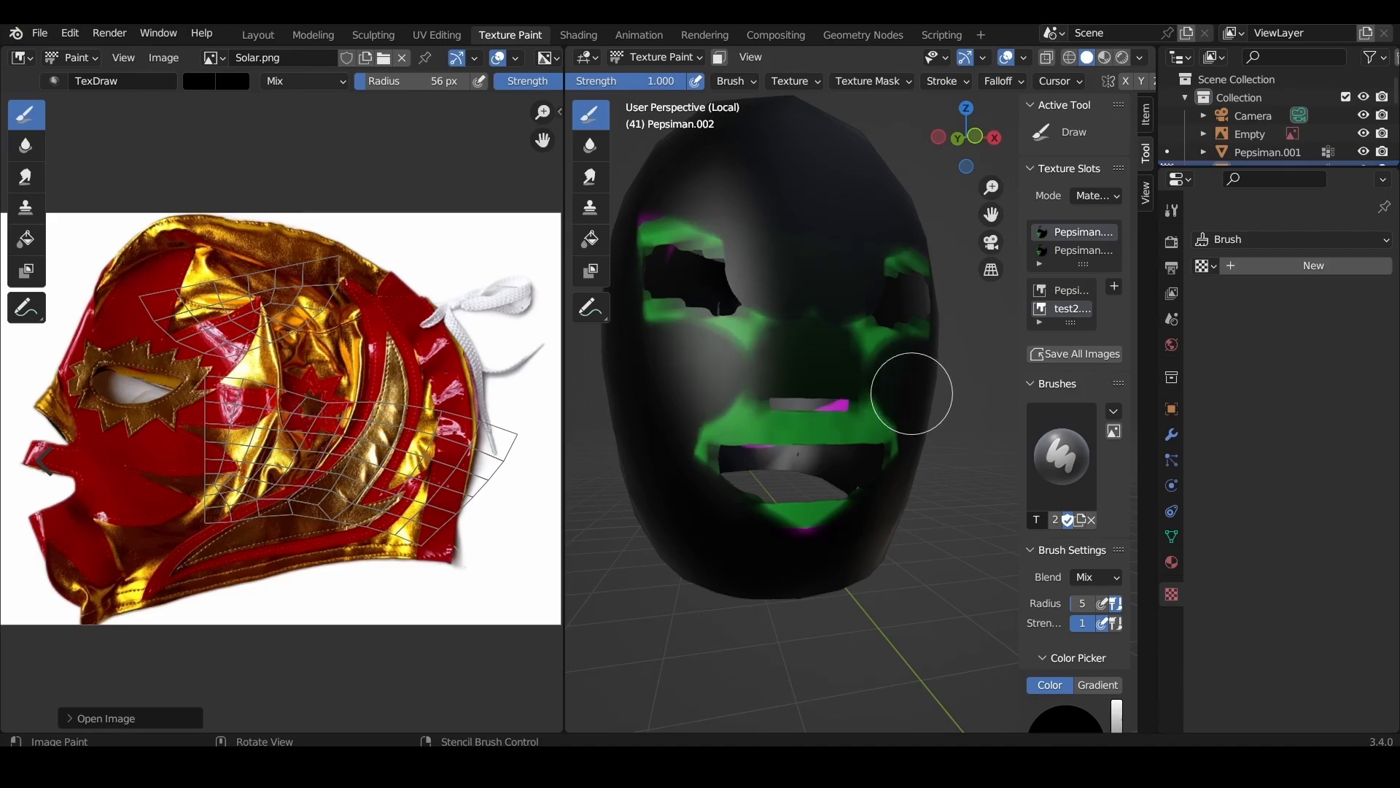
- Cover the magenta markings on the back and crown of the mask in black with the 56 px brush
{"action": "mouse_move", "coordinate": [966, 369]}
{"action": "middle_mouse_down"}
{"action": "mouse_move", "coordinate": [888, 354]}
{"action": "mouse_move", "coordinate": [903, 353]}
{"action": "mouse_move", "coordinate": [847, 378]}
{"action": "middle_mouse_up"}
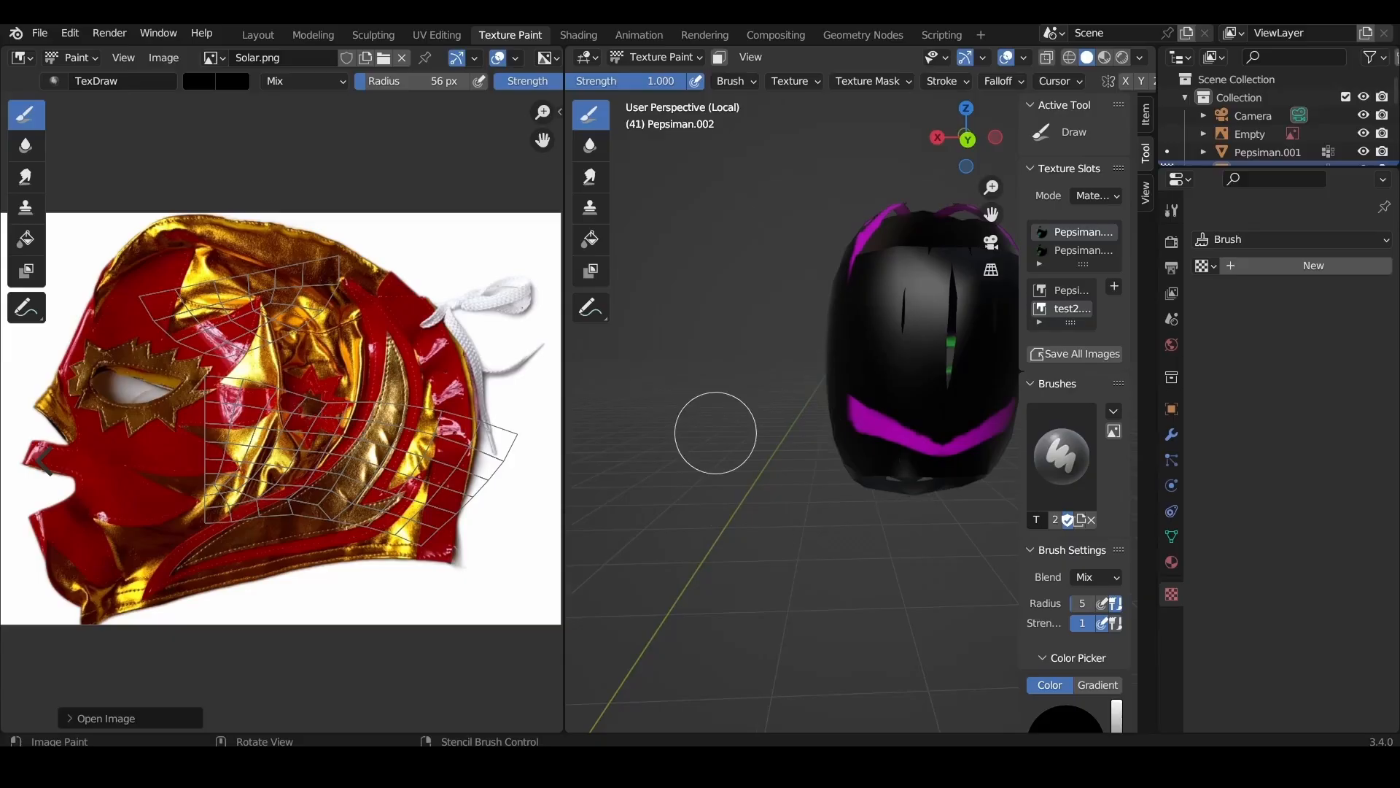
{"action": "mouse_move", "coordinate": [897, 300]}
{"action": "left_mouse_down"}
{"action": "mouse_move", "coordinate": [860, 391]}
{"action": "mouse_move", "coordinate": [962, 356]}
{"action": "mouse_move", "coordinate": [939, 226]}
{"action": "mouse_move", "coordinate": [853, 234]}
{"action": "mouse_move", "coordinate": [894, 194]}
{"action": "mouse_move", "coordinate": [920, 212]}
{"action": "left_mouse_up"}
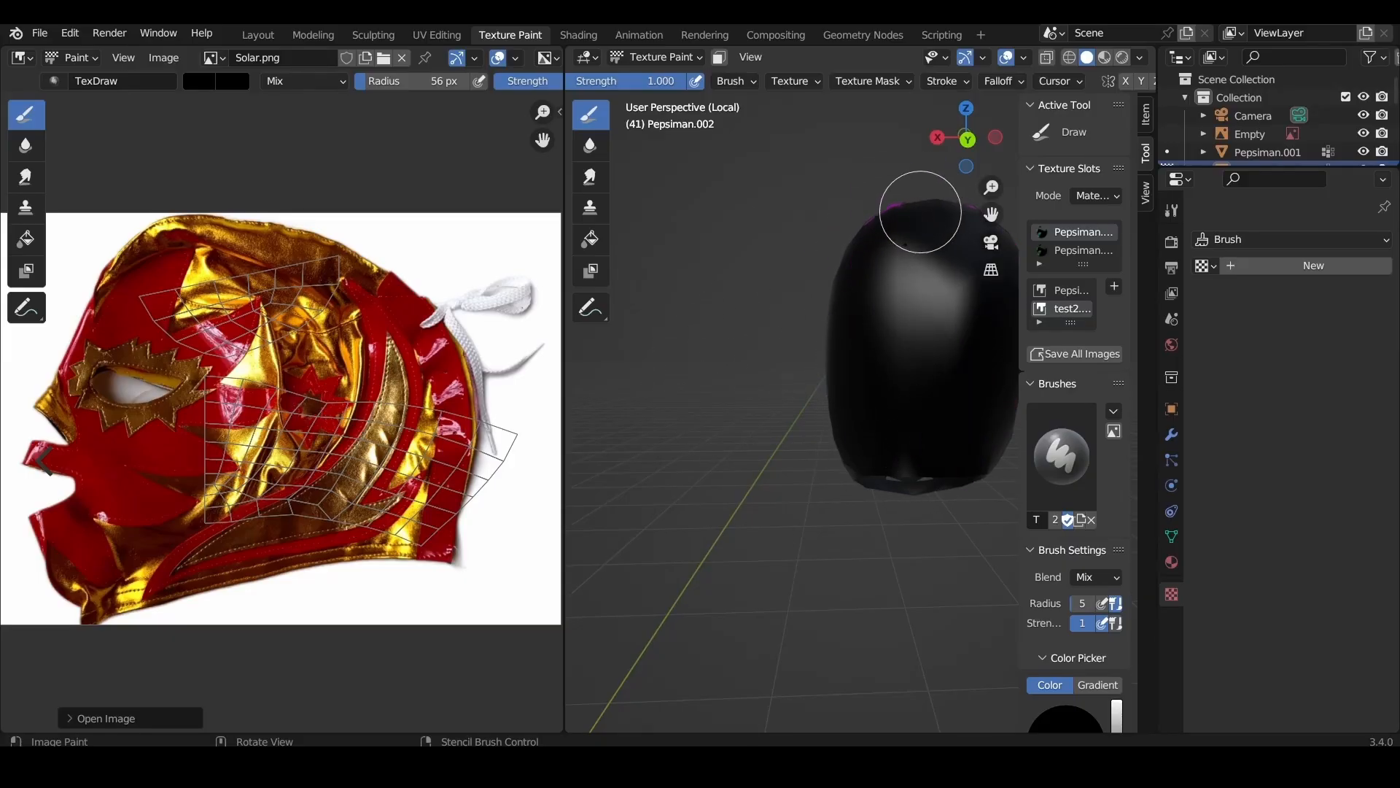
{"action": "middle_click_drag", "start_coordinate": [920, 212], "coordinate": [904, 368]}
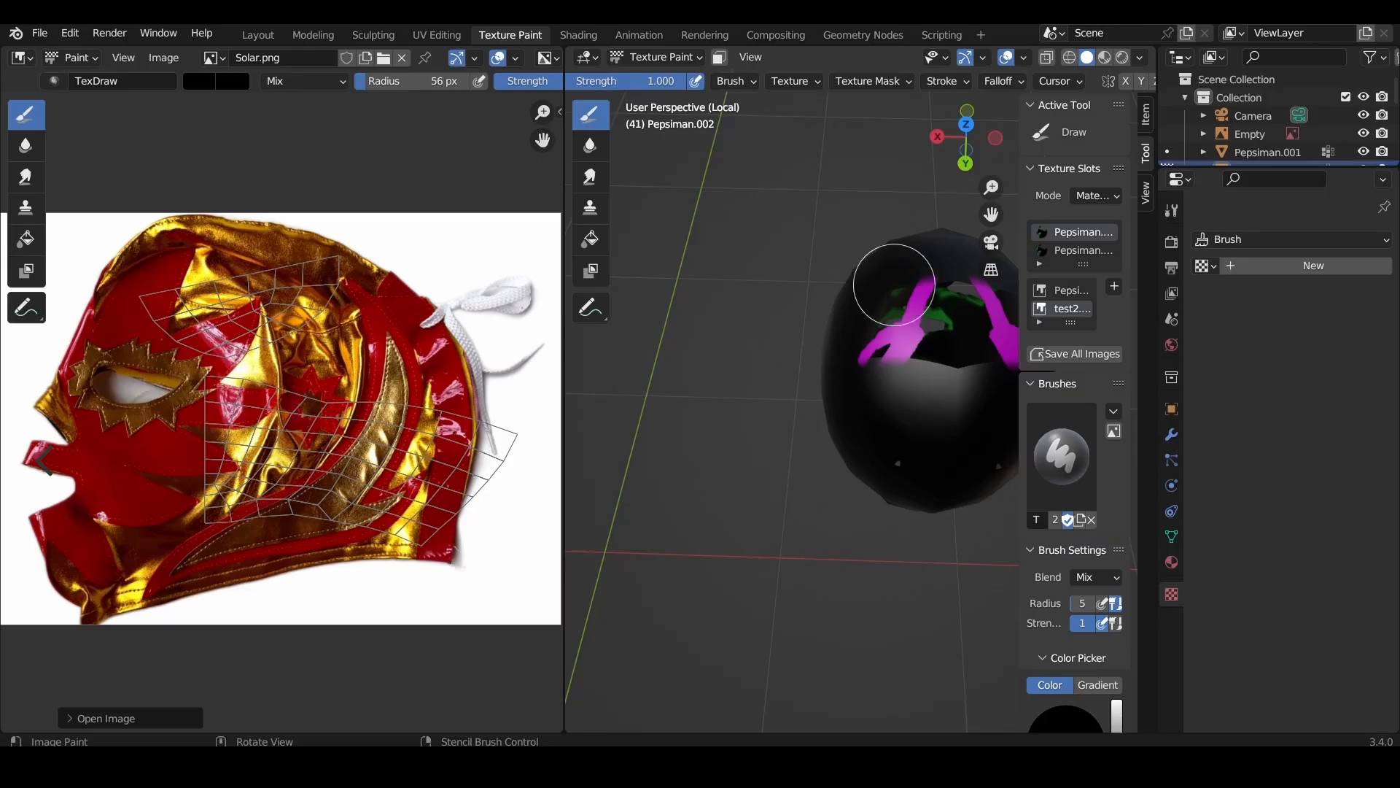
{"action": "mouse_move", "coordinate": [894, 285]}
{"action": "left_mouse_down"}
{"action": "mouse_move", "coordinate": [970, 312]}
{"action": "mouse_move", "coordinate": [907, 313]}
{"action": "left_mouse_up"}
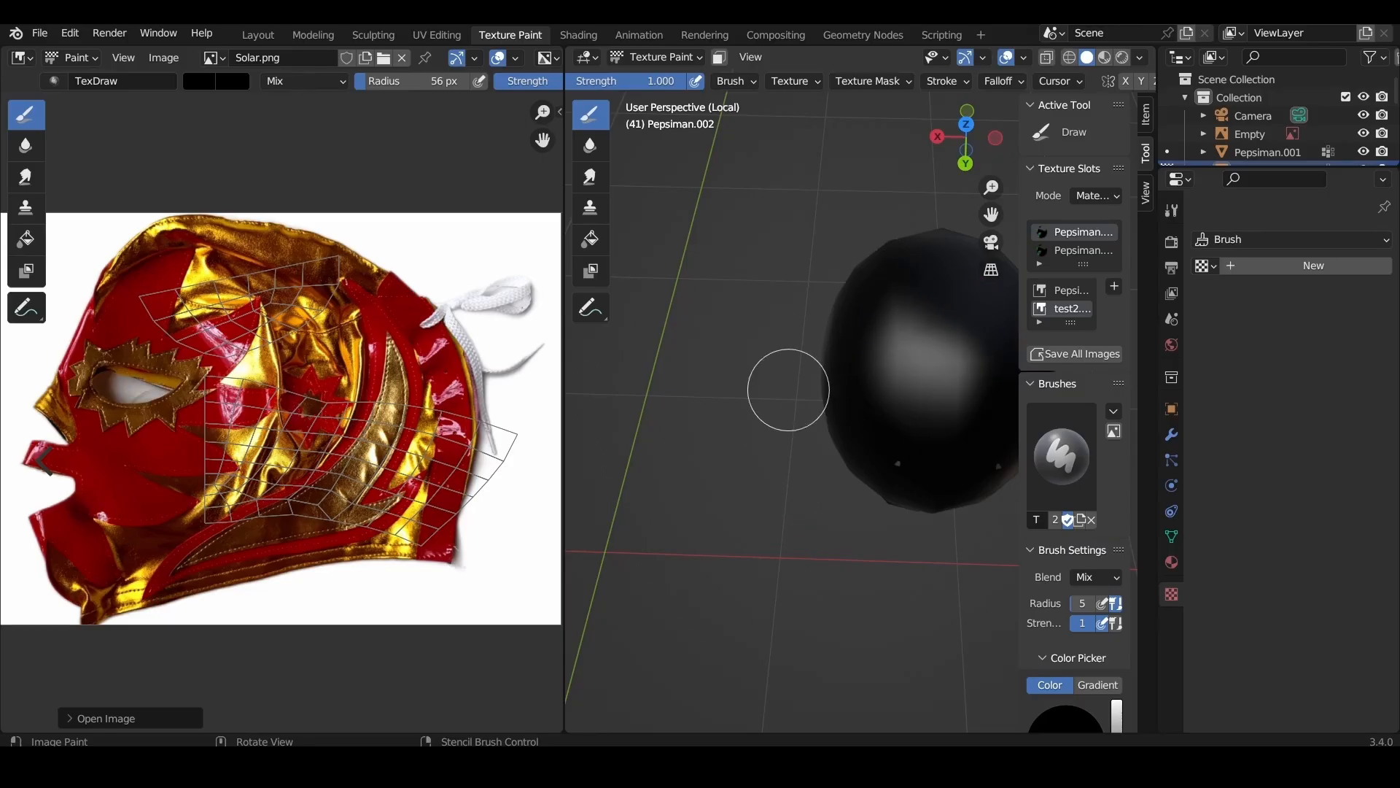
- In front view, fill the eye, nose and mouth areas symmetrically in magenta with a 12 px brush
{"action": "middle_click_drag", "start_coordinate": [788, 390], "coordinate": [797, 398]}
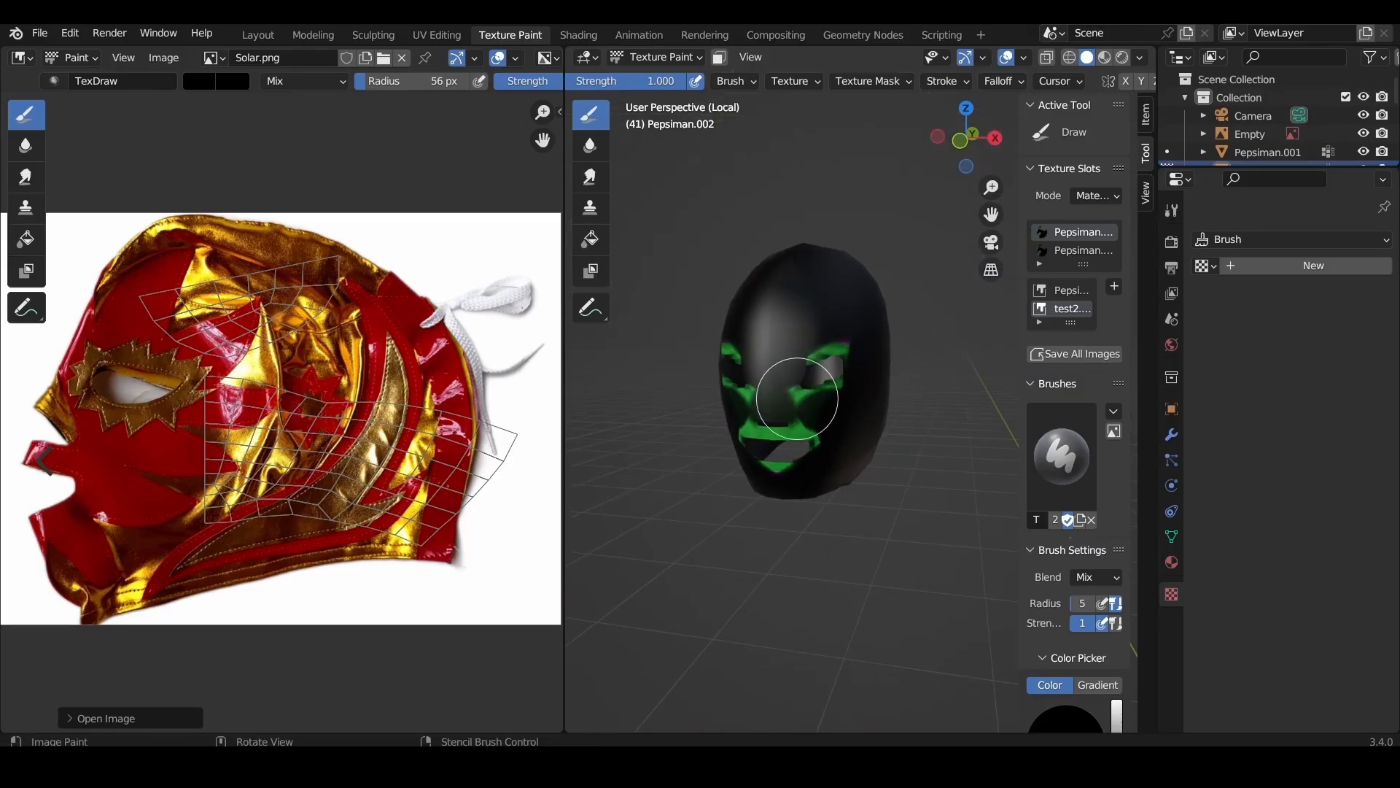
{"action": "key", "text": "KP_1"}
{"action": "scroll", "coordinate": [742, 400], "scroll_direction": "up", "scroll_amount": 6}
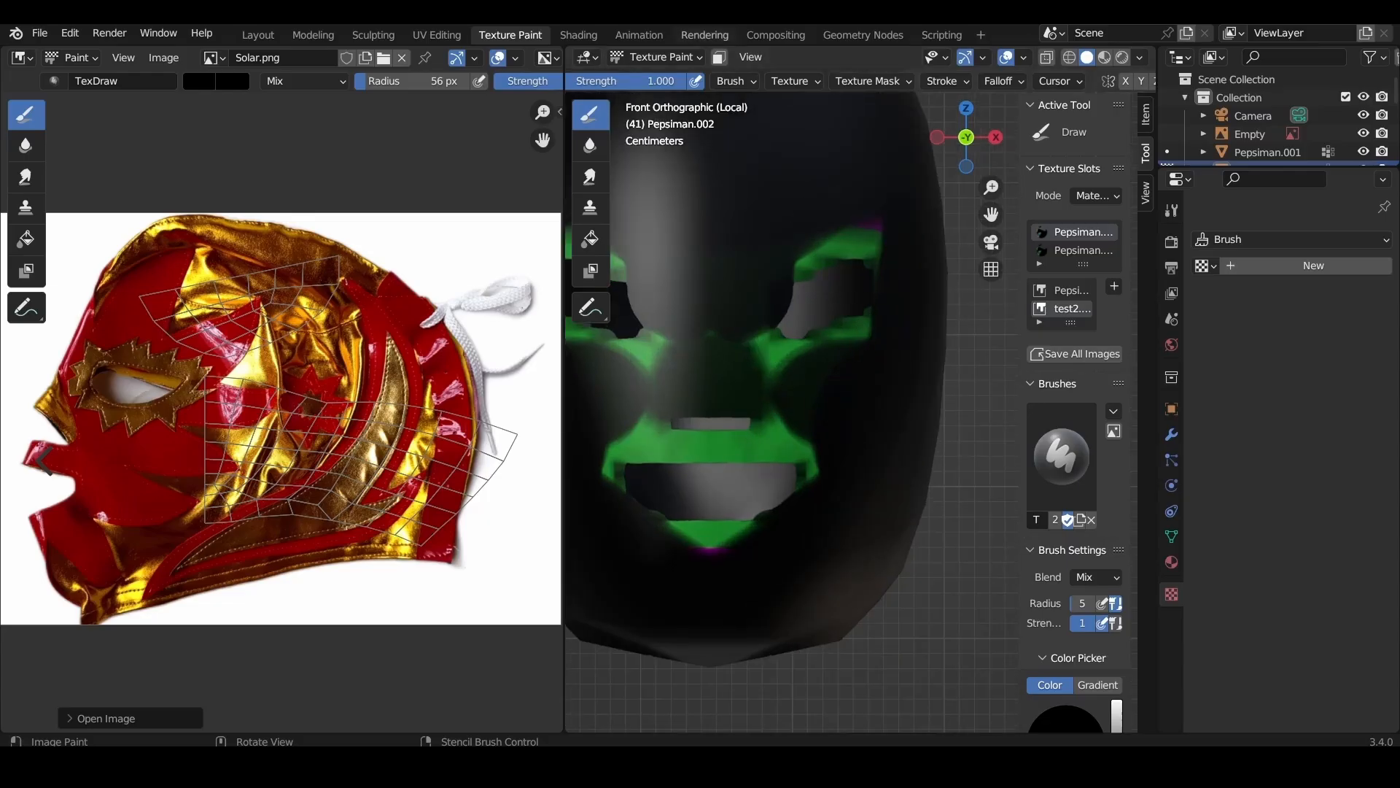
{"action": "left_click", "coordinate": [199, 81]}
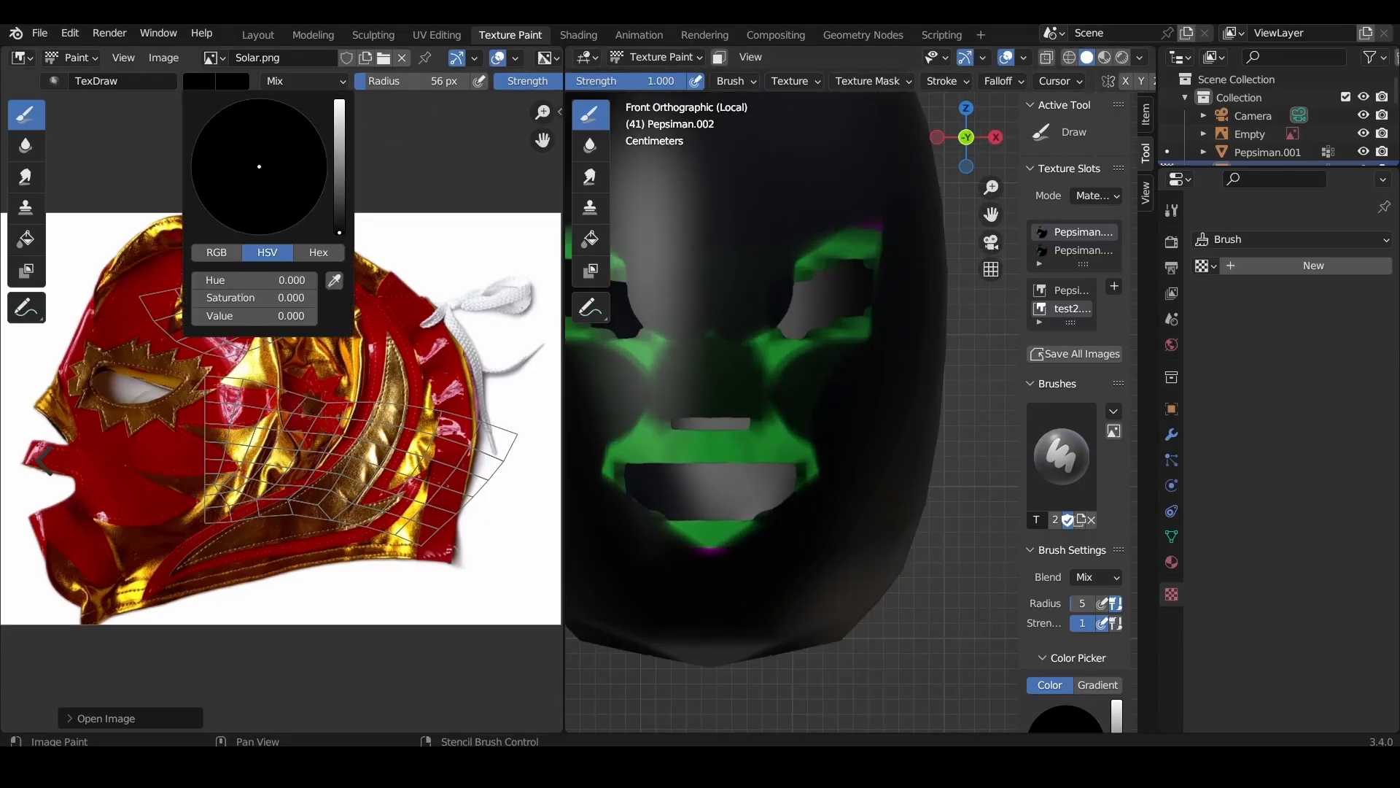
{"action": "left_click_drag", "start_coordinate": [339, 233], "coordinate": [379, 81]}
{"action": "left_click", "coordinate": [312, 195]}
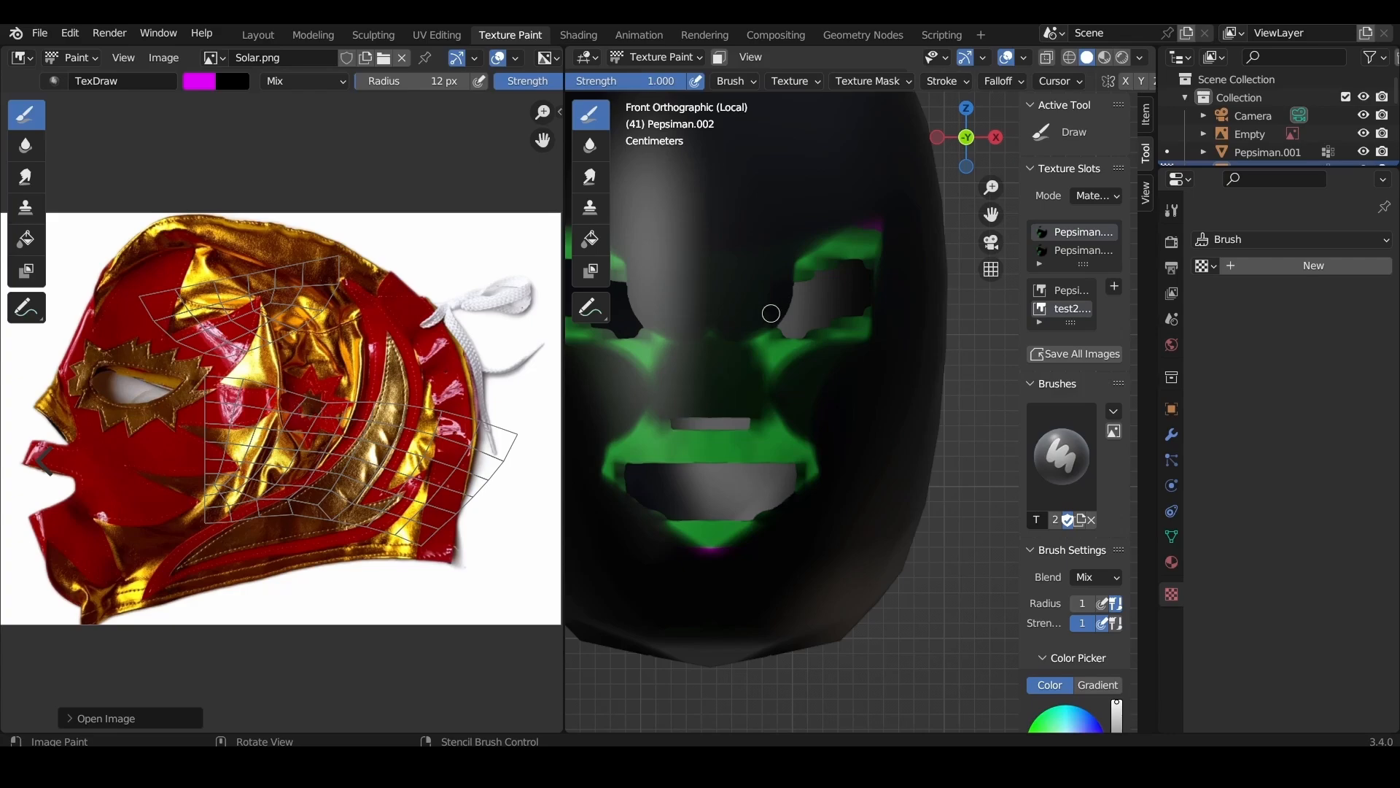
{"action": "mouse_move", "coordinate": [769, 303]}
{"action": "left_mouse_down"}
{"action": "mouse_move", "coordinate": [766, 314]}
{"action": "mouse_move", "coordinate": [803, 298]}
{"action": "mouse_move", "coordinate": [778, 283]}
{"action": "left_mouse_up"}
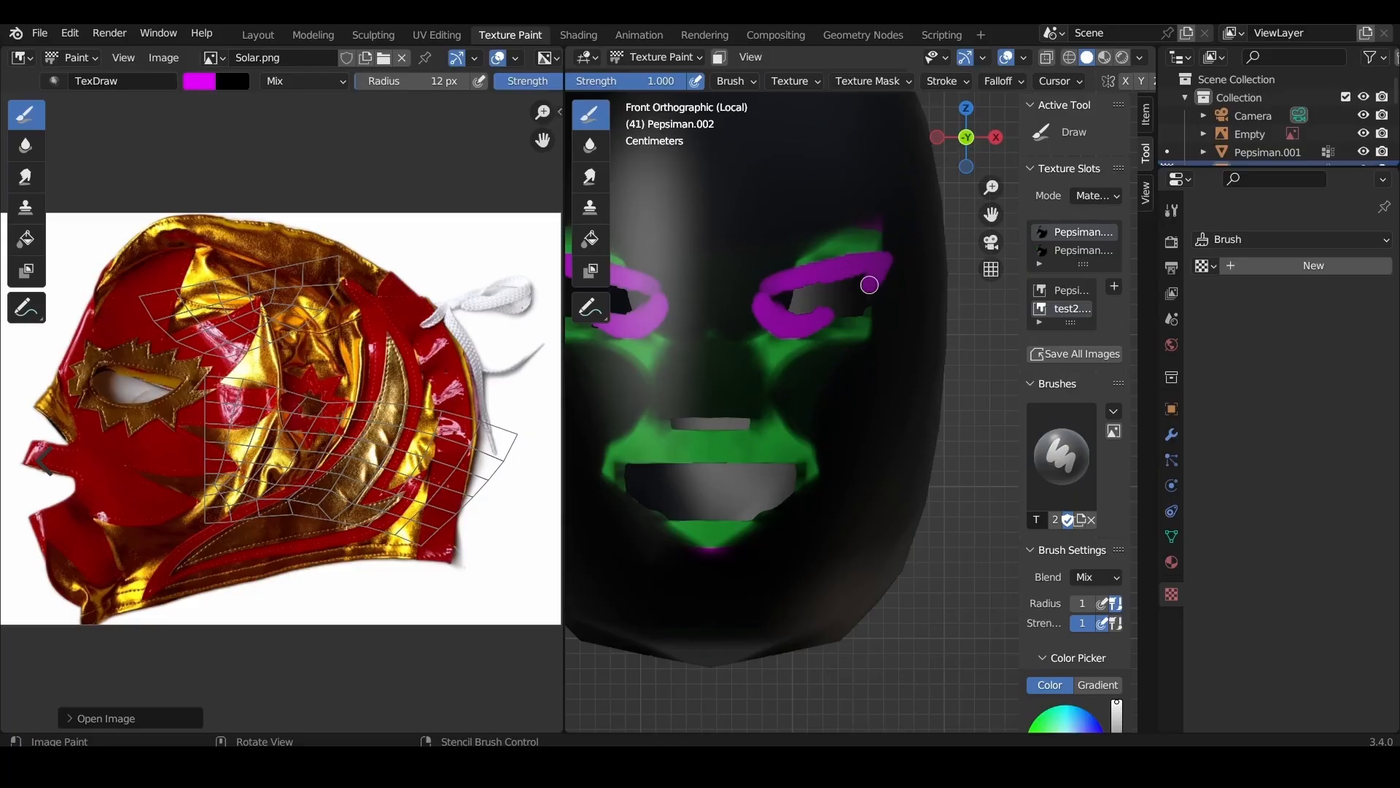
{"action": "left_click_drag", "start_coordinate": [870, 285], "coordinate": [867, 275]}
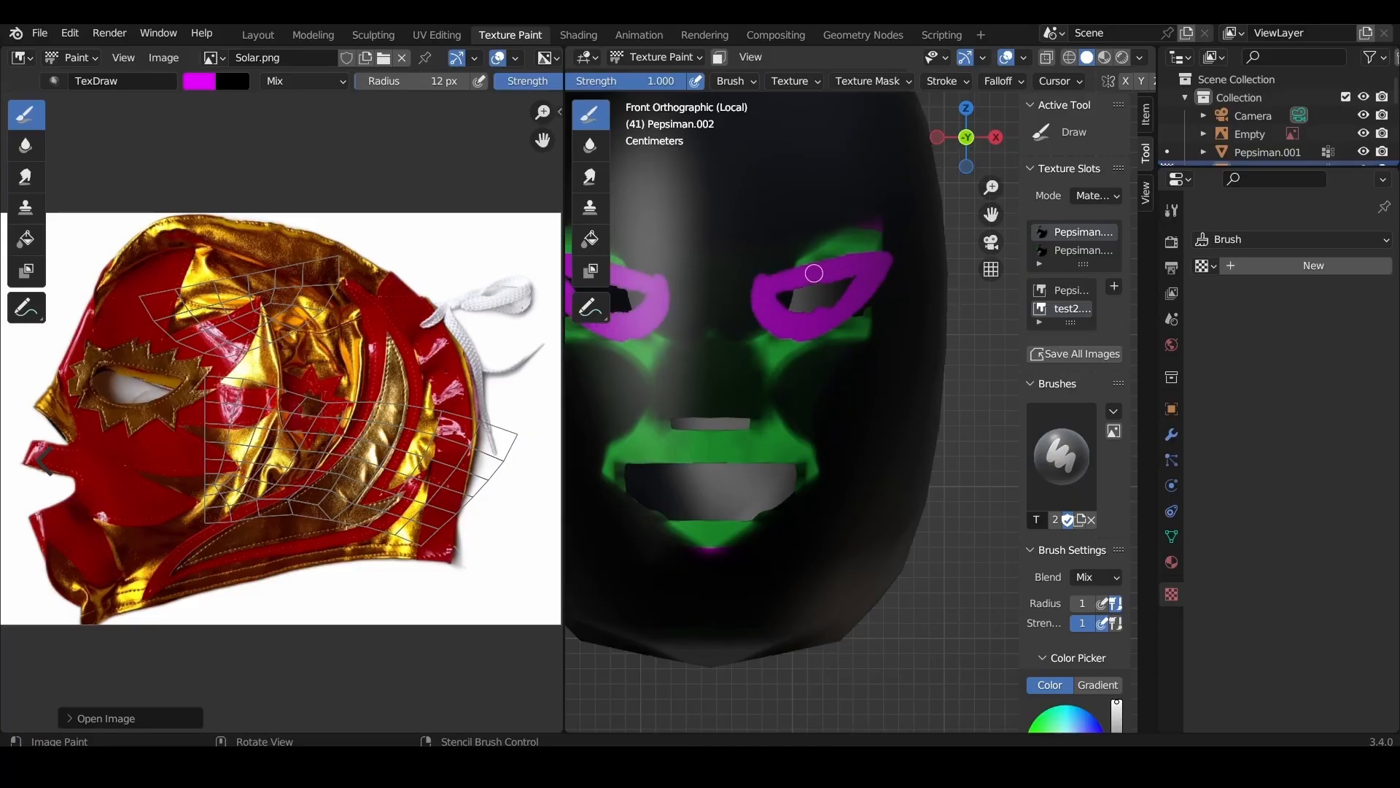
{"action": "left_click_drag", "start_coordinate": [814, 274], "coordinate": [812, 295]}
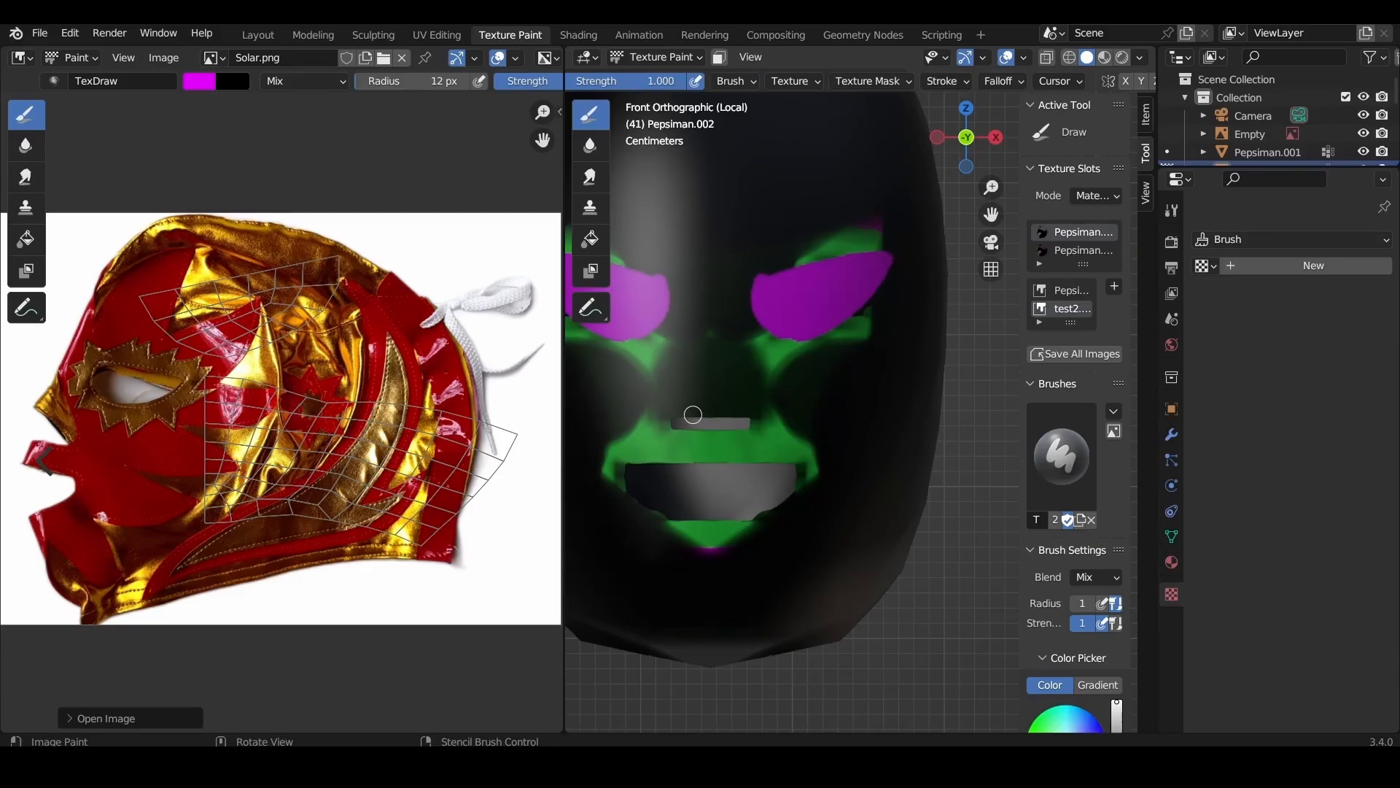
{"action": "left_click_drag", "start_coordinate": [692, 415], "coordinate": [743, 416]}
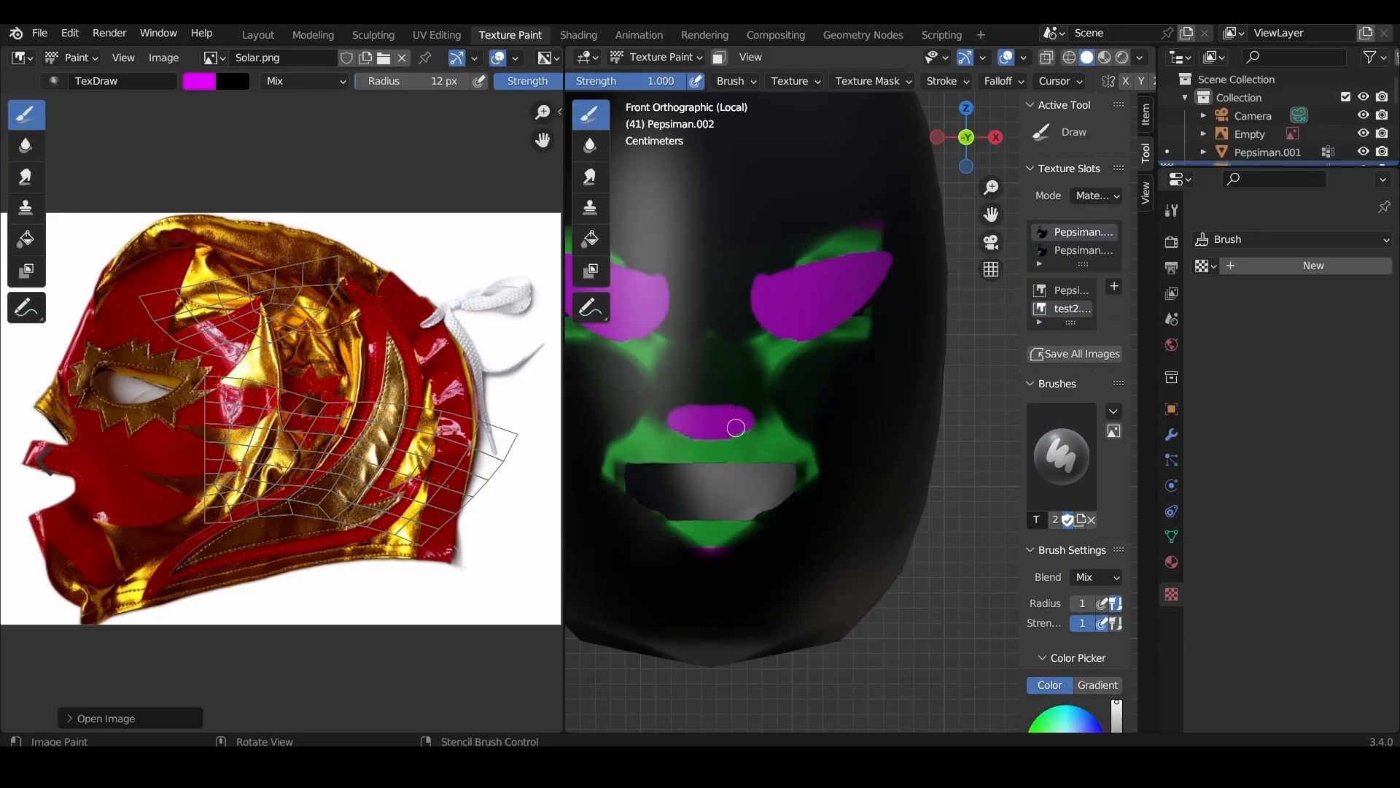
{"action": "mouse_move", "coordinate": [716, 462]}
{"action": "left_mouse_down"}
{"action": "mouse_move", "coordinate": [775, 462]}
{"action": "mouse_move", "coordinate": [796, 494]}
{"action": "mouse_move", "coordinate": [734, 513]}
{"action": "mouse_move", "coordinate": [701, 510]}
{"action": "mouse_move", "coordinate": [759, 483]}
{"action": "mouse_move", "coordinate": [694, 489]}
{"action": "left_mouse_up"}
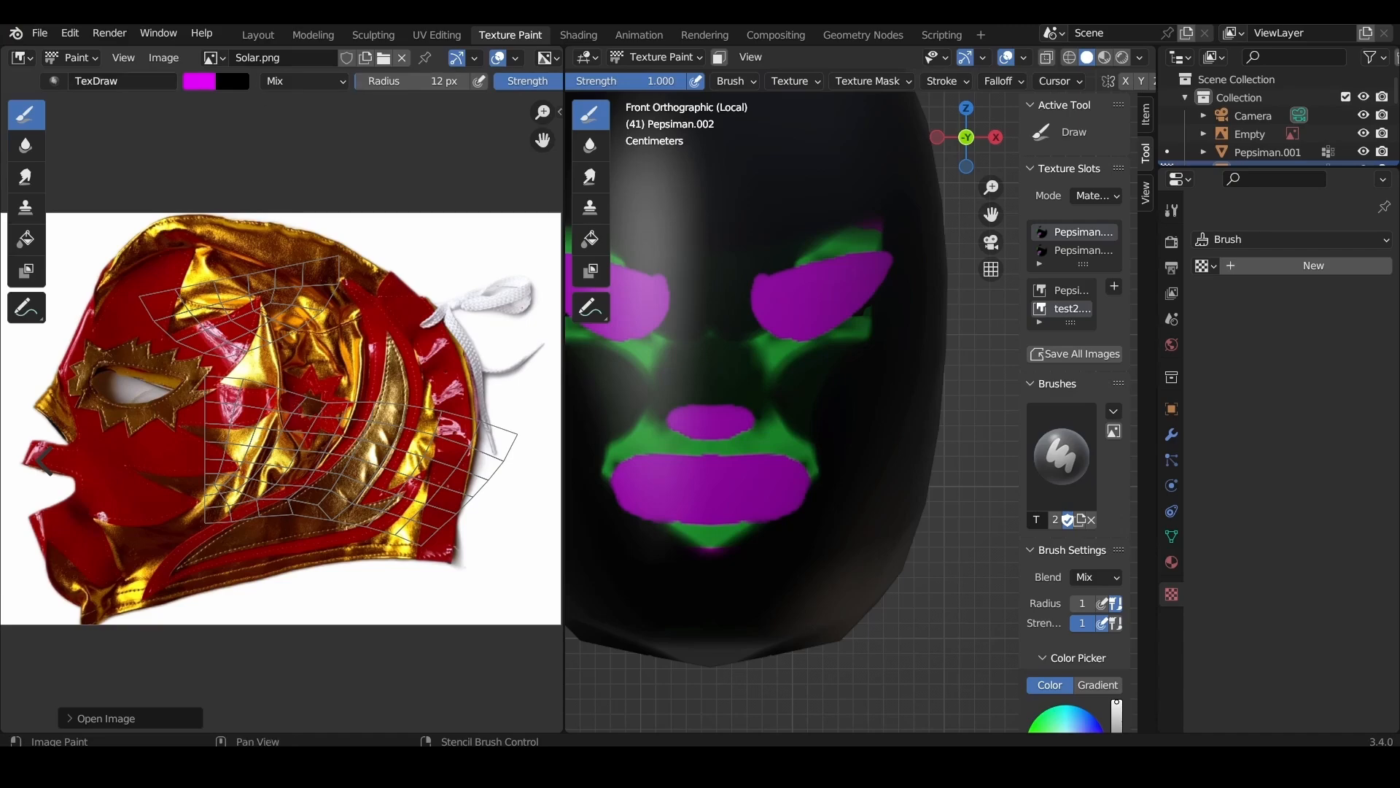
- Paint black over the remaining green around the eyes, nose and mouth with the 12 px brush
{"action": "left_click", "coordinate": [199, 80]}
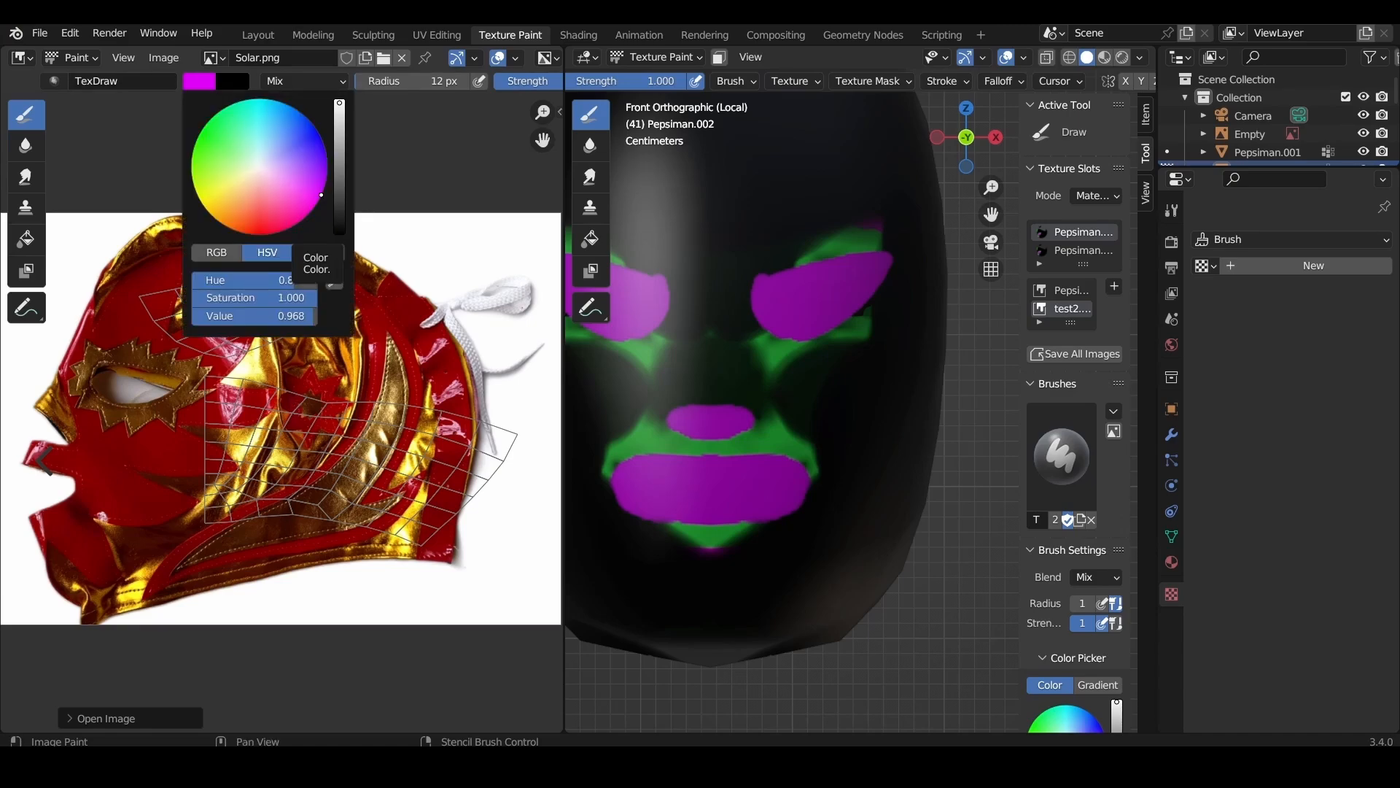
{"action": "left_click_drag", "start_coordinate": [305, 141], "coordinate": [319, 133]}
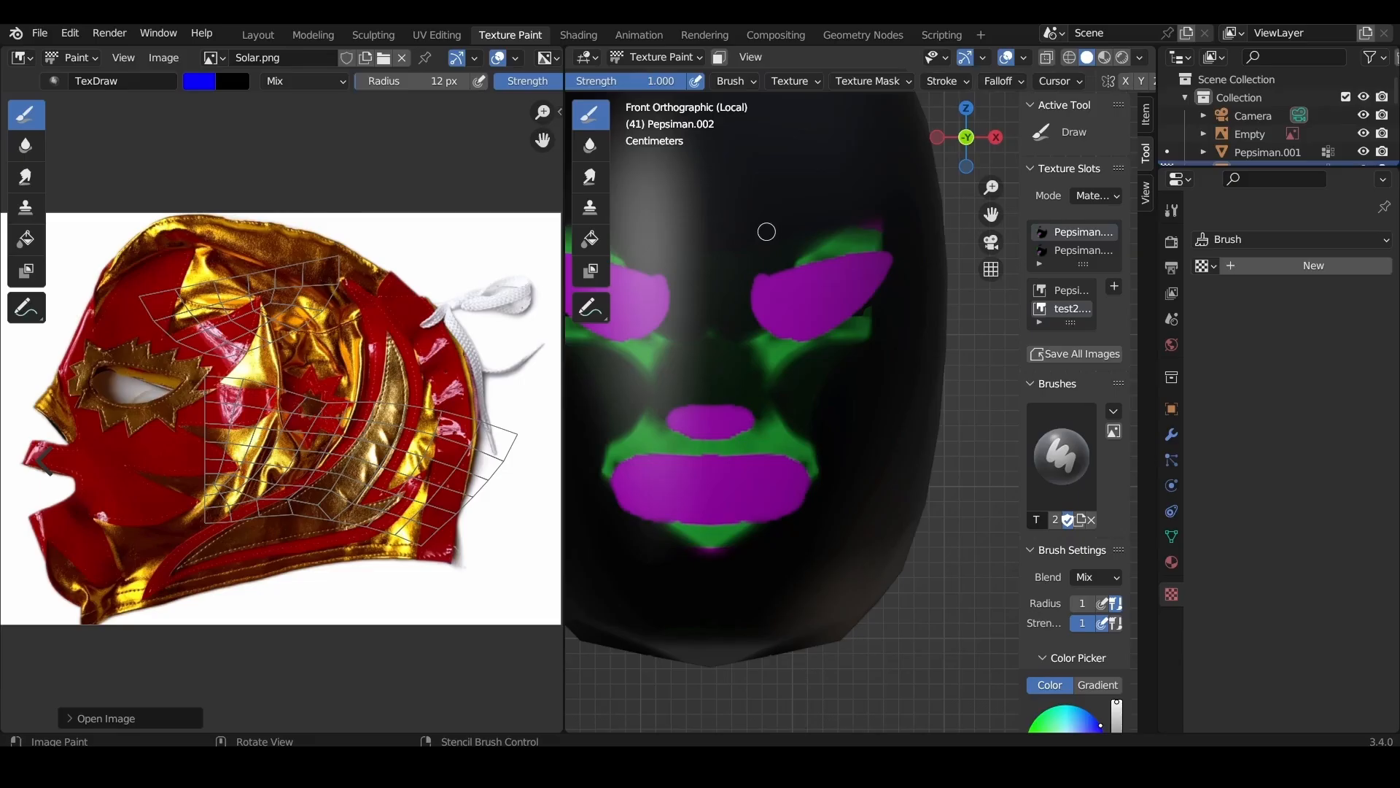
{"action": "mouse_move", "coordinate": [767, 231]}
{"action": "middle_mouse_down"}
{"action": "mouse_move", "coordinate": [744, 238]}
{"action": "mouse_move", "coordinate": [772, 244]}
{"action": "middle_mouse_up"}
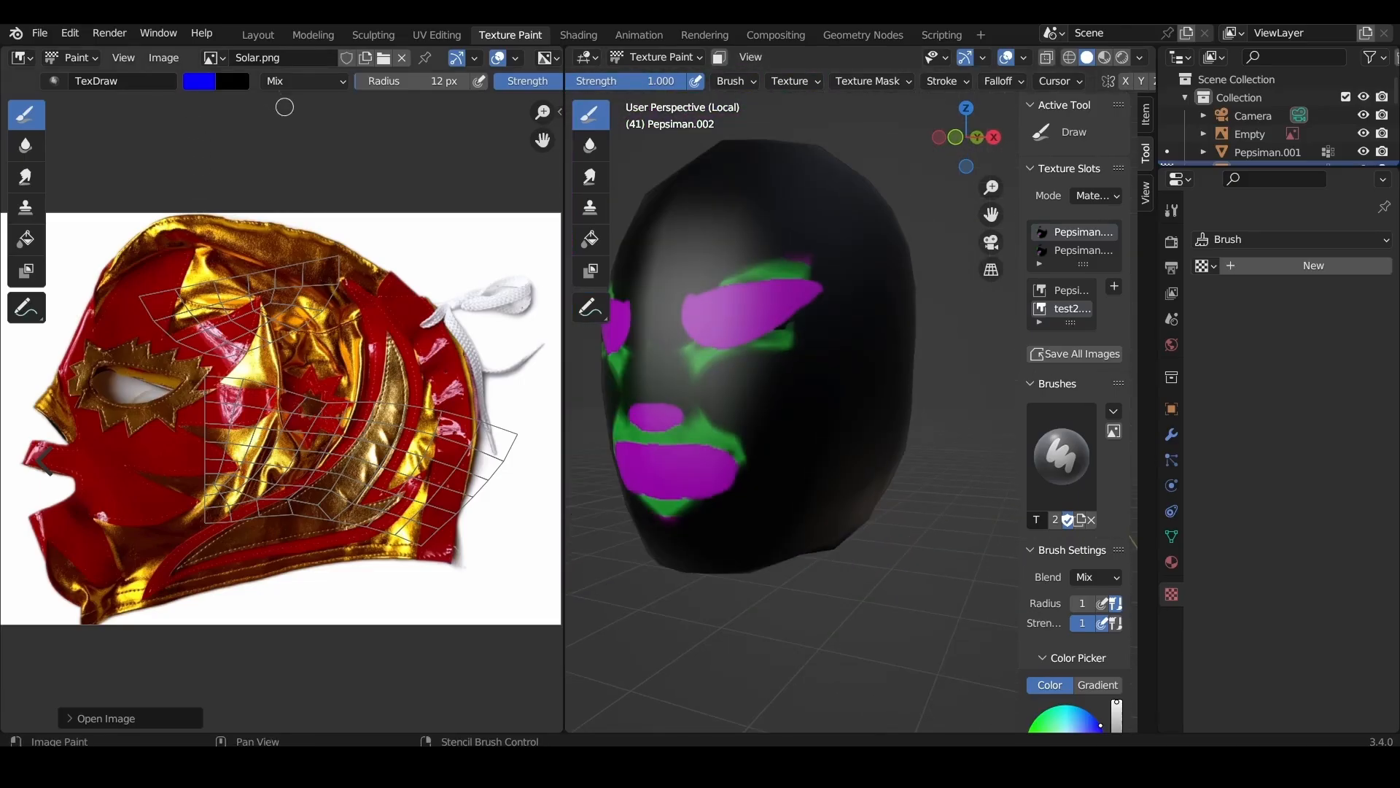
{"action": "left_click", "coordinate": [200, 82]}
{"action": "left_click_drag", "start_coordinate": [340, 201], "coordinate": [341, 237]}
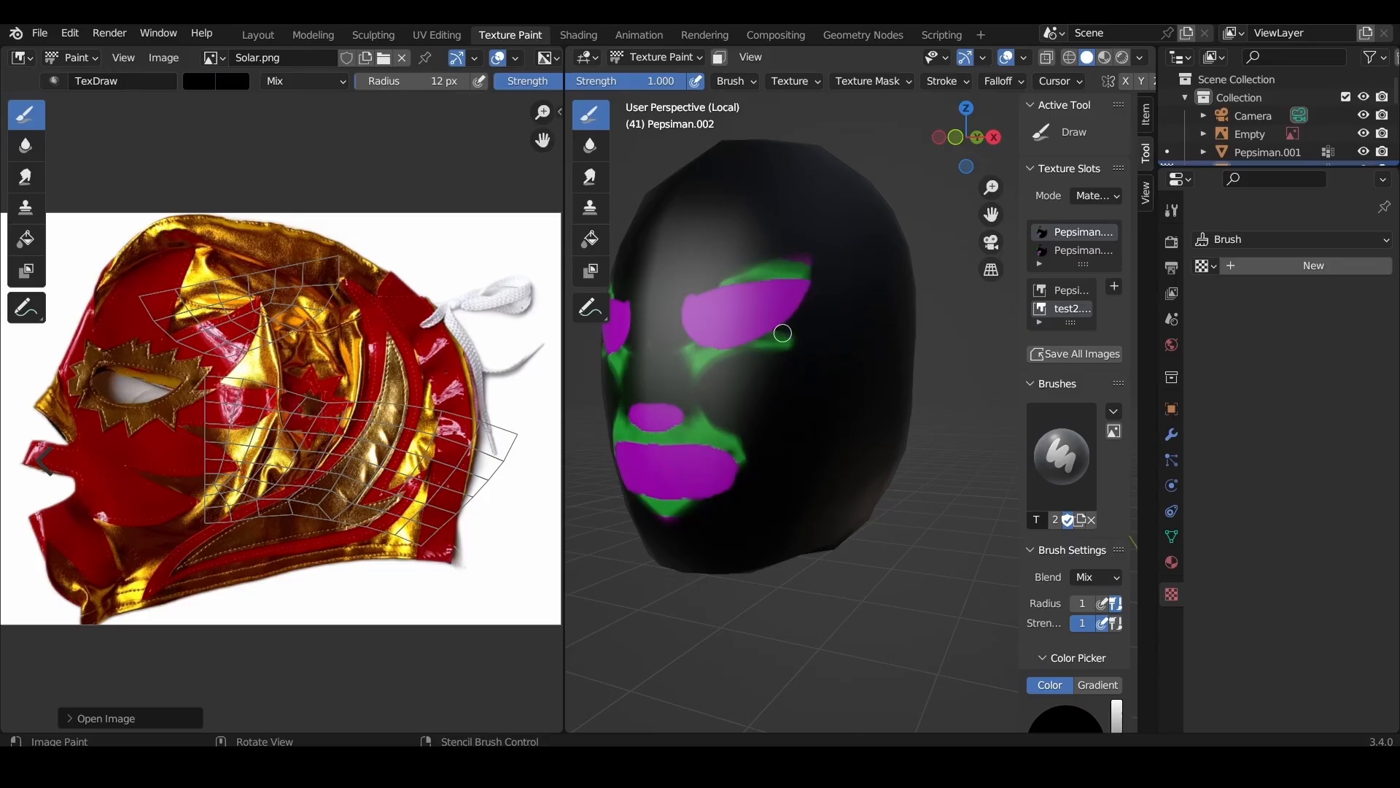
{"action": "left_click_drag", "start_coordinate": [782, 334], "coordinate": [695, 357]}
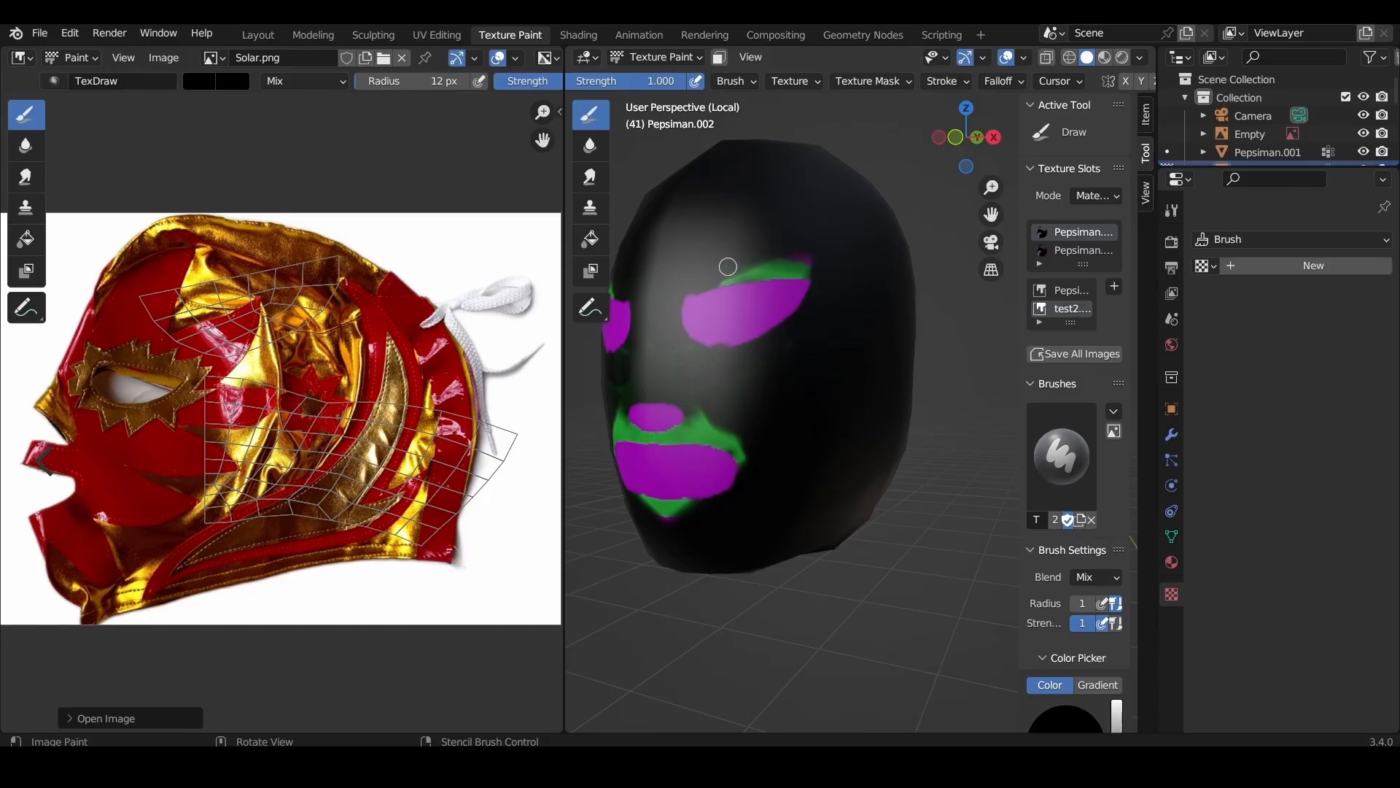
{"action": "left_click_drag", "start_coordinate": [728, 266], "coordinate": [819, 263]}
{"action": "mouse_move", "coordinate": [693, 420]}
{"action": "left_mouse_down"}
{"action": "mouse_move", "coordinate": [667, 436]}
{"action": "mouse_move", "coordinate": [700, 407]}
{"action": "mouse_move", "coordinate": [725, 439]}
{"action": "mouse_move", "coordinate": [687, 445]}
{"action": "mouse_move", "coordinate": [662, 507]}
{"action": "left_mouse_up"}
- Set the brush colour to blue and paint mirrored short strokes on the forehead above the inner eye corners
{"action": "left_click", "coordinate": [200, 81]}
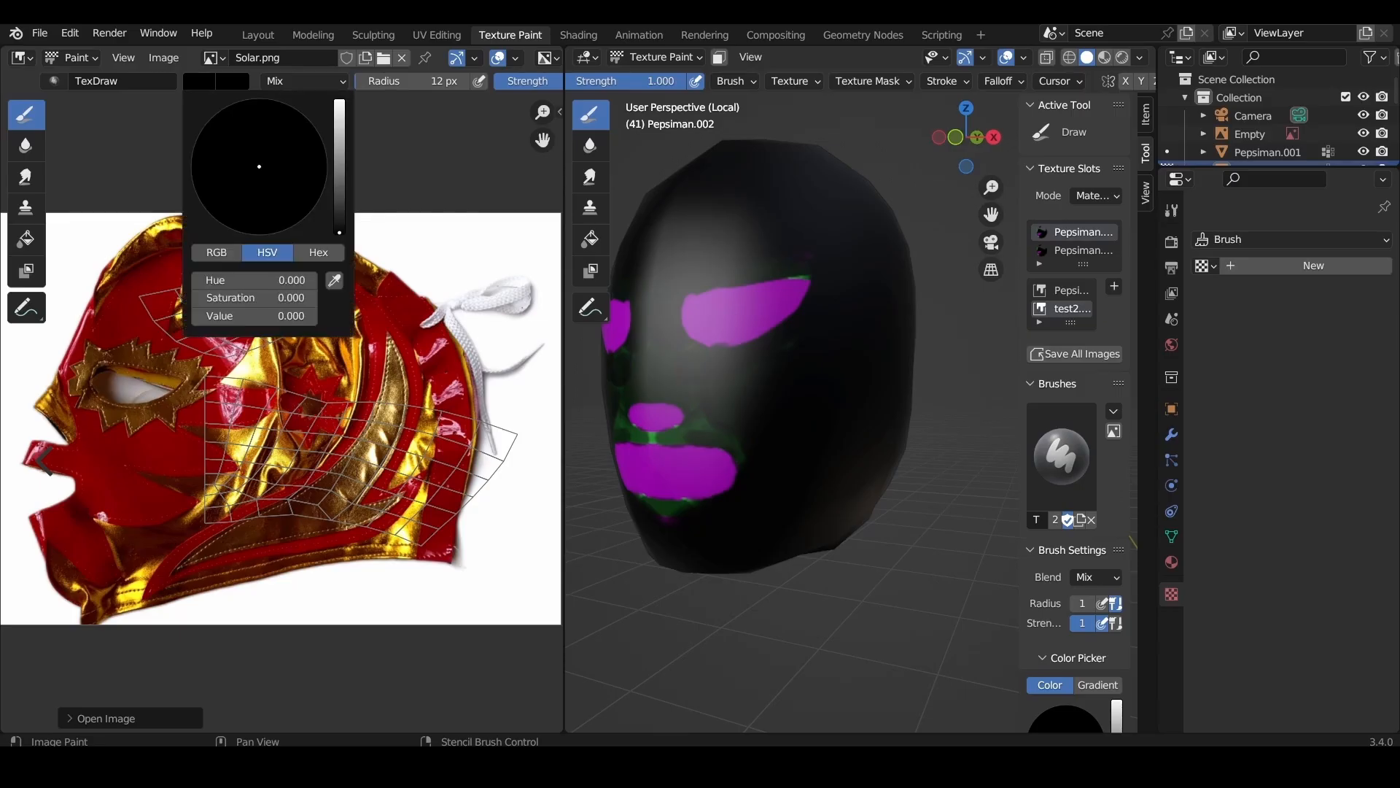
{"action": "left_click_drag", "start_coordinate": [340, 146], "coordinate": [339, 100]}
{"action": "left_click", "coordinate": [308, 119]}
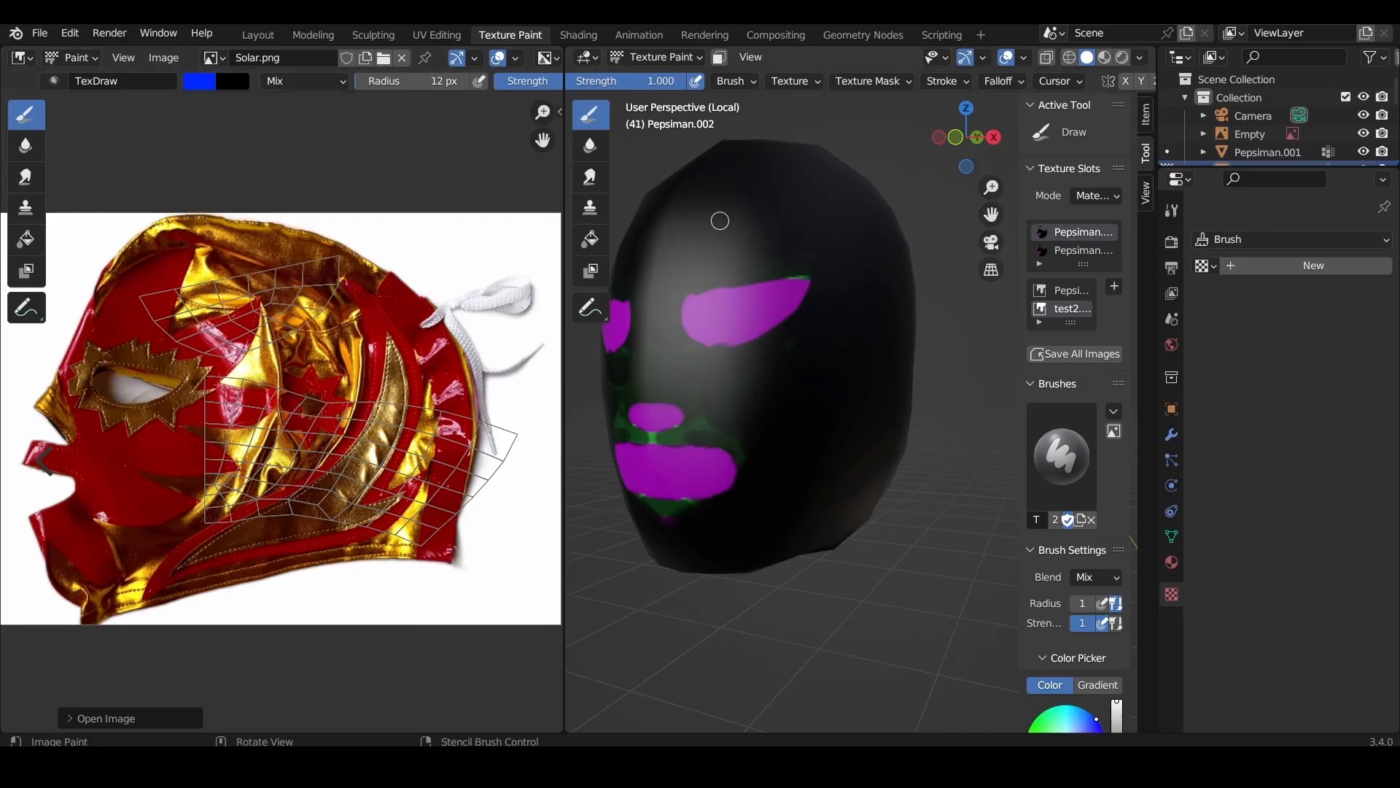
{"action": "middle_click_drag", "start_coordinate": [721, 245], "coordinate": [760, 252]}
{"action": "scroll", "coordinate": [745, 295], "scroll_direction": "up", "scroll_amount": 2}
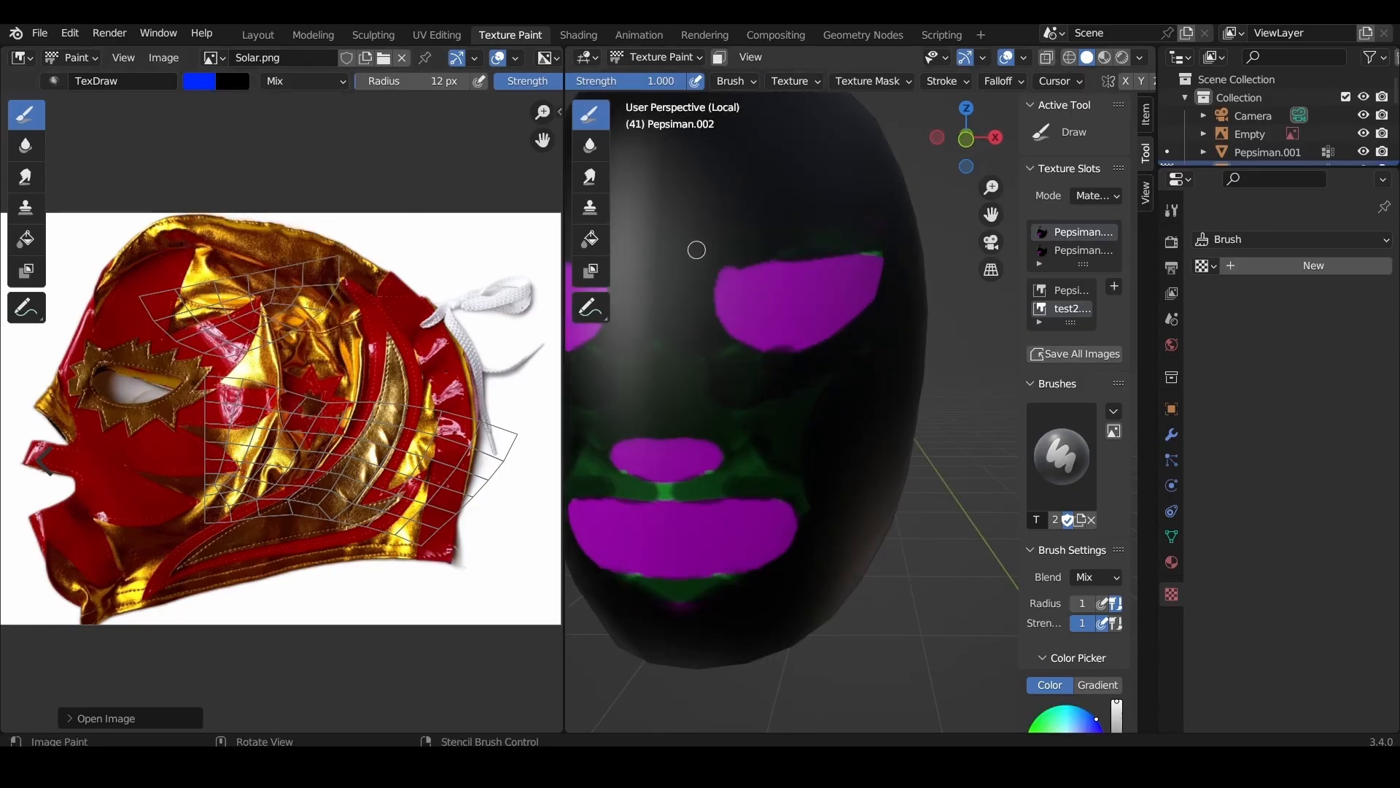
{"action": "left_click_drag", "start_coordinate": [694, 229], "coordinate": [701, 245]}
- Set the brush colour to light blue and paint a mirrored jagged outline from the inner eye corner underneath to the outer corner
{"action": "left_click", "coordinate": [200, 81]}
{"action": "left_click_drag", "start_coordinate": [294, 123], "coordinate": [282, 92]}
{"action": "left_click_drag", "start_coordinate": [695, 233], "coordinate": [725, 240]}
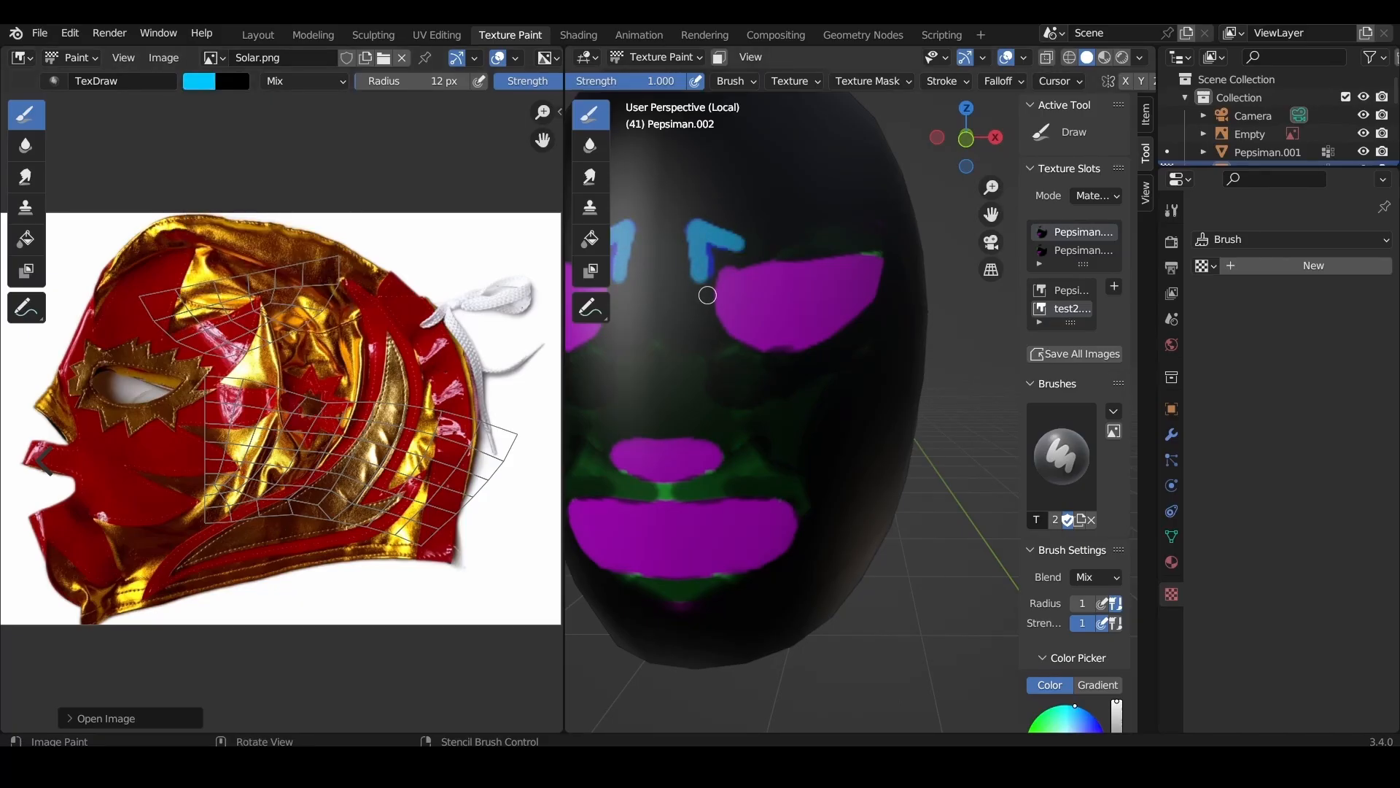
{"action": "mouse_move", "coordinate": [707, 294]}
{"action": "left_mouse_down"}
{"action": "mouse_move", "coordinate": [689, 303]}
{"action": "mouse_move", "coordinate": [709, 359]}
{"action": "mouse_move", "coordinate": [792, 389]}
{"action": "mouse_move", "coordinate": [809, 364]}
{"action": "left_mouse_up"}
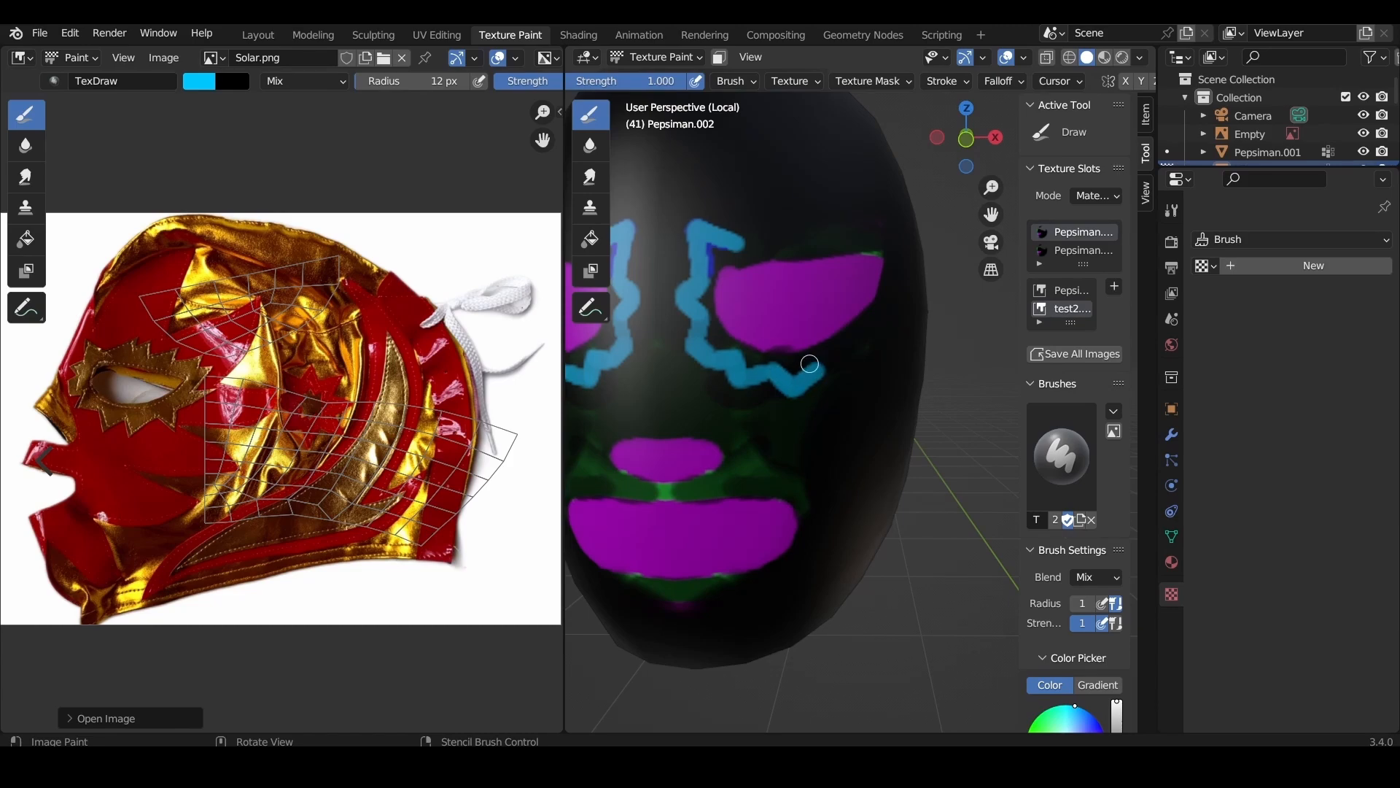
{"action": "middle_click_drag", "start_coordinate": [810, 363], "coordinate": [766, 361]}
{"action": "left_click_drag", "start_coordinate": [722, 359], "coordinate": [787, 328]}
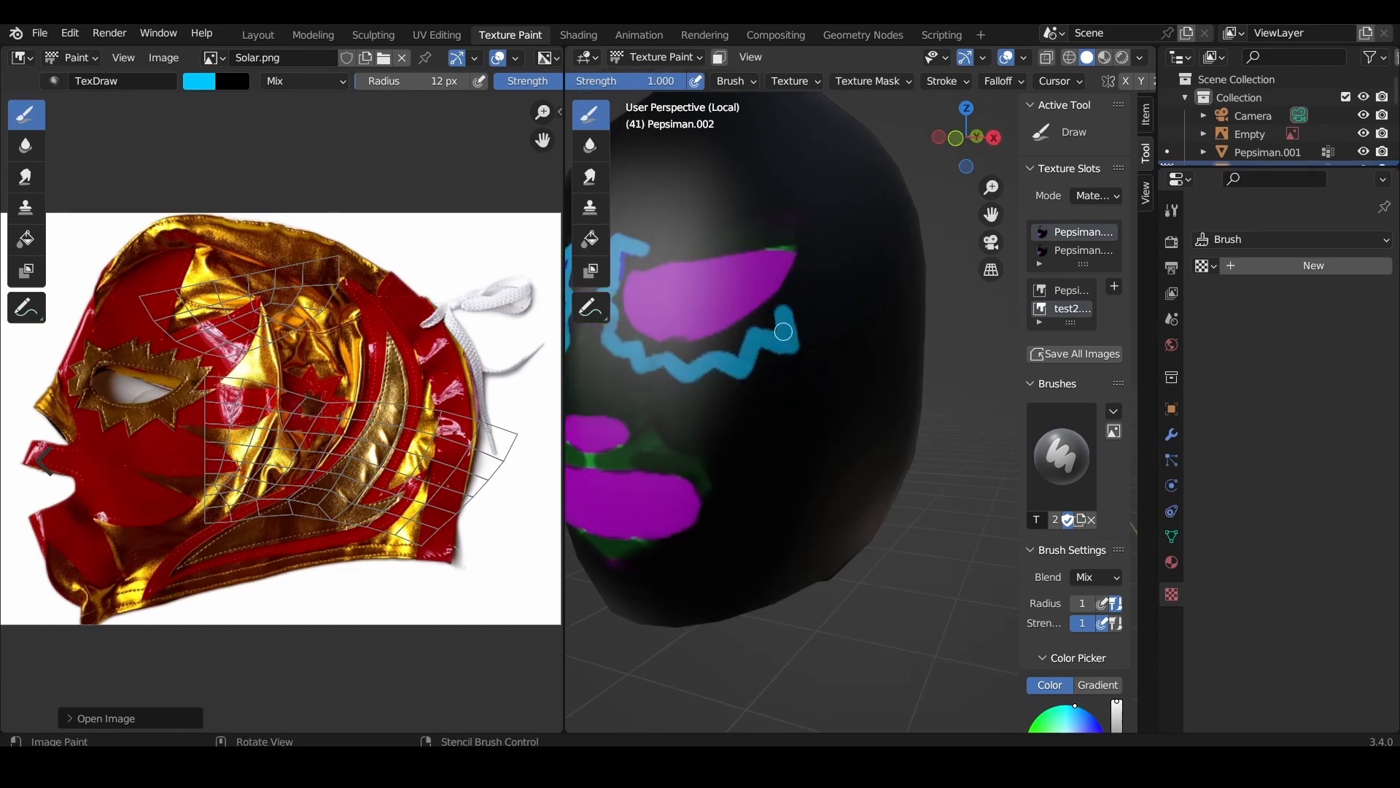
{"action": "middle_click_drag", "start_coordinate": [783, 331], "coordinate": [744, 300]}
{"action": "mouse_move", "coordinate": [768, 239]}
{"action": "left_mouse_down"}
{"action": "mouse_move", "coordinate": [782, 232]}
{"action": "mouse_move", "coordinate": [763, 268]}
{"action": "left_mouse_up"}
{"action": "left_click_drag", "start_coordinate": [731, 313], "coordinate": [786, 269]}
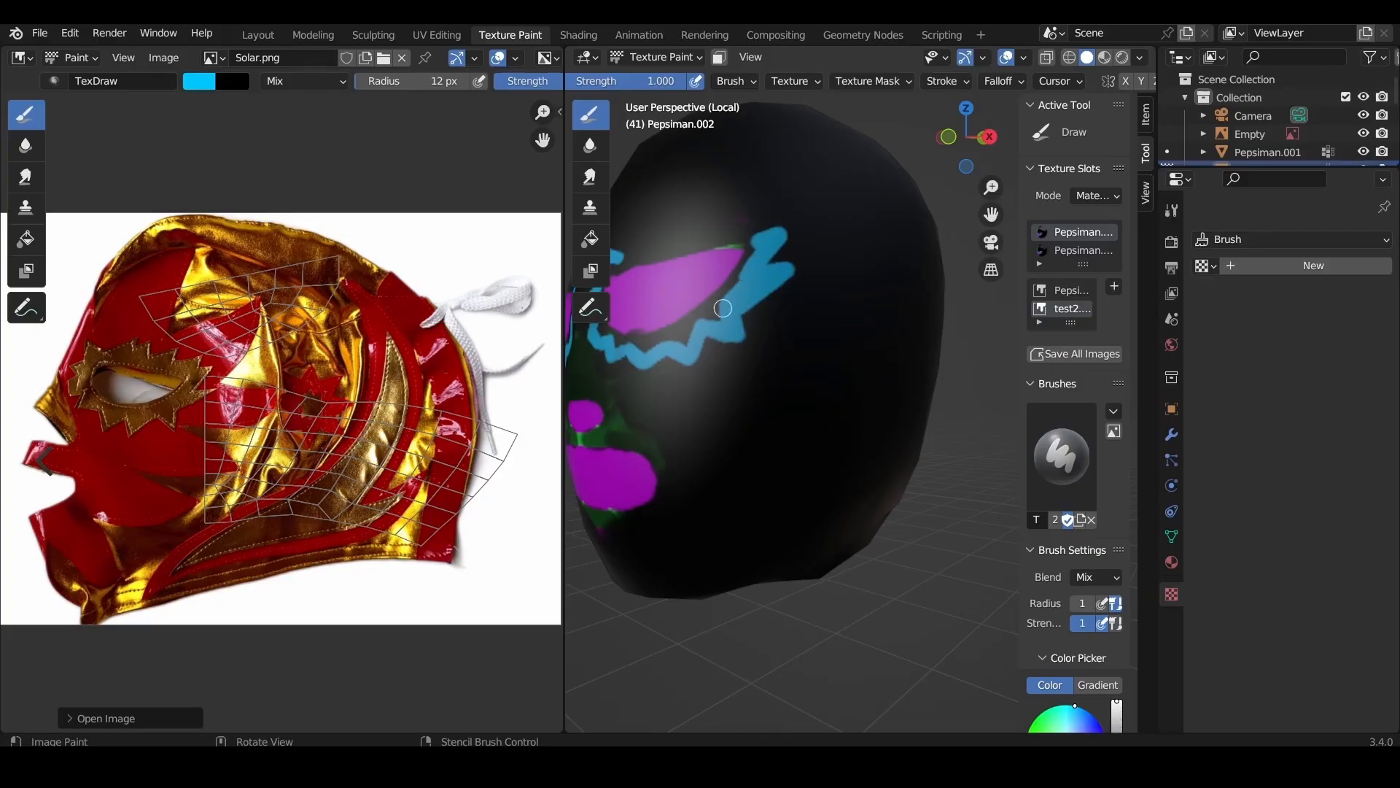
- Close the jagged light blue outline above the eye and fill the gap between it and the magenta eye area
{"action": "middle_click_drag", "start_coordinate": [722, 308], "coordinate": [804, 288]}
{"action": "left_click_drag", "start_coordinate": [734, 256], "coordinate": [815, 238]}
{"action": "middle_click_drag", "start_coordinate": [816, 237], "coordinate": [771, 217]}
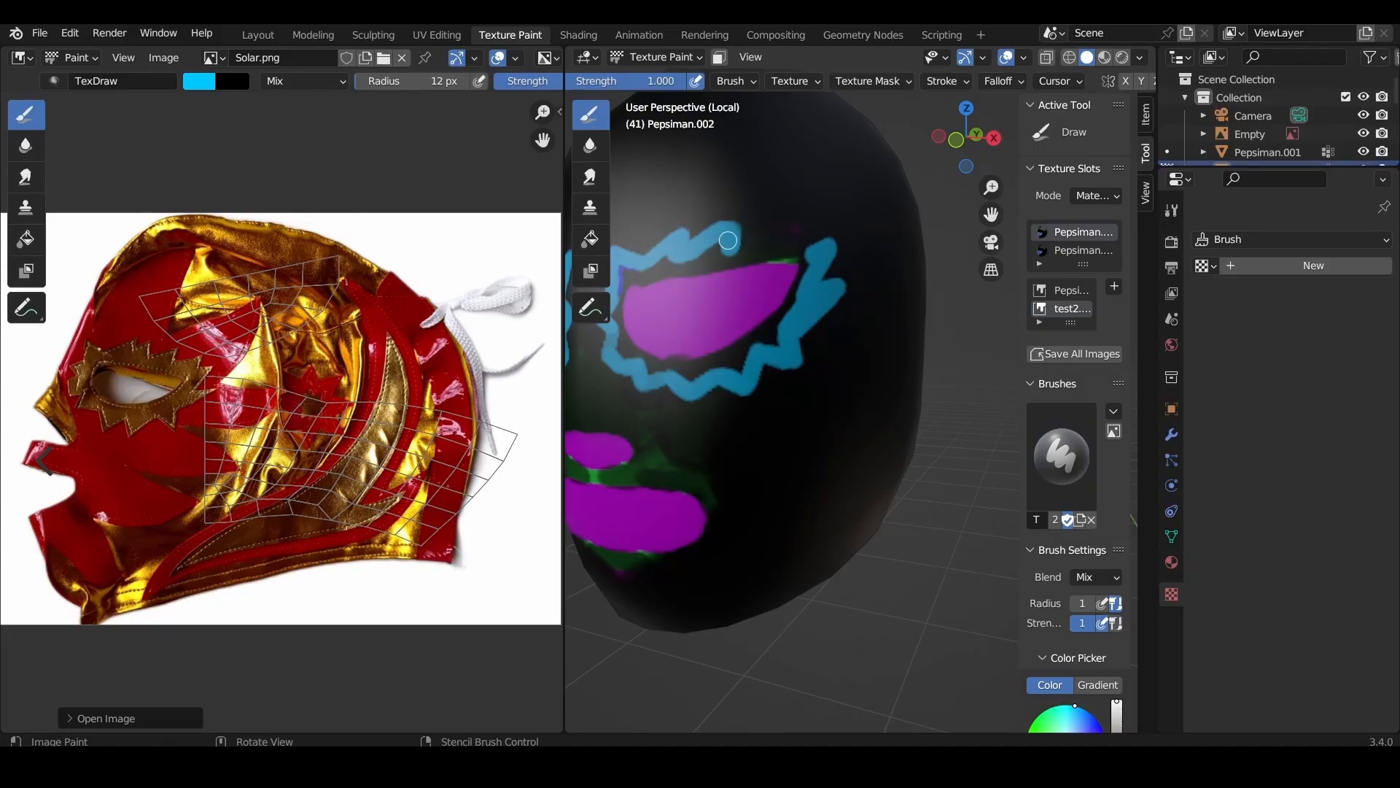
{"action": "mouse_move", "coordinate": [728, 240]}
{"action": "left_mouse_down"}
{"action": "mouse_move", "coordinate": [770, 216]}
{"action": "mouse_move", "coordinate": [808, 217]}
{"action": "mouse_move", "coordinate": [636, 272]}
{"action": "left_mouse_up"}
{"action": "left_click_drag", "start_coordinate": [642, 360], "coordinate": [741, 354]}
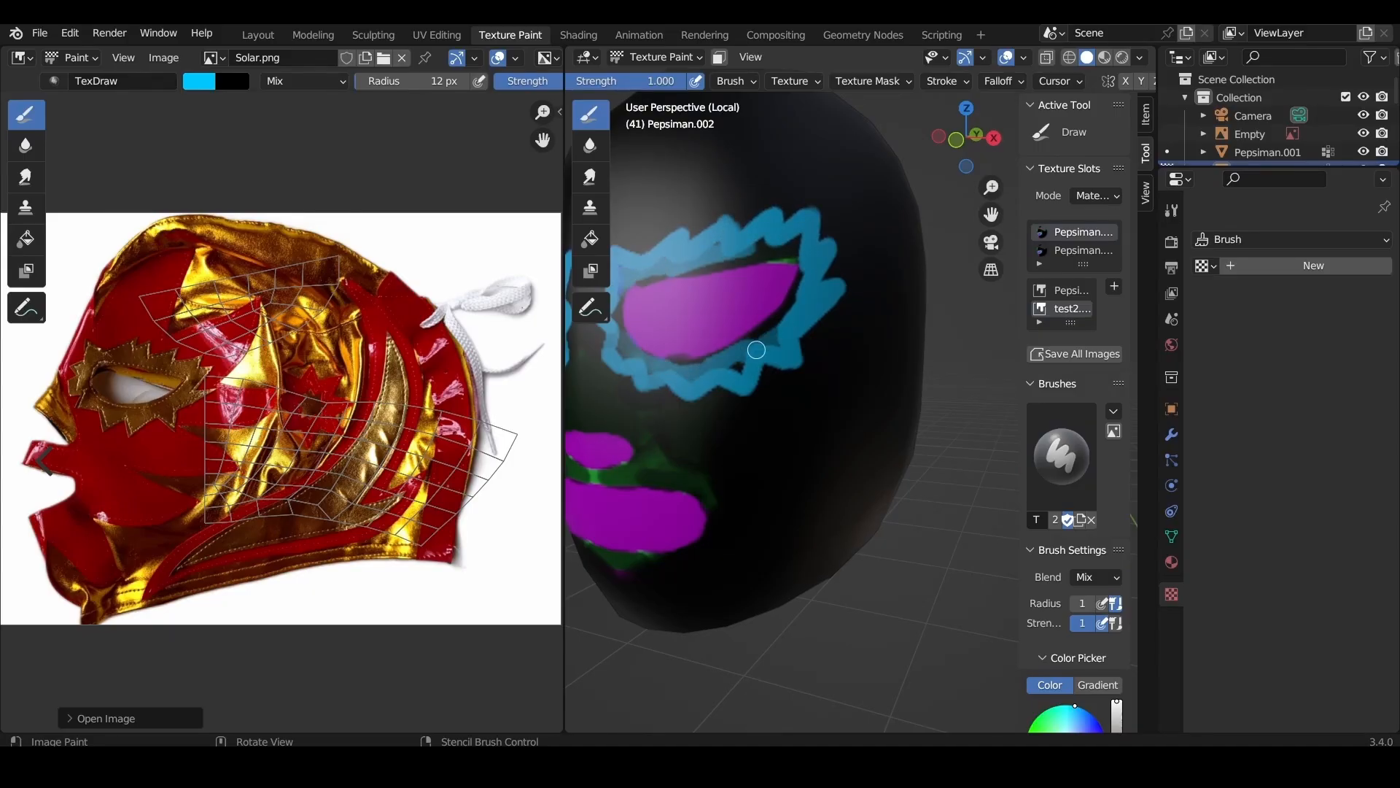
{"action": "left_click_drag", "start_coordinate": [793, 301], "coordinate": [767, 213]}
- Set the brush colour to red and paint a mirrored zigzag across the chin below the mouth, extending to the jaw
{"action": "left_click", "coordinate": [199, 81]}
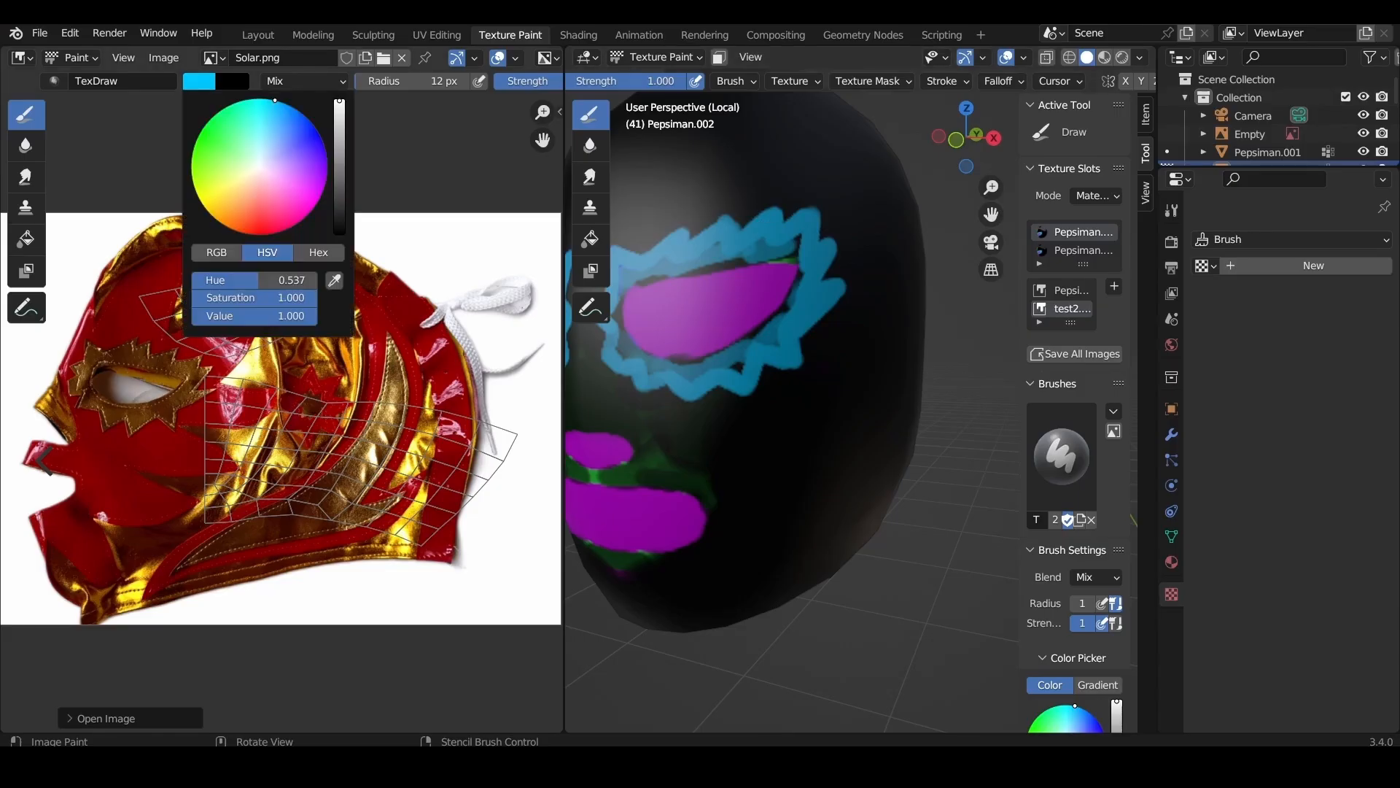
{"action": "left_click_drag", "start_coordinate": [257, 199], "coordinate": [258, 232]}
{"action": "middle_click_drag", "start_coordinate": [711, 306], "coordinate": [759, 325]}
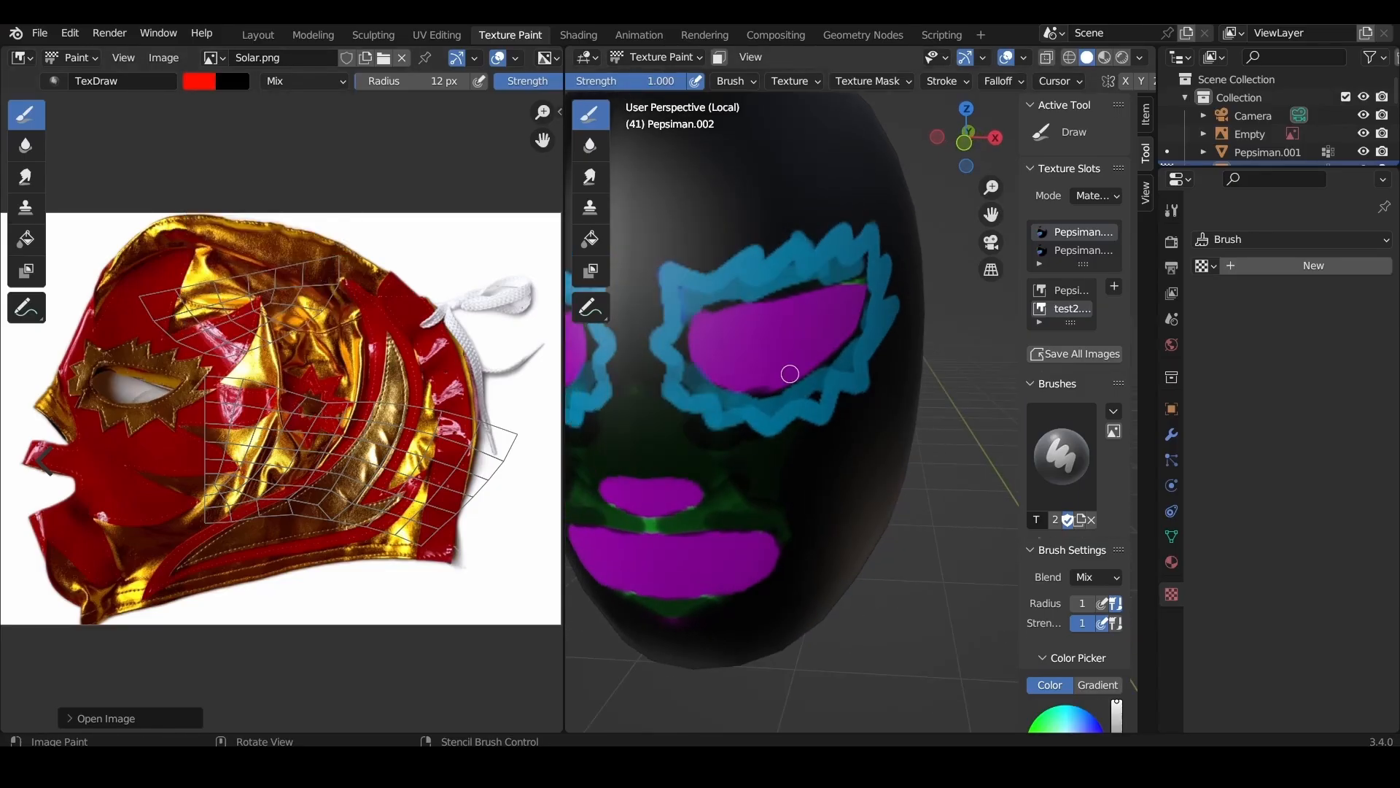
{"action": "middle_click_drag", "start_coordinate": [790, 373], "coordinate": [791, 406]}
{"action": "key", "text": "KP_1"}
{"action": "mouse_move", "coordinate": [718, 439]}
{"action": "left_mouse_down"}
{"action": "mouse_move", "coordinate": [704, 457]}
{"action": "mouse_move", "coordinate": [731, 447]}
{"action": "mouse_move", "coordinate": [807, 503]}
{"action": "left_mouse_up"}
{"action": "middle_click_drag", "start_coordinate": [834, 387], "coordinate": [790, 372]}
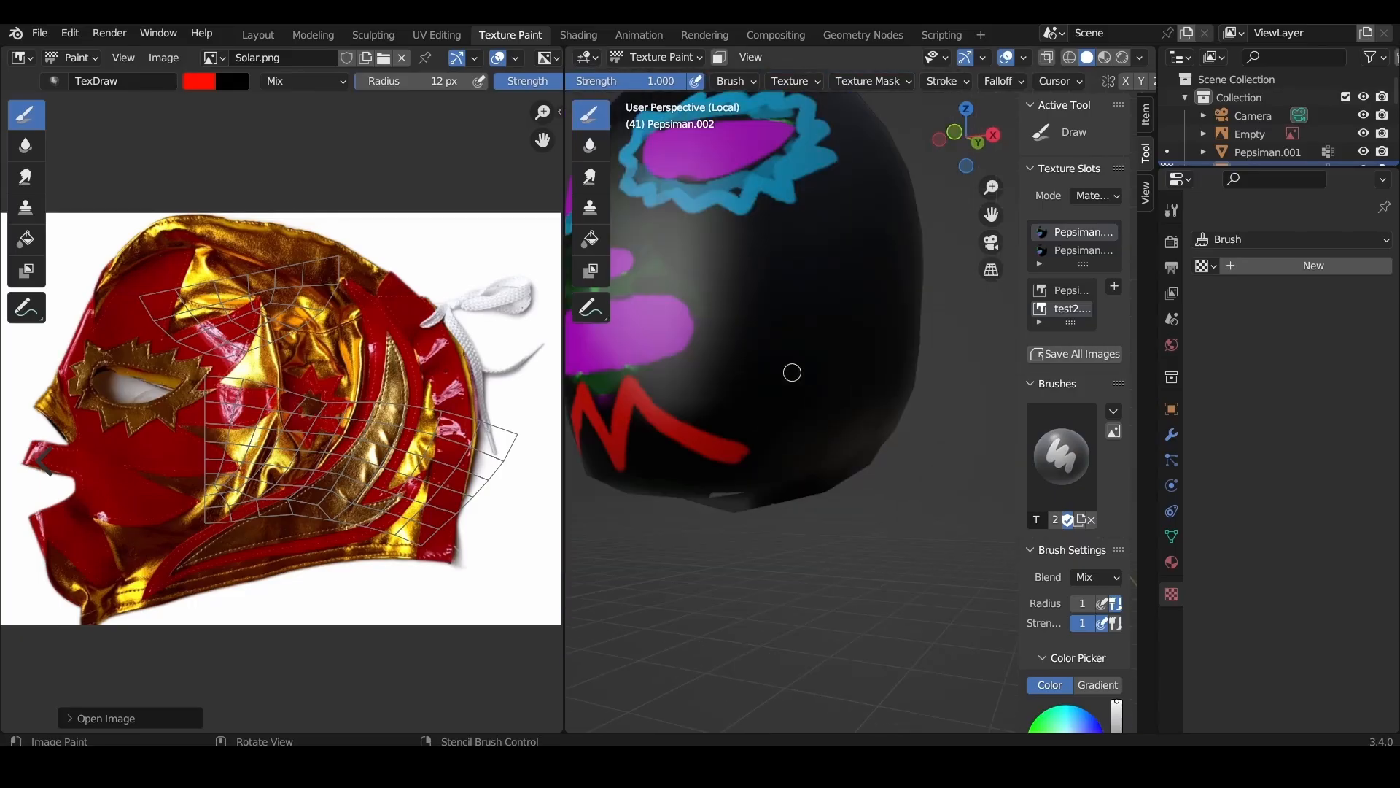
{"action": "left_click_drag", "start_coordinate": [706, 369], "coordinate": [737, 450]}
- Extend the red zigzag from the jaw up across the cheek with pointed, backward-facing spikes
{"action": "middle_click_drag", "start_coordinate": [742, 277], "coordinate": [771, 294]}
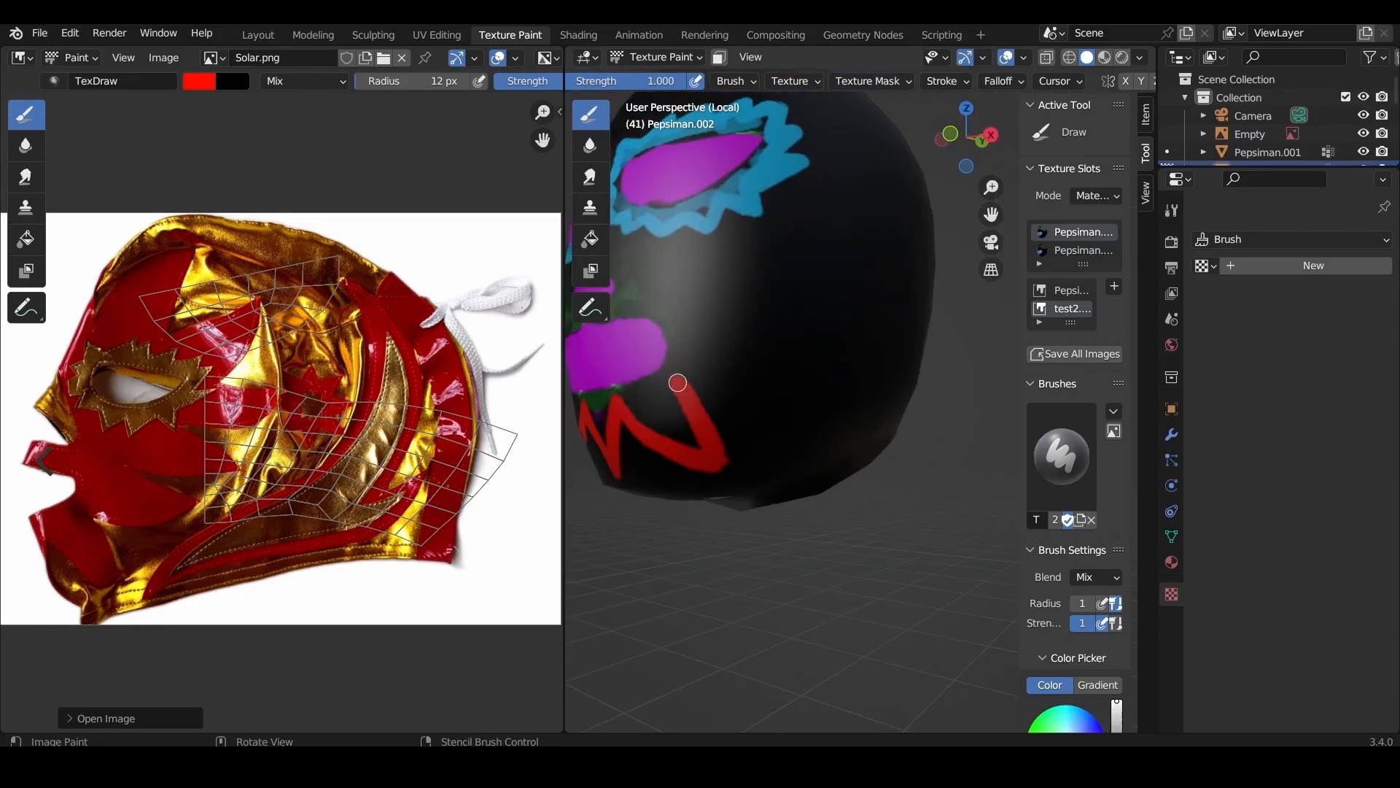
{"action": "left_click_drag", "start_coordinate": [677, 382], "coordinate": [780, 370]}
{"action": "mouse_move", "coordinate": [742, 319]}
{"action": "left_mouse_down"}
{"action": "mouse_move", "coordinate": [791, 331]}
{"action": "mouse_move", "coordinate": [752, 364]}
{"action": "left_mouse_up"}
{"action": "middle_click_drag", "start_coordinate": [744, 341], "coordinate": [742, 348]}
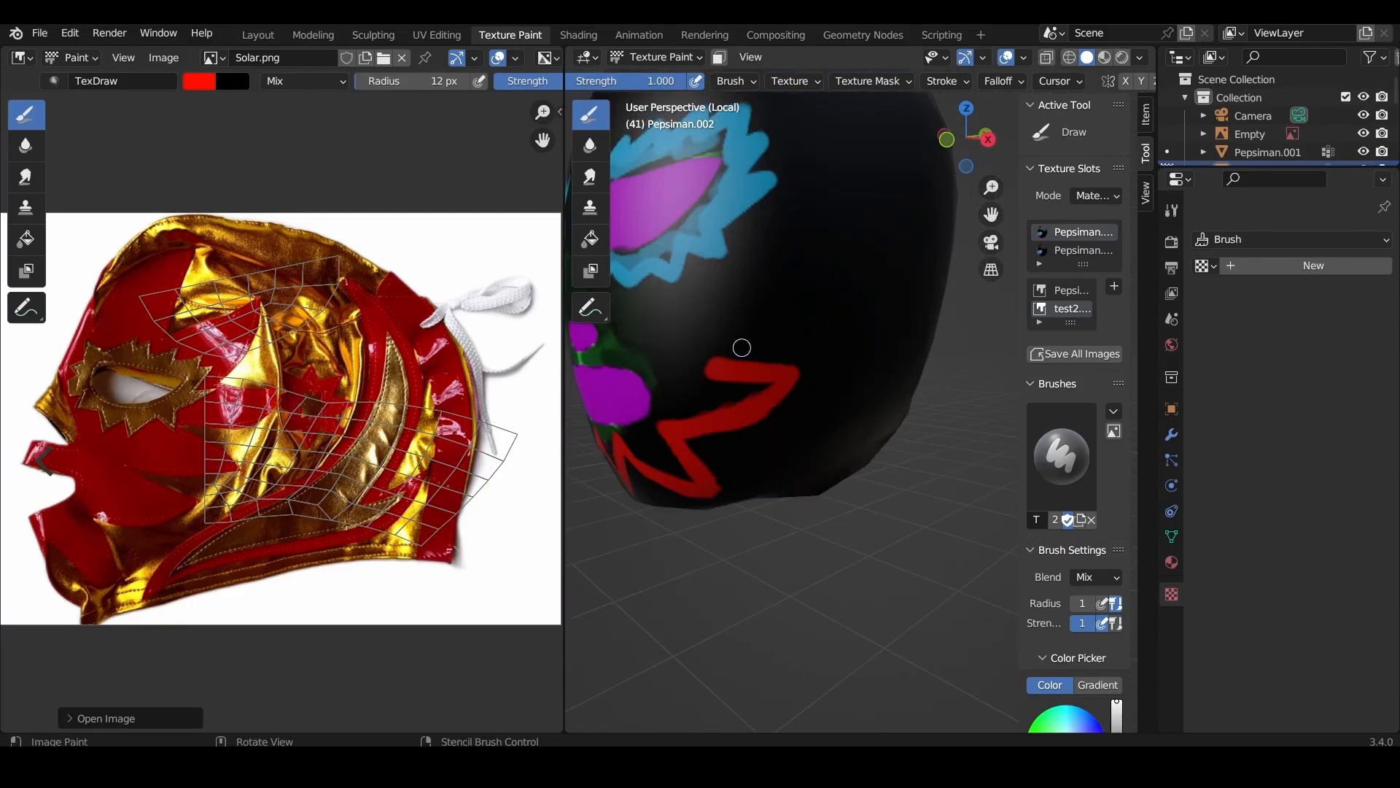
{"action": "left_click_drag", "start_coordinate": [715, 356], "coordinate": [800, 342]}
{"action": "mouse_move", "coordinate": [755, 262]}
{"action": "left_mouse_down"}
{"action": "mouse_move", "coordinate": [825, 321]}
{"action": "mouse_move", "coordinate": [743, 334]}
{"action": "left_mouse_up"}
- Continue the red zigzag from the cheek past the outer eye corner and up the temple
{"action": "middle_click_drag", "start_coordinate": [761, 308], "coordinate": [755, 223]}
{"action": "left_click_drag", "start_coordinate": [755, 221], "coordinate": [838, 226]}
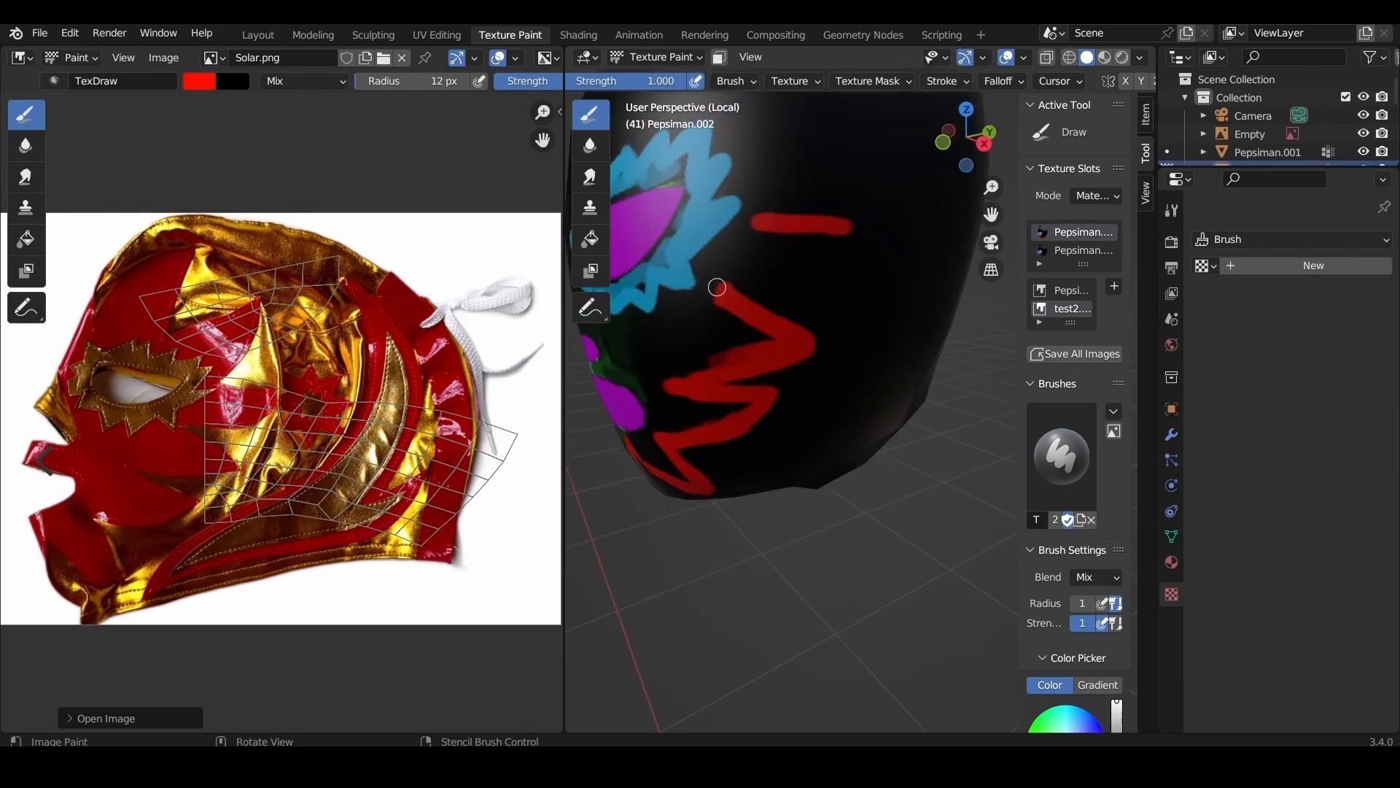
{"action": "left_click_drag", "start_coordinate": [717, 286], "coordinate": [812, 228]}
{"action": "middle_click_drag", "start_coordinate": [802, 245], "coordinate": [844, 290]}
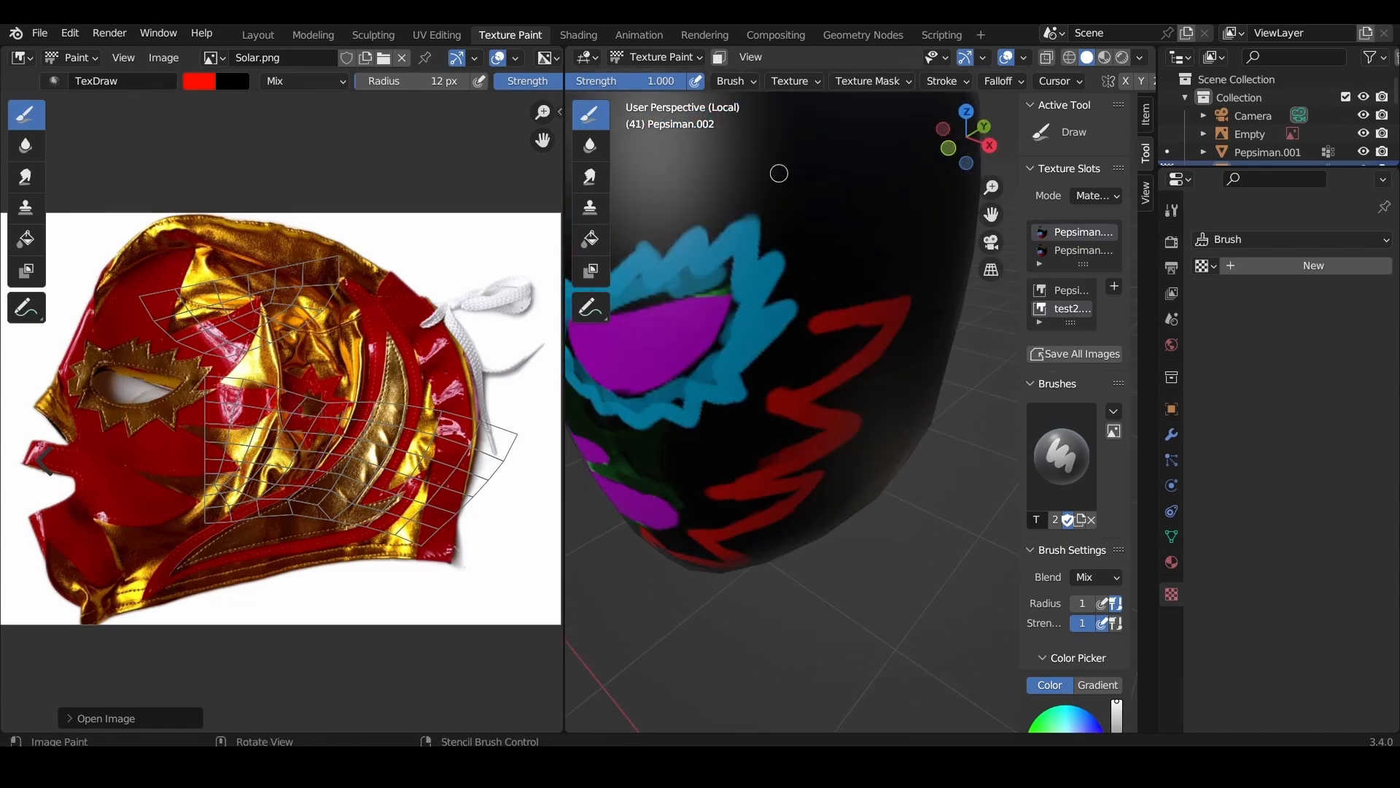
{"action": "mouse_move", "coordinate": [744, 190]}
{"action": "left_mouse_down"}
{"action": "mouse_move", "coordinate": [863, 156]}
{"action": "mouse_move", "coordinate": [852, 274]}
{"action": "left_mouse_up"}
{"action": "scroll", "coordinate": [852, 273], "scroll_direction": "down", "scroll_amount": 2}
{"action": "middle_click_drag", "start_coordinate": [852, 274], "coordinate": [813, 211]}
{"action": "middle_click_drag", "start_coordinate": [740, 318], "coordinate": [803, 326]}
{"action": "scroll", "coordinate": [803, 326], "scroll_direction": "up", "scroll_amount": 4}
{"action": "left_click_drag", "start_coordinate": [768, 309], "coordinate": [872, 263]}
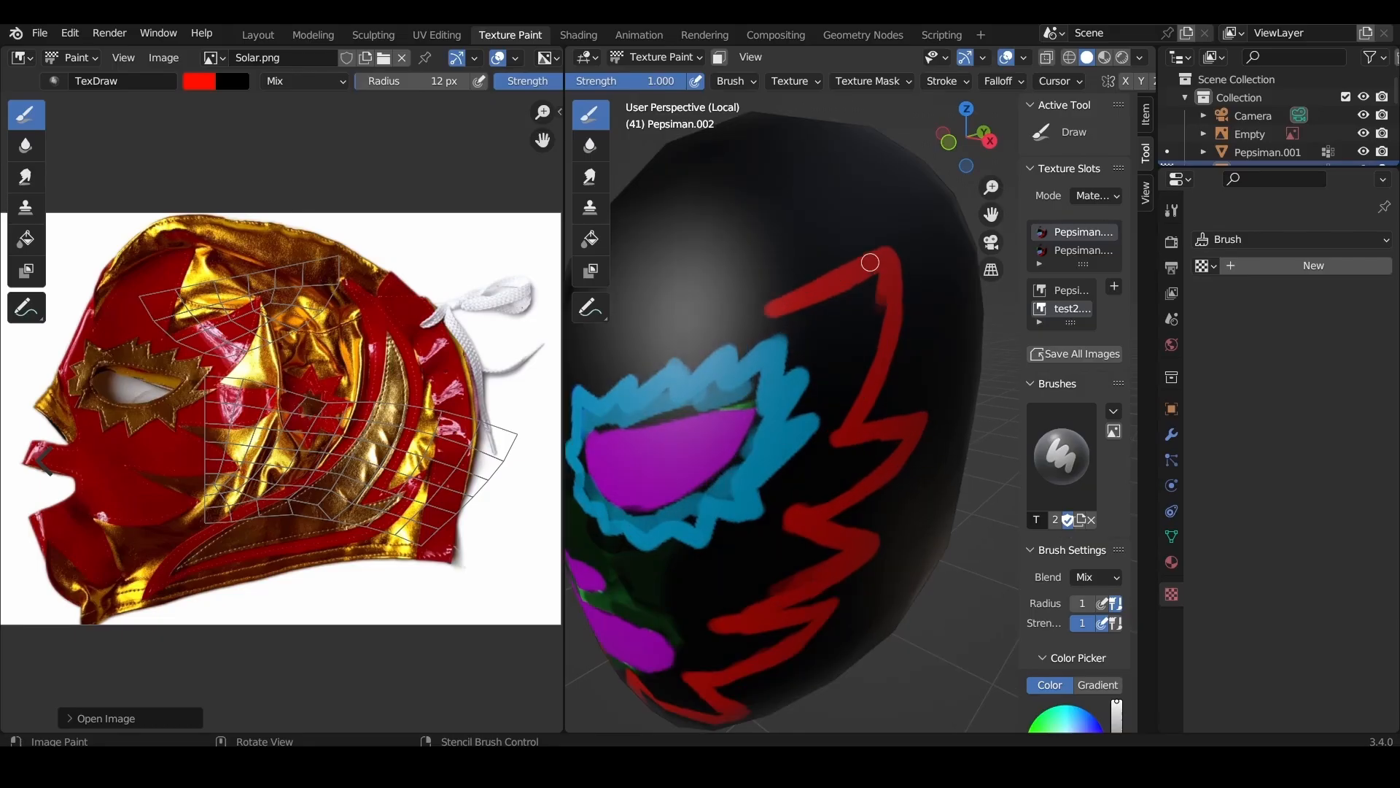
- Carry the red zigzag across the forehead and join it with a central peak above the nose
{"action": "middle_click_drag", "start_coordinate": [737, 302], "coordinate": [776, 310]}
{"action": "scroll", "coordinate": [776, 310], "scroll_direction": "up", "scroll_amount": 1}
{"action": "mouse_move", "coordinate": [835, 200]}
{"action": "left_mouse_down"}
{"action": "mouse_move", "coordinate": [841, 304]}
{"action": "mouse_move", "coordinate": [813, 206]}
{"action": "left_mouse_up"}
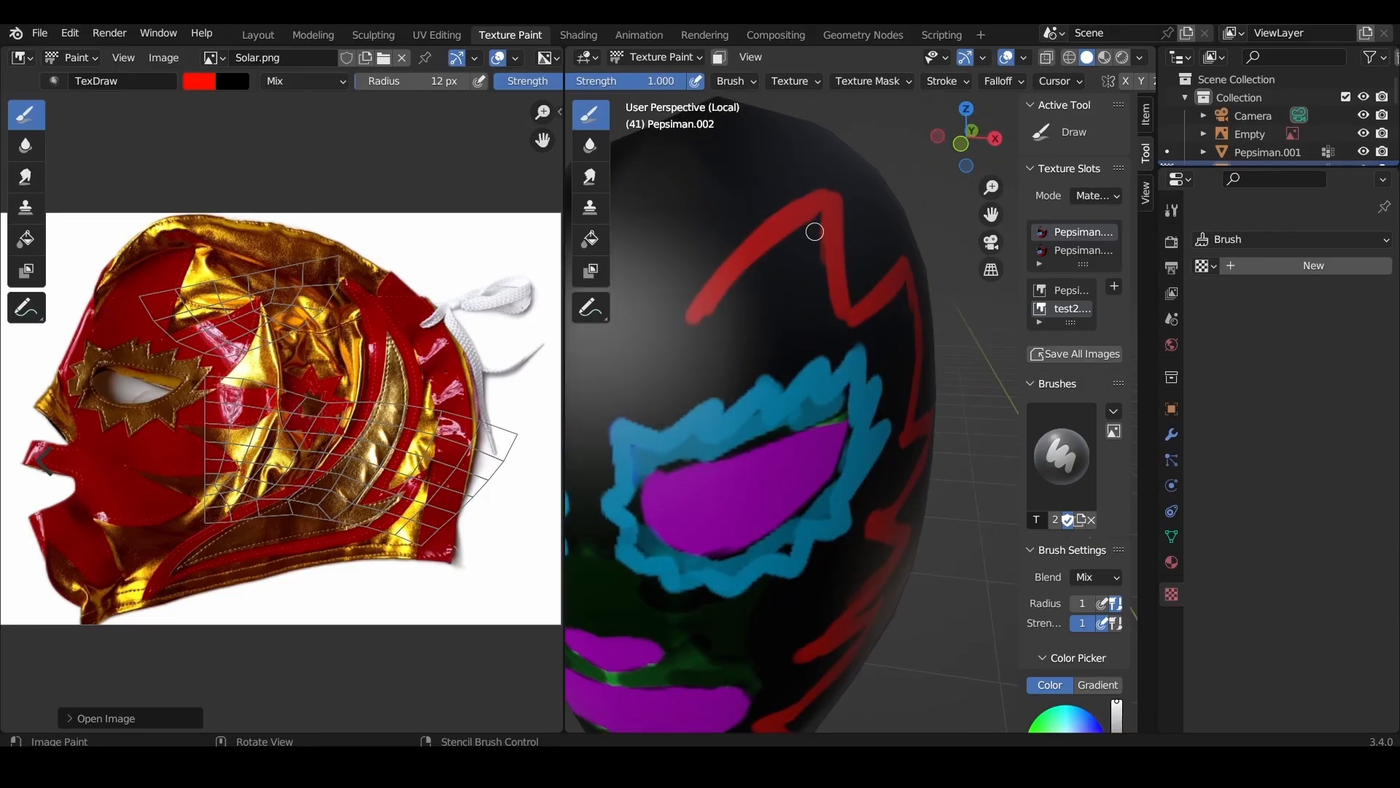
{"action": "scroll", "coordinate": [815, 232], "scroll_direction": "down", "scroll_amount": 2}
{"action": "middle_click_drag", "start_coordinate": [815, 231], "coordinate": [875, 211]}
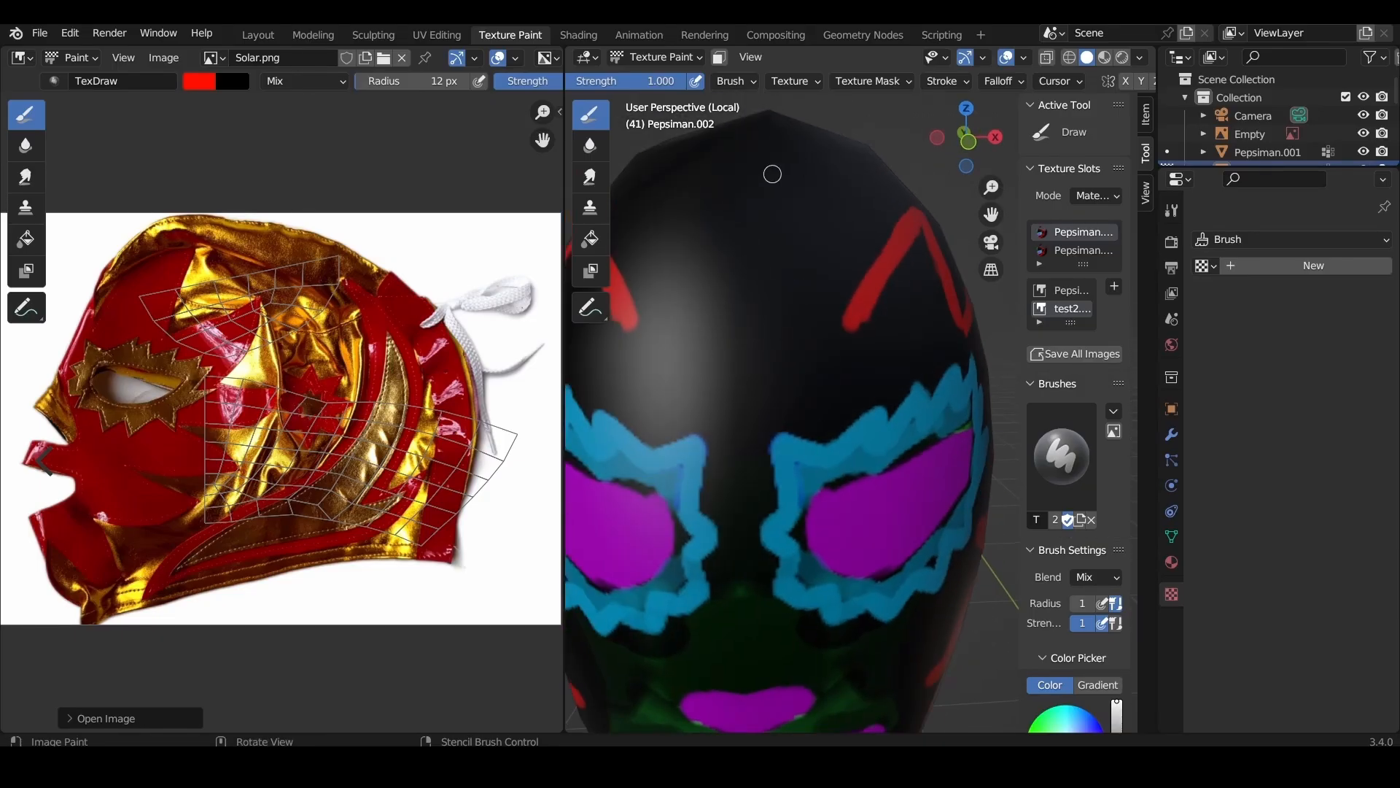
{"action": "left_click_drag", "start_coordinate": [755, 155], "coordinate": [838, 319]}
- In the right side view, paint a solid red six-pointed star behind the cheek zigzag
{"action": "middle_click_drag", "start_coordinate": [838, 318], "coordinate": [765, 397]}
{"action": "key", "text": "KP_3"}
{"action": "scroll", "coordinate": [850, 433], "scroll_direction": "down", "scroll_amount": 2}
{"action": "scroll", "coordinate": [850, 433], "scroll_direction": "up", "scroll_amount": 3}
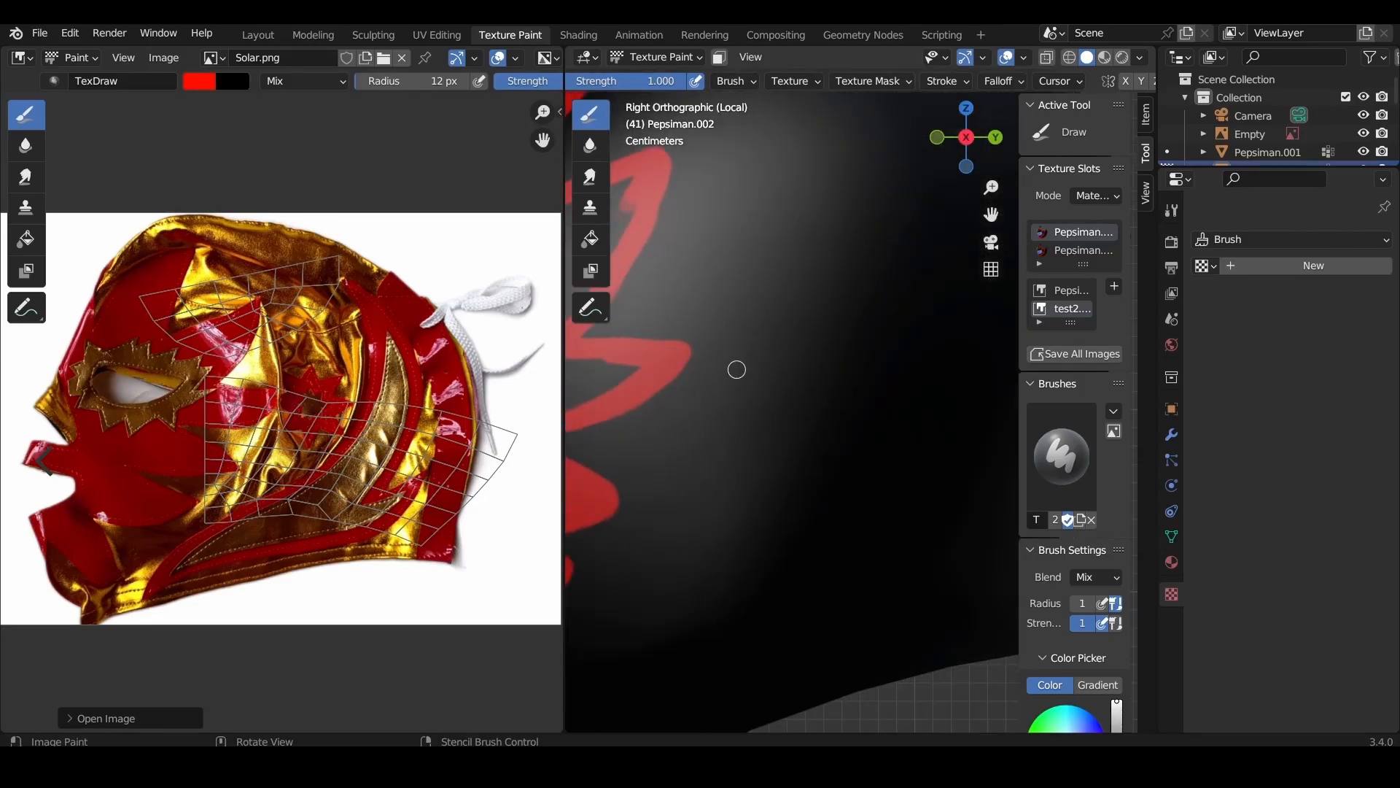
{"action": "mouse_move", "coordinate": [784, 362]}
{"action": "left_mouse_down"}
{"action": "mouse_move", "coordinate": [718, 453]}
{"action": "mouse_move", "coordinate": [832, 376]}
{"action": "mouse_move", "coordinate": [858, 401]}
{"action": "mouse_move", "coordinate": [788, 466]}
{"action": "mouse_move", "coordinate": [801, 487]}
{"action": "left_mouse_up"}
{"action": "mouse_move", "coordinate": [793, 325]}
{"action": "left_mouse_down"}
{"action": "mouse_move", "coordinate": [797, 401]}
{"action": "mouse_move", "coordinate": [772, 435]}
{"action": "left_mouse_up"}
- Set the brush colour to black, sharpen the star's edges and paint a smaller black star in its centre
{"action": "left_click", "coordinate": [199, 81]}
{"action": "left_click_drag", "start_coordinate": [341, 116], "coordinate": [342, 237]}
{"action": "left_click_drag", "start_coordinate": [822, 483], "coordinate": [812, 496]}
{"action": "left_click_drag", "start_coordinate": [892, 438], "coordinate": [875, 405]}
{"action": "left_click_drag", "start_coordinate": [832, 346], "coordinate": [814, 318]}
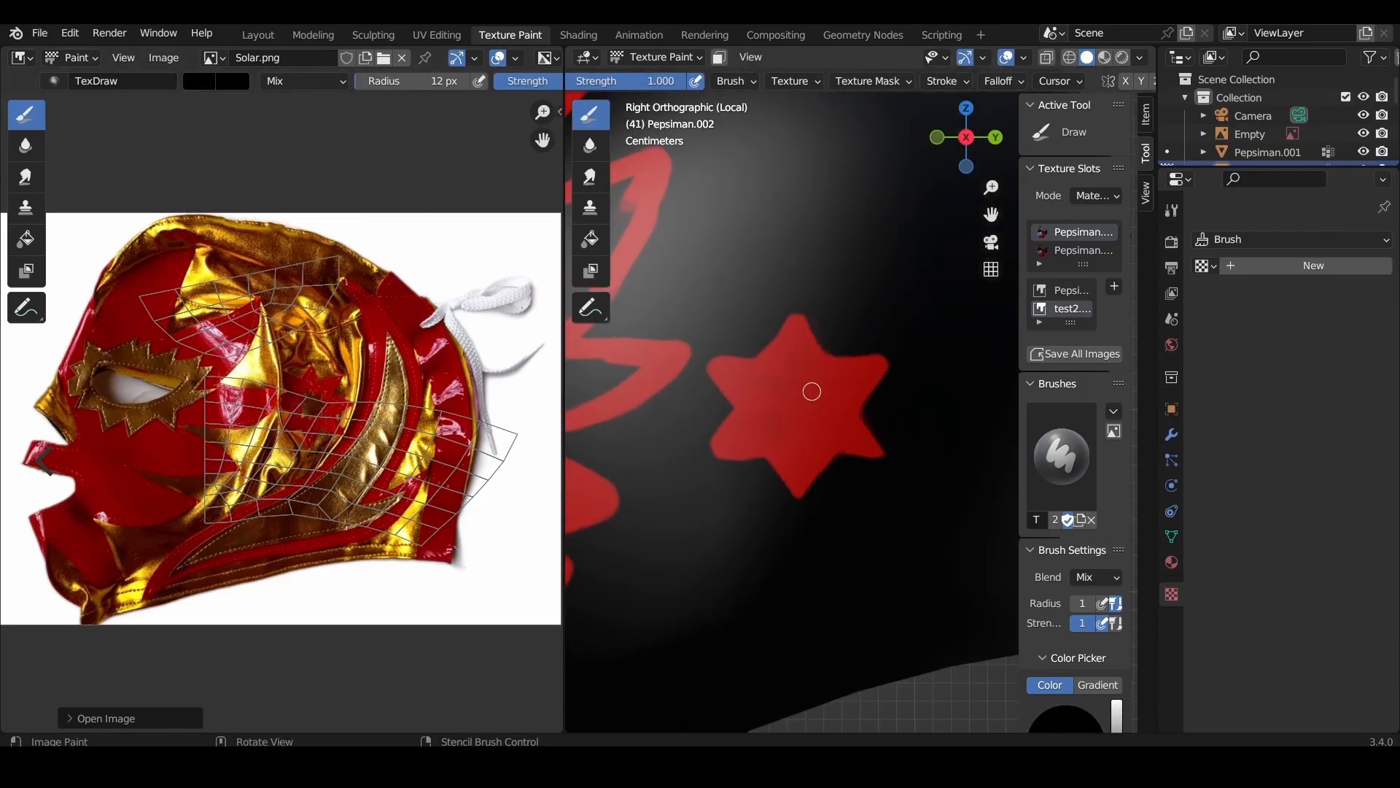
{"action": "mouse_move", "coordinate": [788, 376]}
{"action": "left_mouse_down"}
{"action": "mouse_move", "coordinate": [807, 416]}
{"action": "mouse_move", "coordinate": [772, 403]}
{"action": "left_mouse_up"}
- Set the brush colour back to red and paint a large curved crescent outline behind and below the star
{"action": "left_click", "coordinate": [199, 81]}
{"action": "left_click_drag", "start_coordinate": [341, 237], "coordinate": [341, 117]}
{"action": "middle_click_drag", "start_coordinate": [797, 405], "coordinate": [726, 367], "text": "shift"}
{"action": "scroll", "coordinate": [726, 368], "scroll_direction": "down", "scroll_amount": 2}
{"action": "mouse_move", "coordinate": [704, 503]}
{"action": "left_mouse_down"}
{"action": "mouse_move", "coordinate": [662, 535]}
{"action": "mouse_move", "coordinate": [637, 583]}
{"action": "left_mouse_up"}
{"action": "mouse_move", "coordinate": [901, 173]}
{"action": "left_mouse_down"}
{"action": "mouse_move", "coordinate": [906, 353]}
{"action": "mouse_move", "coordinate": [791, 454]}
{"action": "left_mouse_up"}
{"action": "left_click_drag", "start_coordinate": [699, 512], "coordinate": [872, 390]}
{"action": "mouse_move", "coordinate": [895, 166]}
{"action": "left_mouse_down"}
{"action": "mouse_move", "coordinate": [922, 416]}
{"action": "mouse_move", "coordinate": [788, 544]}
{"action": "mouse_move", "coordinate": [851, 528]}
{"action": "mouse_move", "coordinate": [640, 579]}
{"action": "left_mouse_up"}
- Sample black and trim the crescent's red outline on the back of the head into thinner lines with a sharp tip
{"action": "mouse_move", "coordinate": [861, 380]}
{"action": "middle_mouse_down"}
{"action": "mouse_move", "coordinate": [697, 343]}
{"action": "mouse_move", "coordinate": [784, 368]}
{"action": "middle_mouse_up"}
{"action": "key", "text": "s"}
{"action": "scroll", "coordinate": [697, 344], "scroll_direction": "down", "scroll_amount": 2}
{"action": "left_click_drag", "start_coordinate": [788, 219], "coordinate": [820, 402]}
{"action": "left_click_drag", "start_coordinate": [784, 281], "coordinate": [759, 401]}
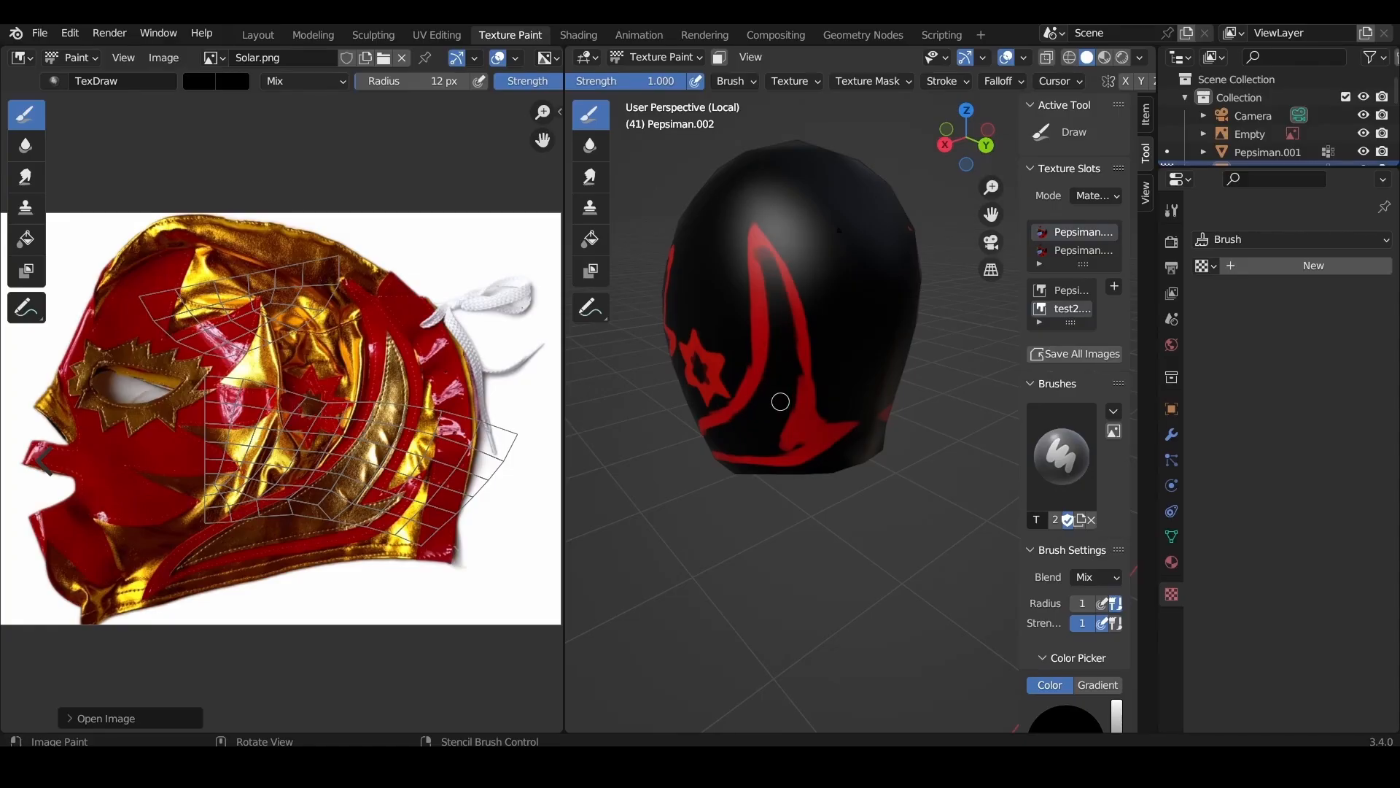
{"action": "middle_click_drag", "start_coordinate": [781, 401], "coordinate": [799, 365]}
{"action": "scroll", "coordinate": [860, 350], "scroll_direction": "up", "scroll_amount": 2}
{"action": "left_click_drag", "start_coordinate": [928, 335], "coordinate": [868, 394]}
{"action": "left_click_drag", "start_coordinate": [862, 245], "coordinate": [839, 370]}
{"action": "middle_click_drag", "start_coordinate": [868, 349], "coordinate": [904, 339]}
{"action": "middle_click_drag", "start_coordinate": [867, 276], "coordinate": [802, 481], "text": "shift"}
{"action": "left_click_drag", "start_coordinate": [754, 204], "coordinate": [777, 251]}
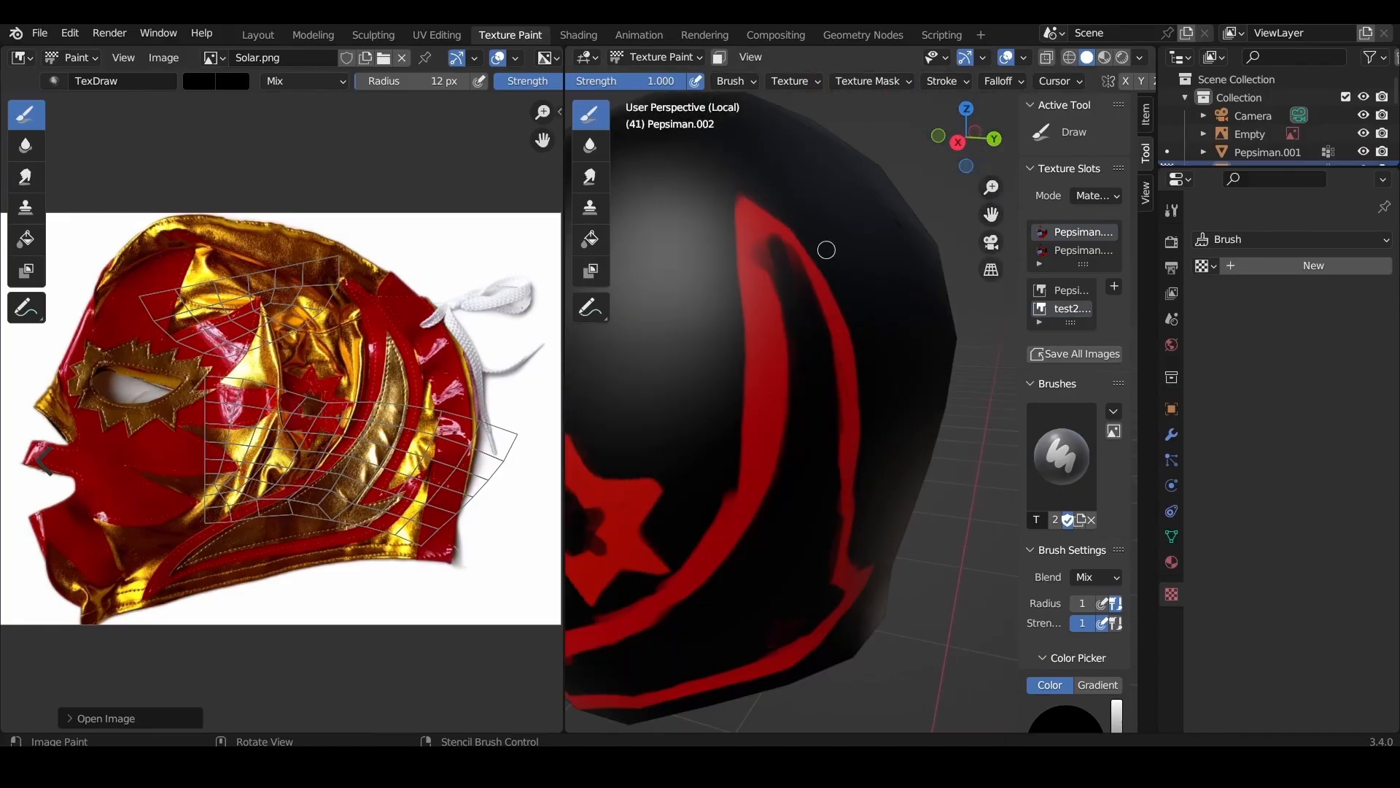
- Set the brush colour to red and repaint the crescent's rear line from its tip down to the lower back corner
{"action": "left_click", "coordinate": [200, 81]}
{"action": "left_click_drag", "start_coordinate": [340, 224], "coordinate": [340, 101]}
{"action": "mouse_move", "coordinate": [759, 233]}
{"action": "left_mouse_down"}
{"action": "mouse_move", "coordinate": [822, 306]}
{"action": "mouse_move", "coordinate": [836, 558]}
{"action": "left_mouse_up"}
{"action": "middle_click_drag", "start_coordinate": [835, 547], "coordinate": [756, 496]}
{"action": "left_click_drag", "start_coordinate": [756, 496], "coordinate": [811, 541]}
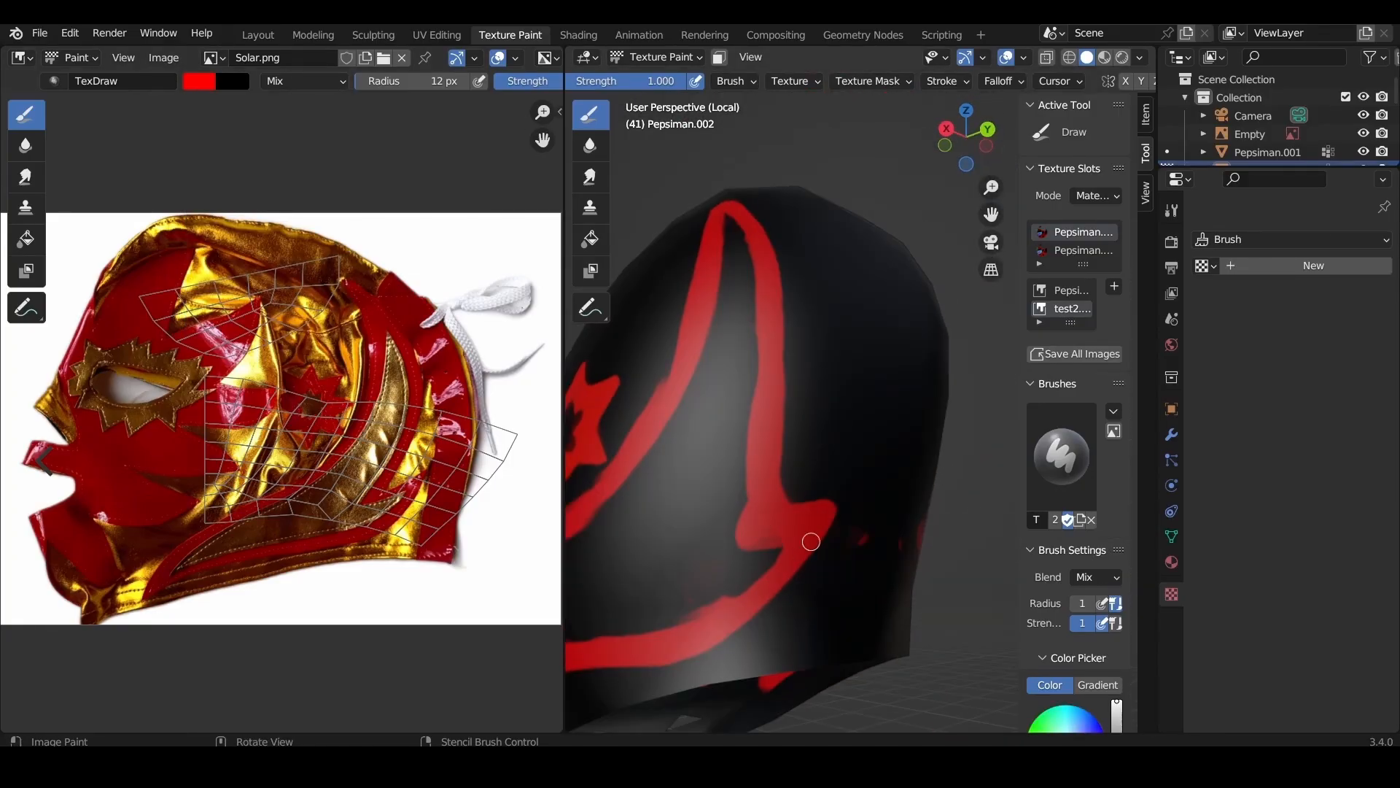
- Sample black and trim the inside of the crescent's lower back corner
{"action": "key", "text": "s"}
{"action": "mouse_move", "coordinate": [742, 614]}
{"action": "left_mouse_down"}
{"action": "mouse_move", "coordinate": [777, 594]}
{"action": "mouse_move", "coordinate": [791, 541]}
{"action": "left_mouse_up"}
{"action": "middle_click_drag", "start_coordinate": [791, 541], "coordinate": [977, 466]}
{"action": "scroll", "coordinate": [781, 429], "scroll_direction": "down", "scroll_amount": 5}
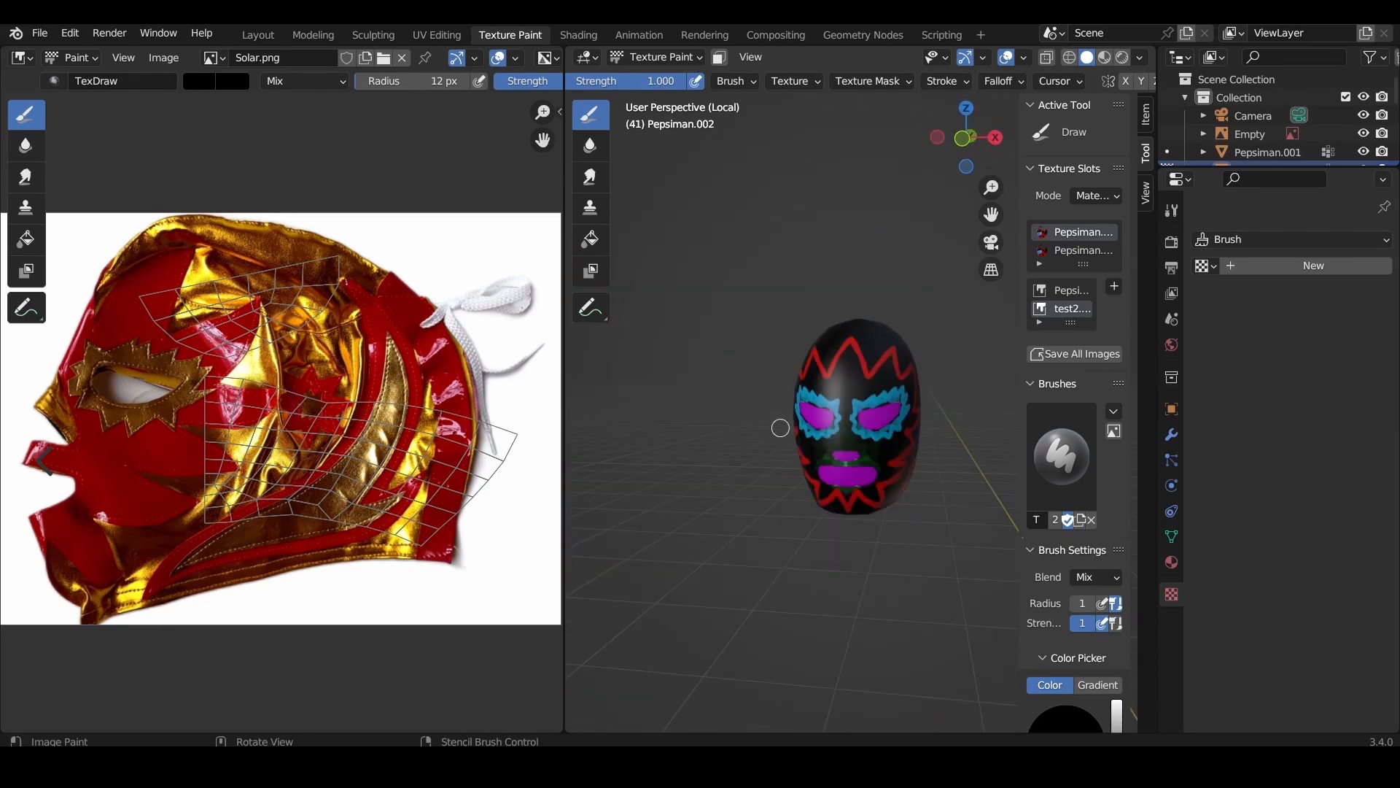
{"action": "middle_click_drag", "start_coordinate": [781, 428], "coordinate": [704, 427]}
- Show test2.png in the image editor and compare the forehead zigzag on the flat layout with the 3D head
{"action": "left_click", "coordinate": [211, 57]}
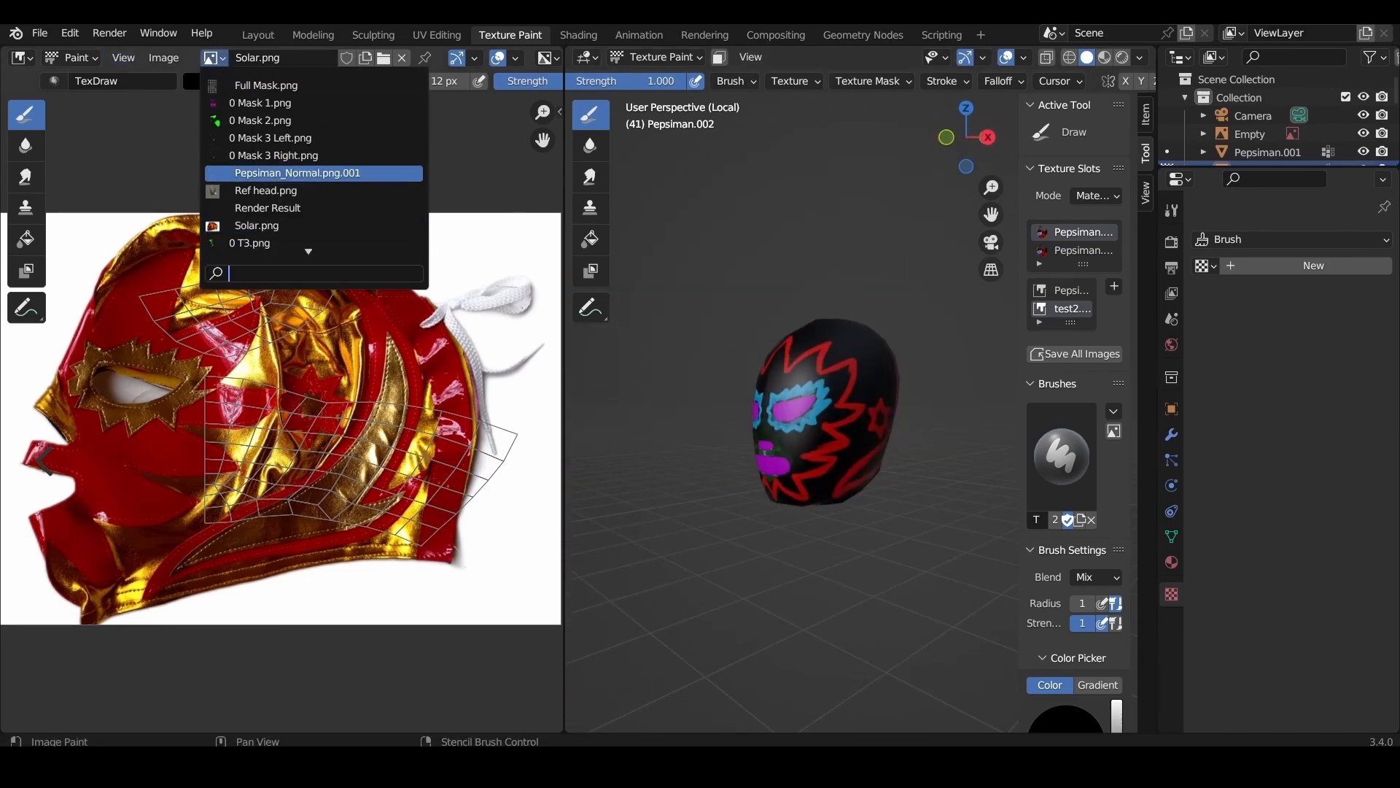
{"action": "scroll", "coordinate": [292, 190], "scroll_direction": "down", "scroll_amount": 4}
{"action": "left_click", "coordinate": [298, 241]}
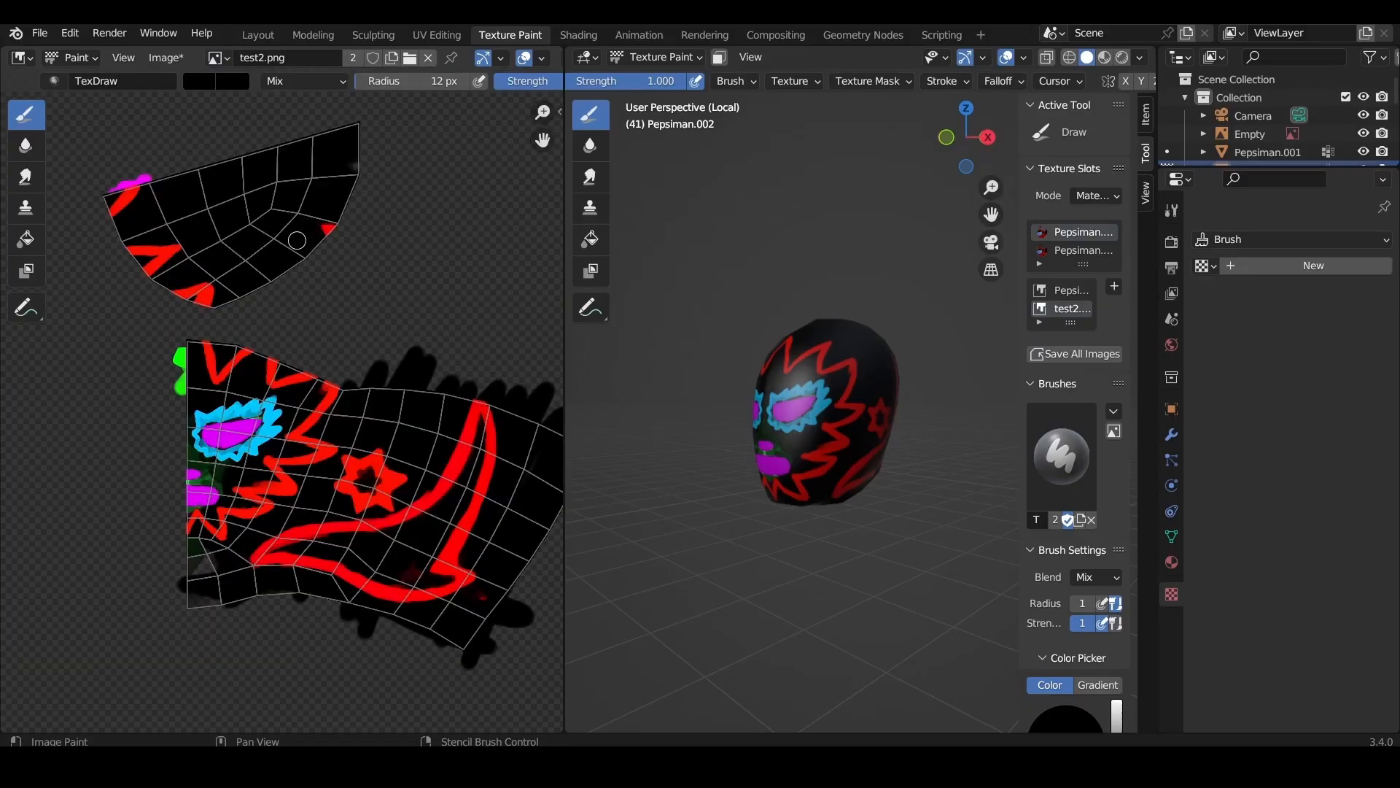
{"action": "middle_click_drag", "start_coordinate": [311, 445], "coordinate": [281, 437]}
{"action": "scroll", "coordinate": [130, 299], "scroll_direction": "up", "scroll_amount": 3}
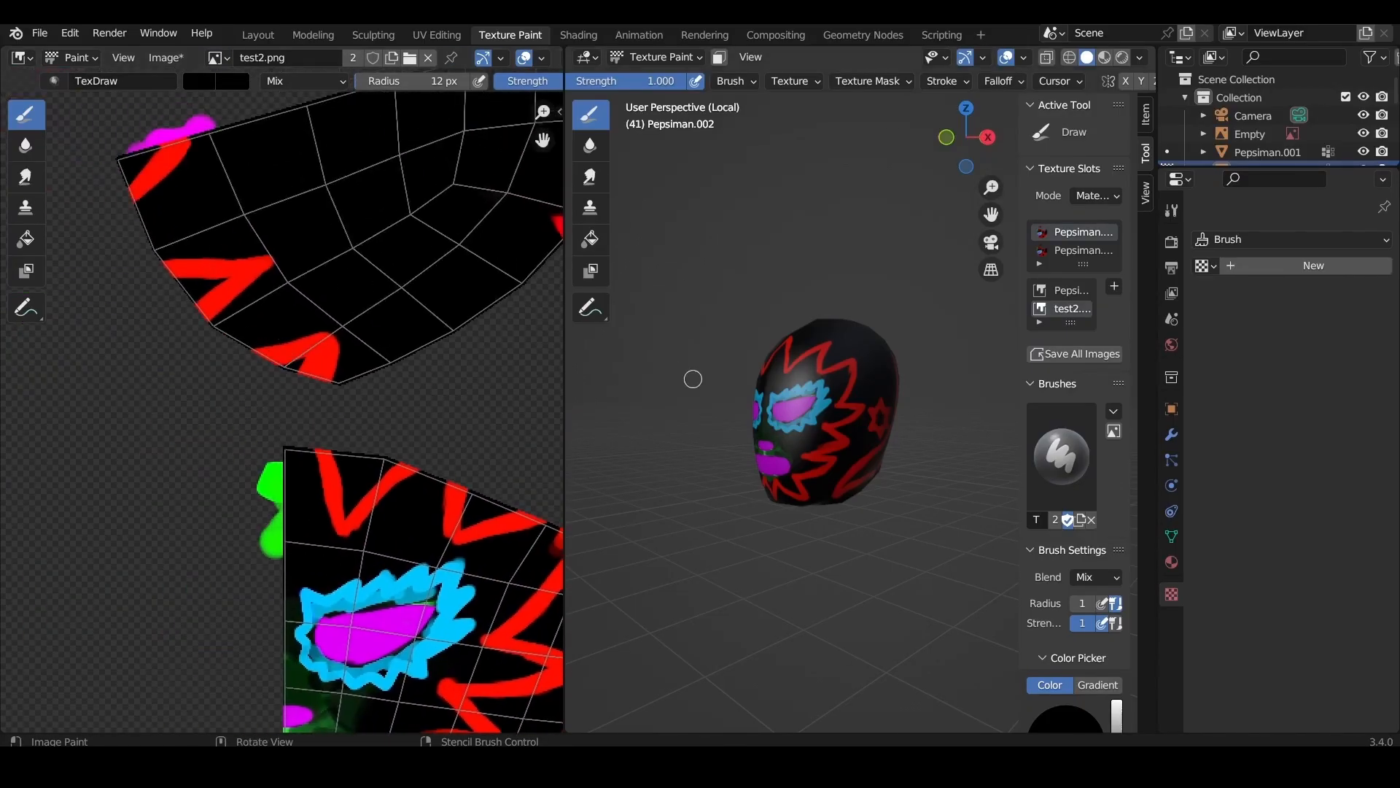
{"action": "middle_click_drag", "start_coordinate": [733, 416], "coordinate": [850, 431]}
{"action": "scroll", "coordinate": [881, 407], "scroll_direction": "up", "scroll_amount": 3}
{"action": "scroll", "coordinate": [881, 397], "scroll_direction": "up", "scroll_amount": 4}
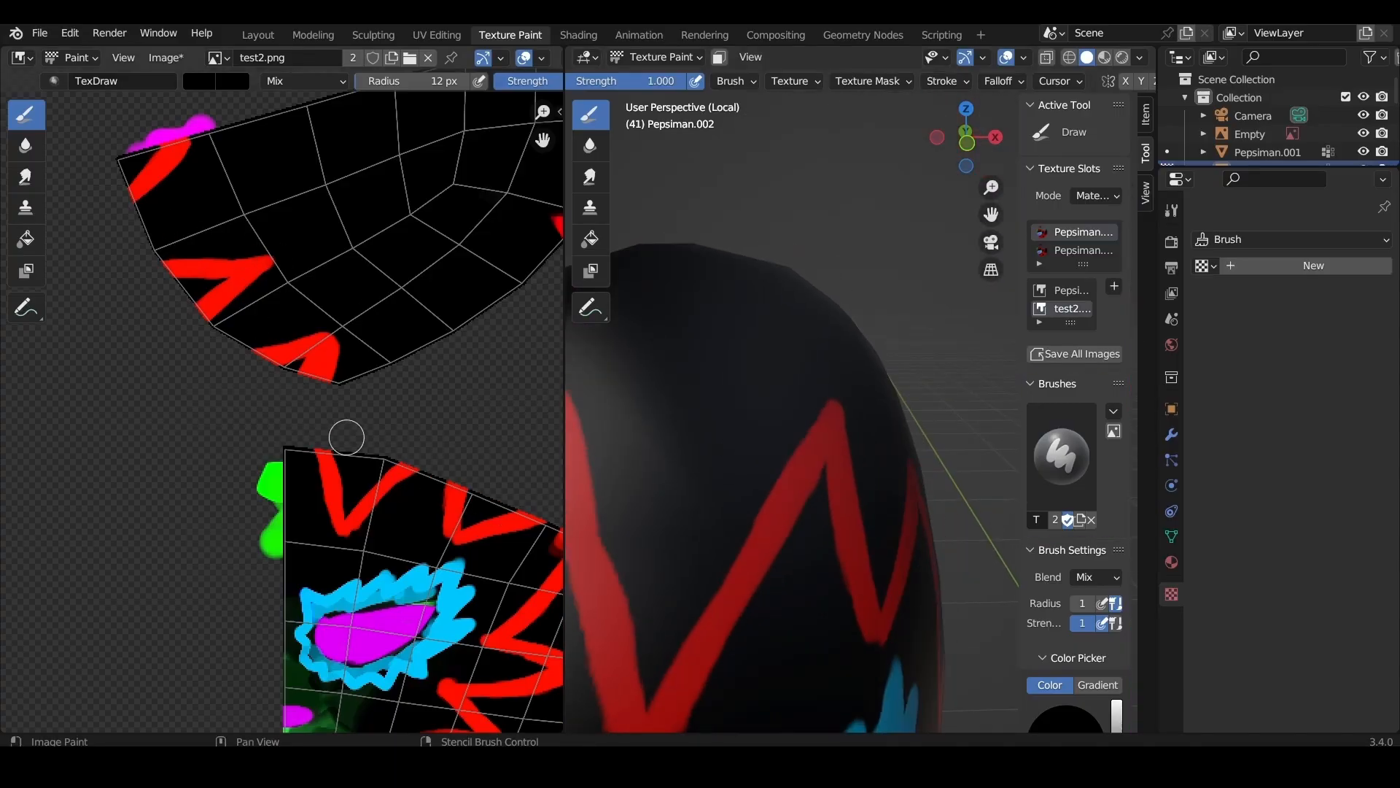
{"action": "middle_click_drag", "start_coordinate": [659, 479], "coordinate": [729, 474]}
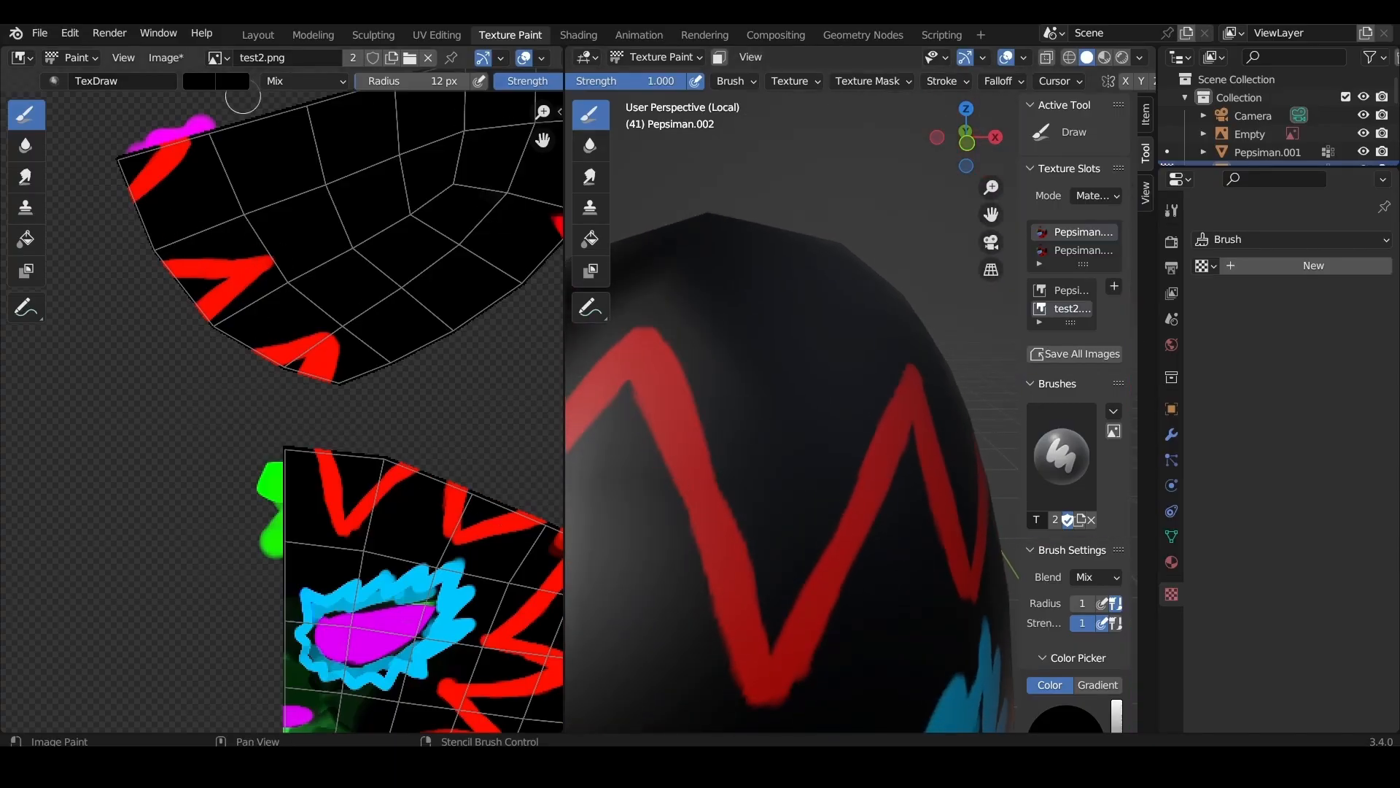
- Set the brush colour to a fully saturated bright red
{"action": "left_click", "coordinate": [216, 81]}
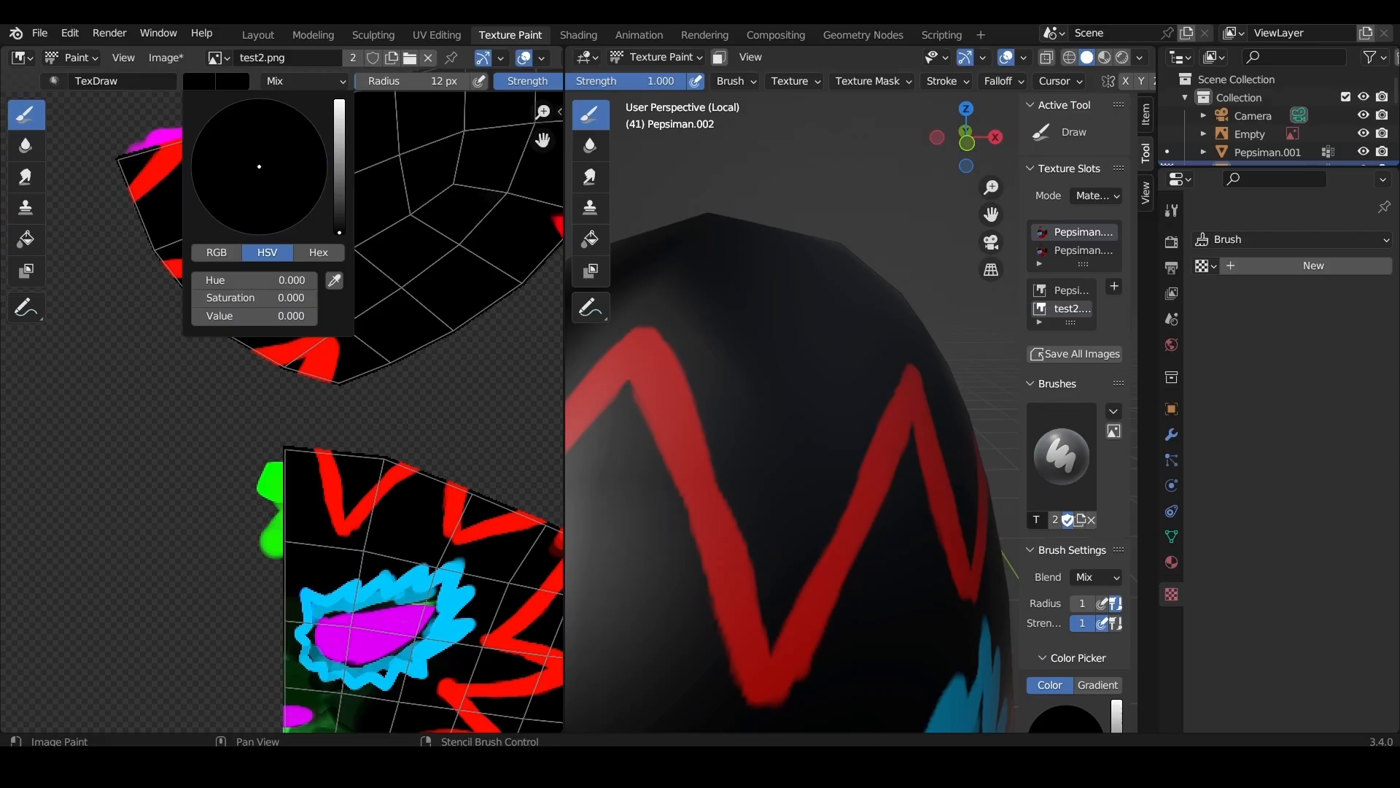
{"action": "left_click_drag", "start_coordinate": [339, 231], "coordinate": [340, 100]}
{"action": "left_click", "coordinate": [263, 232]}
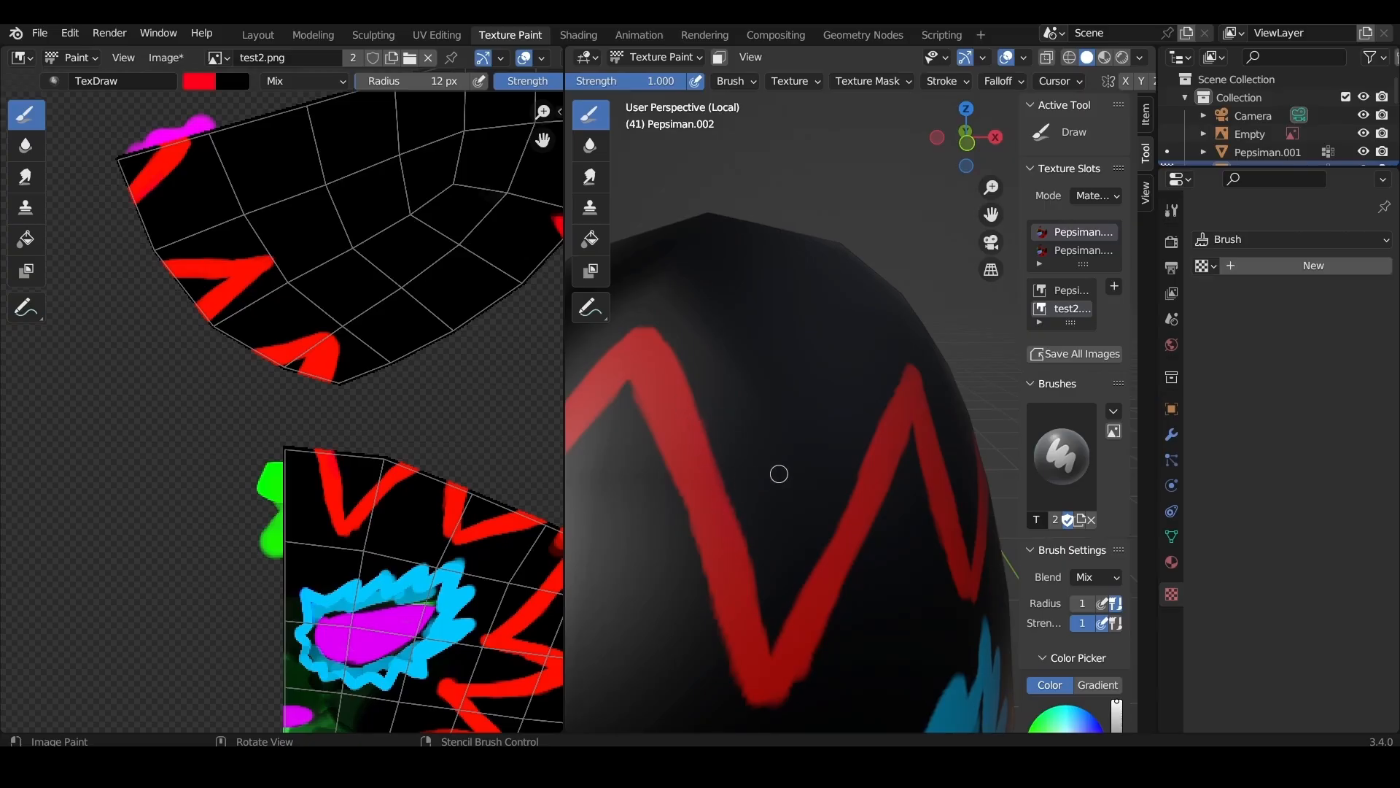
- Set the brush colour to black and paint over the stray red blotch inside the temple spike
{"action": "mouse_move", "coordinate": [874, 445]}
{"action": "middle_mouse_down"}
{"action": "mouse_move", "coordinate": [766, 482]}
{"action": "mouse_move", "coordinate": [764, 468]}
{"action": "middle_mouse_up"}
{"action": "scroll", "coordinate": [762, 465], "scroll_direction": "up", "scroll_amount": 2}
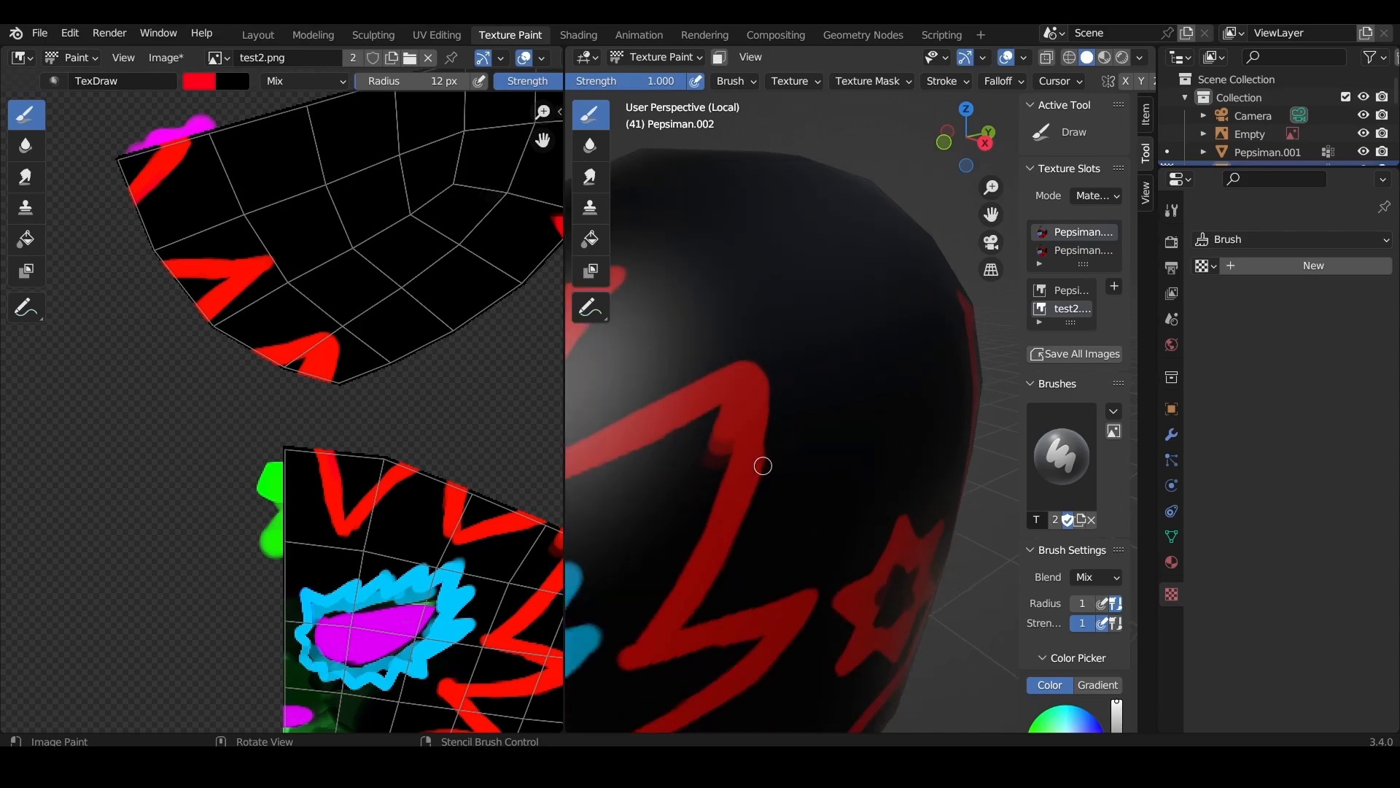
{"action": "scroll", "coordinate": [766, 463], "scroll_direction": "down", "scroll_amount": 1}
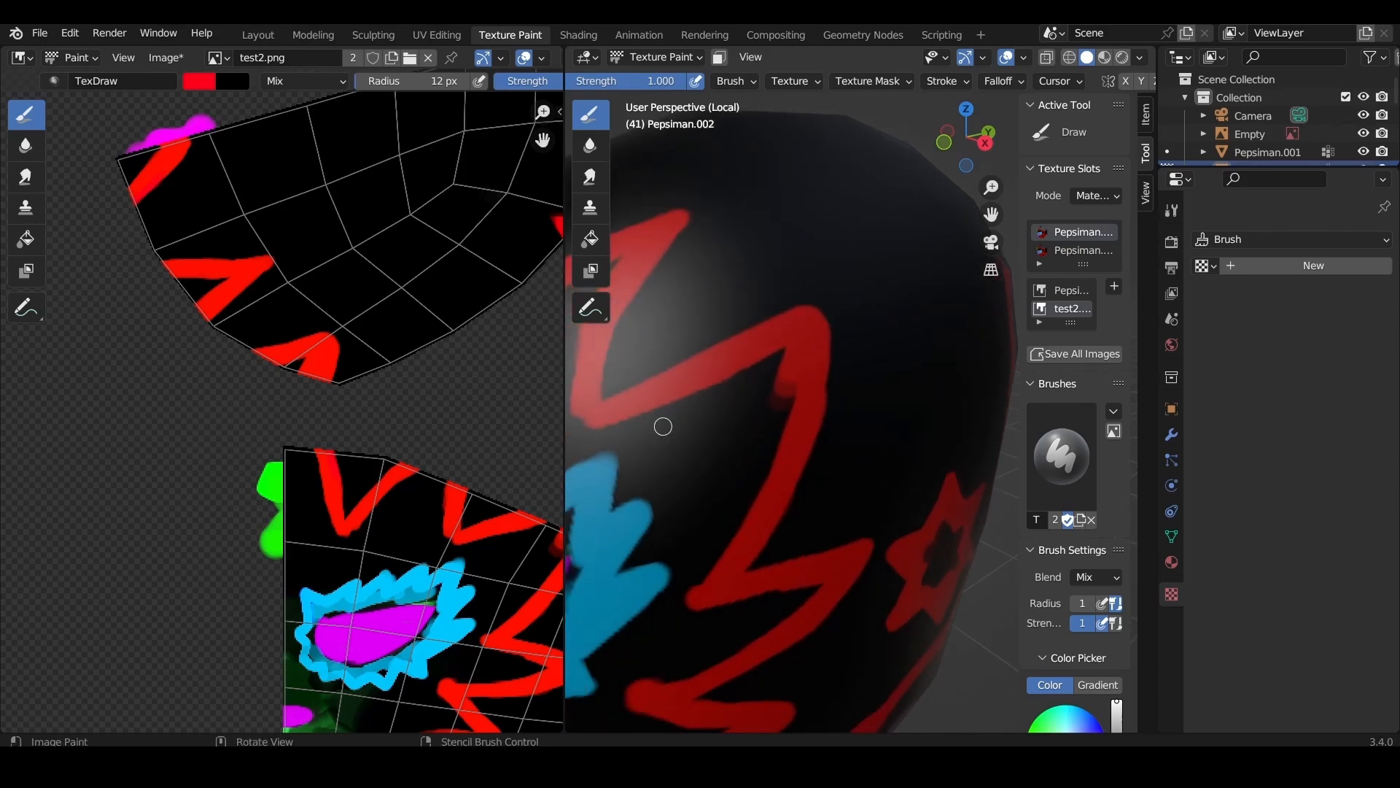
{"action": "left_click", "coordinate": [199, 81]}
{"action": "left_click_drag", "start_coordinate": [340, 102], "coordinate": [339, 232]}
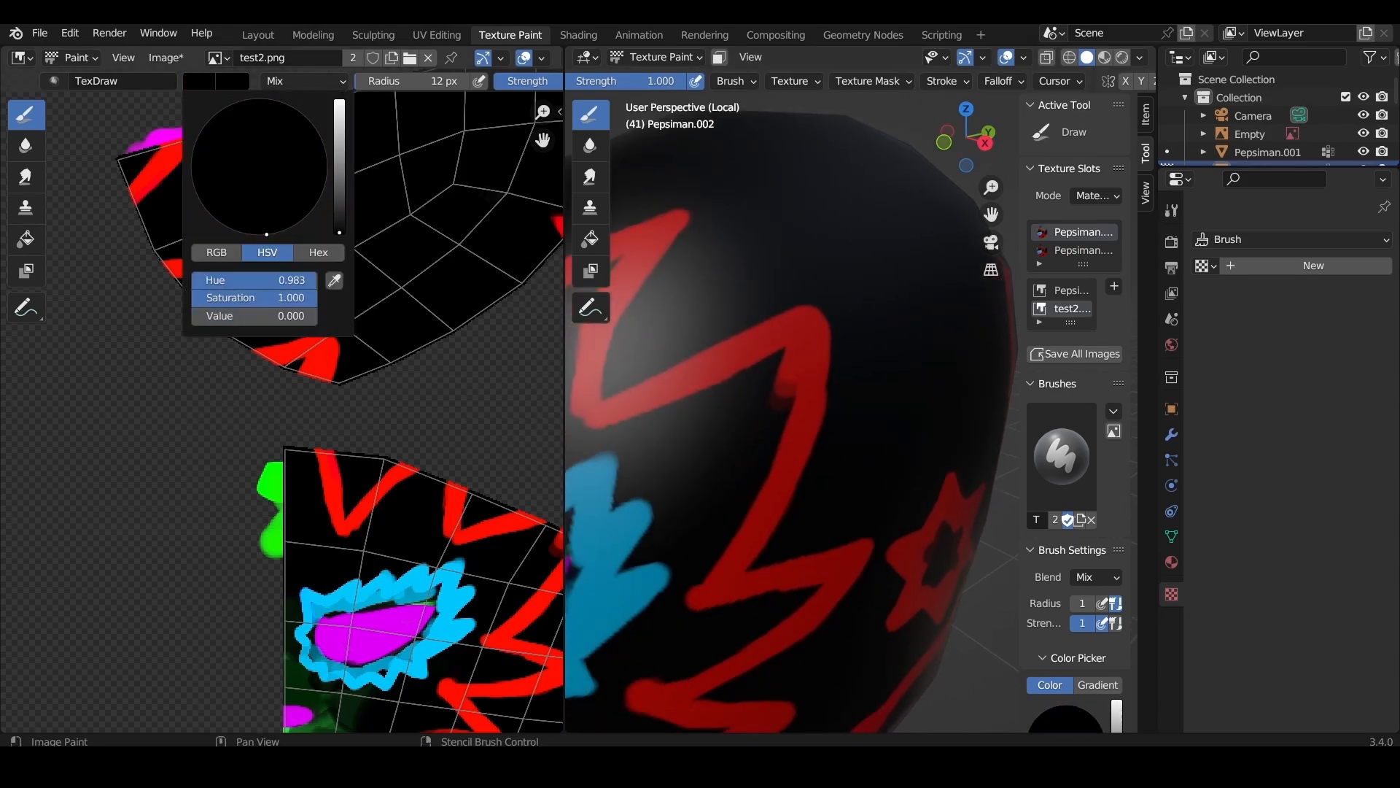
{"action": "left_click_drag", "start_coordinate": [794, 360], "coordinate": [786, 362]}
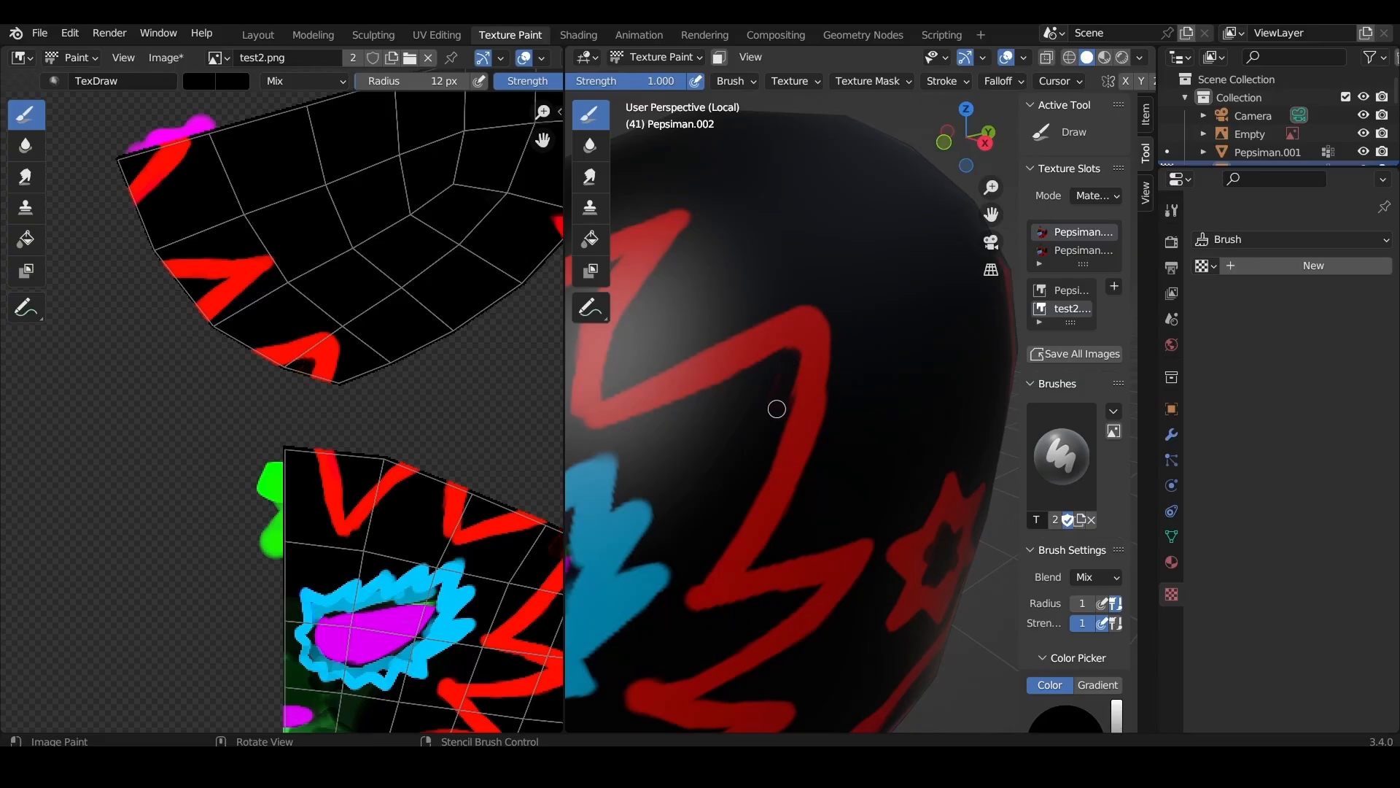
- Examine the star and crescent on the side of the head alongside the full test2.png layout
{"action": "middle_click_drag", "start_coordinate": [753, 388], "coordinate": [641, 394]}
{"action": "middle_click_drag", "start_coordinate": [430, 475], "coordinate": [170, 461]}
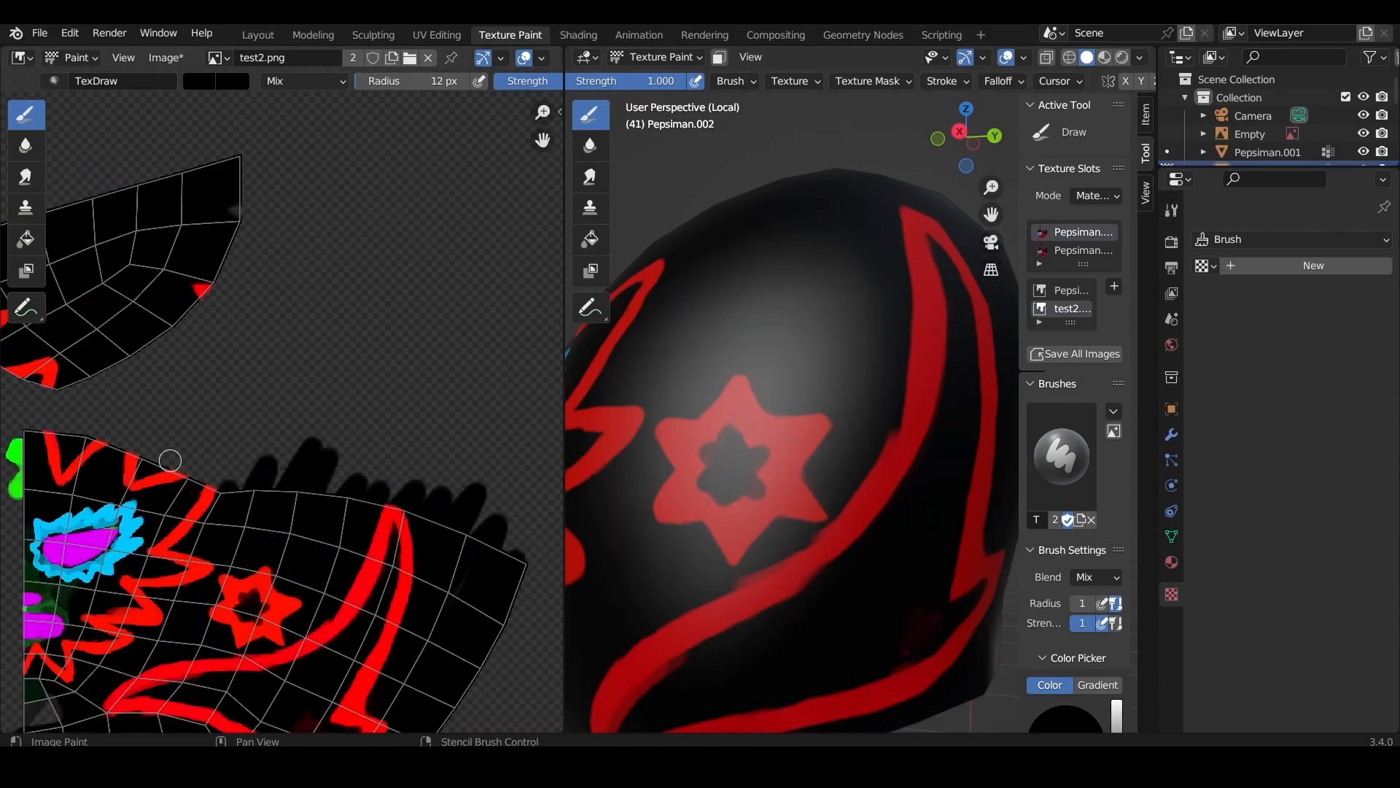
{"action": "middle_click_drag", "start_coordinate": [390, 563], "coordinate": [486, 362]}
{"action": "scroll", "coordinate": [319, 422], "scroll_direction": "down", "scroll_amount": 1}
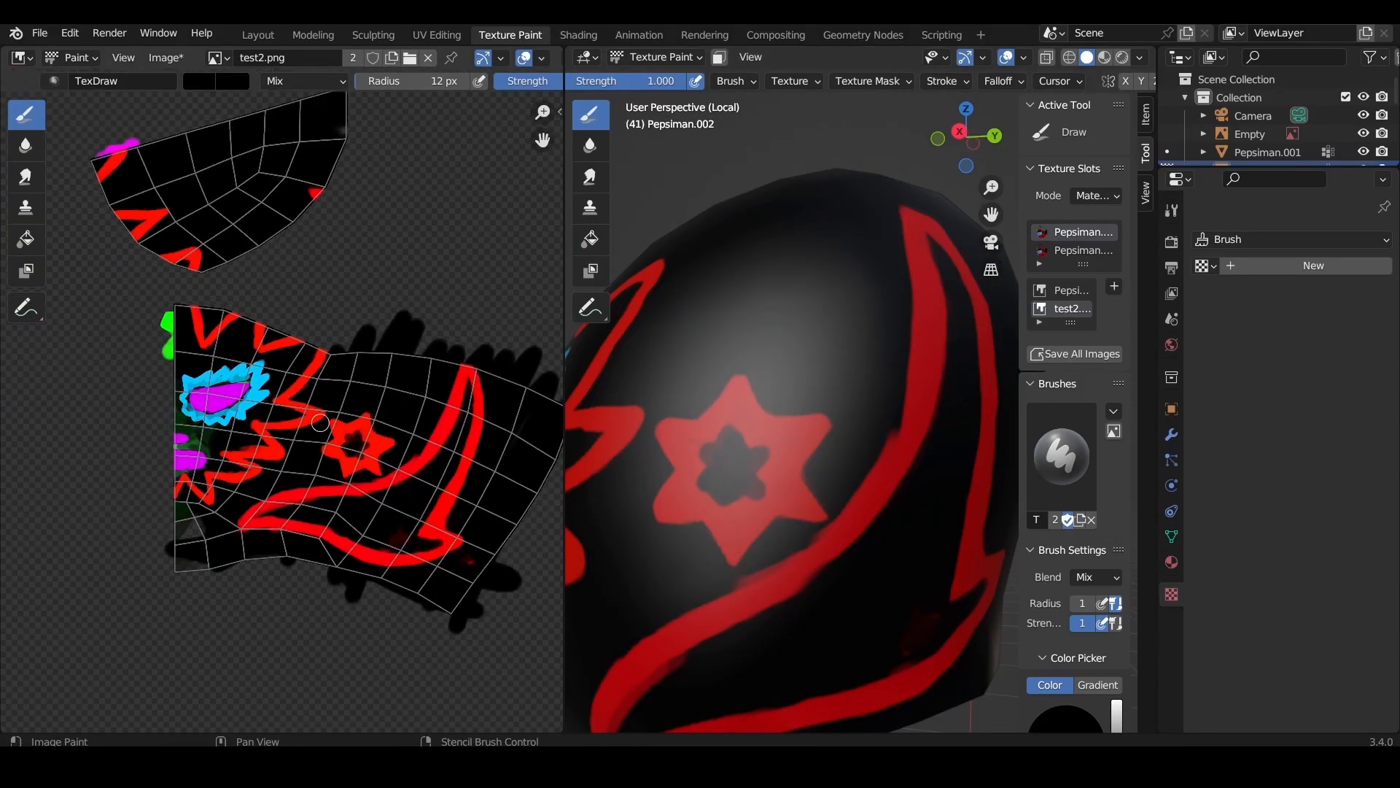
{"action": "left_click", "coordinate": [109, 33]}
{"action": "left_click", "coordinate": [601, 769]}
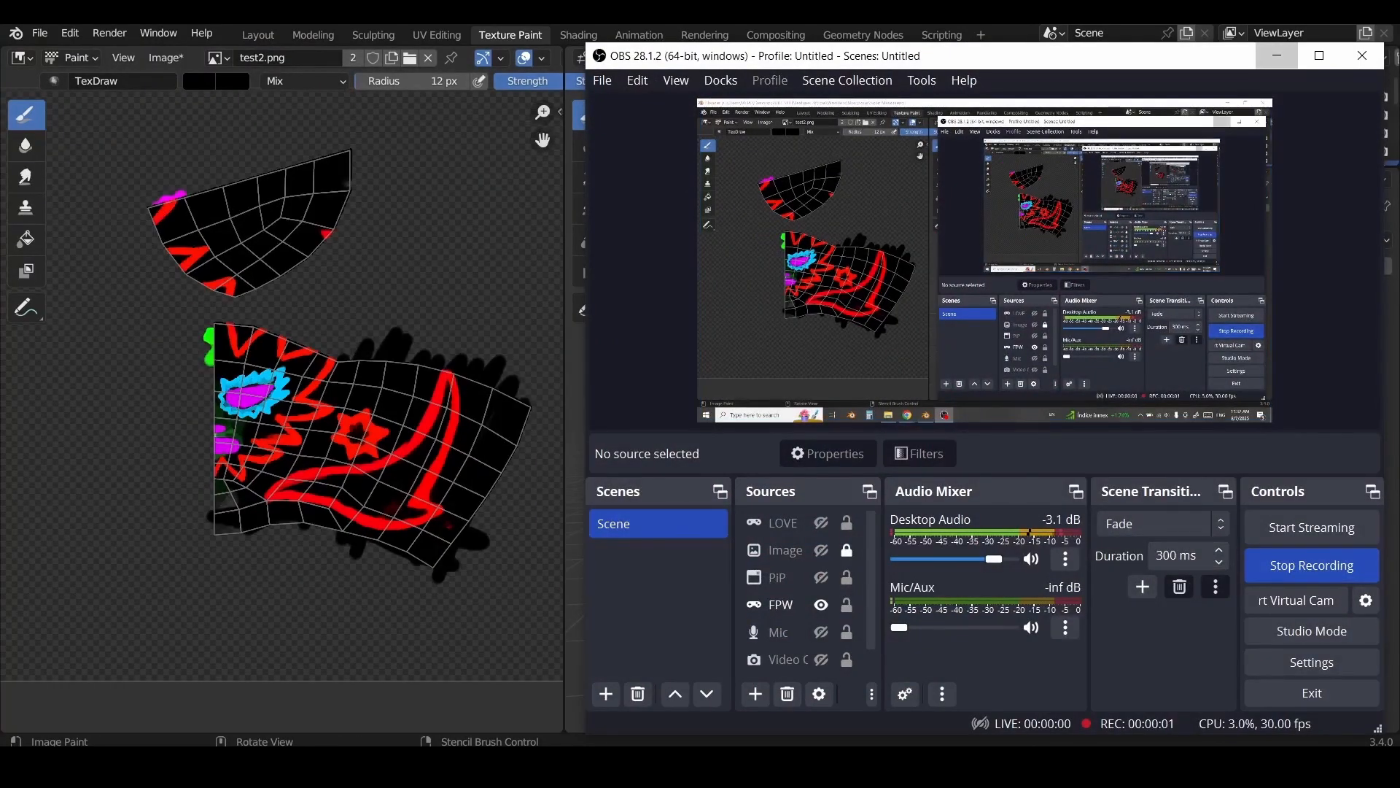
{"action": "left_click", "coordinate": [306, 11]}
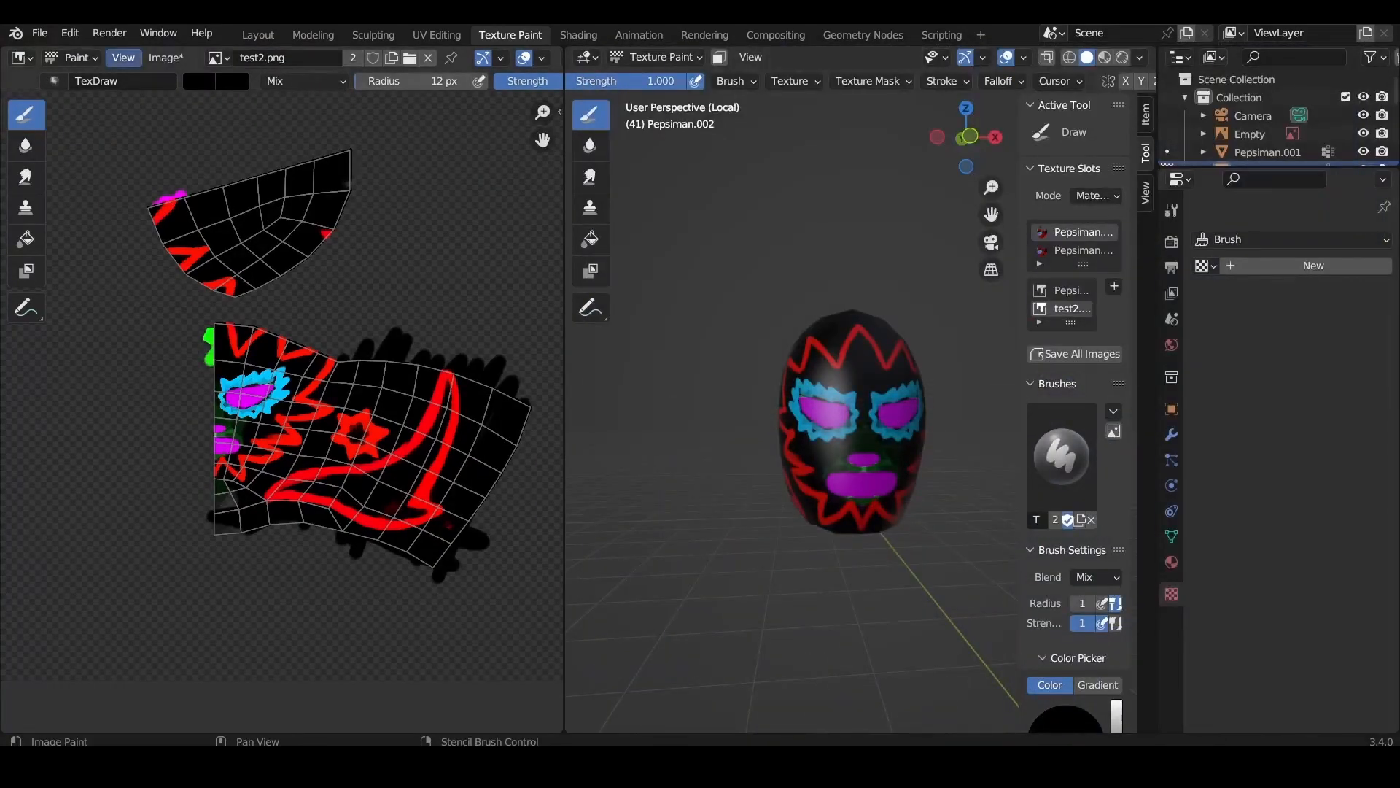
- Save the test2.png painting as Solar UV.png in the Wrestlers\Misc\Solar folder and open that file in Krita
{"action": "left_click", "coordinate": [165, 57]}
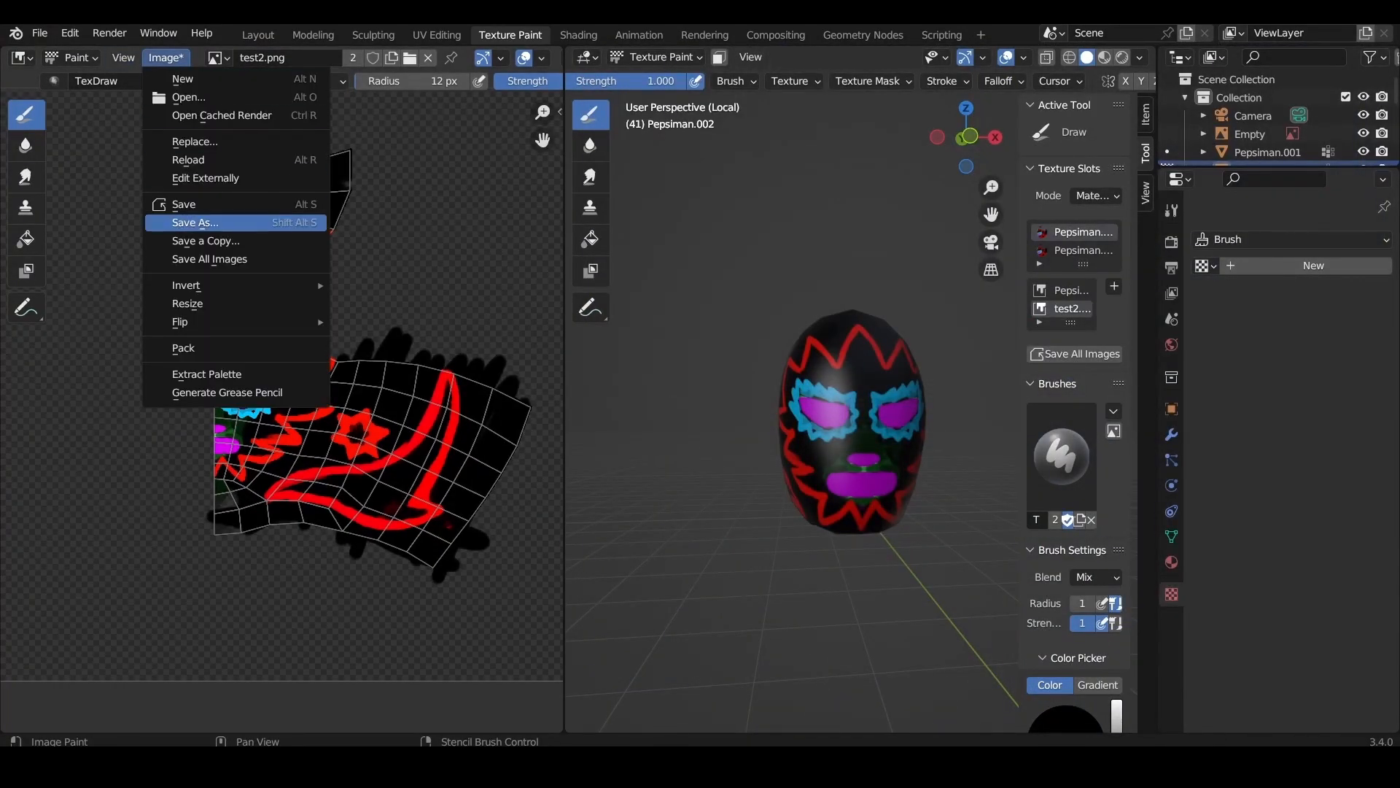
{"action": "middle_click_drag", "start_coordinate": [407, 271], "coordinate": [352, 254]}
{"action": "left_click", "coordinate": [164, 57]}
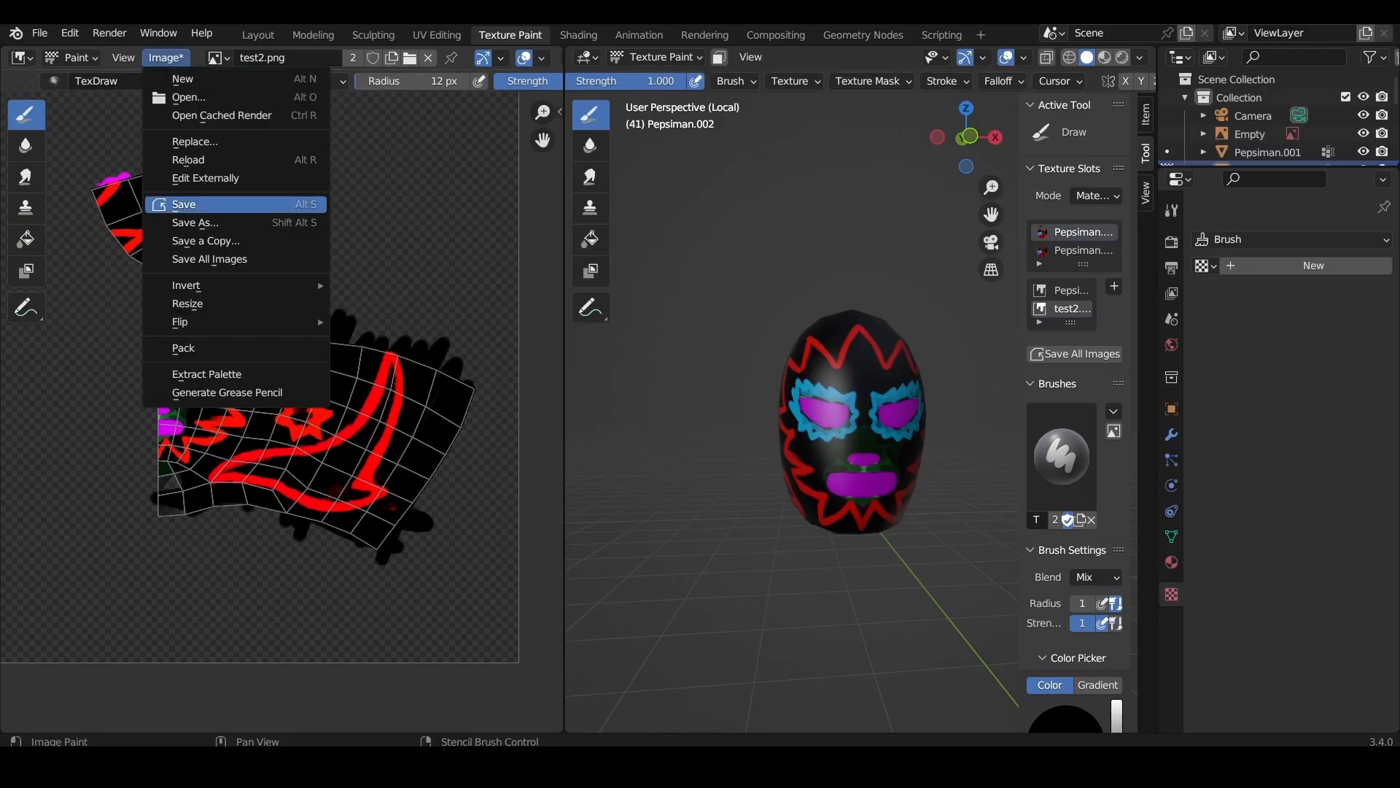
{"action": "left_click", "coordinate": [195, 223]}
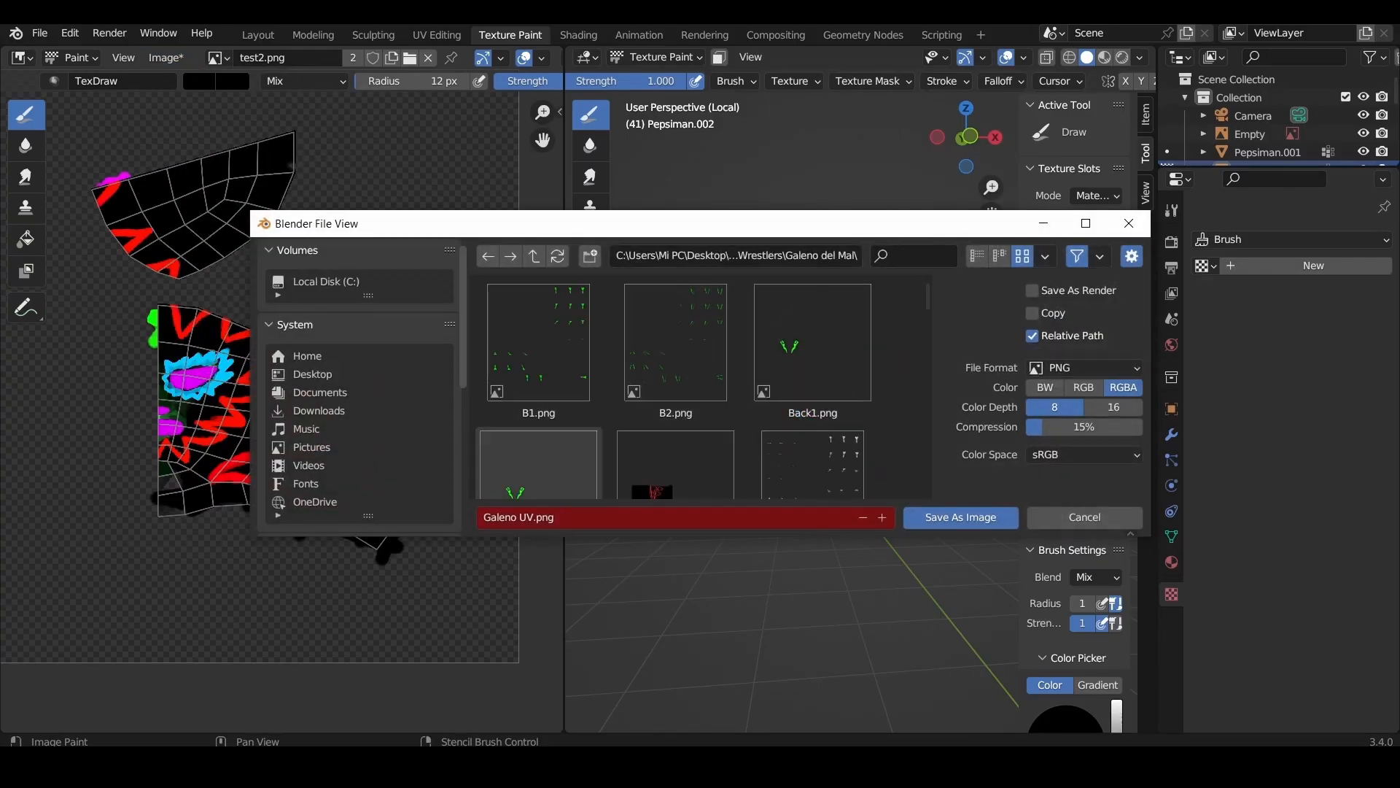
{"action": "scroll", "coordinate": [539, 419], "scroll_direction": "down", "scroll_amount": 5}
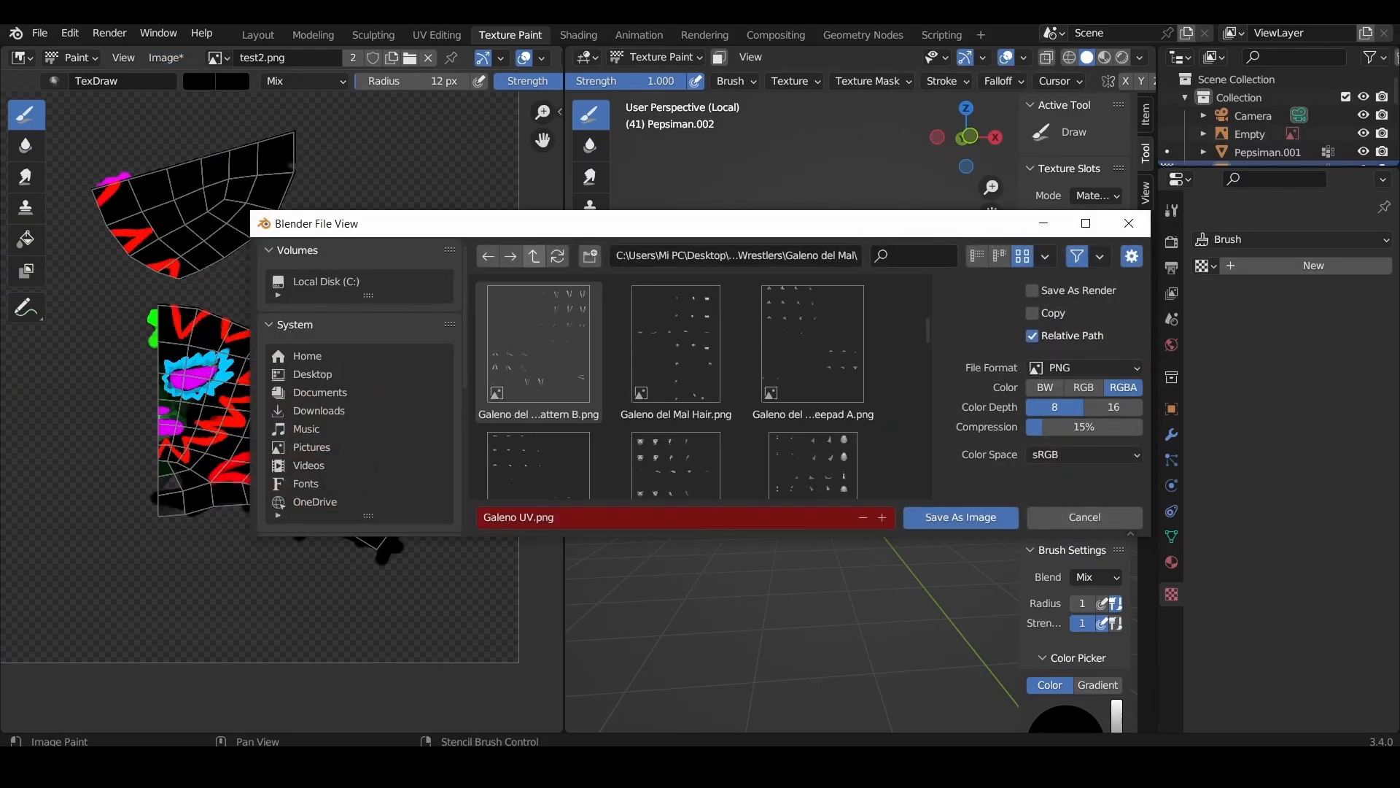
{"action": "left_click", "coordinate": [534, 256]}
{"action": "scroll", "coordinate": [700, 390], "scroll_direction": "down", "scroll_amount": 10}
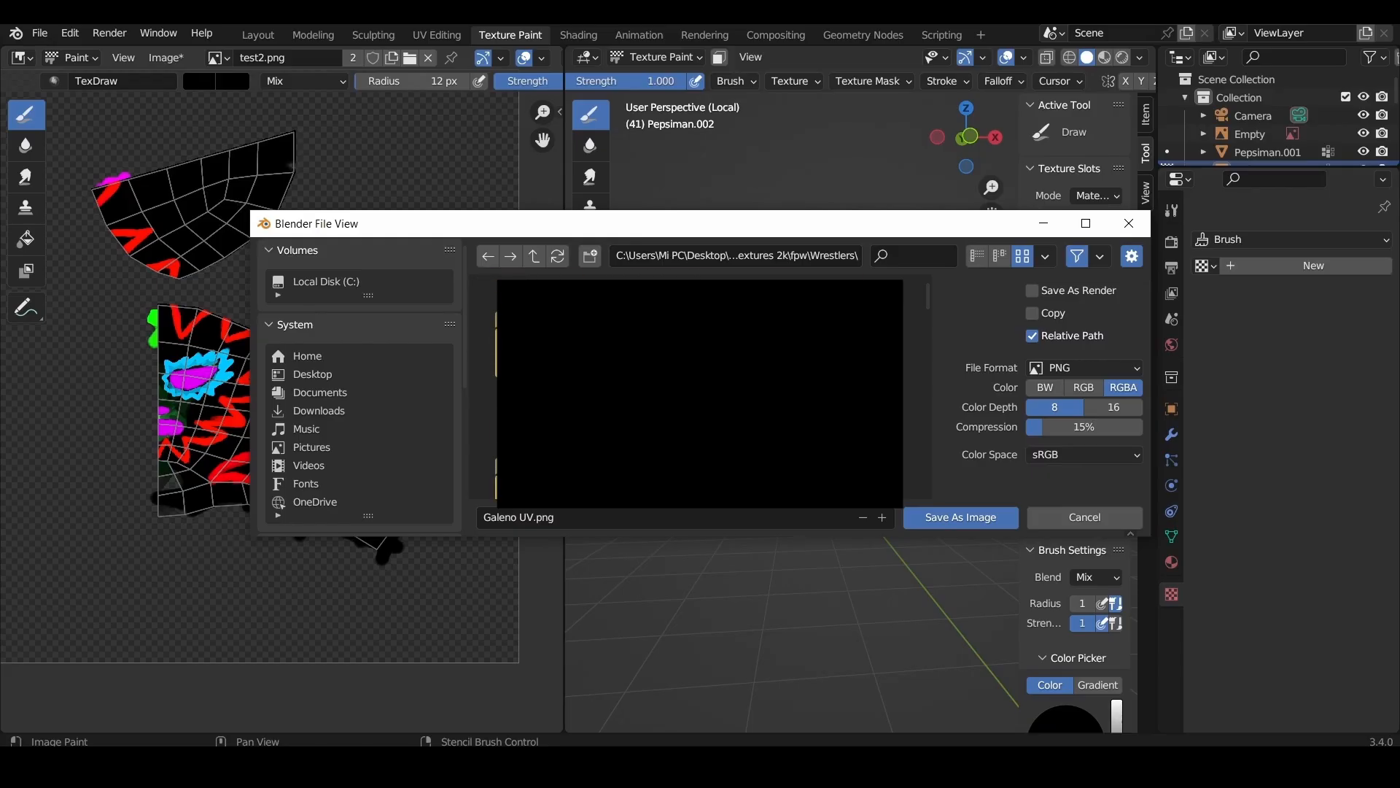
{"action": "scroll", "coordinate": [700, 390], "scroll_direction": "down", "scroll_amount": 5}
{"action": "scroll", "coordinate": [700, 391], "scroll_direction": "down", "scroll_amount": 5}
{"action": "scroll", "coordinate": [700, 390], "scroll_direction": "down", "scroll_amount": 5}
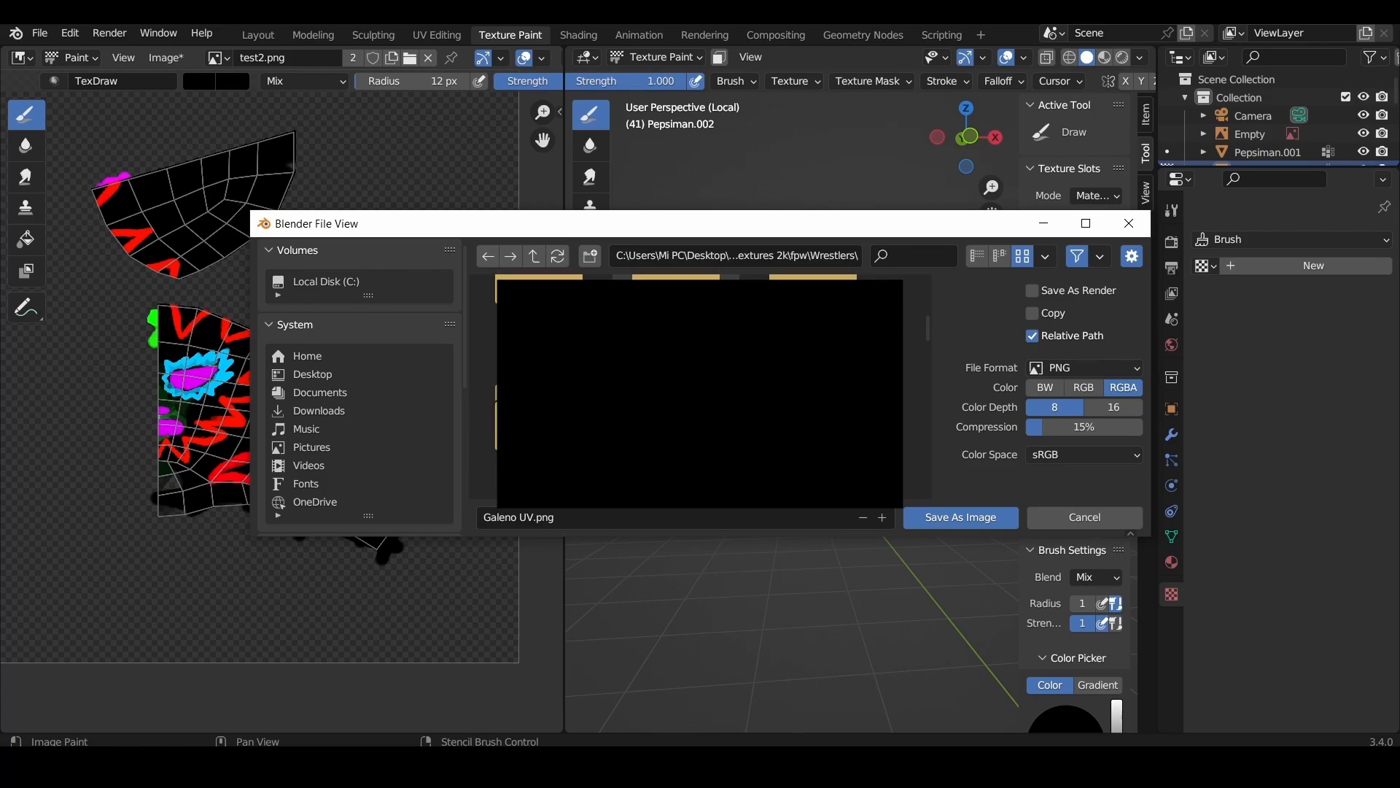
{"action": "scroll", "coordinate": [700, 390], "scroll_direction": "down", "scroll_amount": 5}
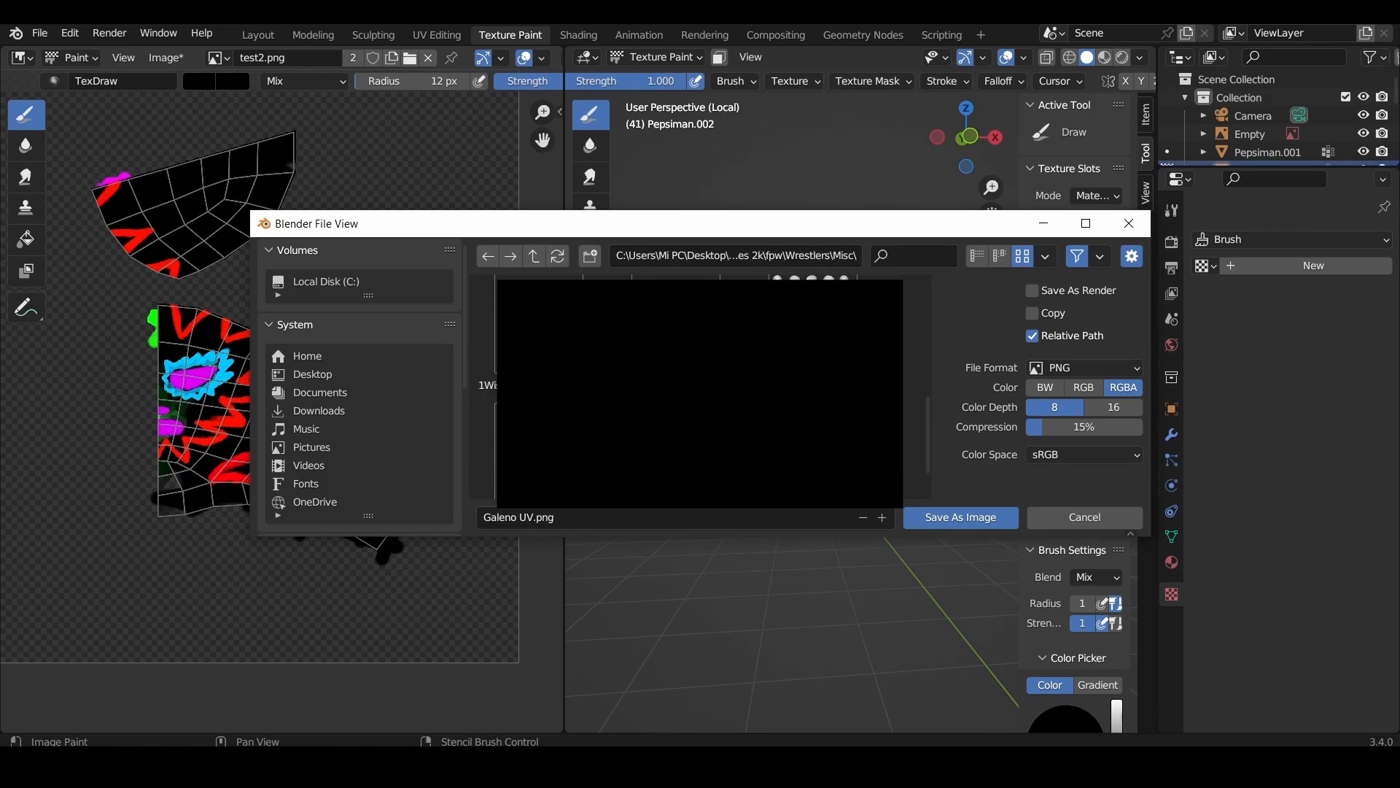
{"action": "key", "text": "Return"}
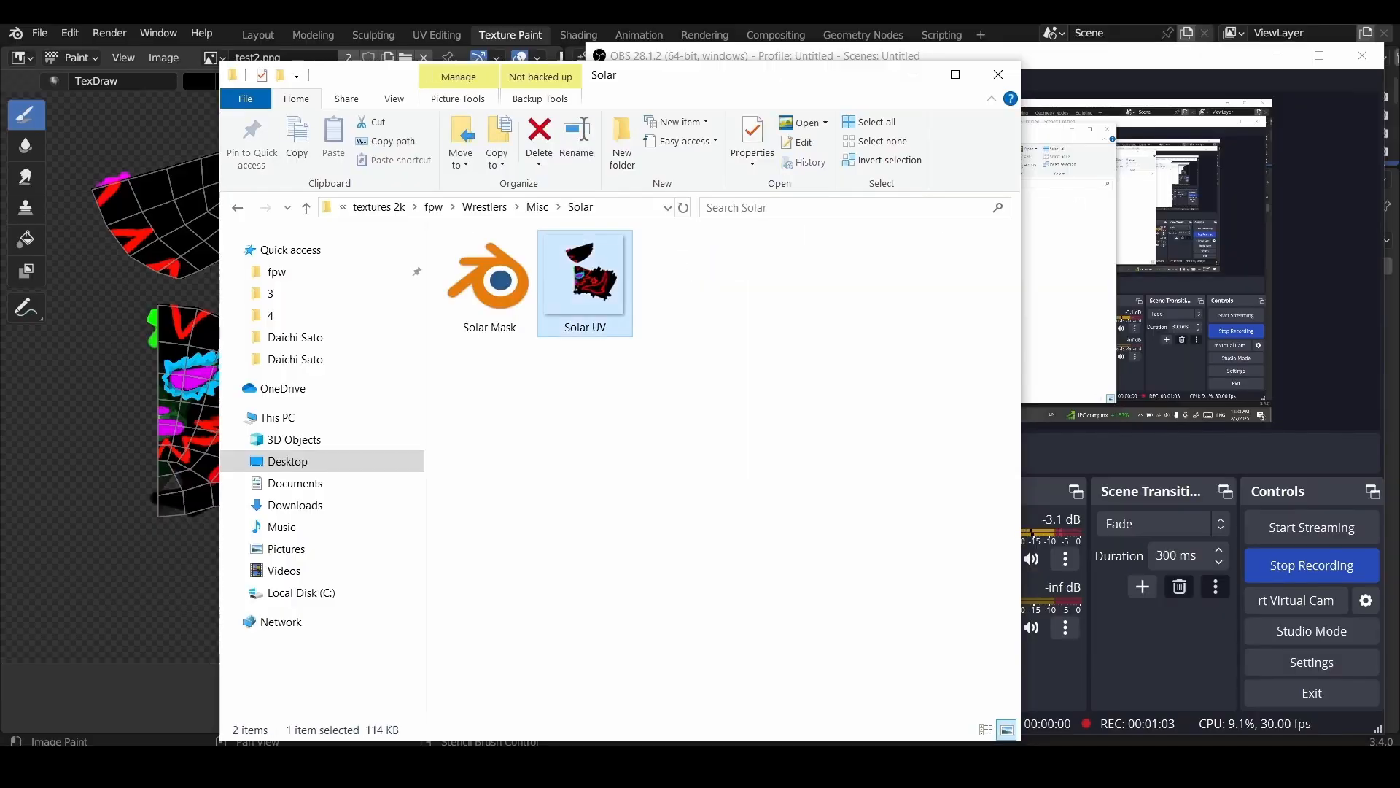
{"action": "right_click", "coordinate": [585, 284]}
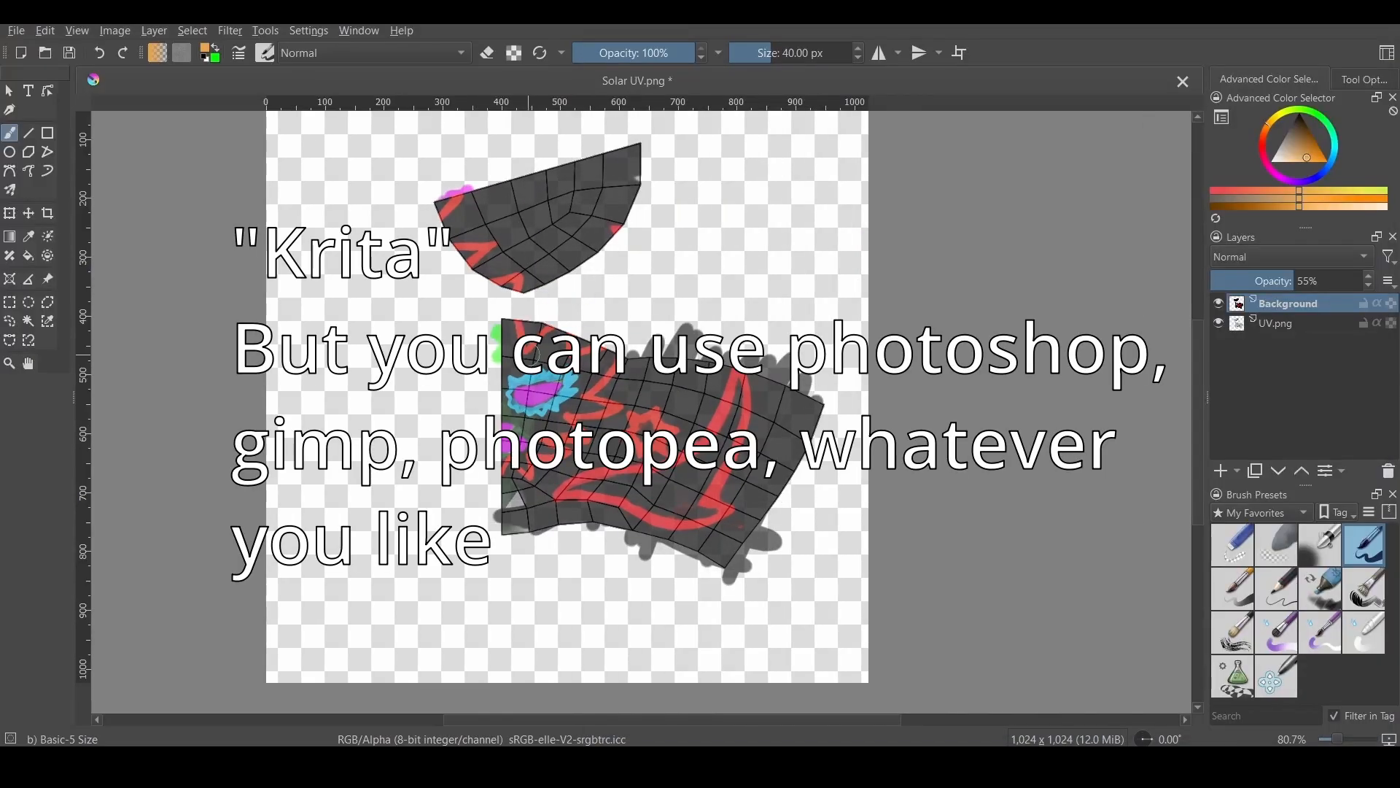
{"action": "scroll", "coordinate": [648, 365], "scroll_direction": "up", "scroll_amount": 3, "text": "ctrl"}
{"action": "left_click", "coordinate": [10, 340]}
{"action": "middle_click_drag", "start_coordinate": [321, 305], "coordinate": [309, 477]}
{"action": "scroll", "coordinate": [383, 235], "scroll_direction": "up", "scroll_amount": 4, "text": "ctrl"}
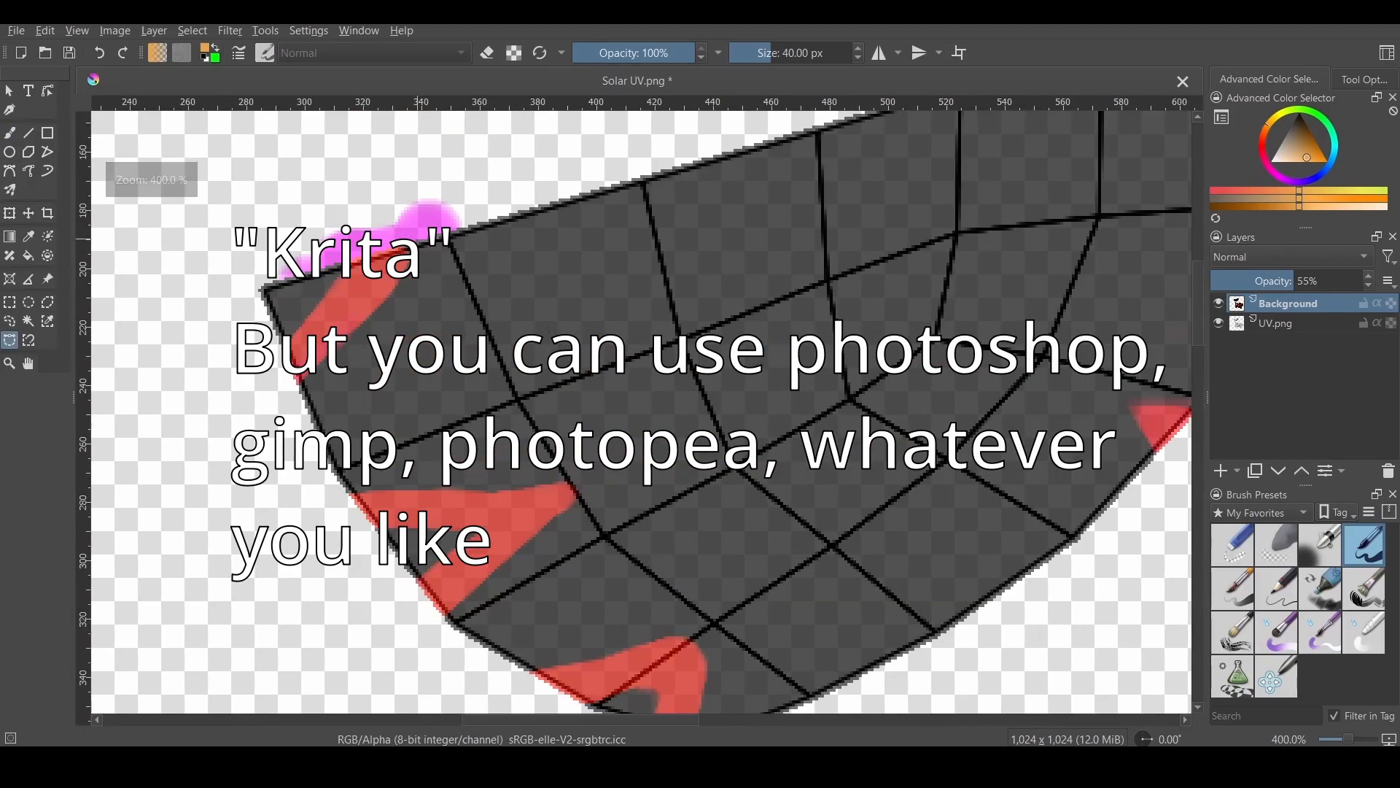
{"action": "scroll", "coordinate": [357, 131], "scroll_direction": "up", "scroll_amount": 3, "text": "ctrl"}
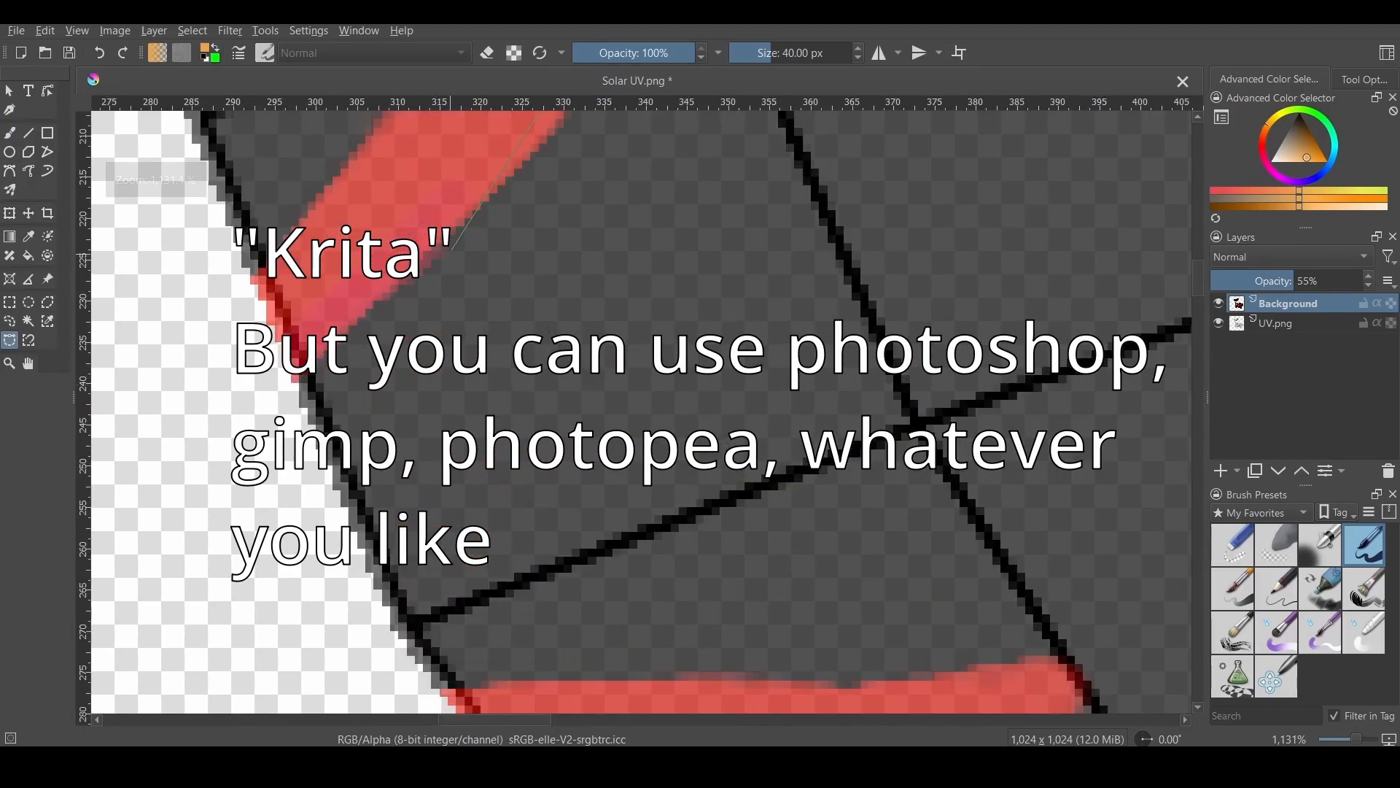
{"action": "left_click", "coordinate": [526, 250]}
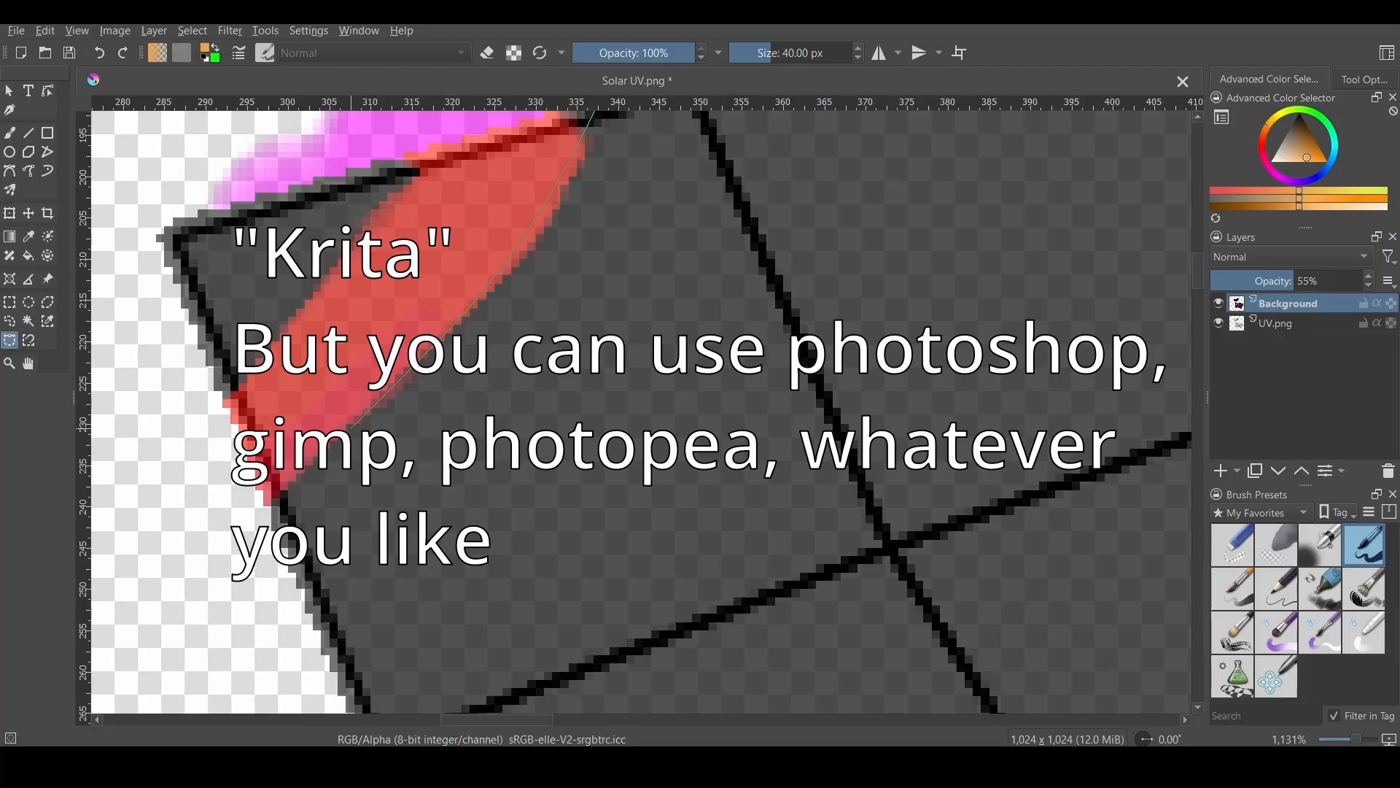
{"action": "scroll", "coordinate": [252, 512], "scroll_direction": "down", "scroll_amount": 1, "text": "ctrl"}
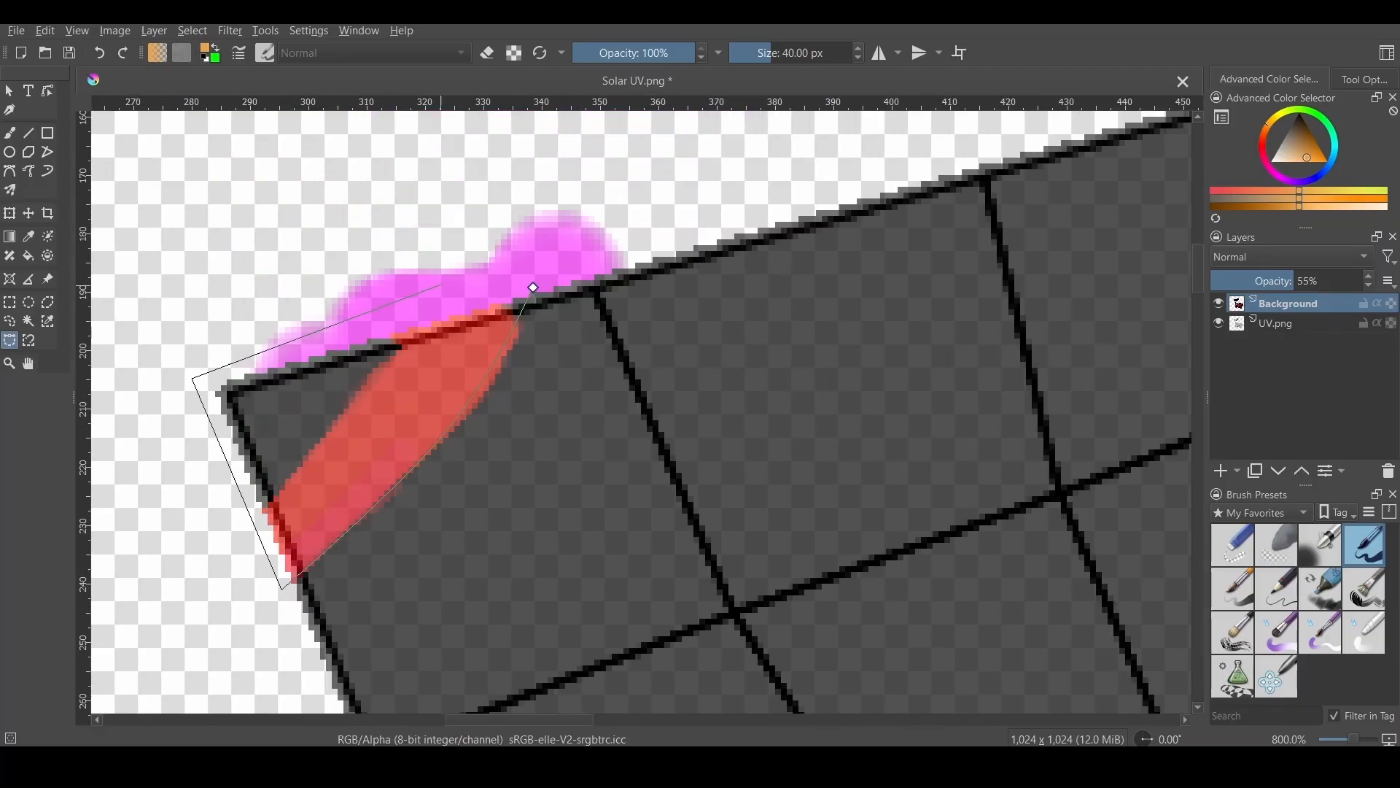
{"action": "double_click", "coordinate": [495, 263]}
{"action": "key", "text": "BackSpace"}
{"action": "middle_click_drag", "start_coordinate": [598, 268], "coordinate": [550, 235]}
{"action": "scroll", "coordinate": [588, 249], "scroll_direction": "down", "scroll_amount": 4}
{"action": "key", "text": "ctrl+z"}
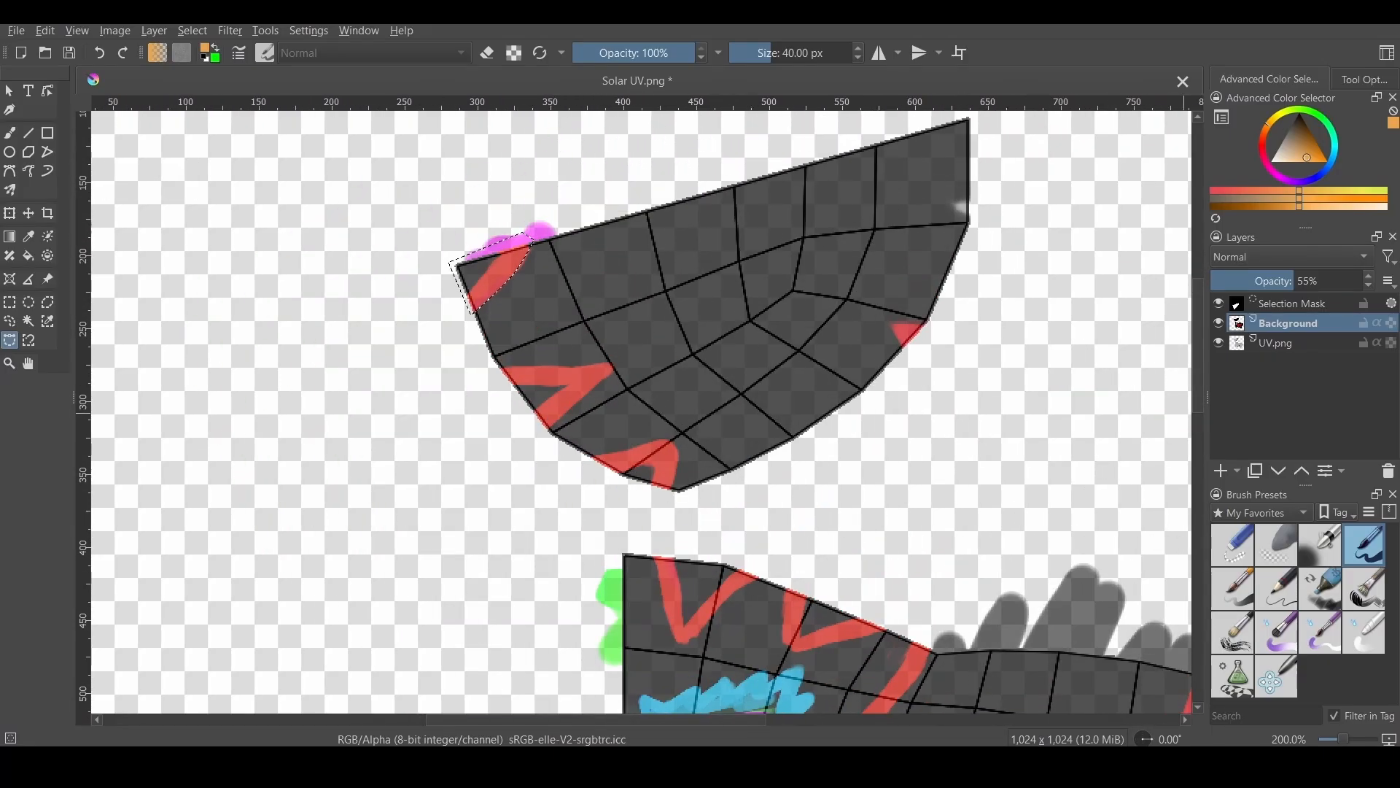
{"action": "scroll", "coordinate": [462, 398], "scroll_direction": "down", "scroll_amount": 3, "text": "ctrl"}
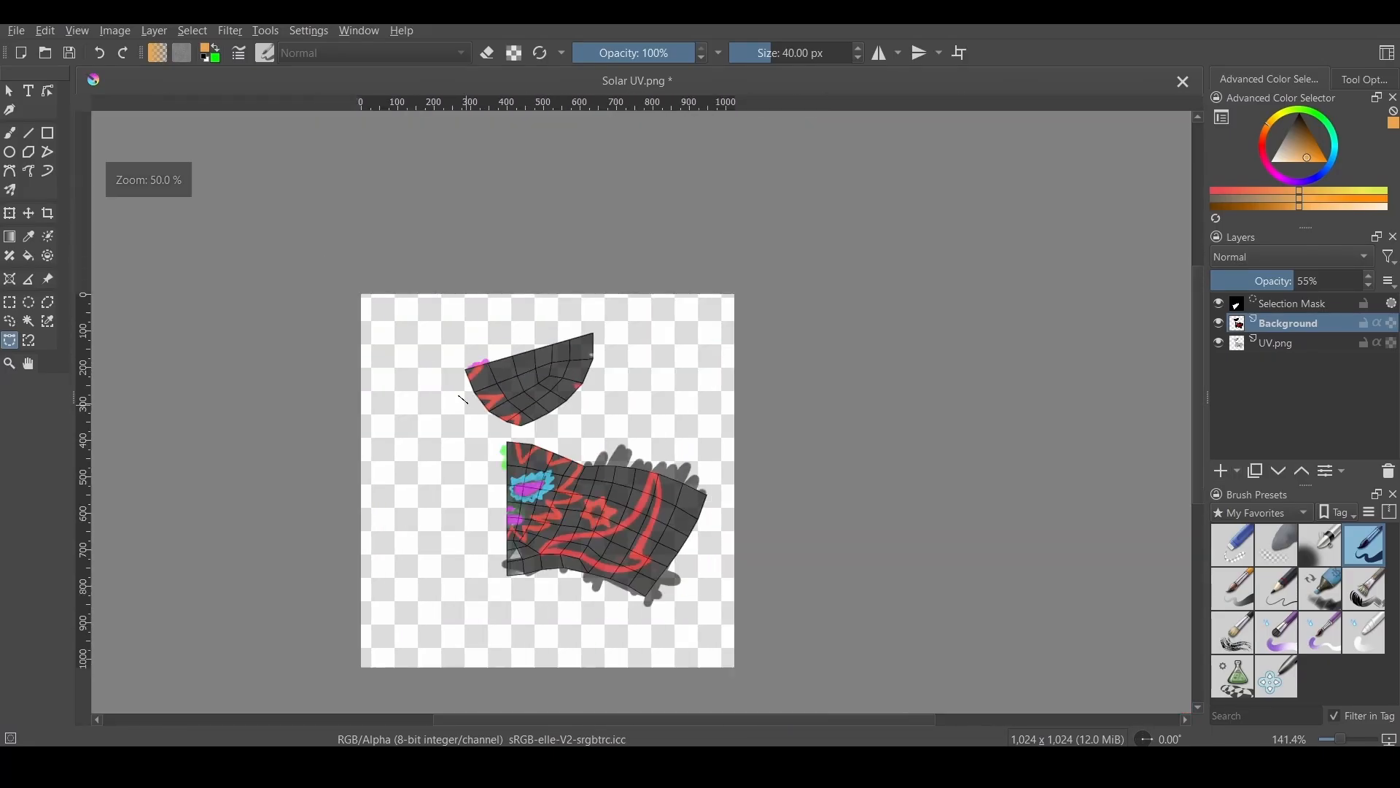
{"action": "left_click", "coordinate": [10, 302]}
{"action": "scroll", "coordinate": [422, 409], "scroll_direction": "up", "scroll_amount": 1}
{"action": "left_click", "coordinate": [422, 409]}
{"action": "middle_click_drag", "start_coordinate": [422, 408], "coordinate": [402, 313]}
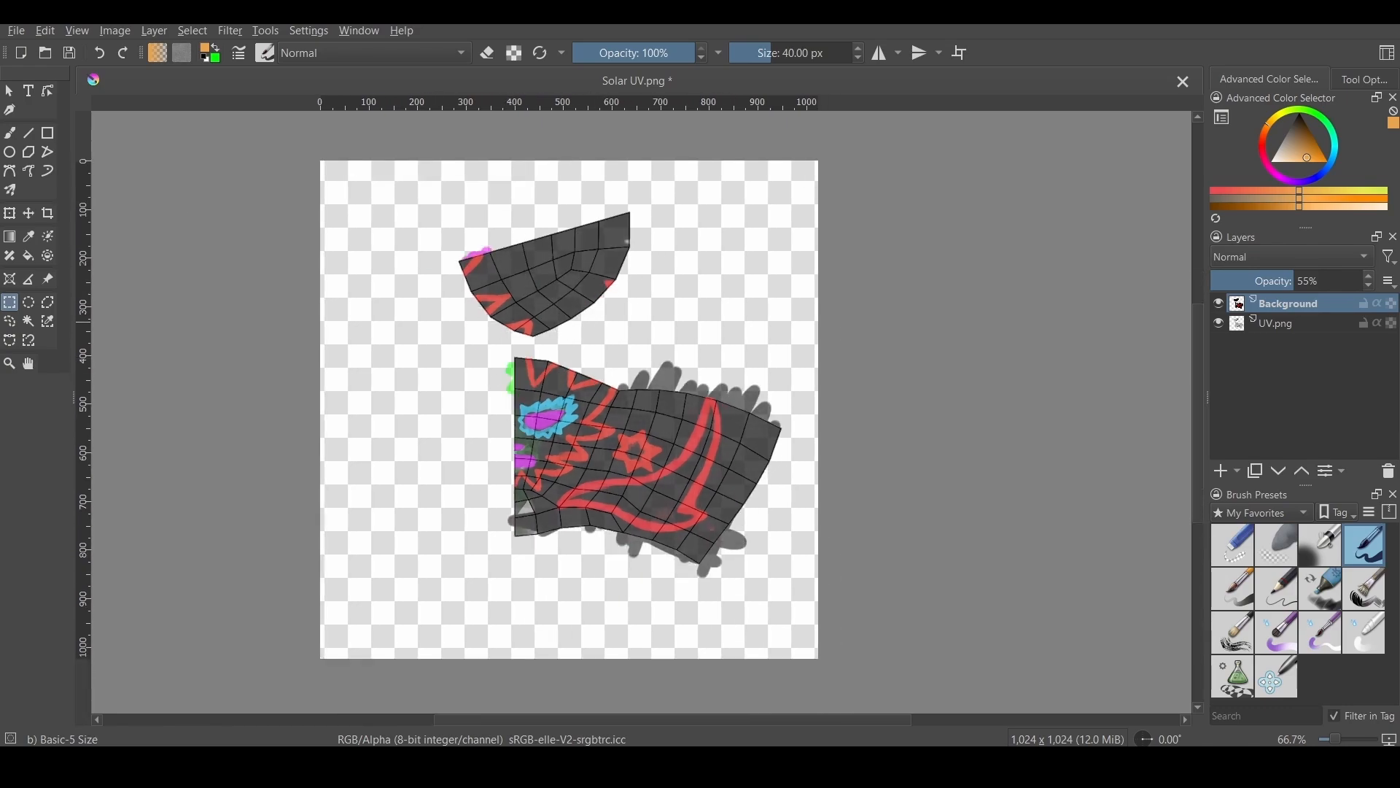
- Try the UV.png grid above the Background layer at 100% opacity, toggling each layer's visibility to compare them
{"action": "left_click_drag", "start_coordinate": [1302, 280], "coordinate": [1363, 281]}
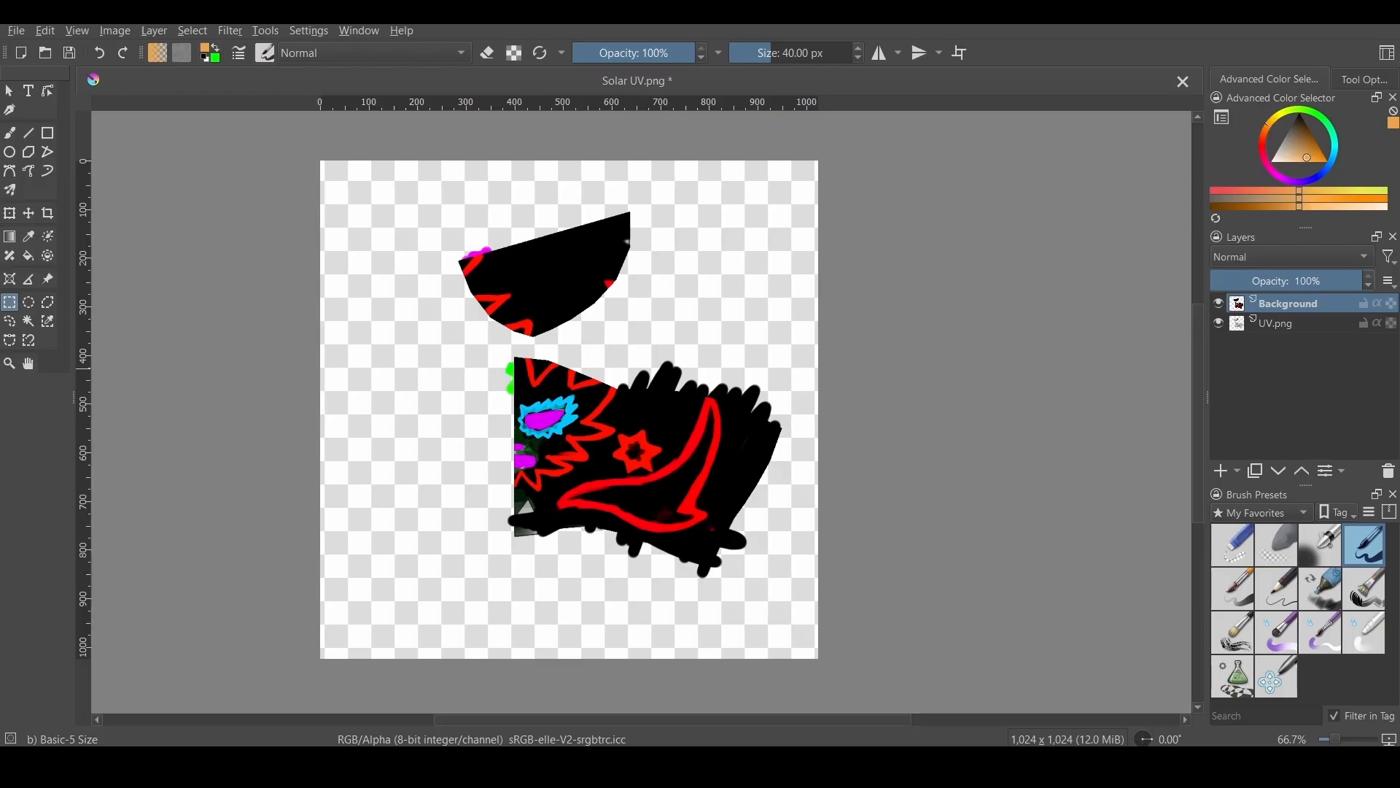
{"action": "key", "text": "ctrl+Page_Down"}
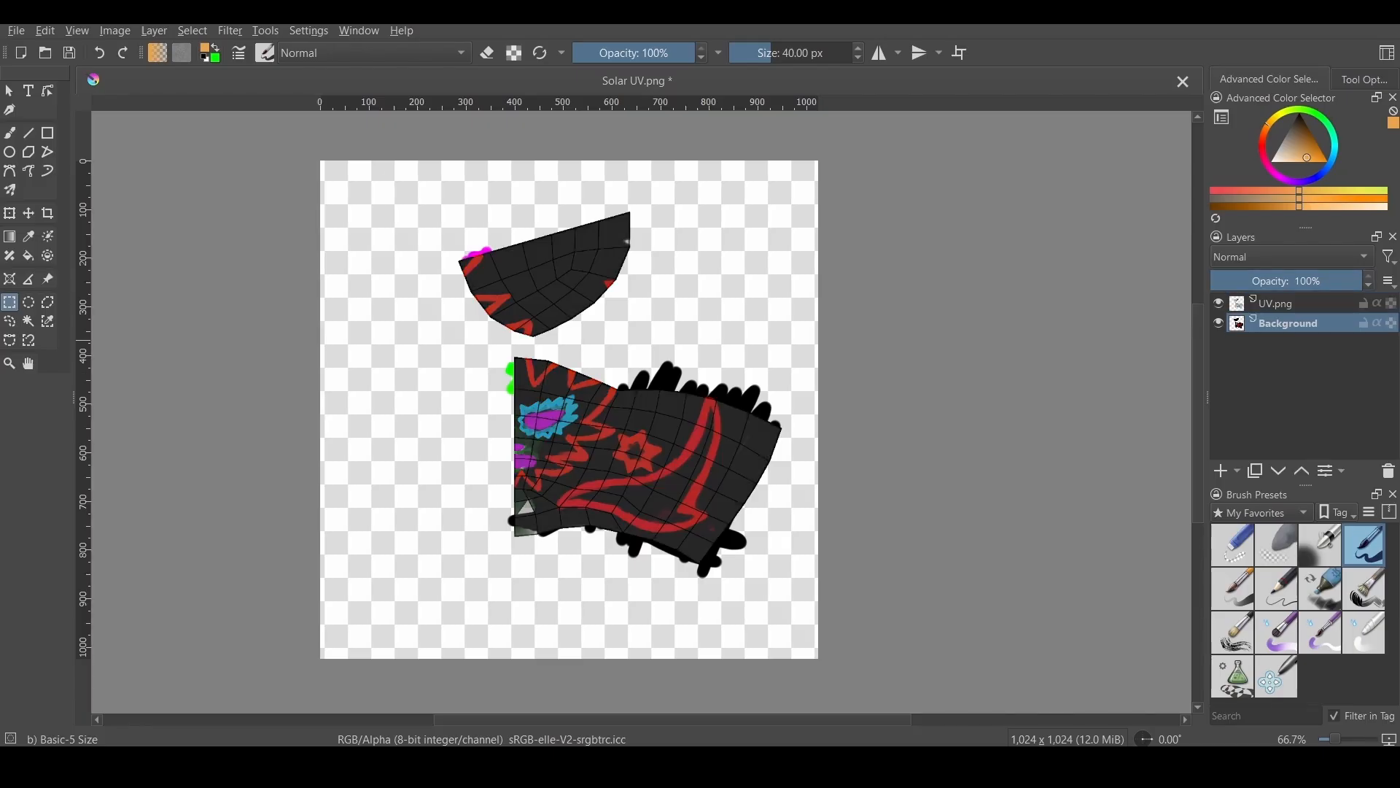
{"action": "left_click", "coordinate": [1219, 323]}
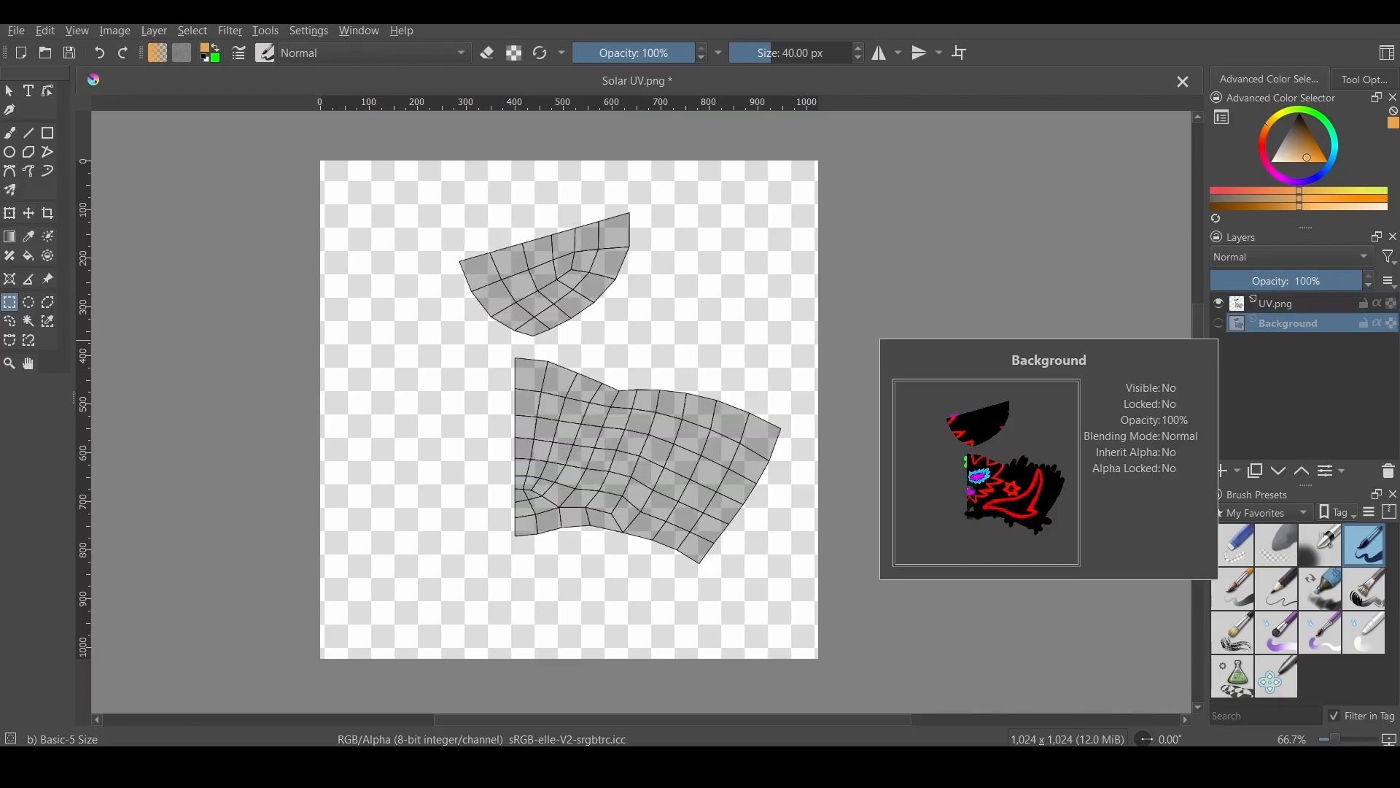
{"action": "left_click", "coordinate": [1219, 323]}
{"action": "left_click", "coordinate": [1219, 303]}
{"action": "left_click", "coordinate": [1218, 303]}
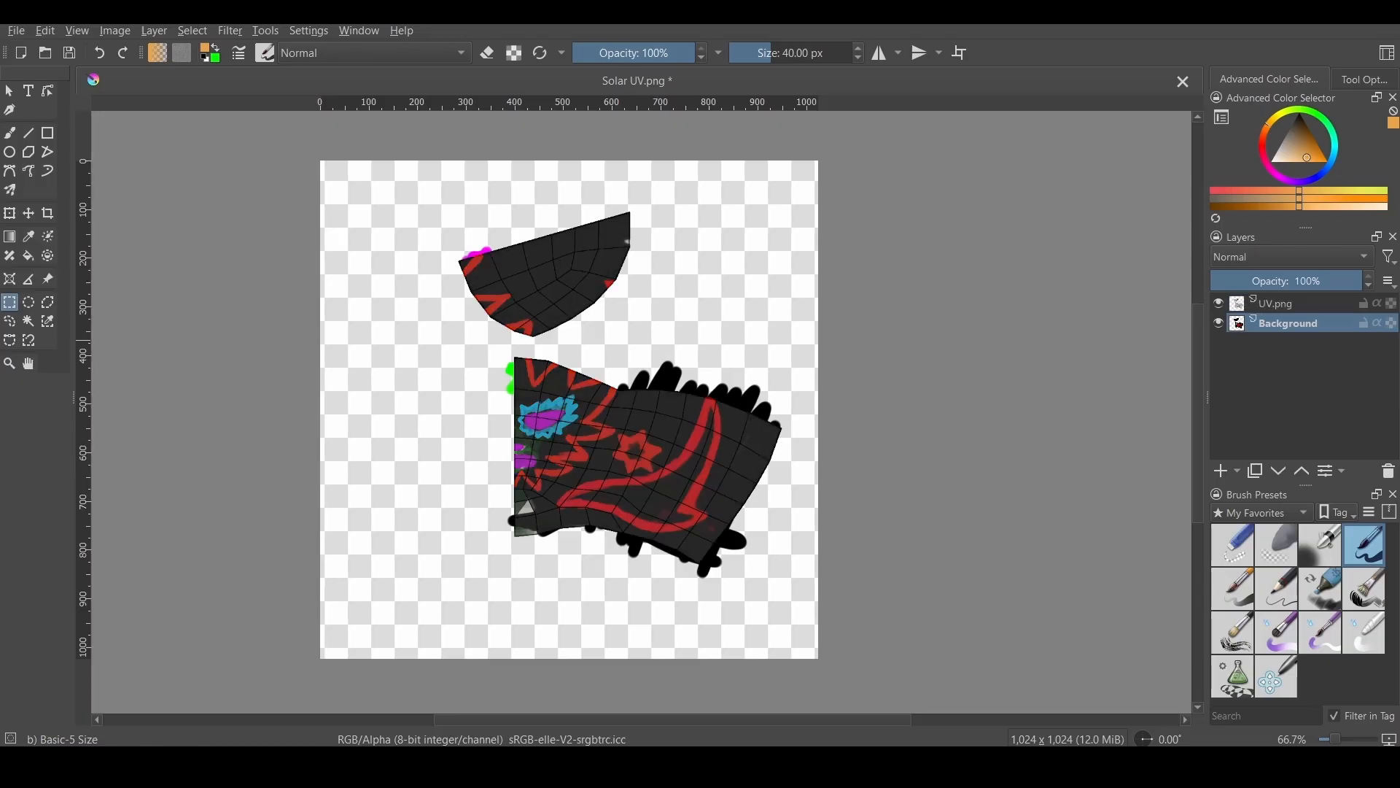
{"action": "left_click_drag", "start_coordinate": [1276, 303], "coordinate": [1276, 332]}
{"action": "left_click", "coordinate": [1288, 304]}
- Set the Background layer's opacity to 50% and add a new paint layer above it
{"action": "left_click", "coordinate": [1288, 280]}
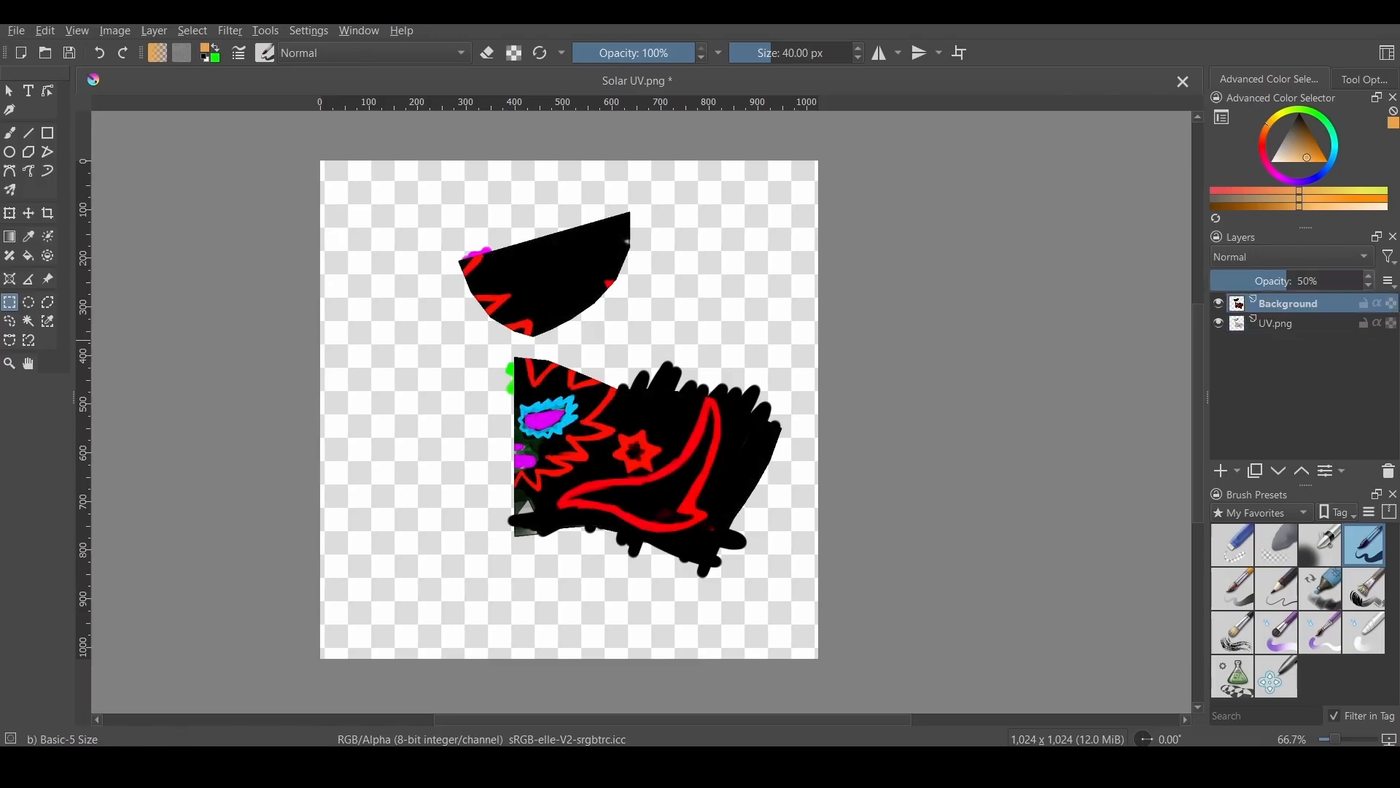
{"action": "left_click", "coordinate": [1223, 471]}
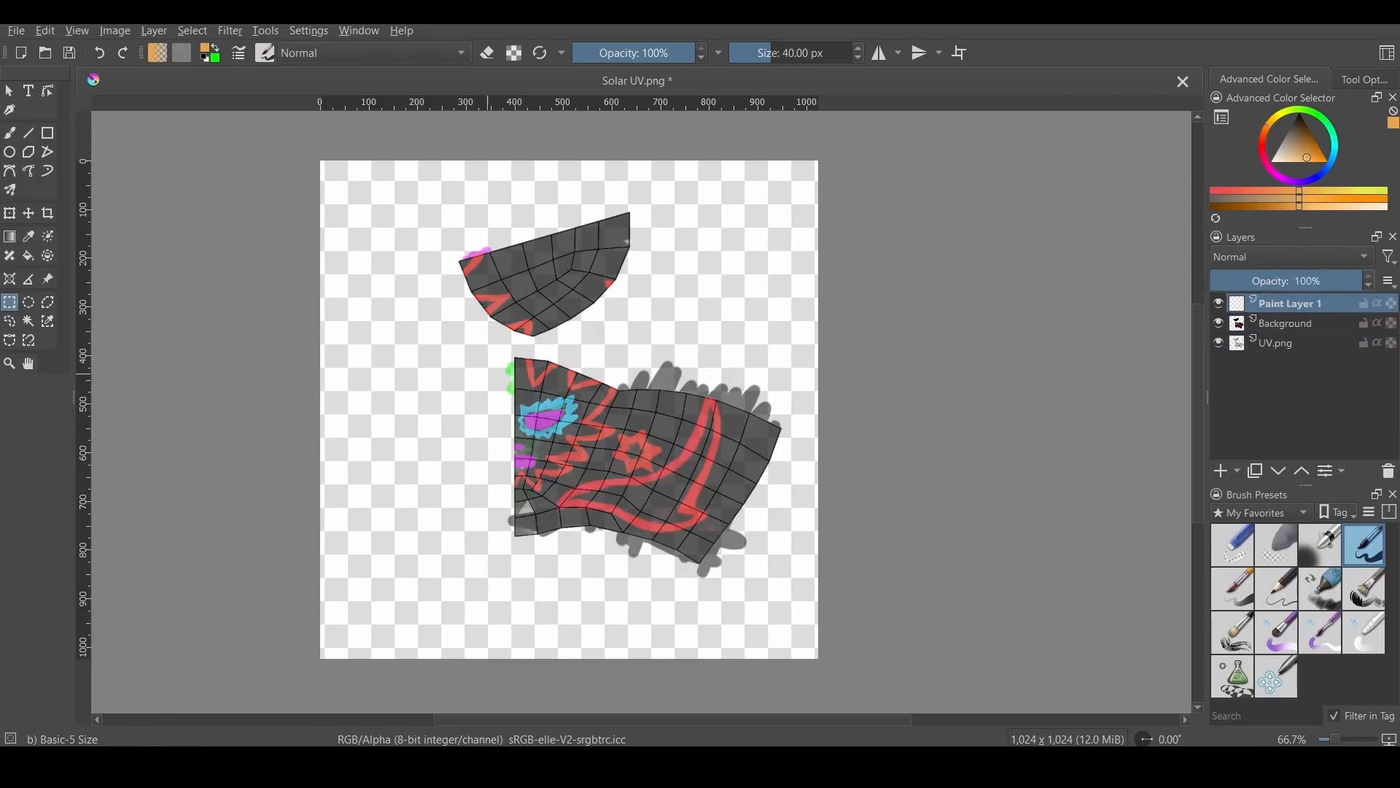
- Outline the corner bounded by the red stripe at the upper piece's left tip with a Bezier selection and fill it green on Paint Layer 1
{"action": "scroll", "coordinate": [395, 257], "scroll_direction": "up", "scroll_amount": 5, "text": "ctrl"}
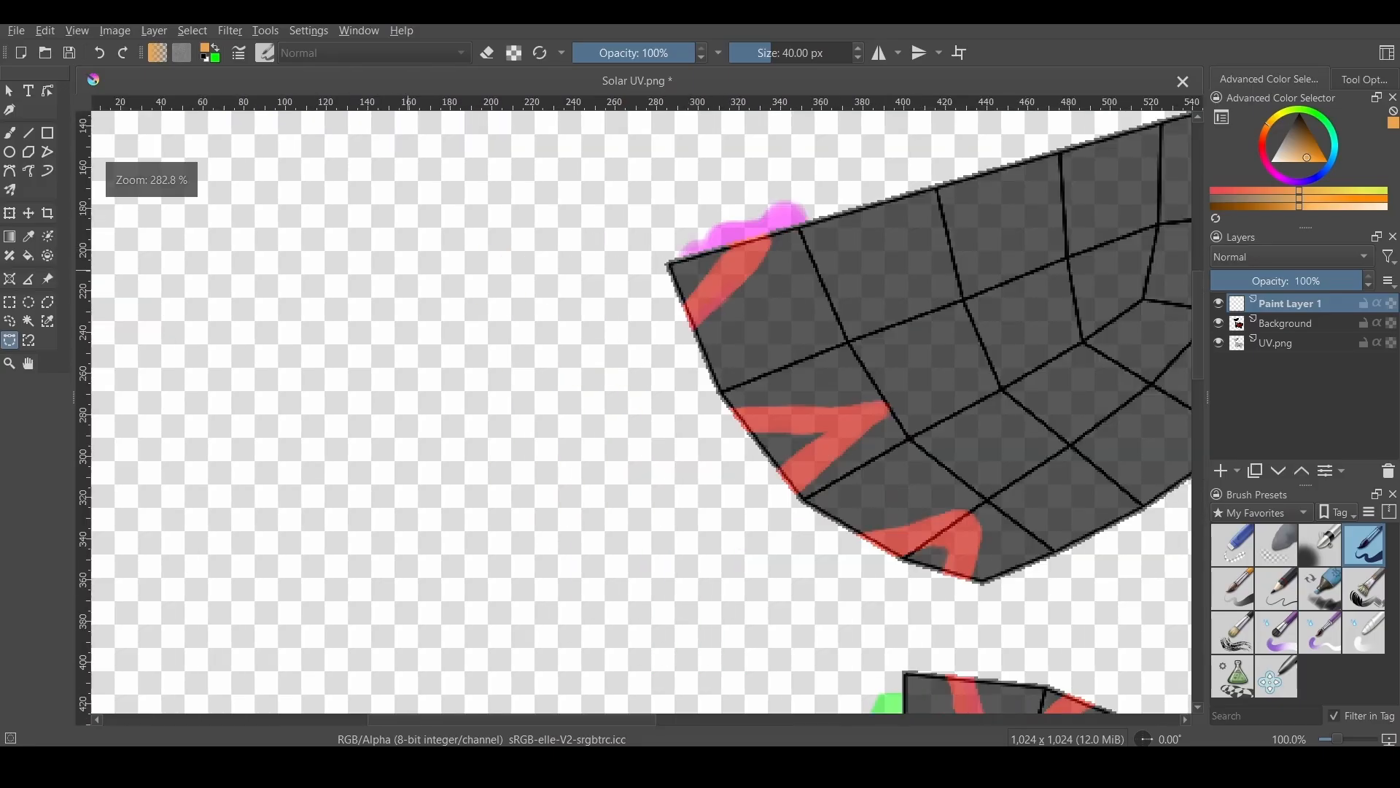
{"action": "scroll", "coordinate": [789, 240], "scroll_direction": "up", "scroll_amount": 4, "text": "ctrl"}
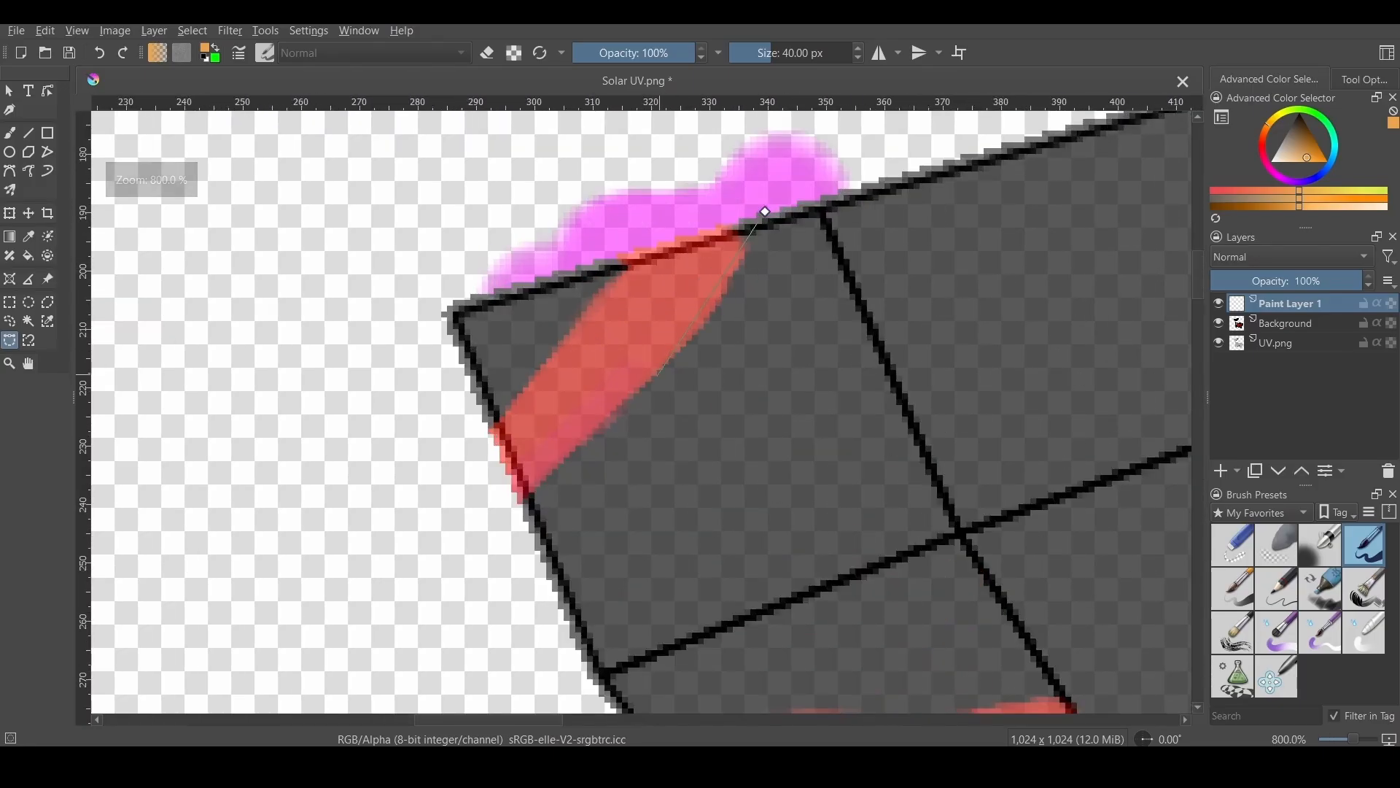
{"action": "left_click_drag", "start_coordinate": [621, 410], "coordinate": [576, 448]}
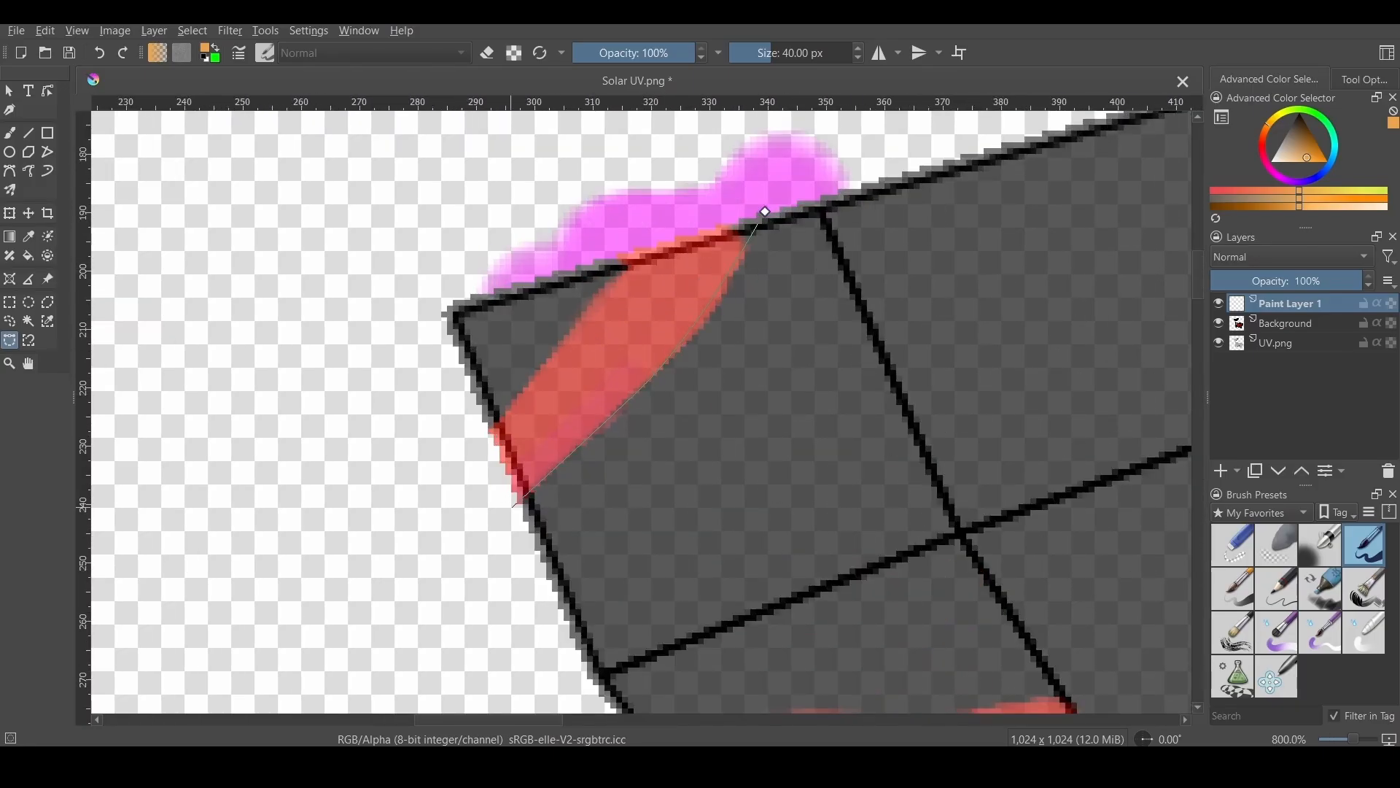
{"action": "left_click", "coordinate": [516, 500]}
{"action": "left_click", "coordinate": [765, 212]}
{"action": "key", "text": "BackSpace"}
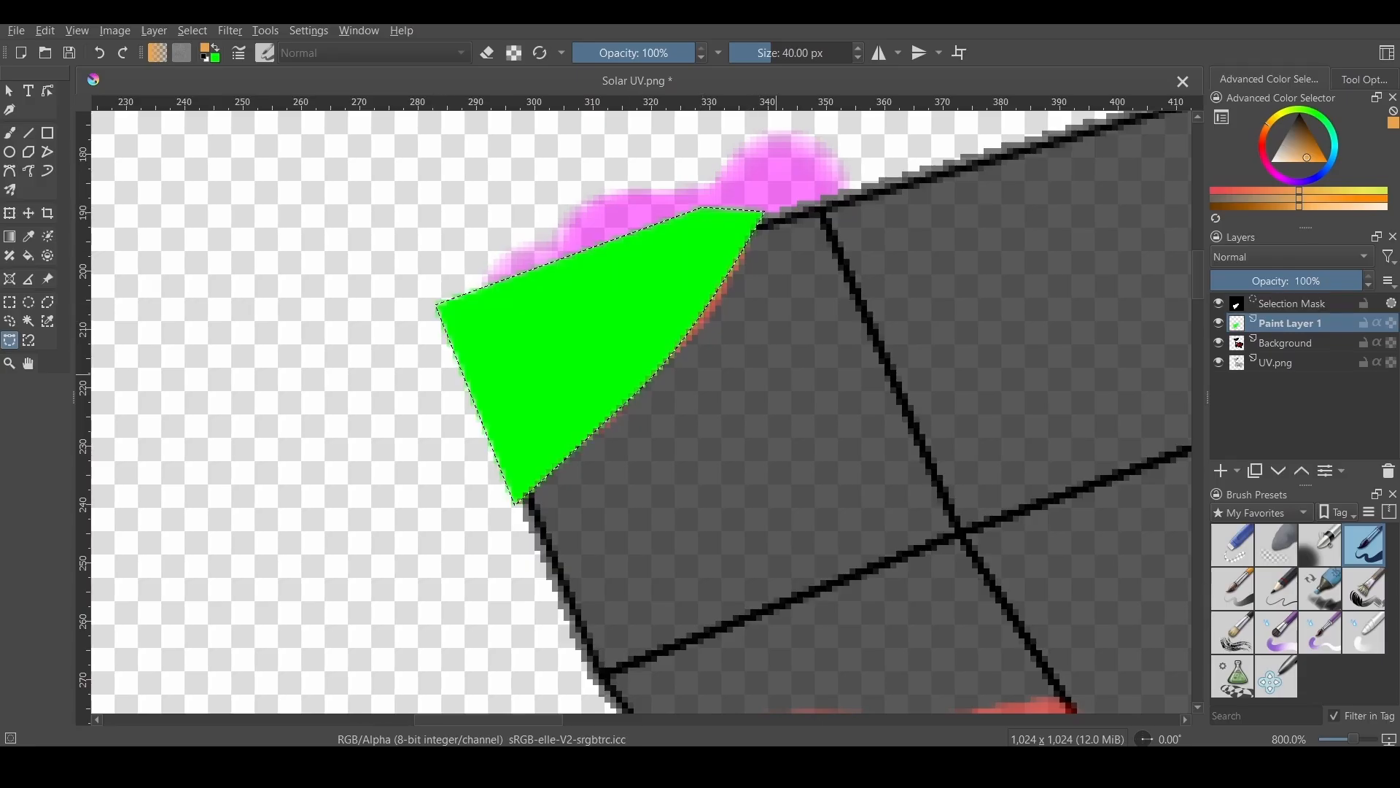
- Outline the two remaining red spikes along the upper piece's lower-left edge with Bezier selections and fill each with green
{"action": "scroll", "coordinate": [453, 267], "scroll_direction": "down", "scroll_amount": 2}
{"action": "scroll", "coordinate": [556, 502], "scroll_direction": "up", "scroll_amount": 2}
{"action": "left_click", "coordinate": [520, 490]}
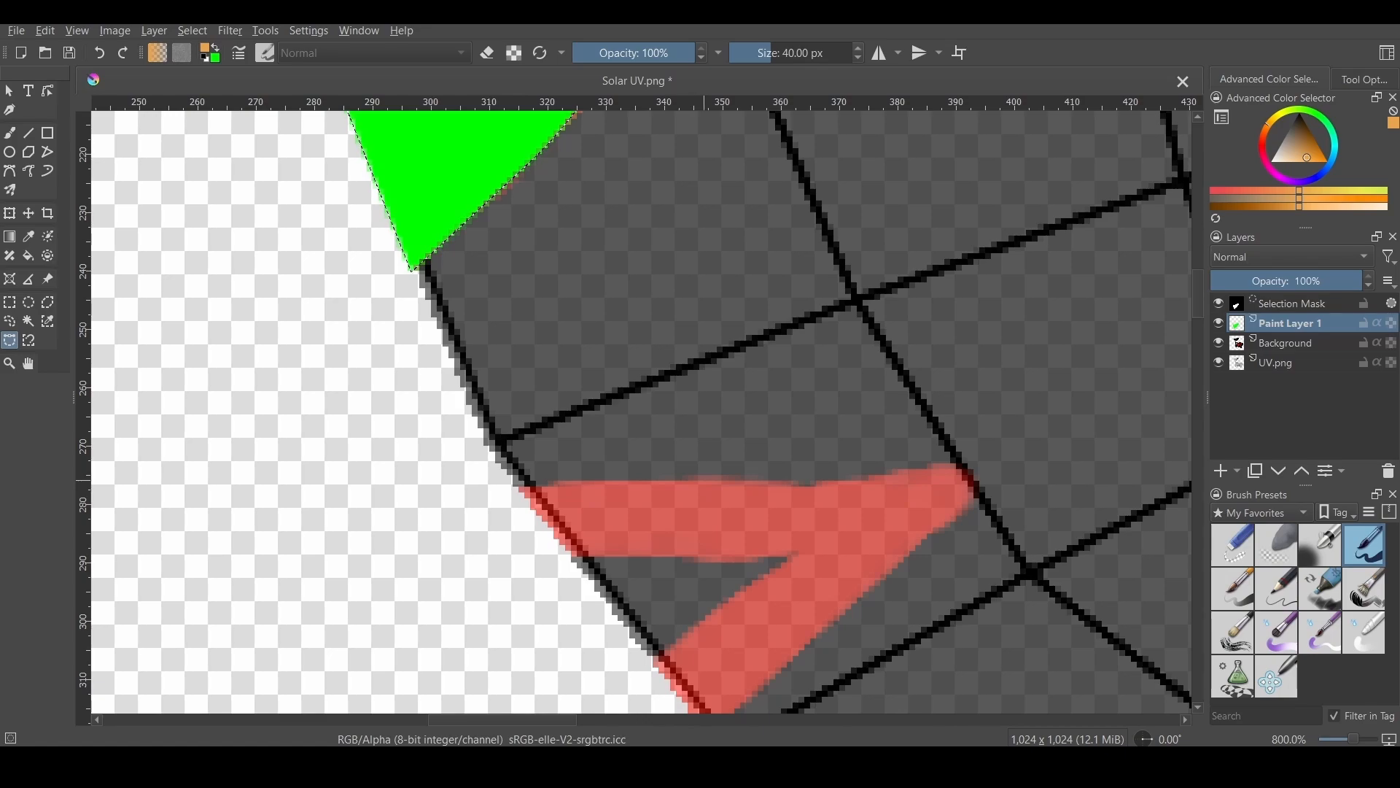
{"action": "scroll", "coordinate": [877, 607], "scroll_direction": "up", "scroll_amount": 1}
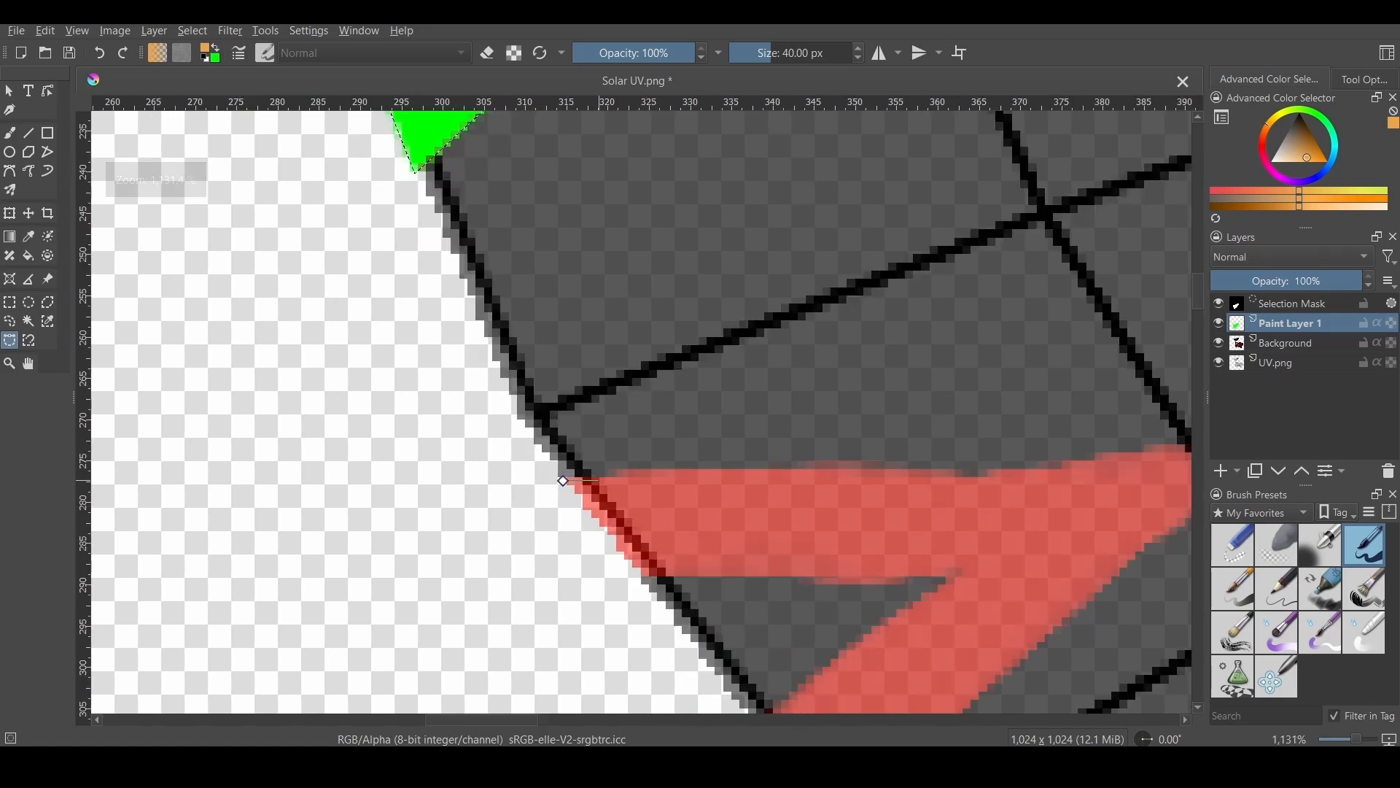
{"action": "left_click", "coordinate": [1030, 419]}
{"action": "middle_click_drag", "start_coordinate": [876, 583], "coordinate": [525, 252]}
{"action": "left_click", "coordinate": [645, 621]}
{"action": "left_click", "coordinate": [373, 274]}
{"action": "key", "text": "BackSpace"}
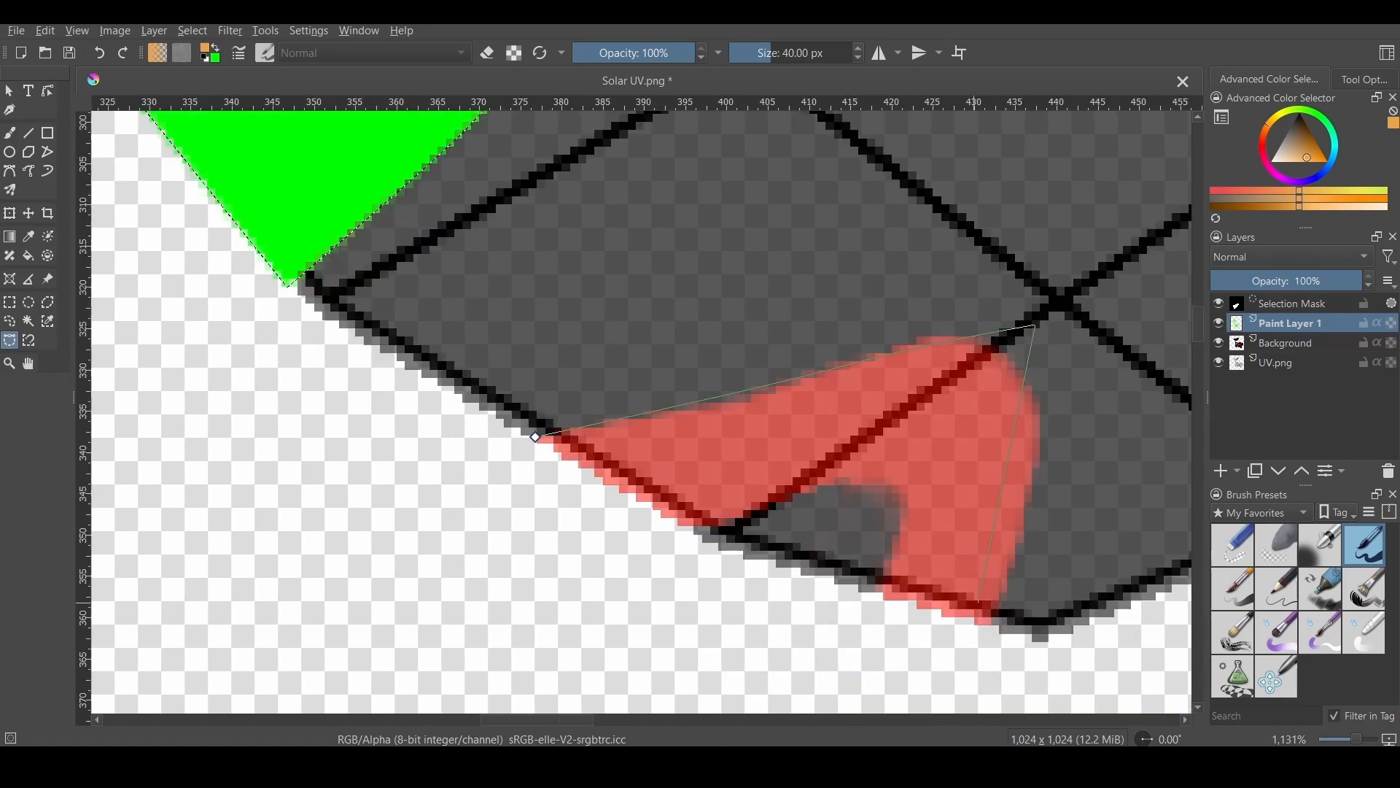
{"action": "key", "text": "BackSpace"}
- Trace the forehead zigzag's outer edge on the lower piece with a Bezier selection, enclose the eye area and fill it with green
{"action": "scroll", "coordinate": [538, 438], "scroll_direction": "down", "scroll_amount": 3}
{"action": "scroll", "coordinate": [638, 621], "scroll_direction": "up", "scroll_amount": 2}
{"action": "left_click", "coordinate": [579, 446]}
{"action": "left_click", "coordinate": [799, 339]}
{"action": "left_click", "coordinate": [1070, 414]}
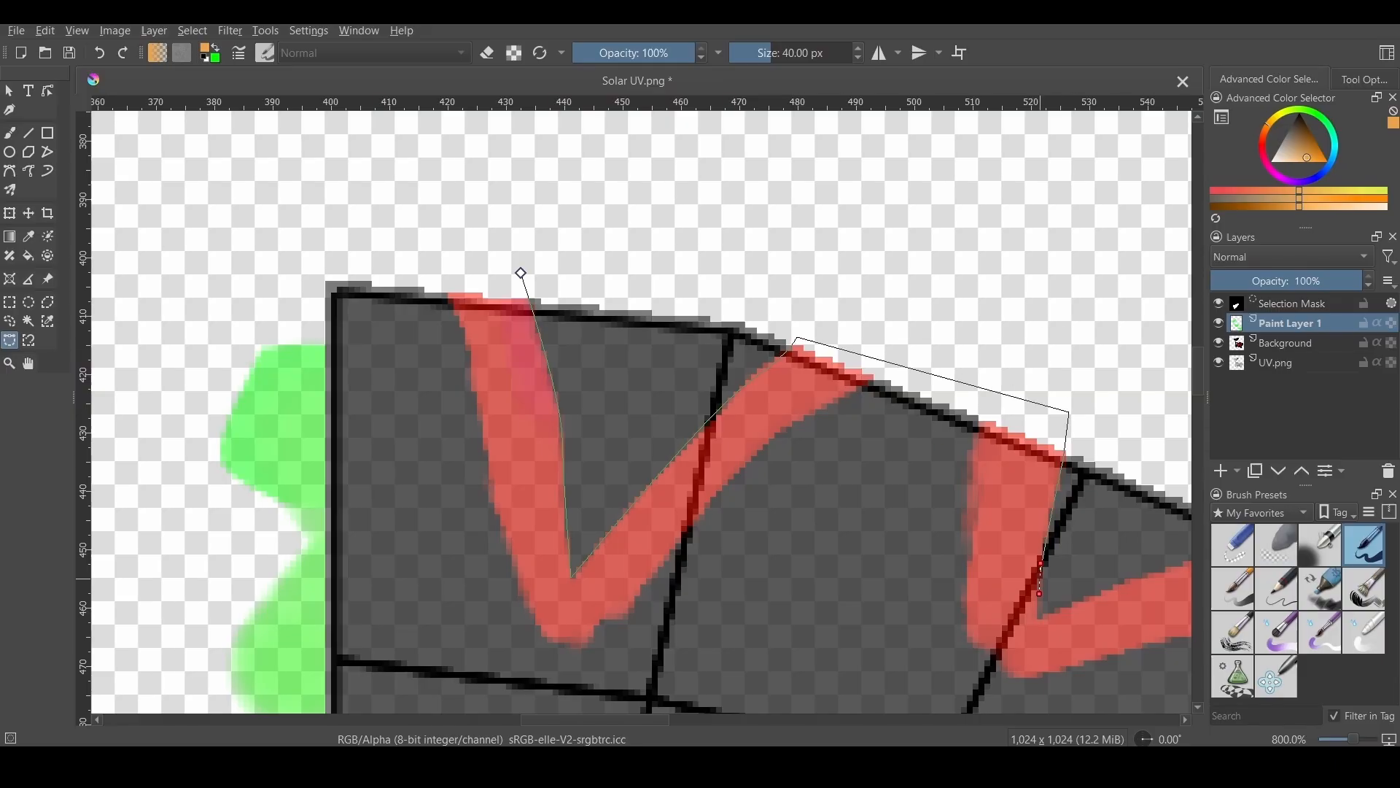
{"action": "left_click", "coordinate": [1038, 617]}
{"action": "middle_click_drag", "start_coordinate": [1038, 617], "coordinate": [736, 529]}
{"action": "left_click", "coordinate": [1049, 439]}
{"action": "scroll", "coordinate": [1050, 440], "scroll_direction": "down", "scroll_amount": 1}
{"action": "left_click", "coordinate": [923, 384]}
{"action": "left_click", "coordinate": [473, 540]}
{"action": "left_click", "coordinate": [603, 161]}
{"action": "key", "text": "BackSpace"}
- Trace the cheek and chin zigzag's outer edge with a Bezier selection, close it around the mouth area and fill it with green
{"action": "scroll", "coordinate": [997, 619], "scroll_direction": "up", "scroll_amount": 2}
{"action": "left_click", "coordinate": [673, 240]}
{"action": "left_click", "coordinate": [936, 328]}
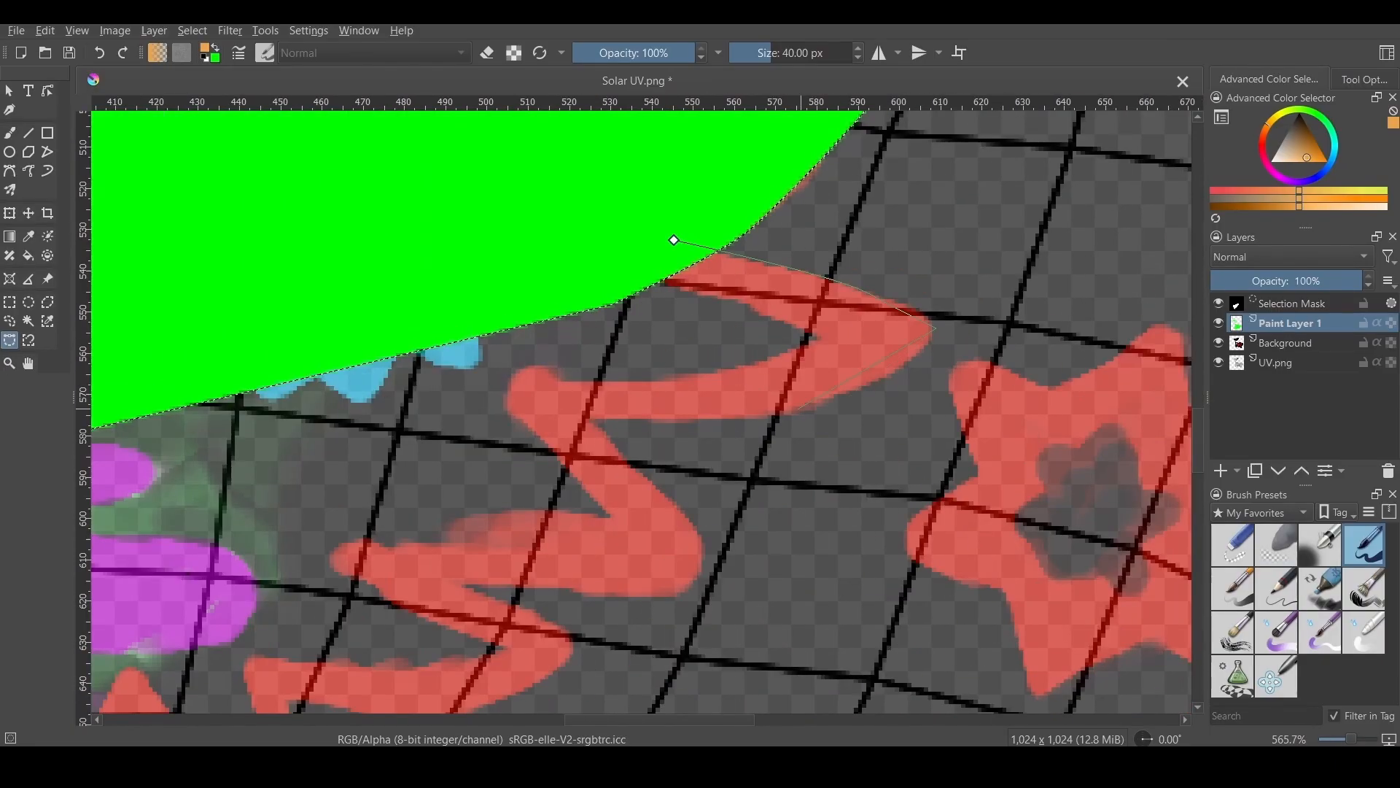
{"action": "left_click", "coordinate": [450, 584]}
{"action": "middle_click_drag", "start_coordinate": [450, 584], "coordinate": [804, 341]}
{"action": "left_click", "coordinate": [943, 401]}
{"action": "left_click", "coordinate": [636, 455]}
{"action": "left_click", "coordinate": [433, 603]}
{"action": "scroll", "coordinate": [315, 206], "scroll_direction": "down", "scroll_amount": 2}
{"action": "left_click", "coordinate": [648, 354]}
{"action": "key", "text": "BackSpace"}
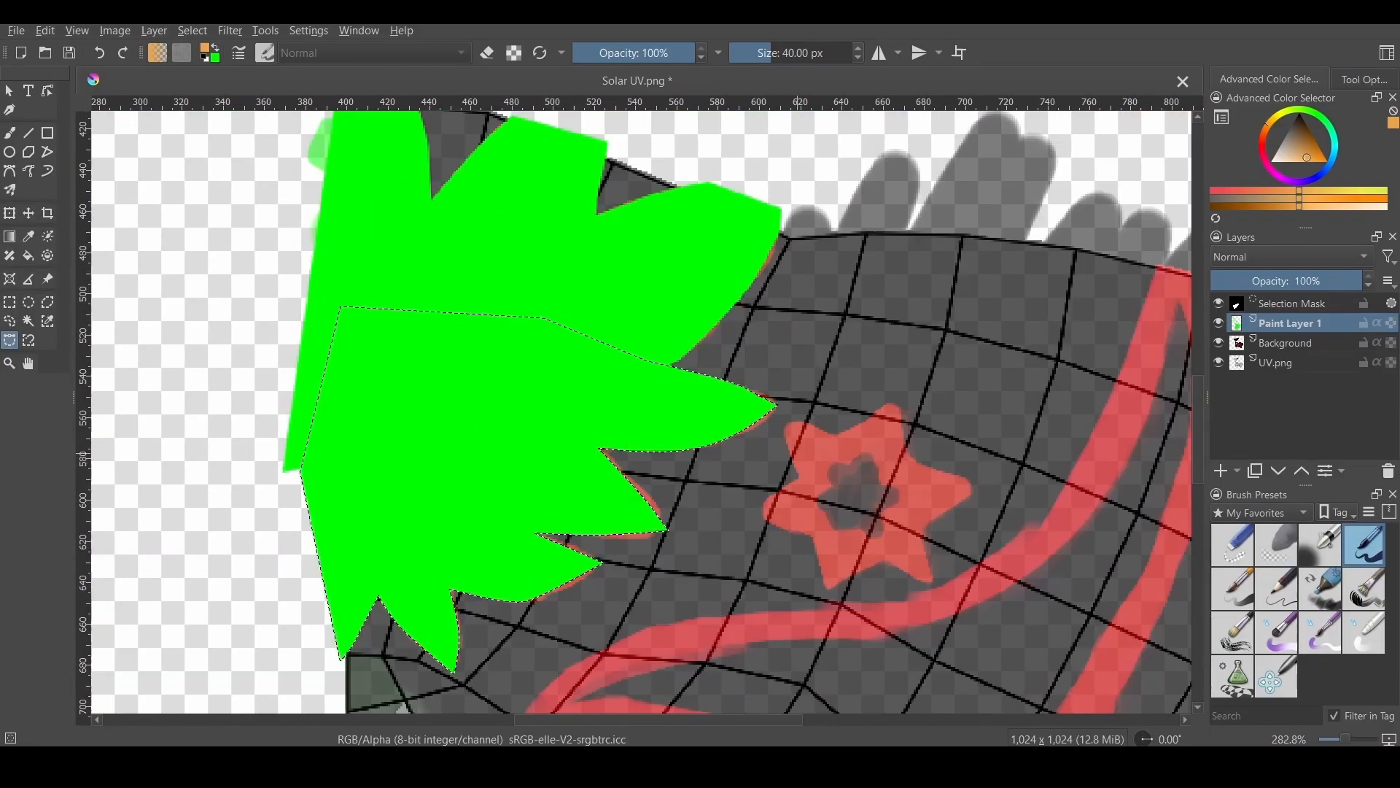
- Outline the outer edge of the red star with a straight-edged Bezier selection and fill it with green
{"action": "scroll", "coordinate": [798, 471], "scroll_direction": "up", "scroll_amount": 2}
{"action": "left_click", "coordinate": [800, 465]}
{"action": "left_click", "coordinate": [792, 351]}
{"action": "left_click", "coordinate": [875, 380]}
{"action": "left_click", "coordinate": [712, 533]}
{"action": "left_click", "coordinate": [800, 466]}
{"action": "key", "text": "BackSpace"}
- Lower the paint layer's opacity to 39%, outline the star's inner edge with a straight-edged Bezier selection and delete the green centre
{"action": "left_click", "coordinate": [1270, 281]}
{"action": "scroll", "coordinate": [852, 423], "scroll_direction": "up", "scroll_amount": 1}
{"action": "left_click", "coordinate": [858, 433]}
{"action": "left_click", "coordinate": [928, 451]}
{"action": "left_click", "coordinate": [994, 412]}
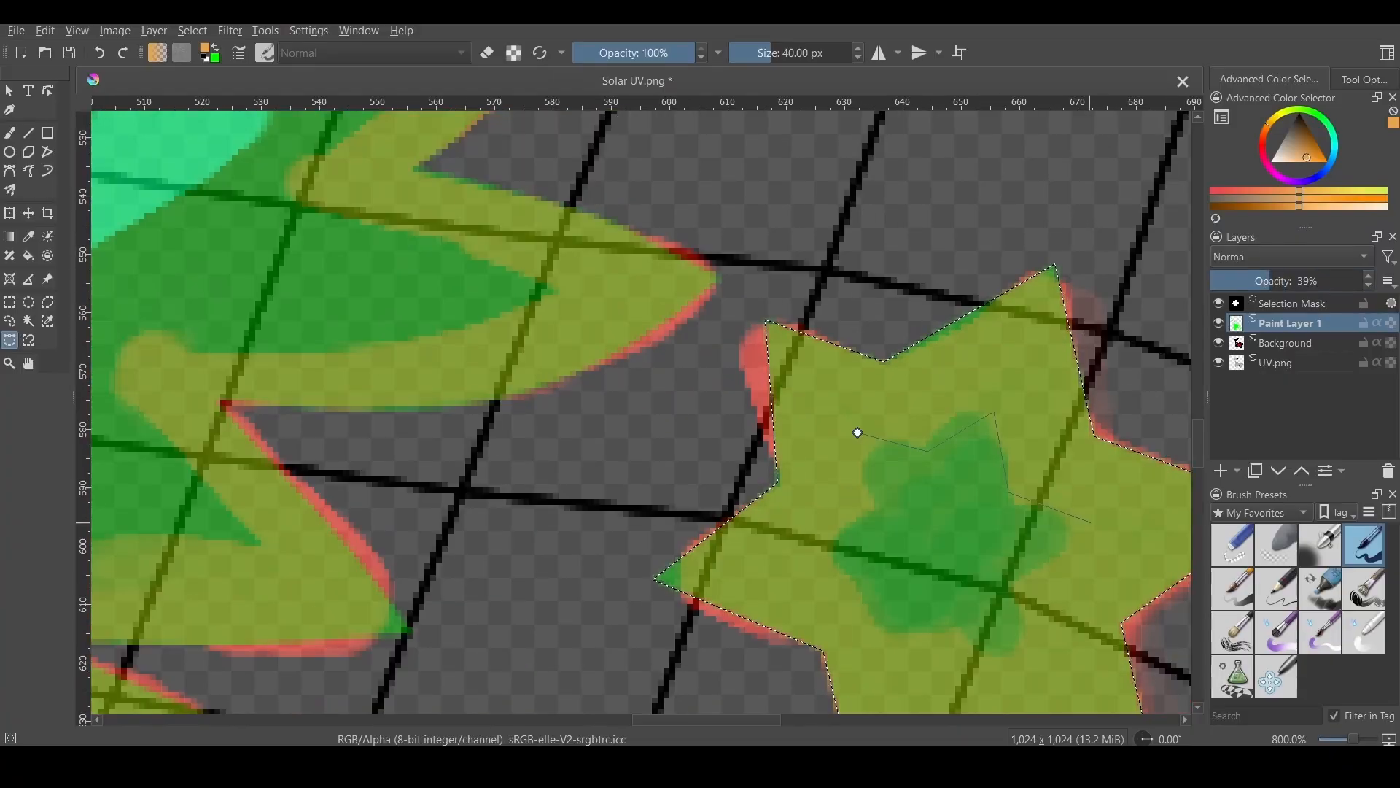
{"action": "left_click", "coordinate": [888, 509]}
{"action": "left_click", "coordinate": [858, 432]}
{"action": "key", "text": "Delete"}
{"action": "scroll", "coordinate": [858, 432], "scroll_direction": "down", "scroll_amount": 1}
- Trace the outer edge of the large red swoosh beside the star with a Bezier selection and fill it with green
{"action": "left_click", "coordinate": [484, 482]}
{"action": "middle_click_drag", "start_coordinate": [1094, 266], "coordinate": [445, 541]}
{"action": "middle_click_drag", "start_coordinate": [906, 311], "coordinate": [702, 639]}
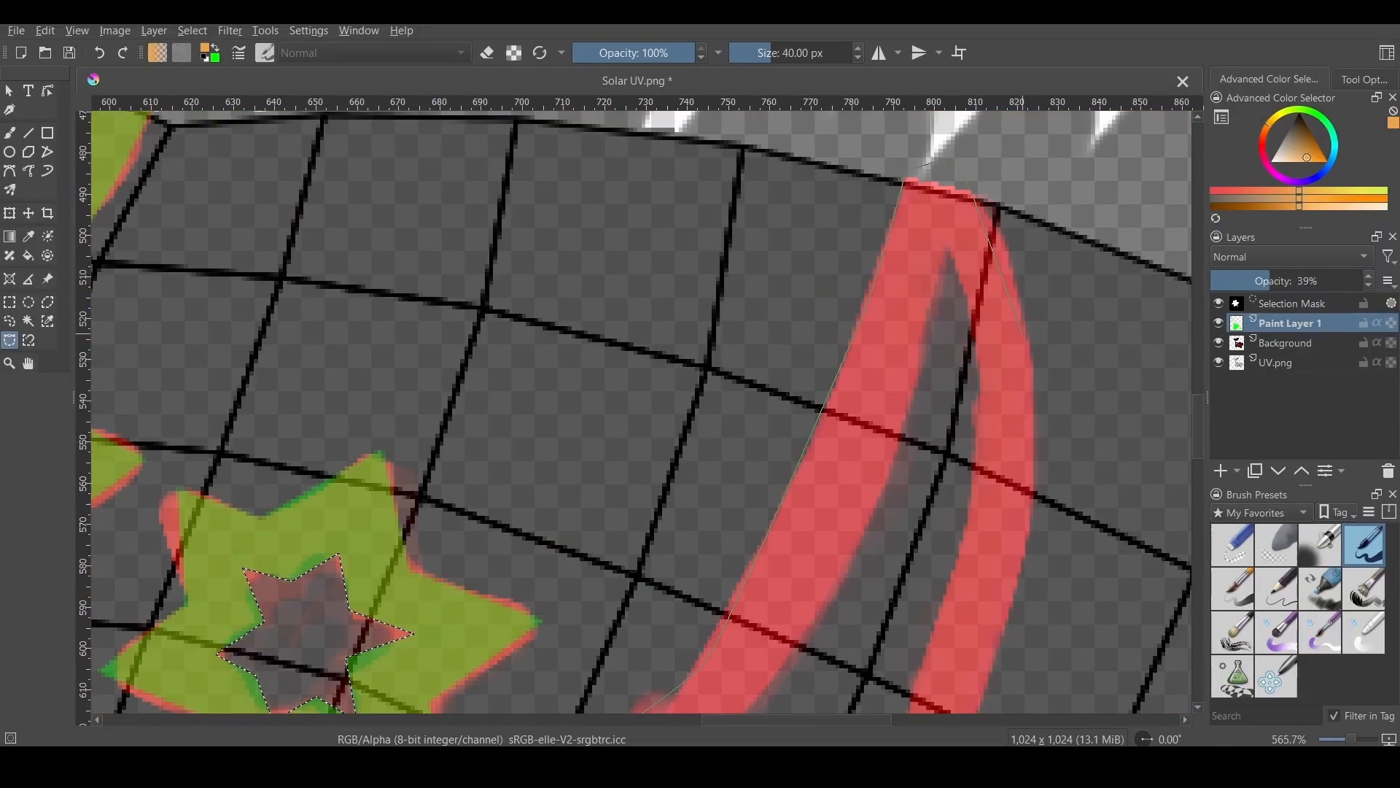
{"action": "middle_click_drag", "start_coordinate": [1030, 460], "coordinate": [981, 303]}
{"action": "middle_click_drag", "start_coordinate": [871, 704], "coordinate": [779, 117]}
{"action": "left_click", "coordinate": [646, 260]}
{"action": "middle_click_drag", "start_coordinate": [131, 292], "coordinate": [1154, 431]}
{"action": "left_click", "coordinate": [532, 377]}
{"action": "key", "text": "BackSpace"}
{"action": "scroll", "coordinate": [532, 378], "scroll_direction": "down", "scroll_amount": 1}
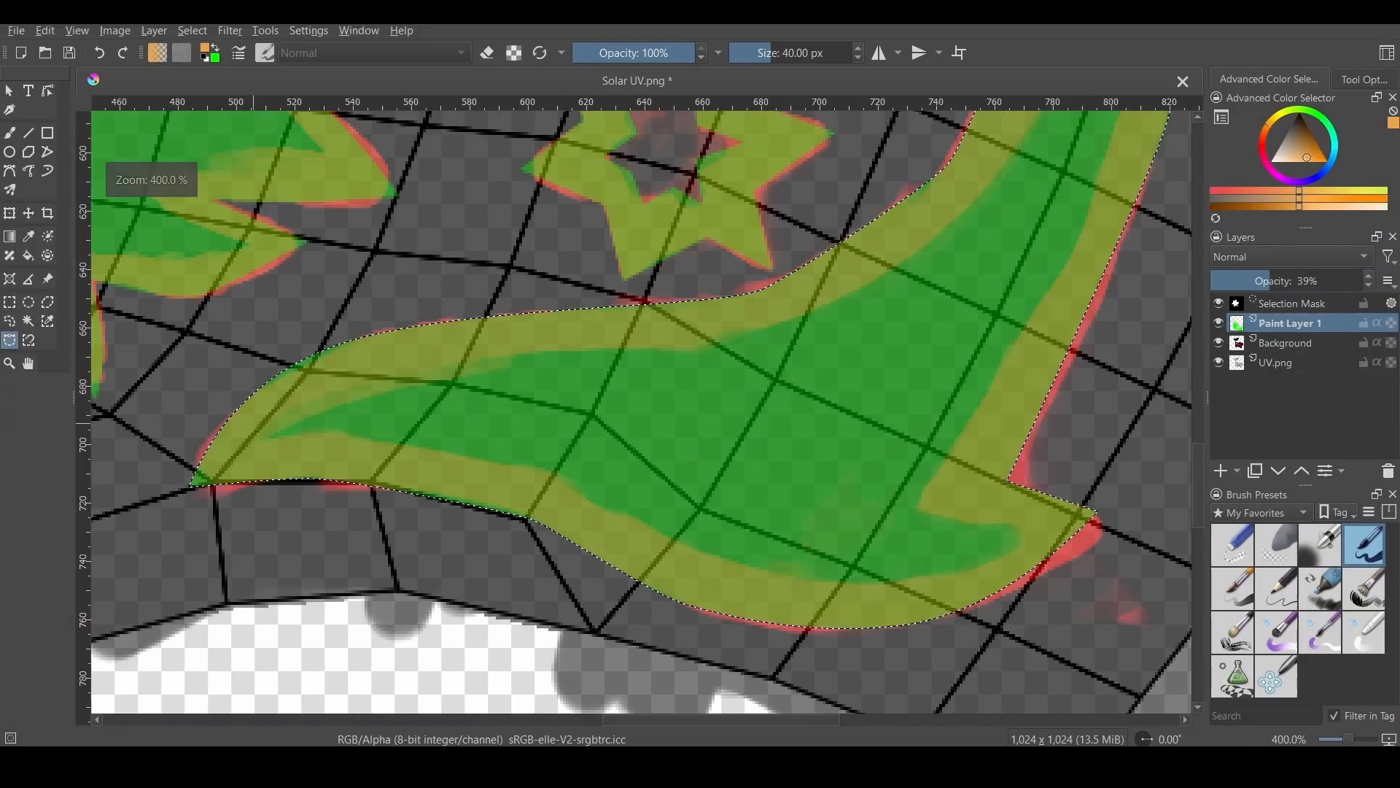
- Trace the swoosh's inner edge with a Bezier selection, delete the enclosed green and clear the selection
{"action": "middle_click_drag", "start_coordinate": [831, 240], "coordinate": [619, 359]}
{"action": "left_click", "coordinate": [791, 299]}
{"action": "middle_click_drag", "start_coordinate": [802, 277], "coordinate": [686, 455]}
{"action": "left_click", "coordinate": [811, 356]}
{"action": "middle_click_drag", "start_coordinate": [730, 583], "coordinate": [832, 299]}
{"action": "left_click", "coordinate": [683, 541]}
{"action": "middle_click_drag", "start_coordinate": [365, 511], "coordinate": [826, 437]}
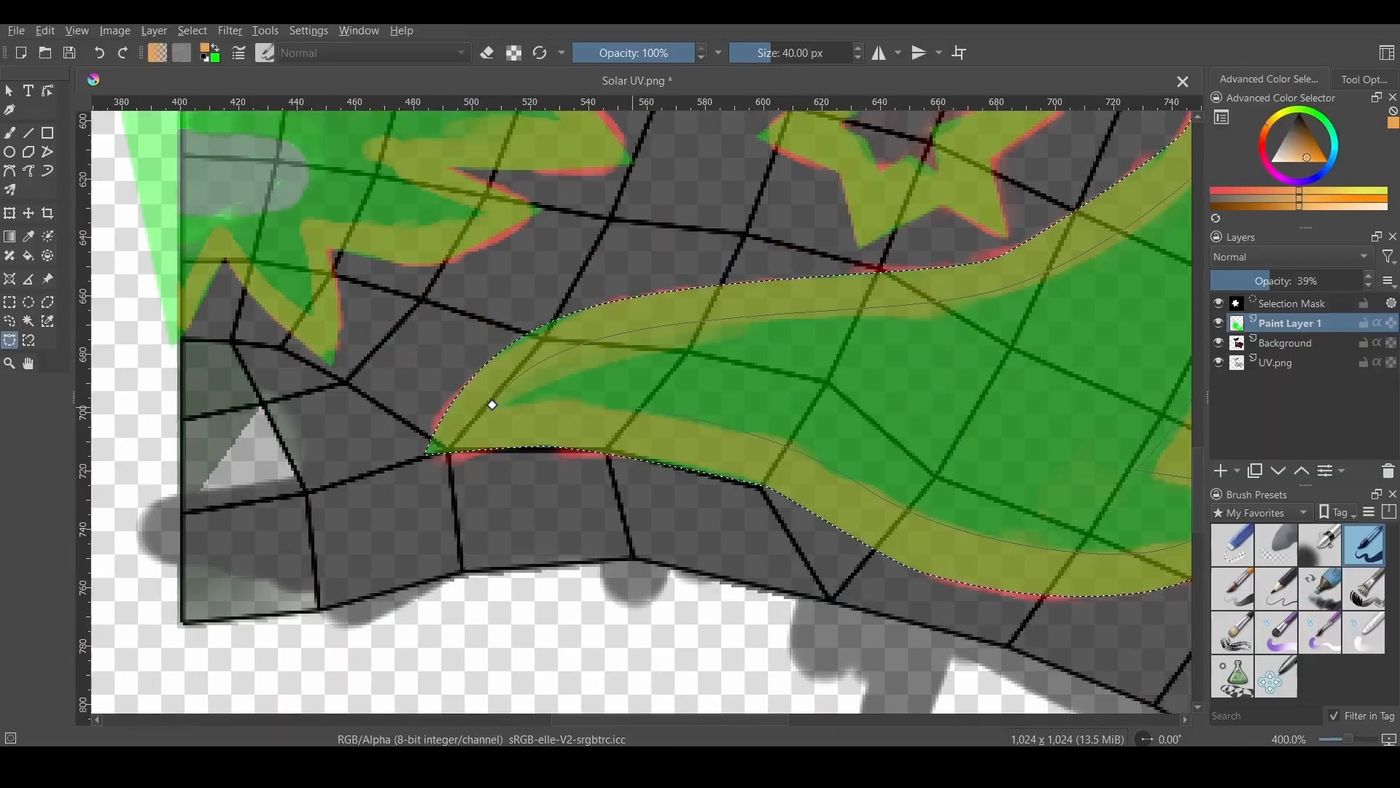
{"action": "left_click", "coordinate": [491, 400]}
{"action": "key", "text": "Delete"}
{"action": "scroll", "coordinate": [680, 399], "scroll_direction": "down", "scroll_amount": 2}
{"action": "key", "text": "ctrl+shift+a"}
- Trim the inside of the swoosh's upper band and cut away its uneven right arm with Bezier selections
{"action": "scroll", "coordinate": [1057, 325], "scroll_direction": "up", "scroll_amount": 5}
{"action": "left_click", "coordinate": [469, 181]}
{"action": "scroll", "coordinate": [642, 412], "scroll_direction": "down", "scroll_amount": 5}
{"action": "scroll", "coordinate": [491, 657], "scroll_direction": "up", "scroll_amount": 1}
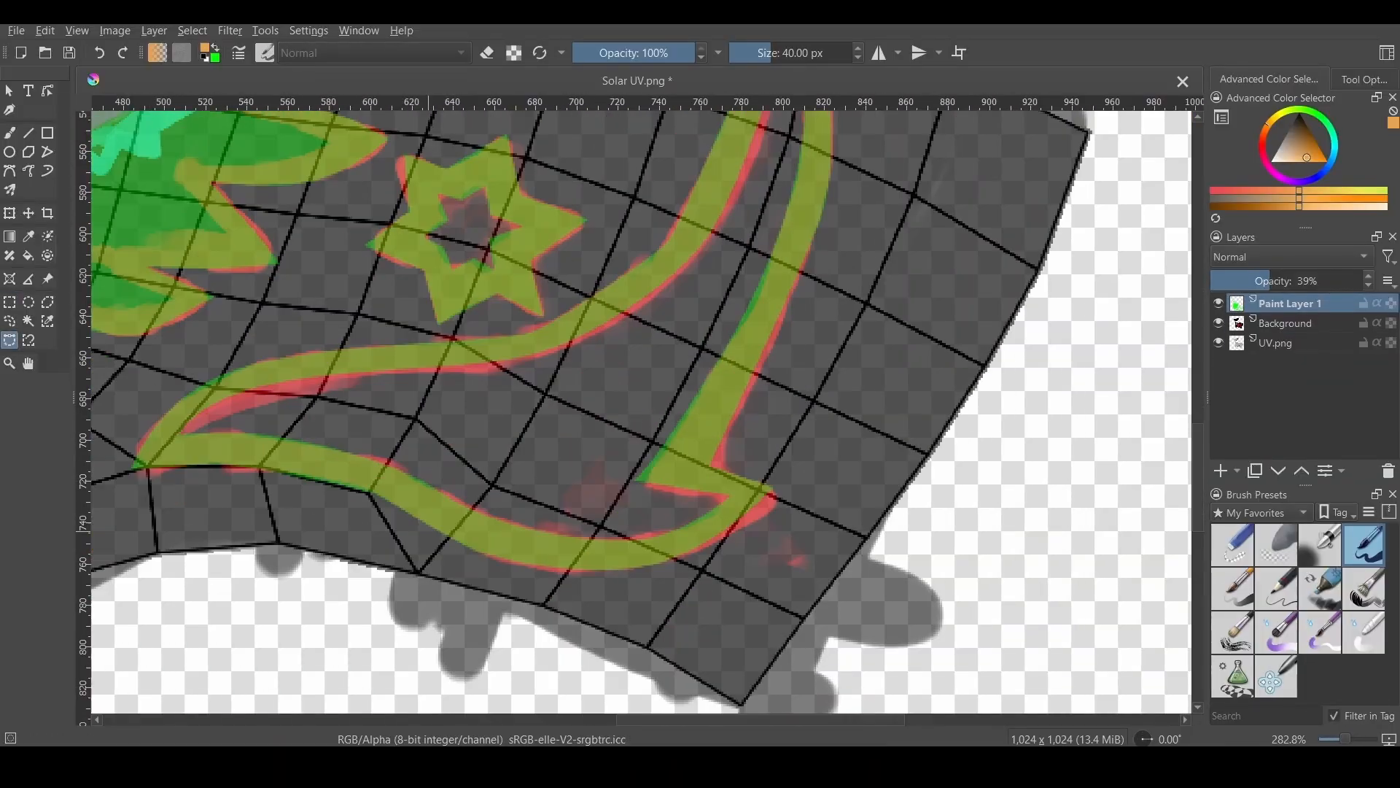
{"action": "middle_click_drag", "start_coordinate": [693, 365], "coordinate": [638, 507]}
{"action": "left_click", "coordinate": [252, 631]}
{"action": "left_click", "coordinate": [331, 545]}
{"action": "left_click", "coordinate": [777, 279]}
{"action": "scroll", "coordinate": [700, 412], "scroll_direction": "down", "scroll_amount": 1}
{"action": "middle_click_drag", "start_coordinate": [700, 365], "coordinate": [685, 397]}
{"action": "scroll", "coordinate": [941, 461], "scroll_direction": "up", "scroll_amount": 3}
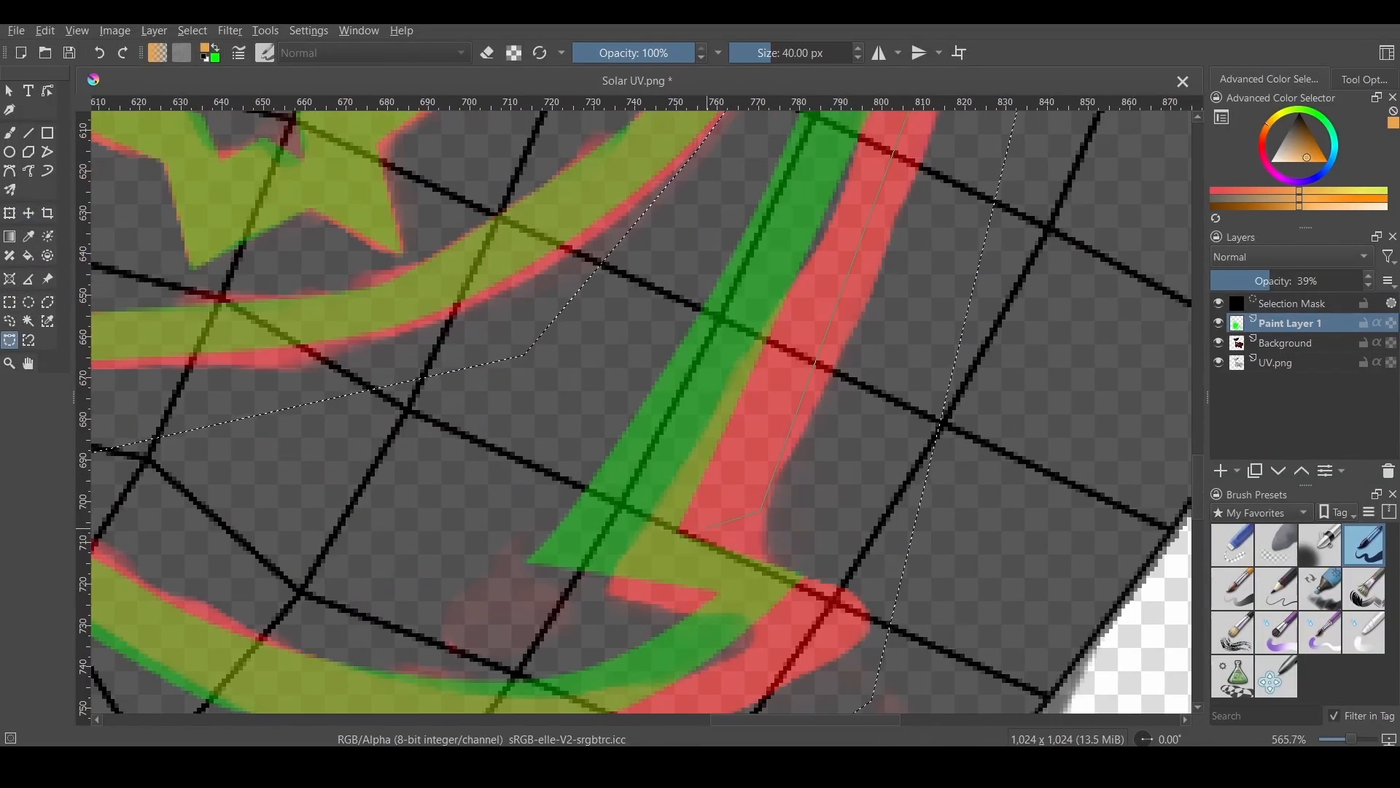
{"action": "key", "text": "Delete"}
{"action": "scroll", "coordinate": [373, 574], "scroll_direction": "up", "scroll_amount": 1}
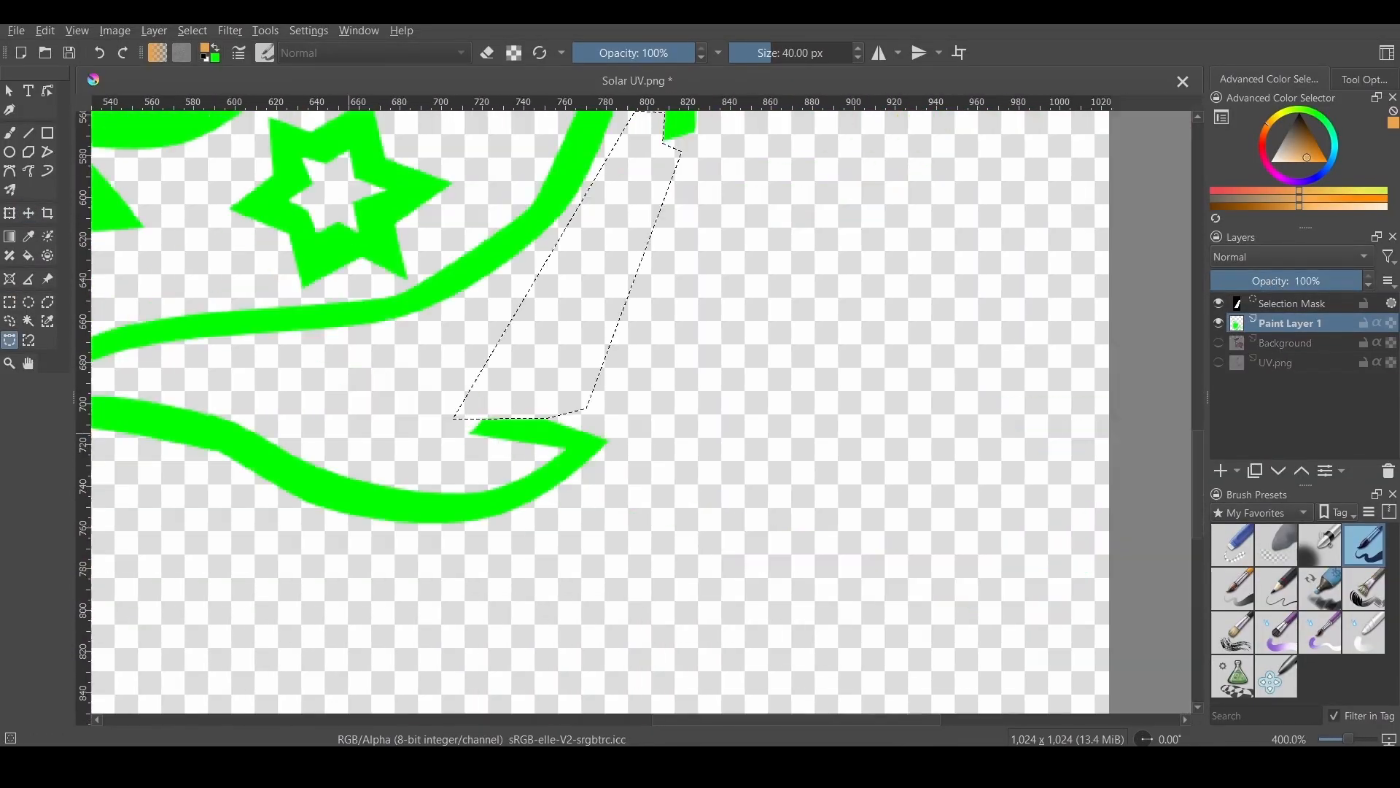
- Outline a straight arm linking the swoosh's lower hook to its upper tip and fill it with green
{"action": "scroll", "coordinate": [656, 365], "scroll_direction": "up", "scroll_amount": 2}
{"action": "left_click", "coordinate": [681, 218]}
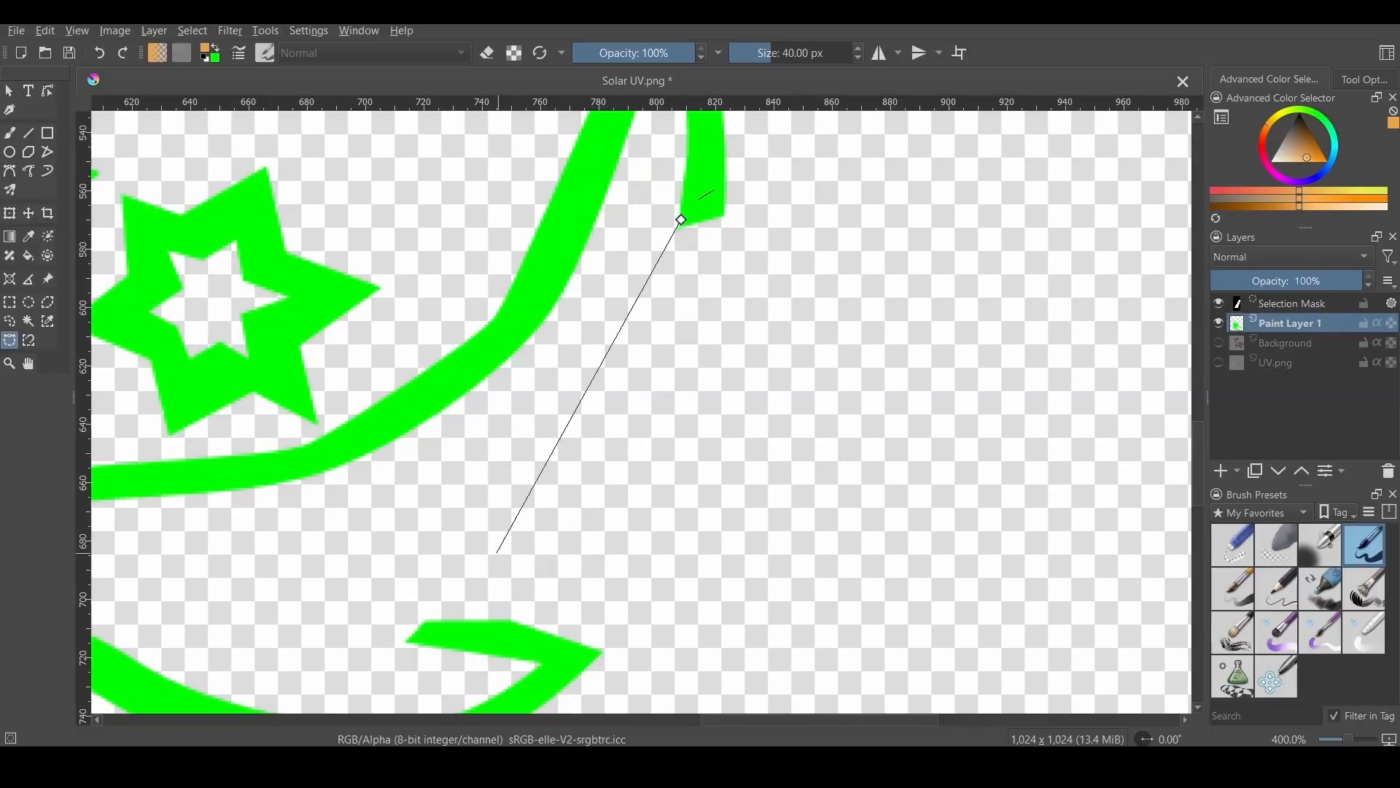
{"action": "left_click", "coordinate": [409, 641]}
{"action": "left_click", "coordinate": [467, 629]}
{"action": "left_click", "coordinate": [713, 219]}
{"action": "left_click", "coordinate": [681, 219]}
{"action": "key", "text": "BackSpace"}
- Clean up the edges of the rebuilt arm's upper bend by deleting excess green with small Bezier selections
{"action": "scroll", "coordinate": [738, 124], "scroll_direction": "up", "scroll_amount": 2}
{"action": "left_click", "coordinate": [731, 322]}
{"action": "key", "text": "Delete"}
{"action": "left_click", "coordinate": [622, 182]}
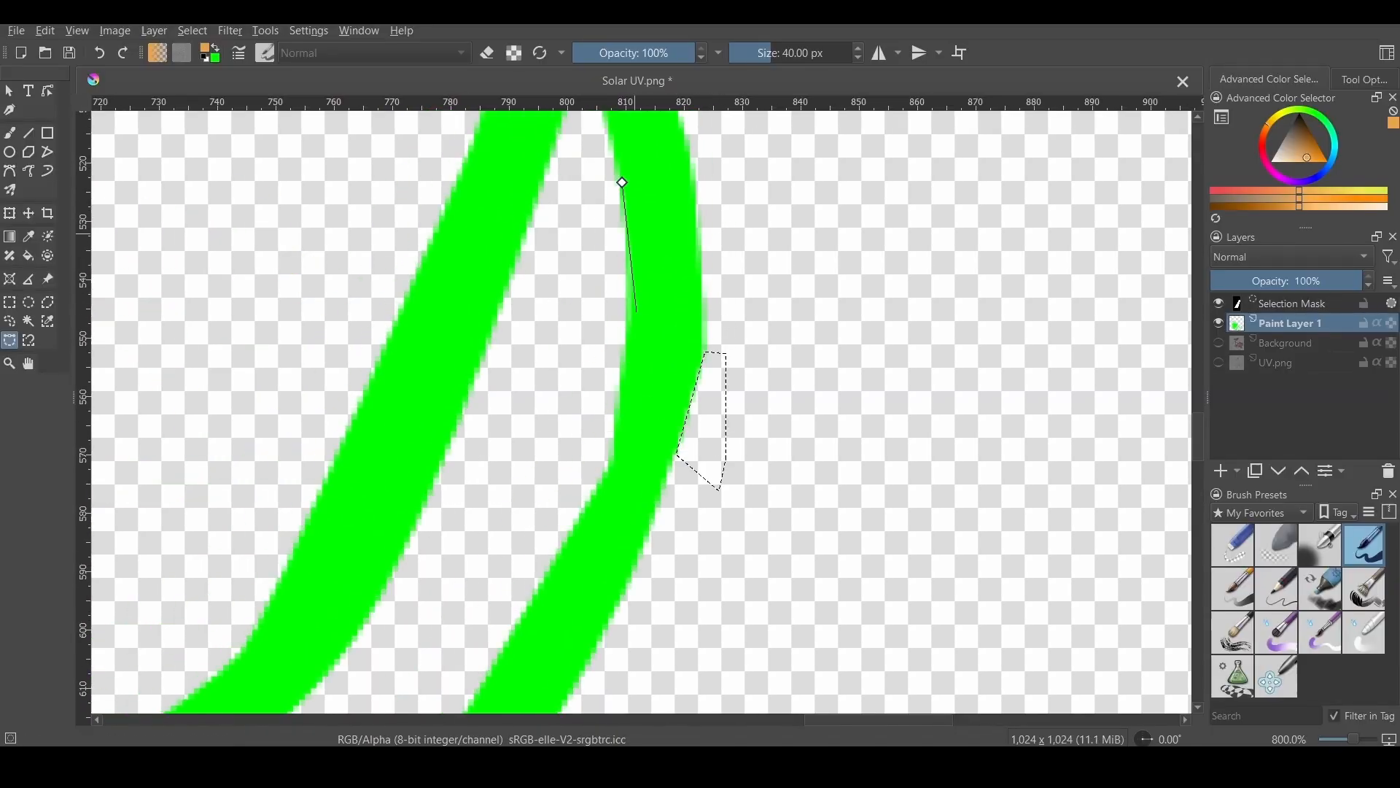
{"action": "left_click", "coordinate": [691, 409]}
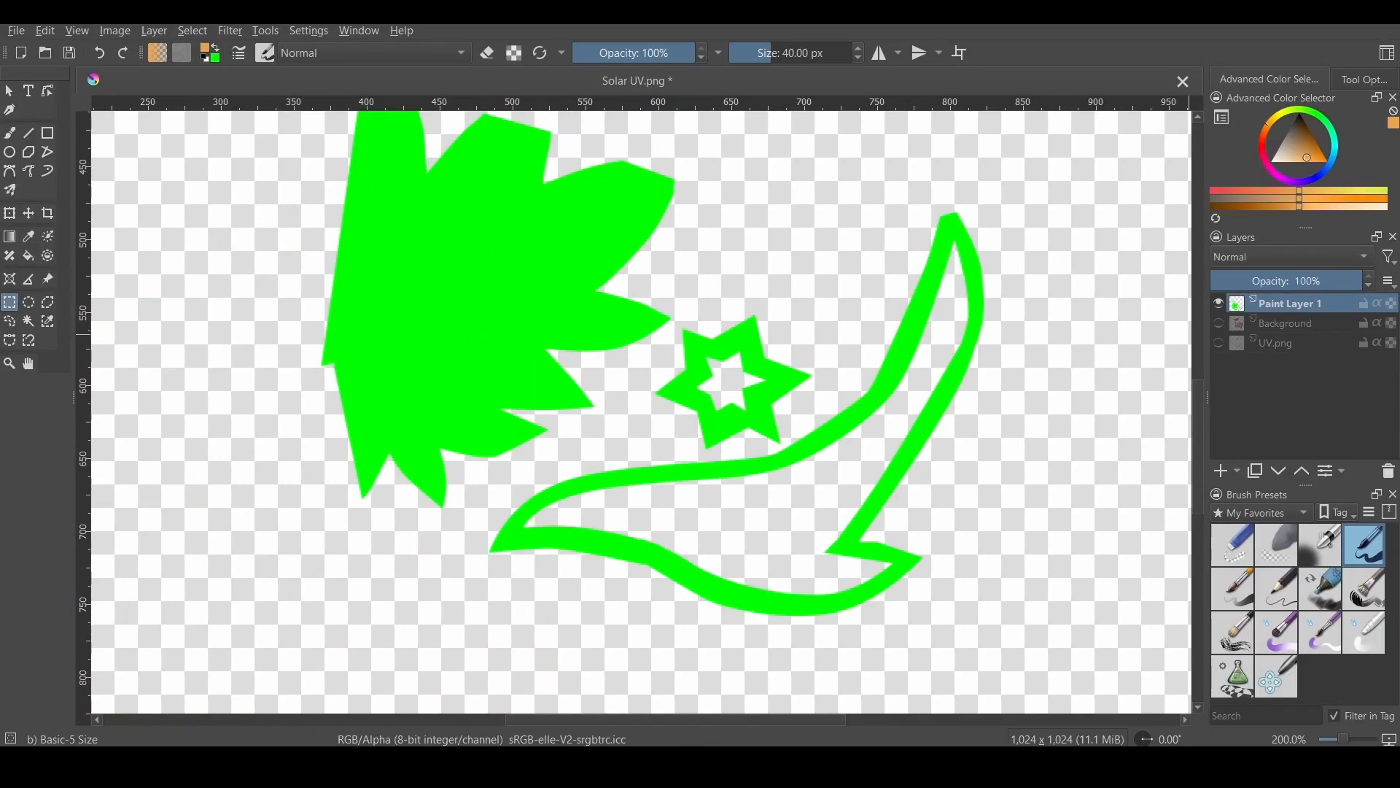
- Show the Background and UV.png layers in place of Paint Layer 1 and add a new paint layer
{"action": "left_click", "coordinate": [1218, 303]}
{"action": "left_click", "coordinate": [1219, 323]}
{"action": "left_click", "coordinate": [1218, 342]}
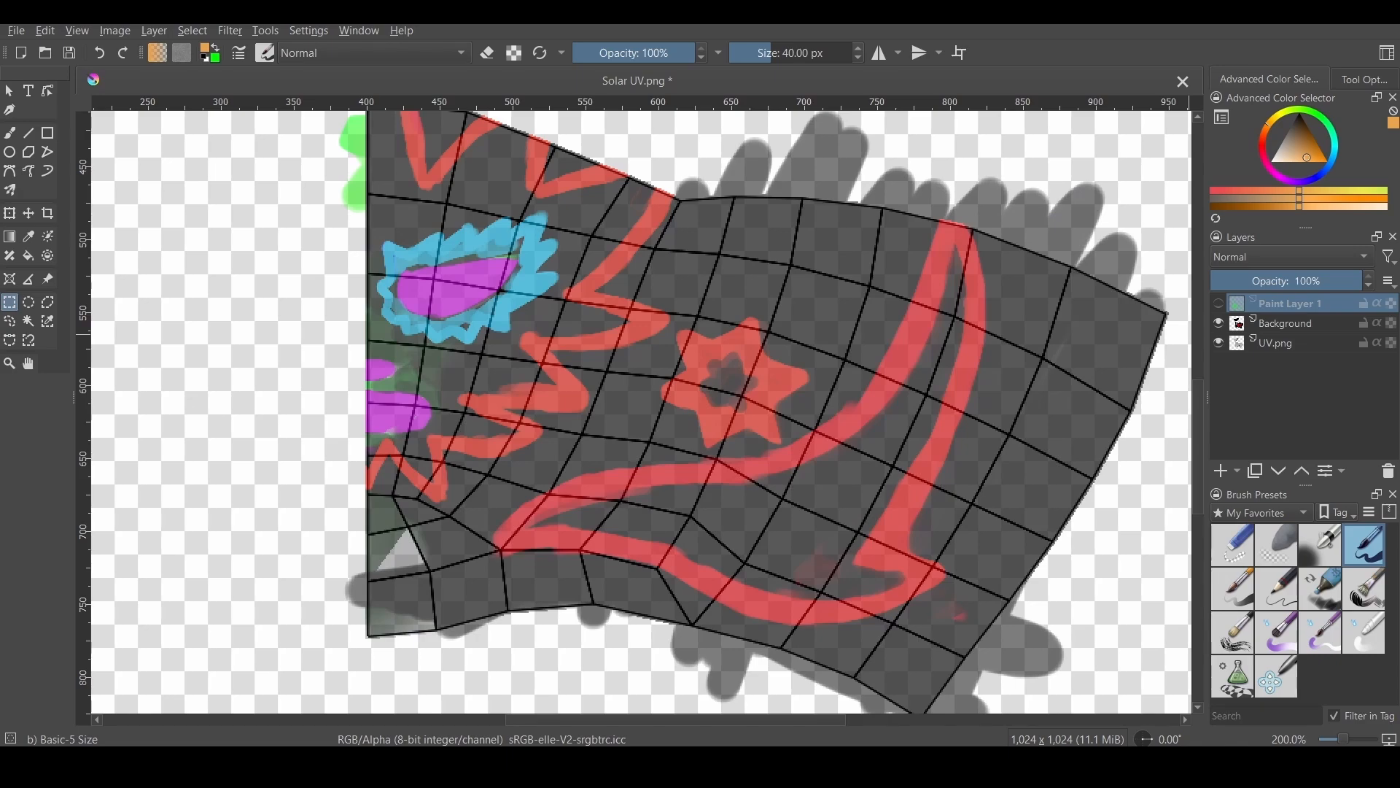
{"action": "key", "text": "Insert"}
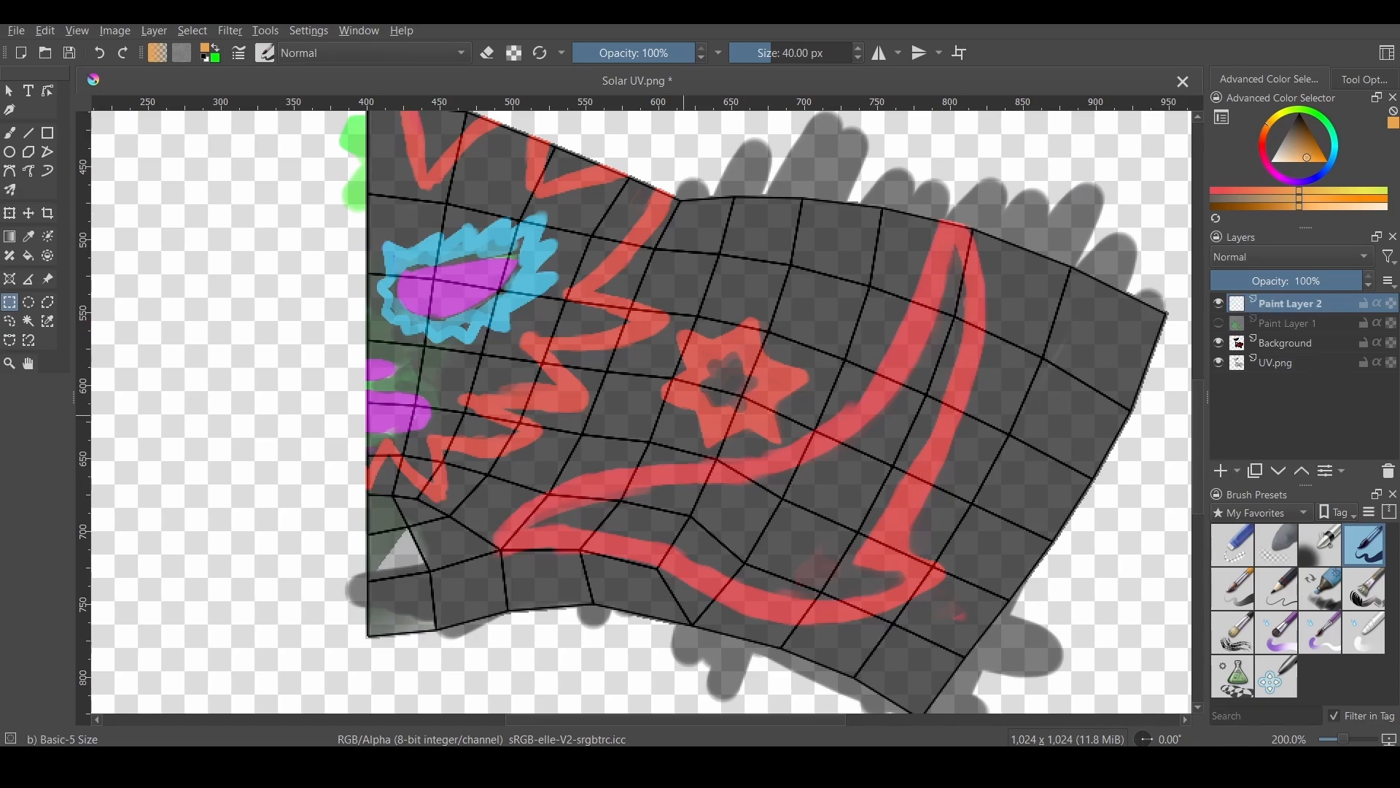
- Outline the two purple nose and mouth shapes at the mask's centre line with Bezier selections and fill each with green
{"action": "left_click", "coordinate": [9, 340]}
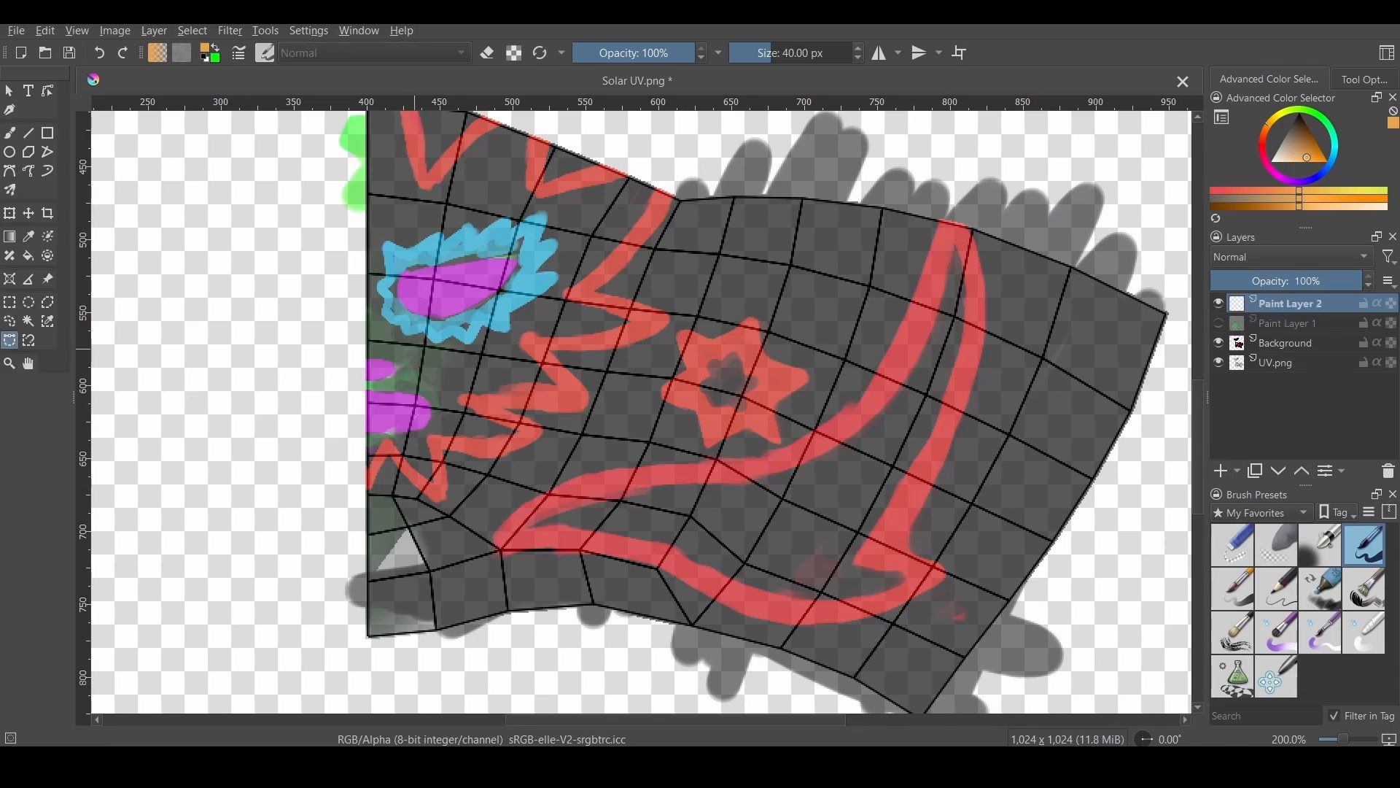
{"action": "scroll", "coordinate": [369, 372], "scroll_direction": "up", "scroll_amount": 5, "text": "ctrl"}
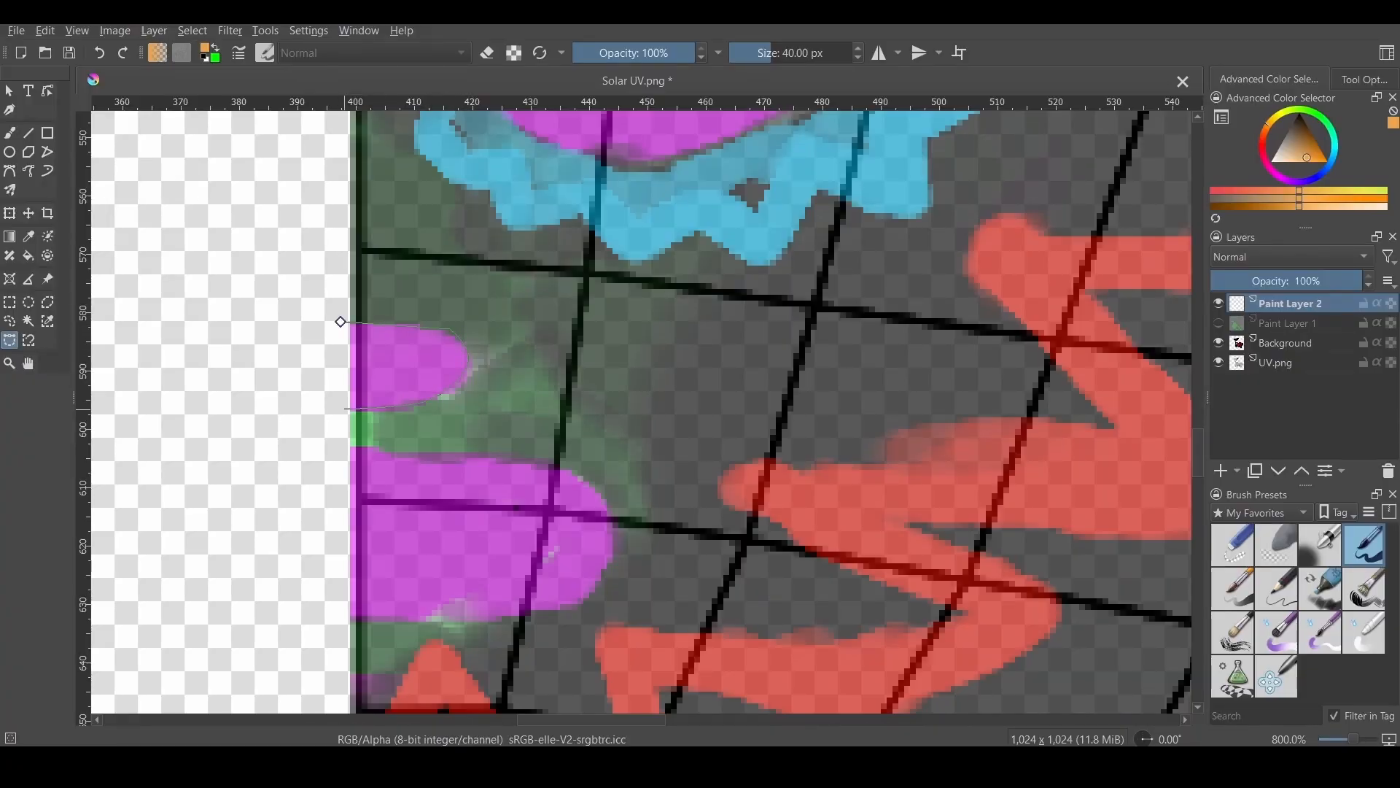
{"action": "left_click", "coordinate": [341, 322]}
{"action": "key", "text": "shift+BackSpace"}
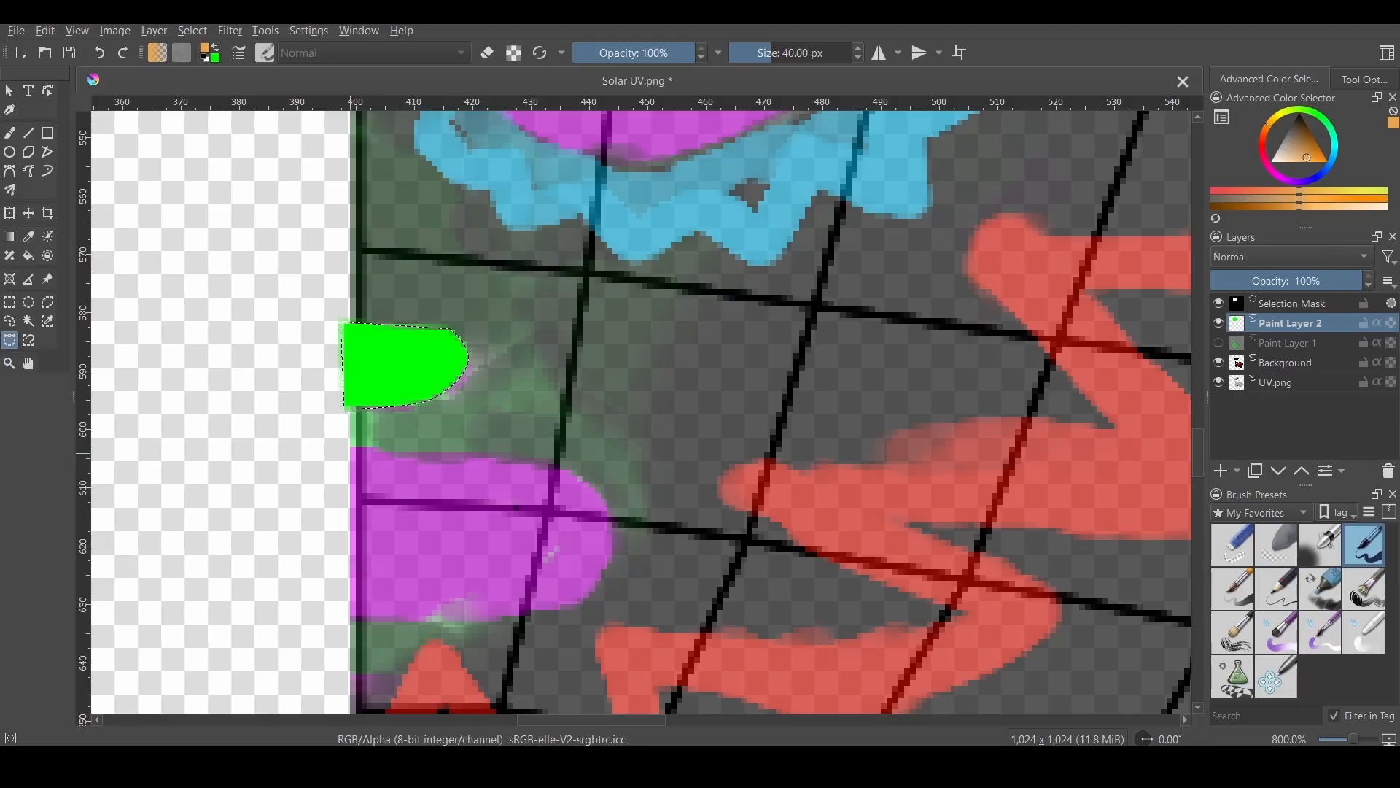
{"action": "left_click", "coordinate": [344, 455]}
{"action": "left_click_drag", "start_coordinate": [612, 552], "coordinate": [612, 554]}
{"action": "left_click_drag", "start_coordinate": [480, 622], "coordinate": [328, 634]}
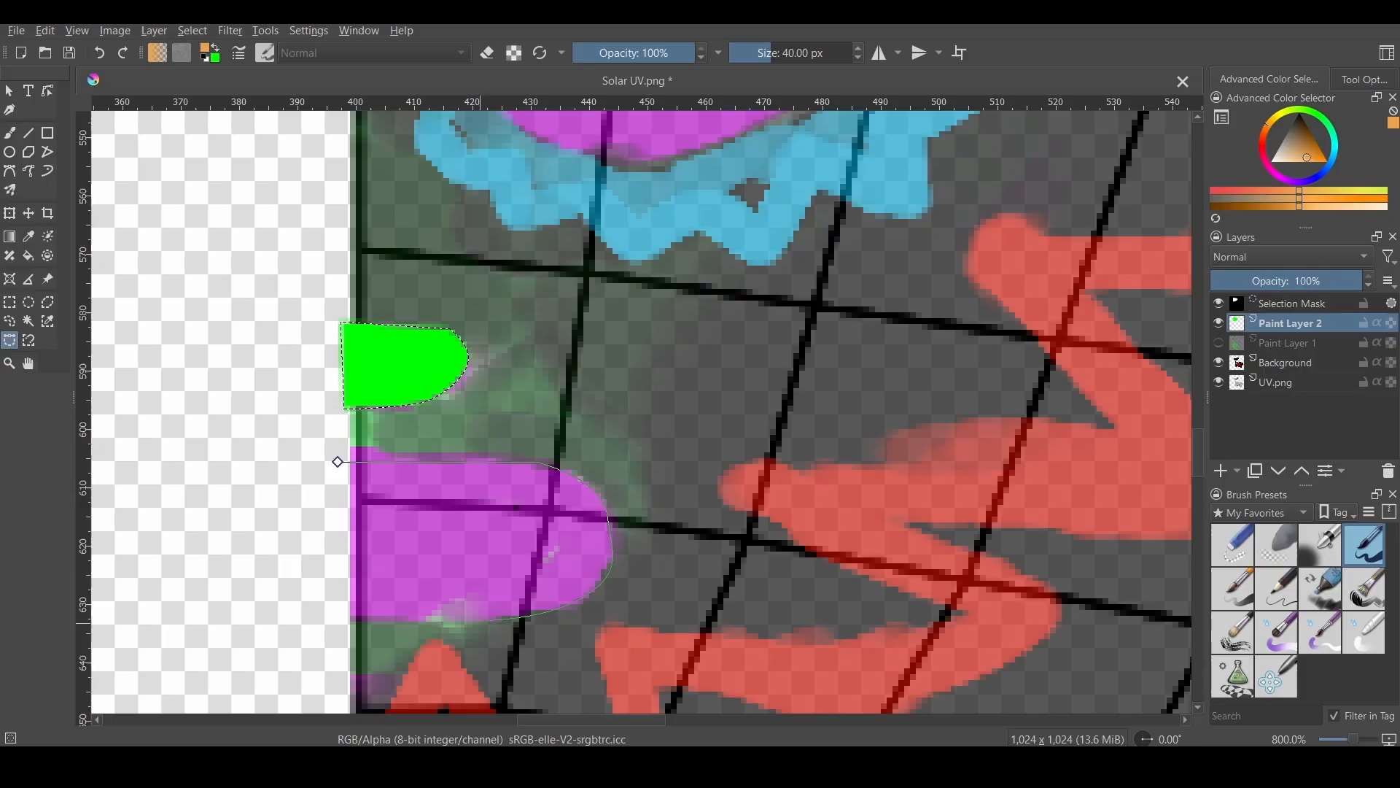
{"action": "left_click", "coordinate": [340, 616]}
{"action": "left_click", "coordinate": [337, 462]}
{"action": "key", "text": "BackSpace"}
- Trace the purple eye shape with a Bezier selection and fill it with green
{"action": "middle_click_drag", "start_coordinate": [409, 321], "coordinate": [414, 671]}
{"action": "left_click", "coordinate": [954, 265]}
{"action": "left_click", "coordinate": [531, 316]}
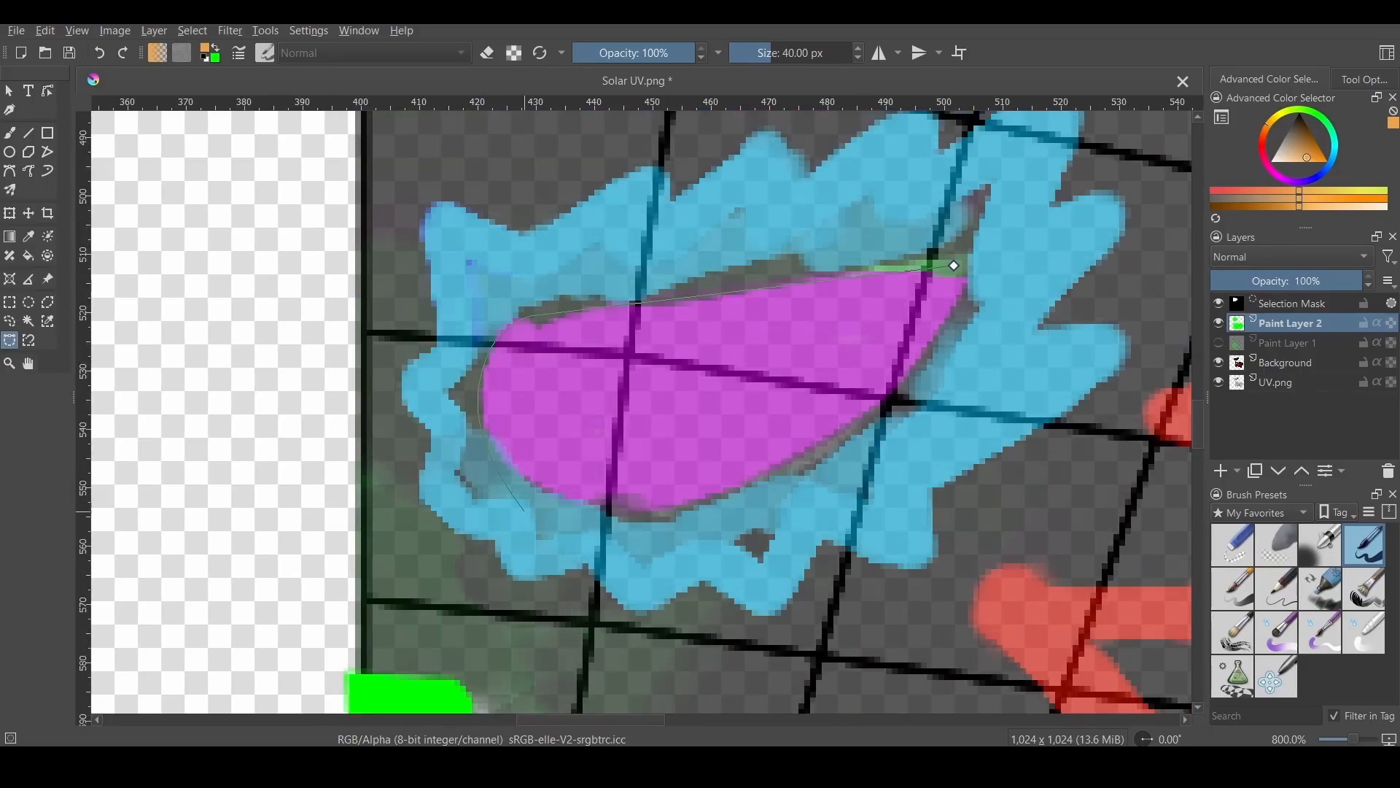
{"action": "left_click", "coordinate": [954, 265]}
{"action": "key", "text": "BackSpace"}
{"action": "scroll", "coordinate": [582, 273], "scroll_direction": "down", "scroll_amount": 3}
- Turn the eye, nose and mouth shapes on Paint Layer 2 black with an HSV adjustment
{"action": "key", "text": "ctrl+r"}
{"action": "left_click", "coordinate": [594, 275]}
{"action": "key", "text": "ctrl+u"}
{"action": "left_click_drag", "start_coordinate": [989, 229], "coordinate": [831, 230]}
{"action": "left_click", "coordinate": [1108, 453]}
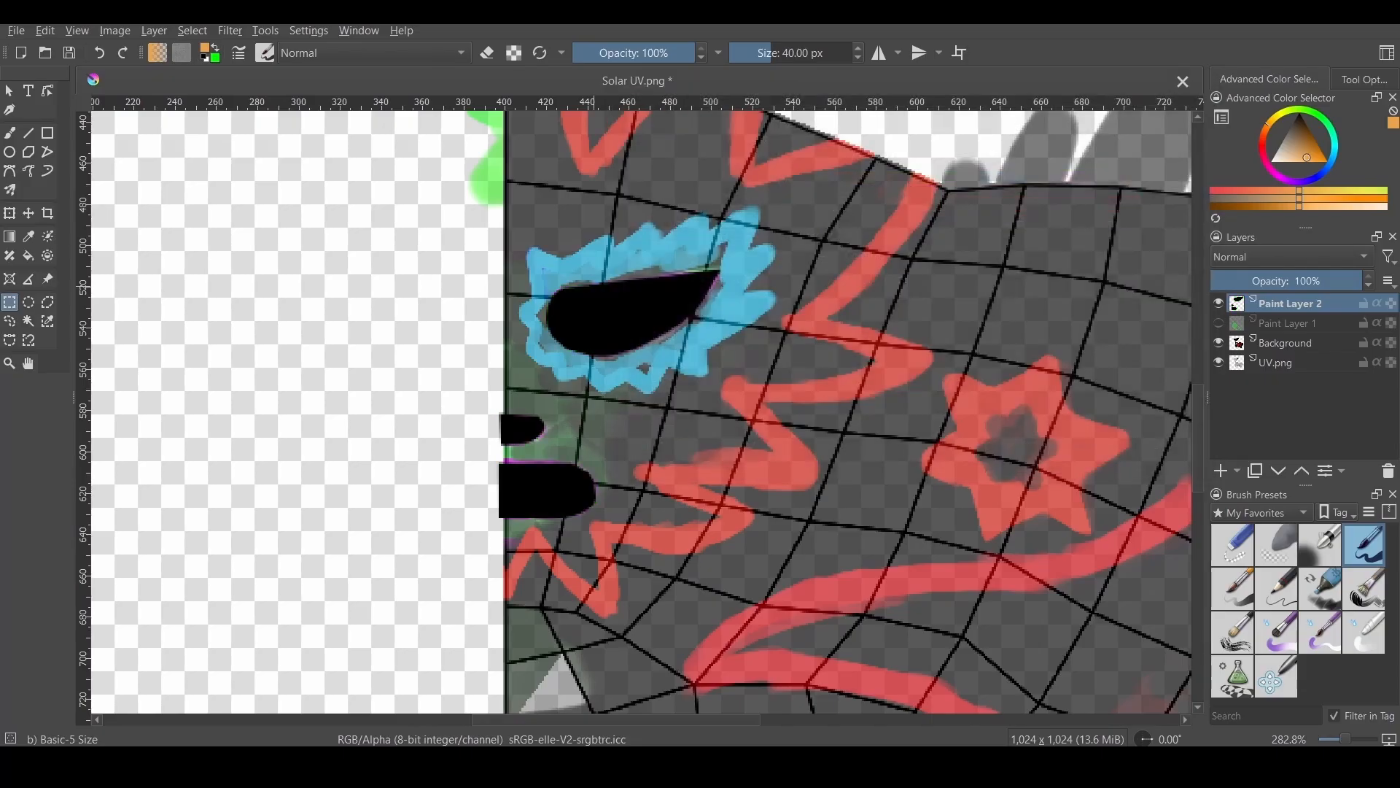
- Invert the colours of Paint Layer 1 so its green shapes turn magenta, and hide the layer again
{"action": "left_click", "coordinate": [1288, 323]}
{"action": "left_click", "coordinate": [1219, 323]}
{"action": "key", "text": "ctrl+i"}
{"action": "left_click", "coordinate": [1219, 323]}
- Add a paint layer above Paint Layer 1 and trace the upper spikes of the blue eye surround with a straight-edged Bezier selection
{"action": "left_click", "coordinate": [1221, 471]}
{"action": "left_click", "coordinate": [10, 340]}
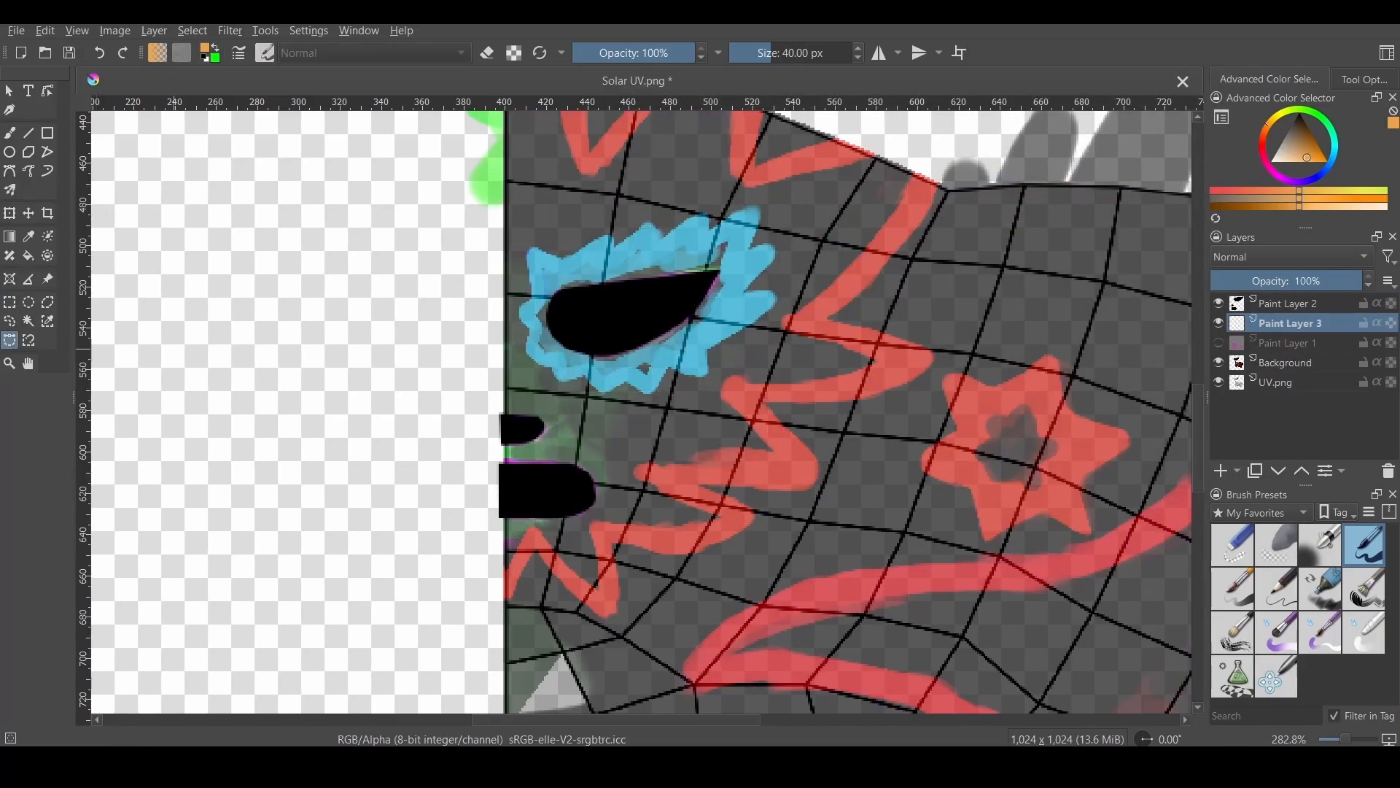
{"action": "scroll", "coordinate": [514, 311], "scroll_direction": "up", "scroll_amount": 4}
{"action": "middle_click_drag", "start_coordinate": [513, 311], "coordinate": [479, 498]}
{"action": "left_click", "coordinate": [490, 480]}
{"action": "left_click", "coordinate": [562, 446]}
{"action": "left_click", "coordinate": [535, 238]}
{"action": "left_click", "coordinate": [1062, 216]}
{"action": "middle_click_drag", "start_coordinate": [1062, 216], "coordinate": [659, 377]}
{"action": "left_click", "coordinate": [835, 237]}
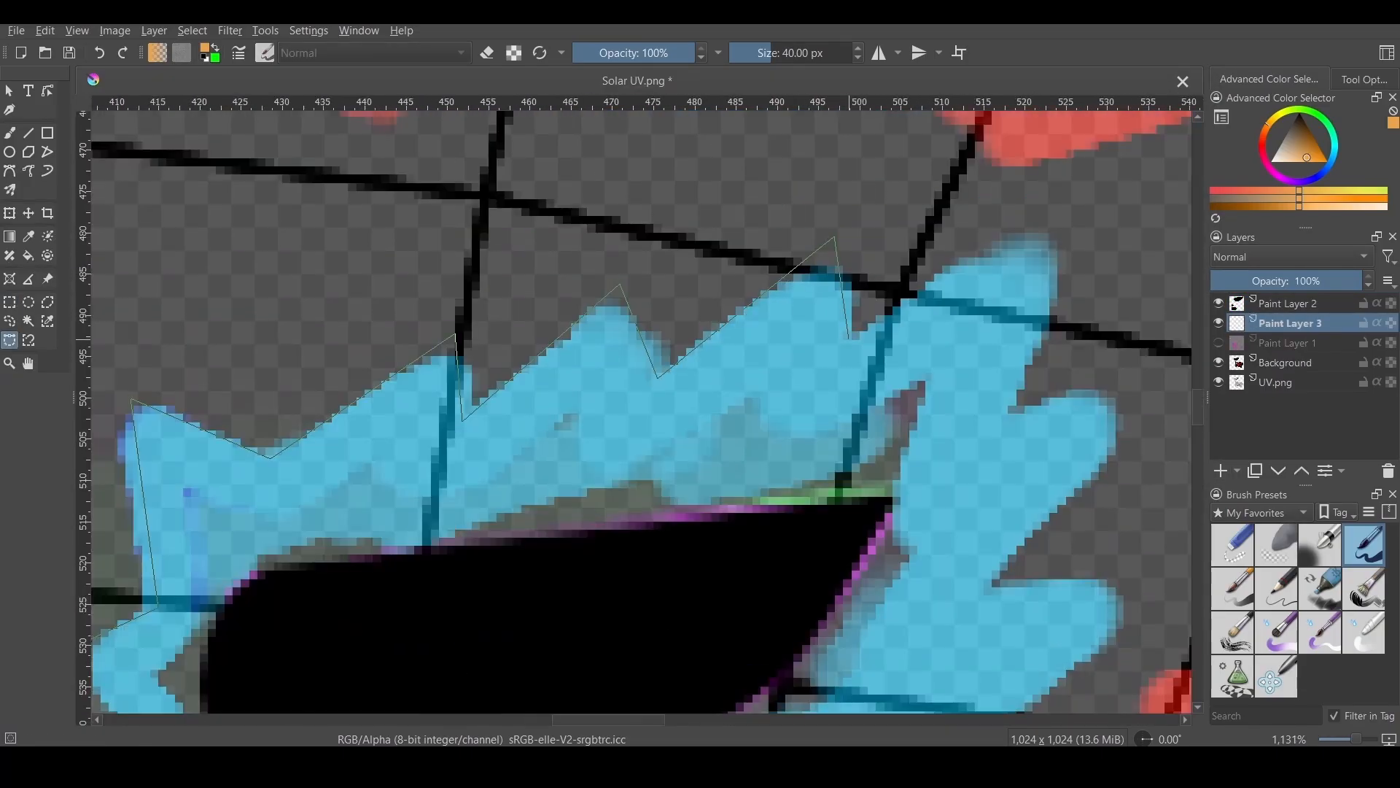
{"action": "left_click", "coordinate": [1124, 386]}
{"action": "left_click", "coordinate": [993, 581]}
- Continue the selection around the eye surround's right and lower spikes, close it and fill it with green
{"action": "middle_click_drag", "start_coordinate": [993, 582], "coordinate": [688, 431]}
{"action": "left_click", "coordinate": [822, 437]}
{"action": "left_click", "coordinate": [539, 667]}
{"action": "middle_click_drag", "start_coordinate": [539, 667], "coordinate": [779, 251]}
{"action": "left_click", "coordinate": [779, 356]}
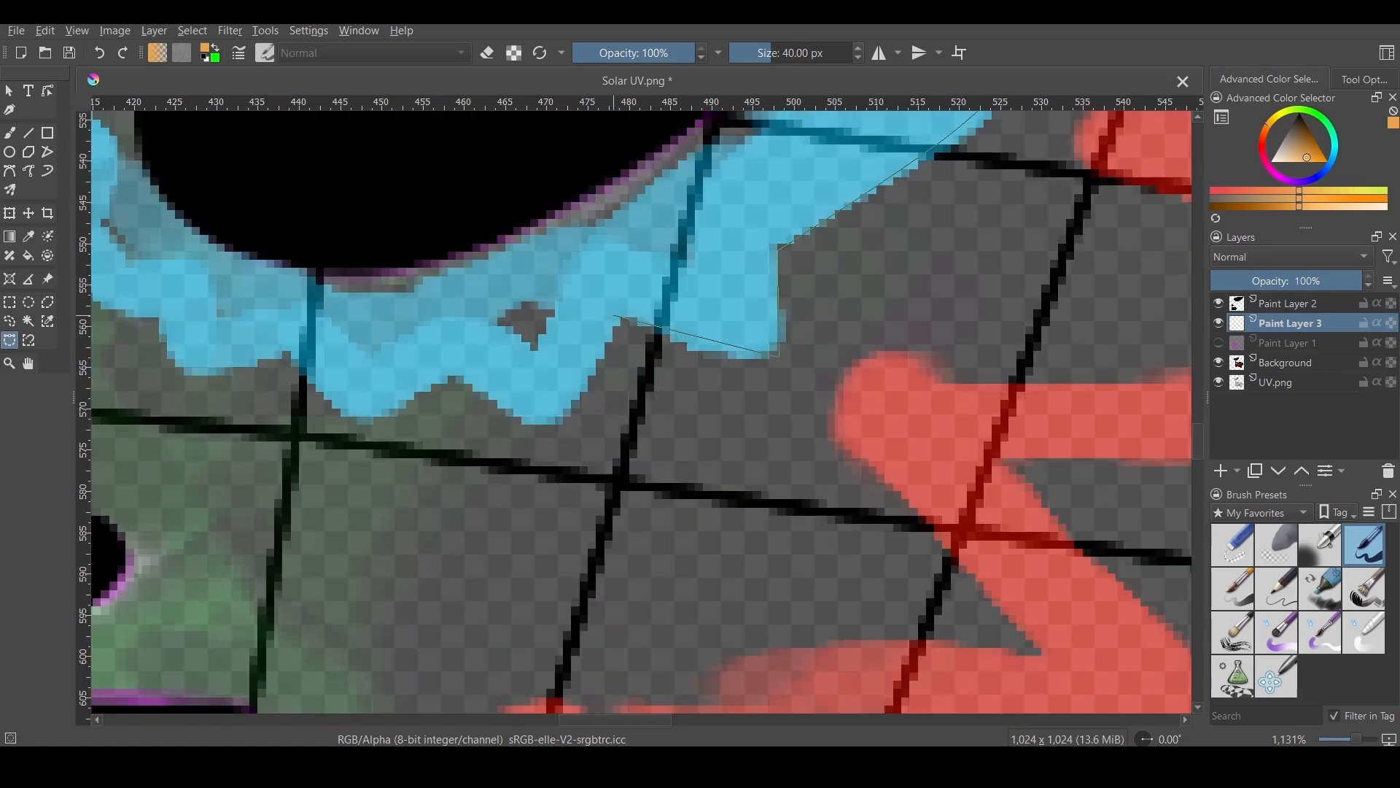
{"action": "left_click", "coordinate": [280, 344]}
{"action": "middle_click_drag", "start_coordinate": [280, 344], "coordinate": [680, 432]}
{"action": "left_click", "coordinate": [410, 170]}
{"action": "scroll", "coordinate": [539, 429], "scroll_direction": "down", "scroll_amount": 4}
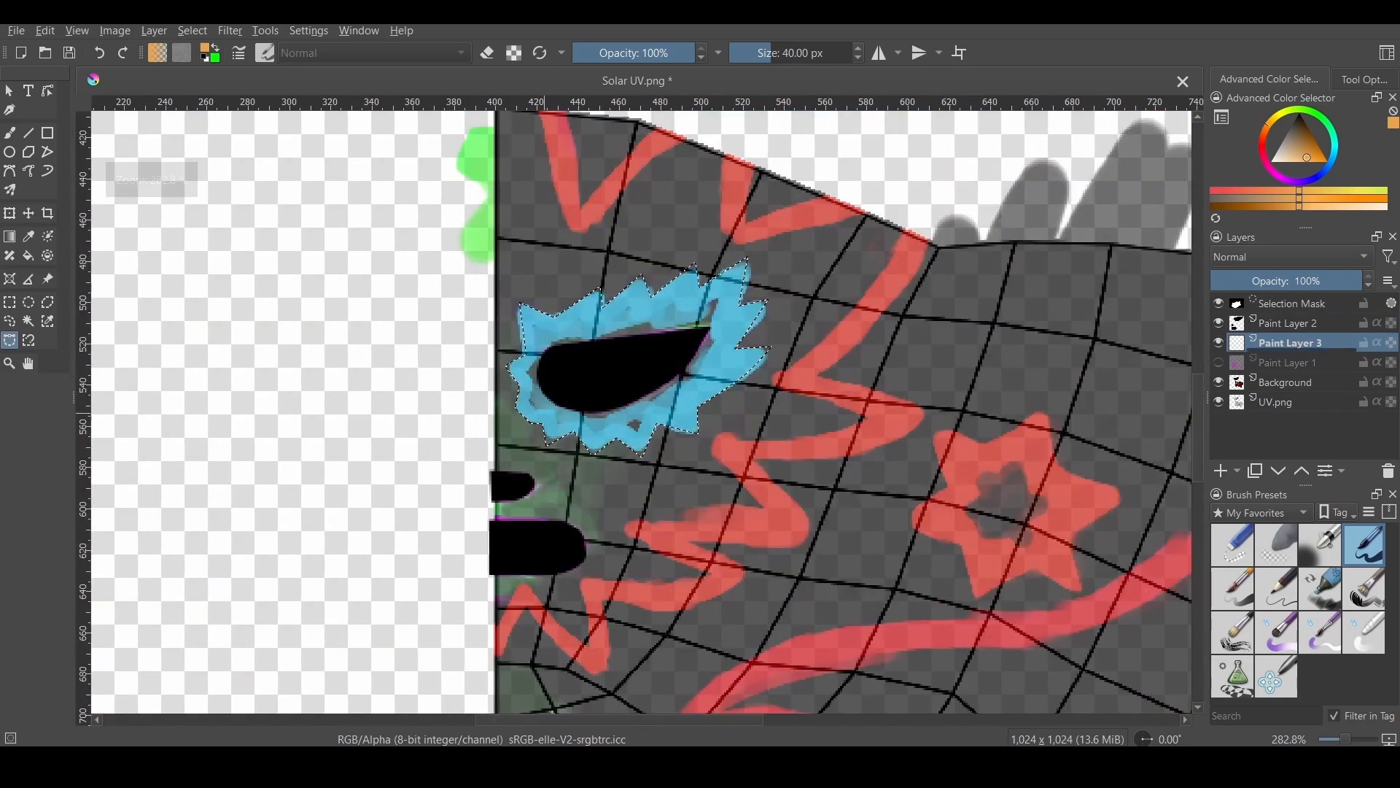
{"action": "key", "text": "BackSpace"}
{"action": "left_click", "coordinate": [9, 302]}
{"action": "left_click", "coordinate": [1179, 380]}
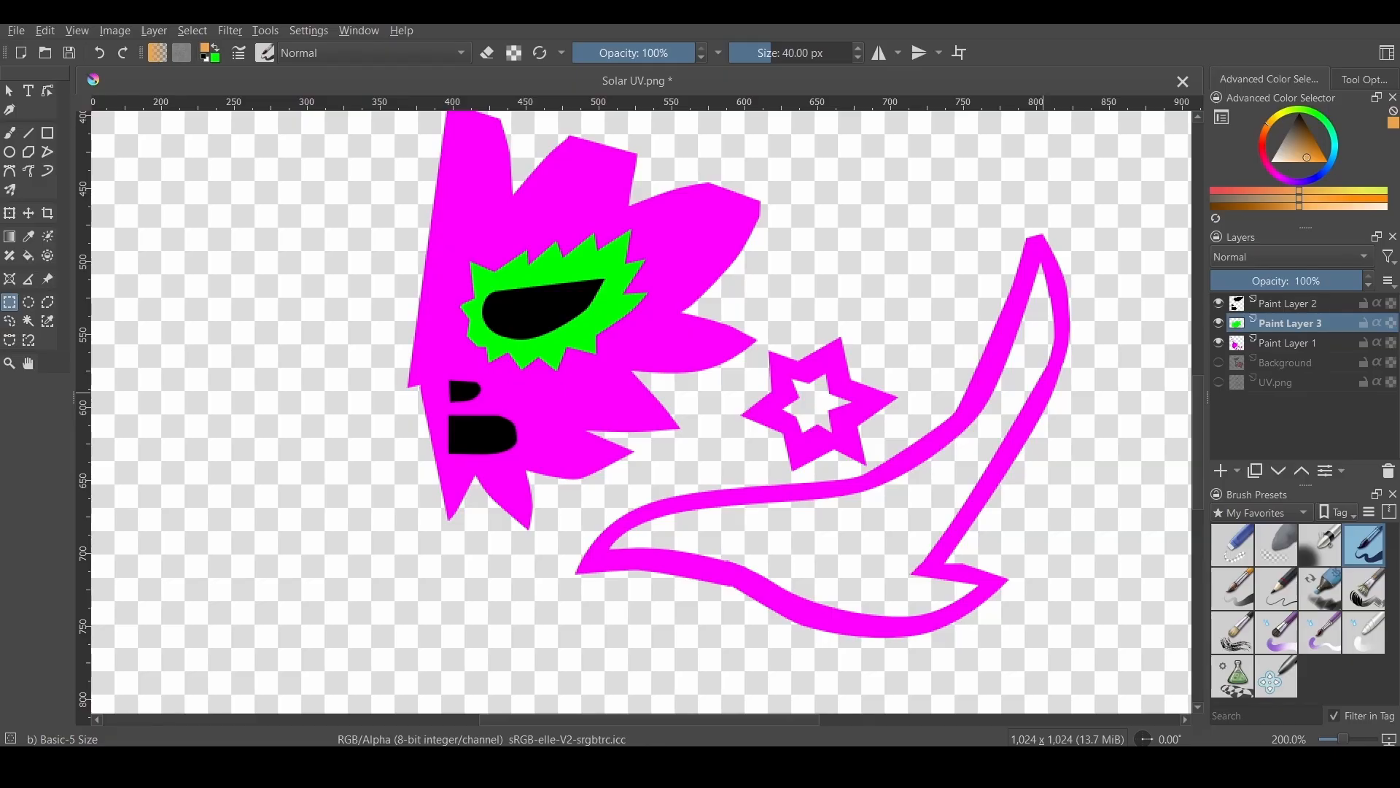
- Add a paint layer above Paint Layer 1, trace a star midway through the magenta star's band and fill it with green
{"action": "left_click", "coordinate": [1287, 343]}
{"action": "left_click", "coordinate": [1221, 471]}
{"action": "scroll", "coordinate": [756, 415], "scroll_direction": "up", "scroll_amount": 3}
{"action": "left_click", "coordinate": [10, 340]}
{"action": "left_click", "coordinate": [769, 401]}
{"action": "left_click", "coordinate": [827, 350]}
{"action": "left_click", "coordinate": [811, 276]}
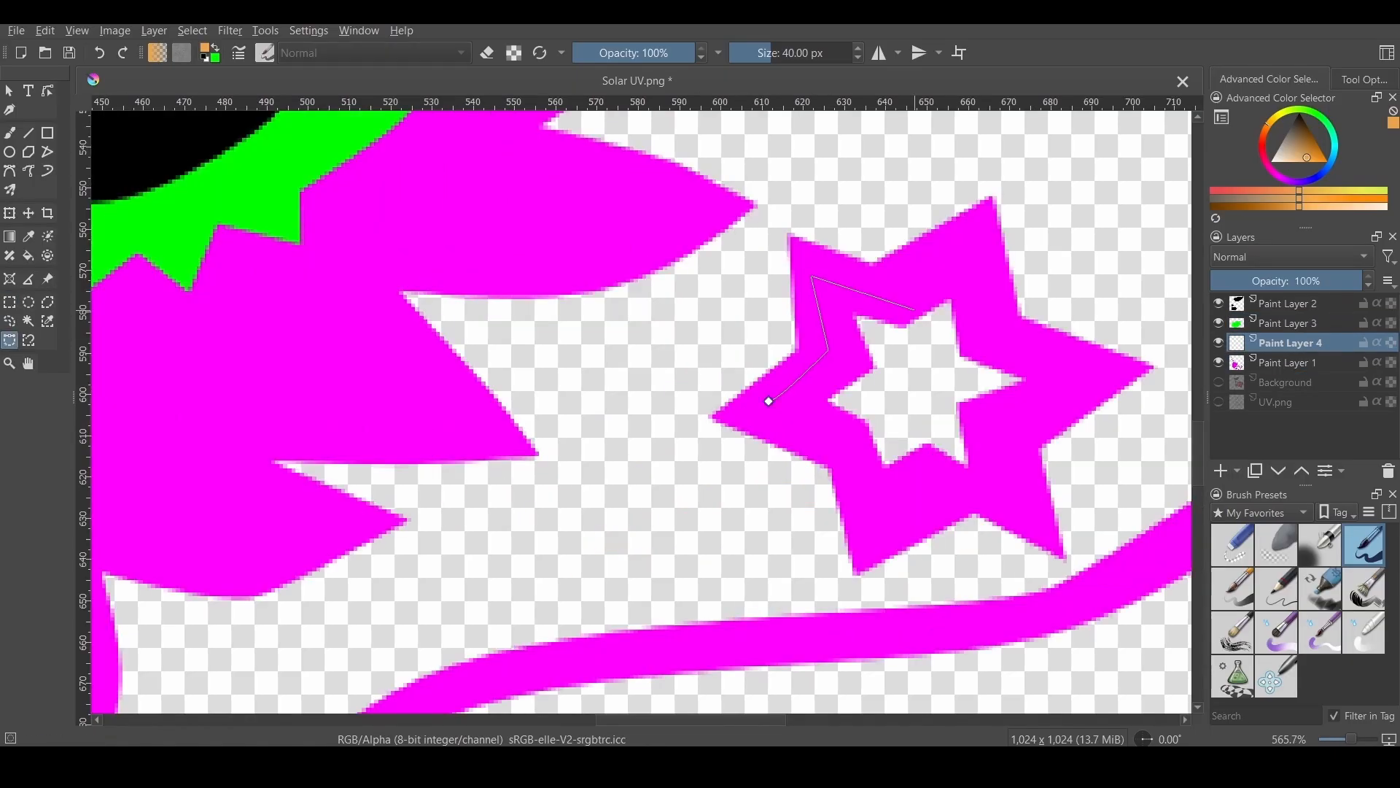
{"action": "left_click", "coordinate": [899, 298]}
{"action": "left_click", "coordinate": [846, 440]}
{"action": "left_click", "coordinate": [769, 401]}
{"action": "scroll", "coordinate": [735, 233], "scroll_direction": "down", "scroll_amount": 2}
{"action": "key", "text": "BackSpace"}
- Undo the star fill, place Paint Layer 4 beneath Paint Layer 1 and refill the star selection with green
{"action": "key", "text": "ctrl+z"}
{"action": "left_click", "coordinate": [1285, 402]}
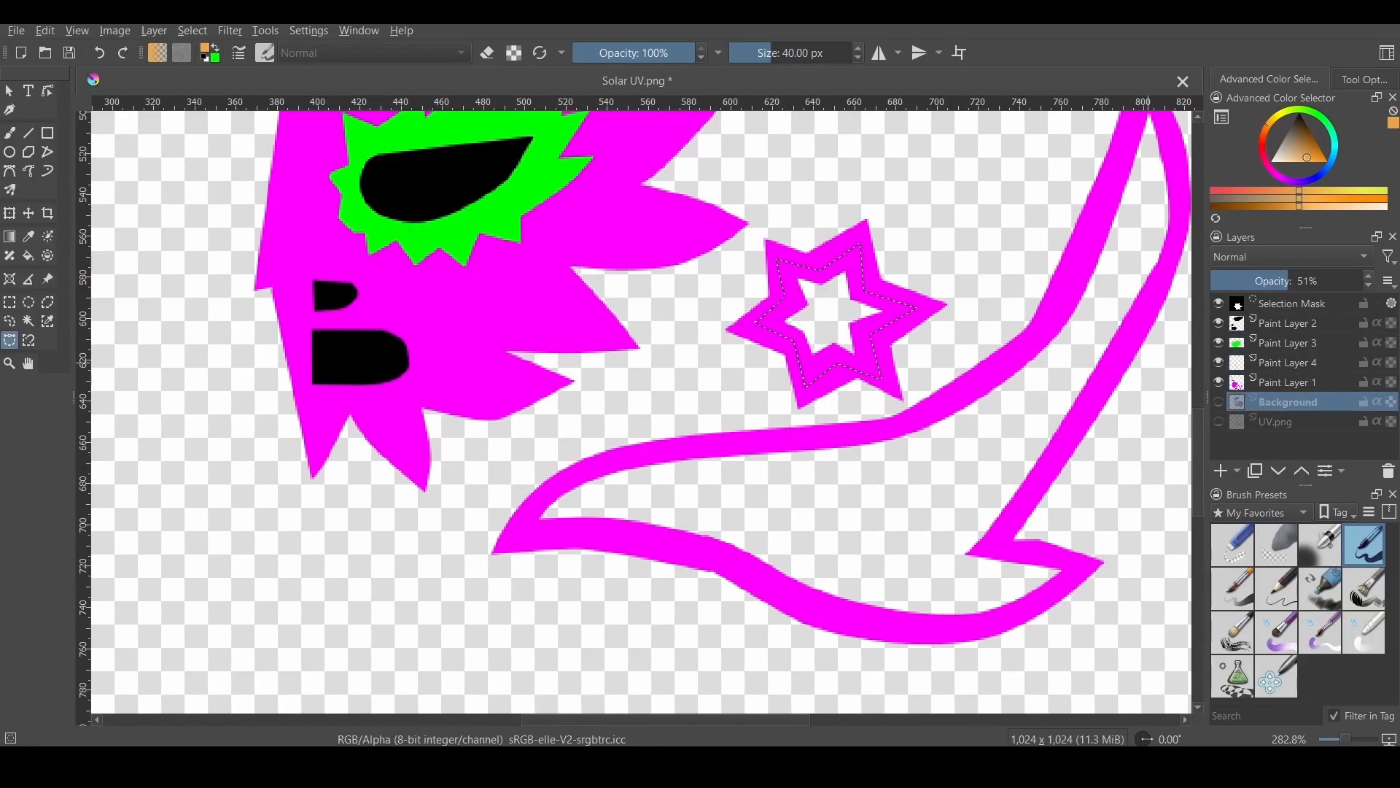
{"action": "scroll", "coordinate": [540, 526], "scroll_direction": "up", "scroll_amount": 1}
- Trace a Bezier selection along the middle of the magenta swoosh's upper band, from its lower-left point to its upper tip
{"action": "left_click", "coordinate": [517, 528]}
{"action": "left_click_drag", "start_coordinate": [929, 399], "coordinate": [985, 398]}
{"action": "middle_click_drag", "start_coordinate": [985, 397], "coordinate": [686, 449]}
{"action": "left_click_drag", "start_coordinate": [742, 438], "coordinate": [795, 416]}
{"action": "left_click_drag", "start_coordinate": [975, 271], "coordinate": [992, 234]}
{"action": "middle_click_drag", "start_coordinate": [992, 233], "coordinate": [802, 494]}
{"action": "left_click", "coordinate": [917, 219]}
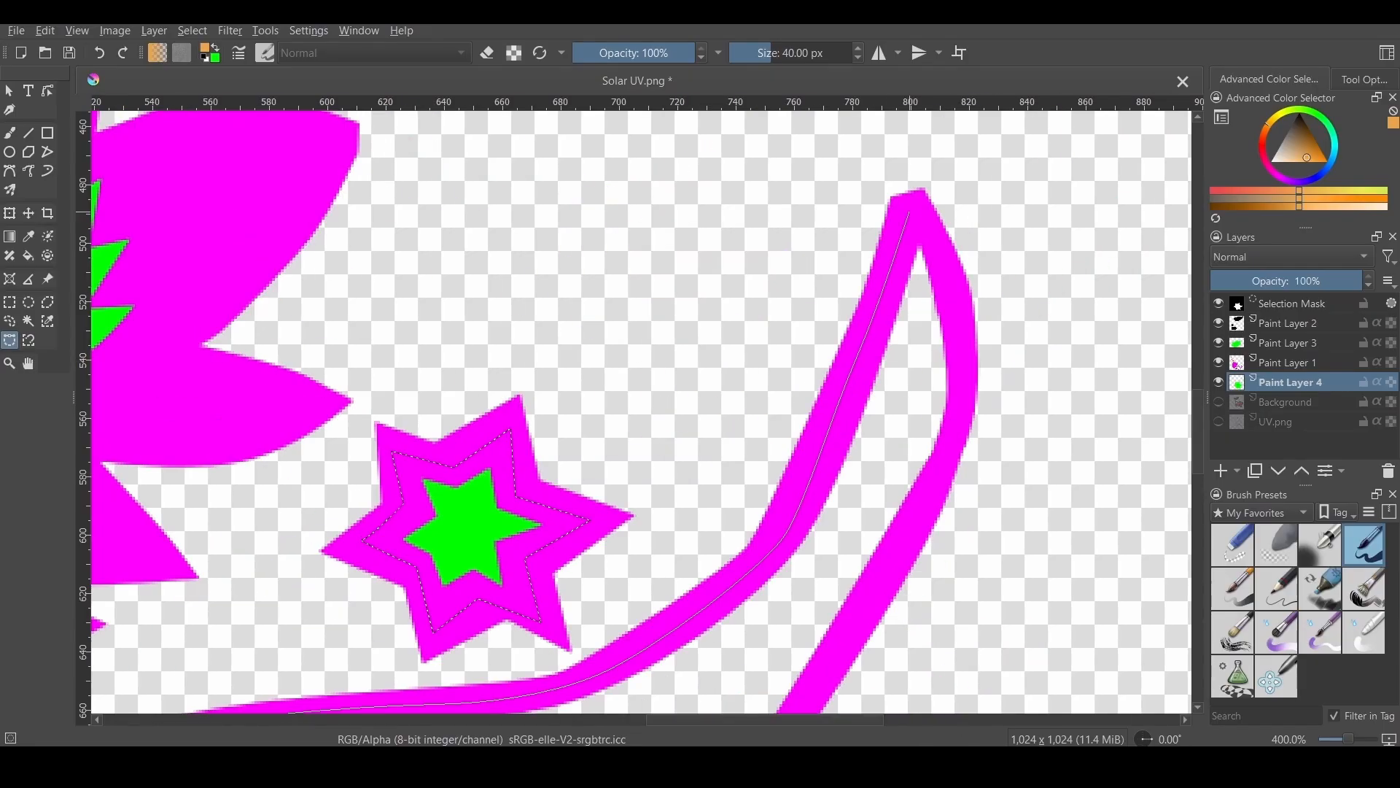
- Continue the selection down the swoosh's right arm, around the hook and along the lower band, close it and fill it with green
{"action": "left_click_drag", "start_coordinate": [958, 398], "coordinate": [948, 445]}
{"action": "middle_click_drag", "start_coordinate": [948, 445], "coordinate": [973, 223]}
{"action": "left_click", "coordinate": [730, 630]}
{"action": "left_click", "coordinate": [848, 660]}
{"action": "middle_click_drag", "start_coordinate": [847, 659], "coordinate": [969, 430]}
{"action": "left_click_drag", "start_coordinate": [758, 523], "coordinate": [664, 516]}
{"action": "left_click_drag", "start_coordinate": [419, 404], "coordinate": [365, 397]}
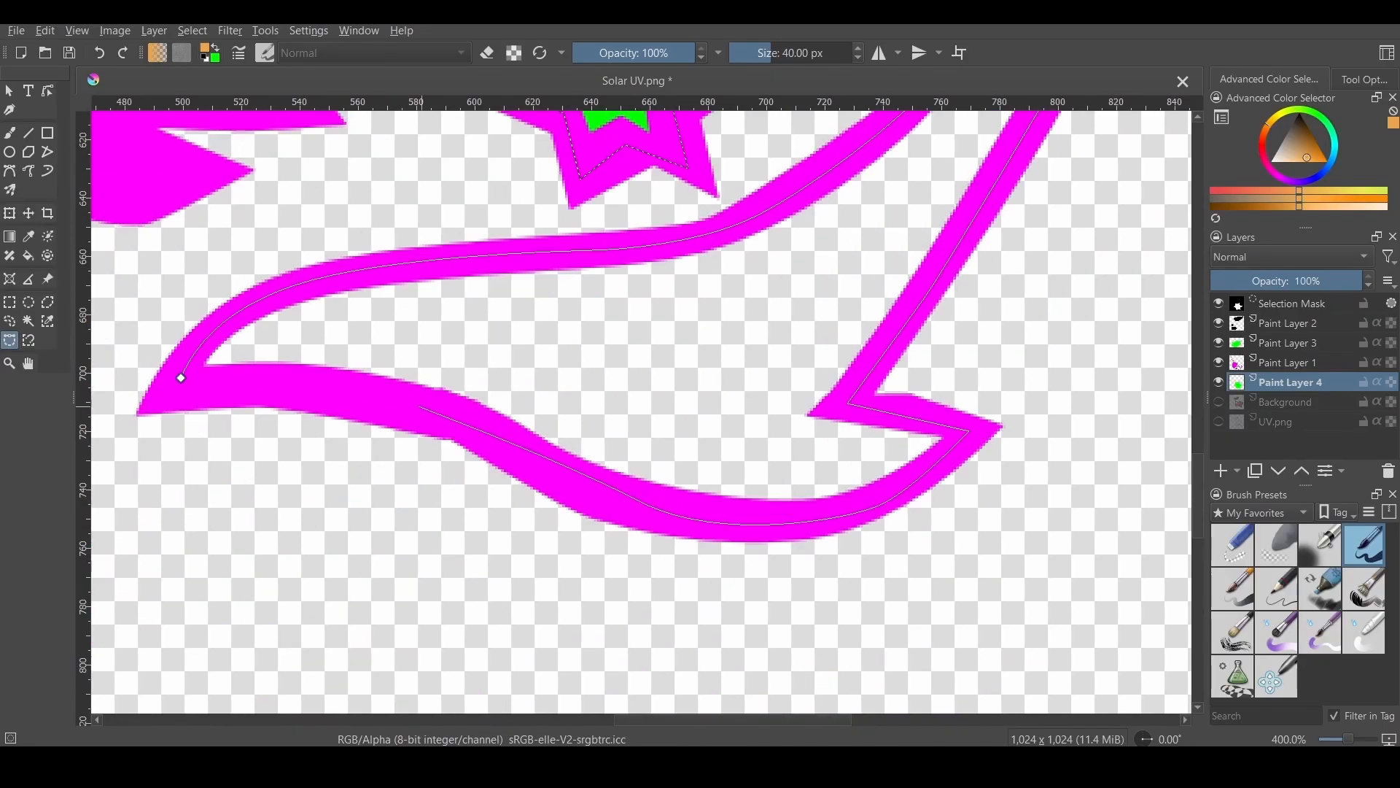
{"action": "left_click", "coordinate": [178, 389]}
{"action": "key", "text": "BackSpace"}
- Clear the selection and recolour the star and swoosh interiors on Paint Layer 4 to blue with an HSV adjustment
{"action": "key", "text": "ctrl+r"}
{"action": "key", "text": "ctrl+shift+a"}
{"action": "scroll", "coordinate": [662, 474], "scroll_direction": "down", "scroll_amount": 3}
{"action": "key", "text": "ctrl+u"}
{"action": "left_click_drag", "start_coordinate": [909, 178], "coordinate": [1037, 178]}
{"action": "left_click", "coordinate": [1021, 447]}
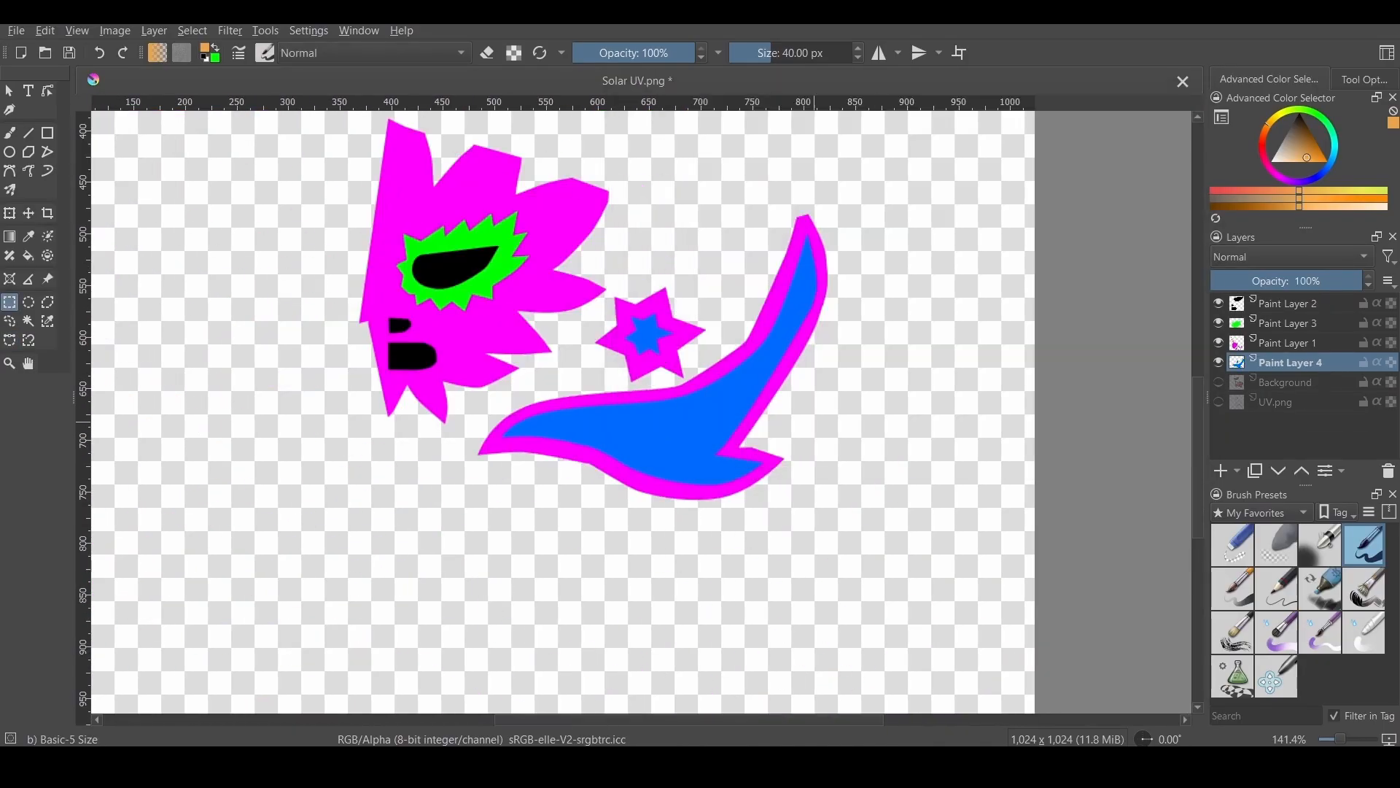
- Show the UV.png layer to check how the coloured shapes sit on the mask wireframe
{"action": "scroll", "coordinate": [684, 244], "scroll_direction": "down", "scroll_amount": 1}
{"action": "middle_click_drag", "start_coordinate": [684, 245], "coordinate": [784, 377]}
{"action": "left_click", "coordinate": [1218, 402]}
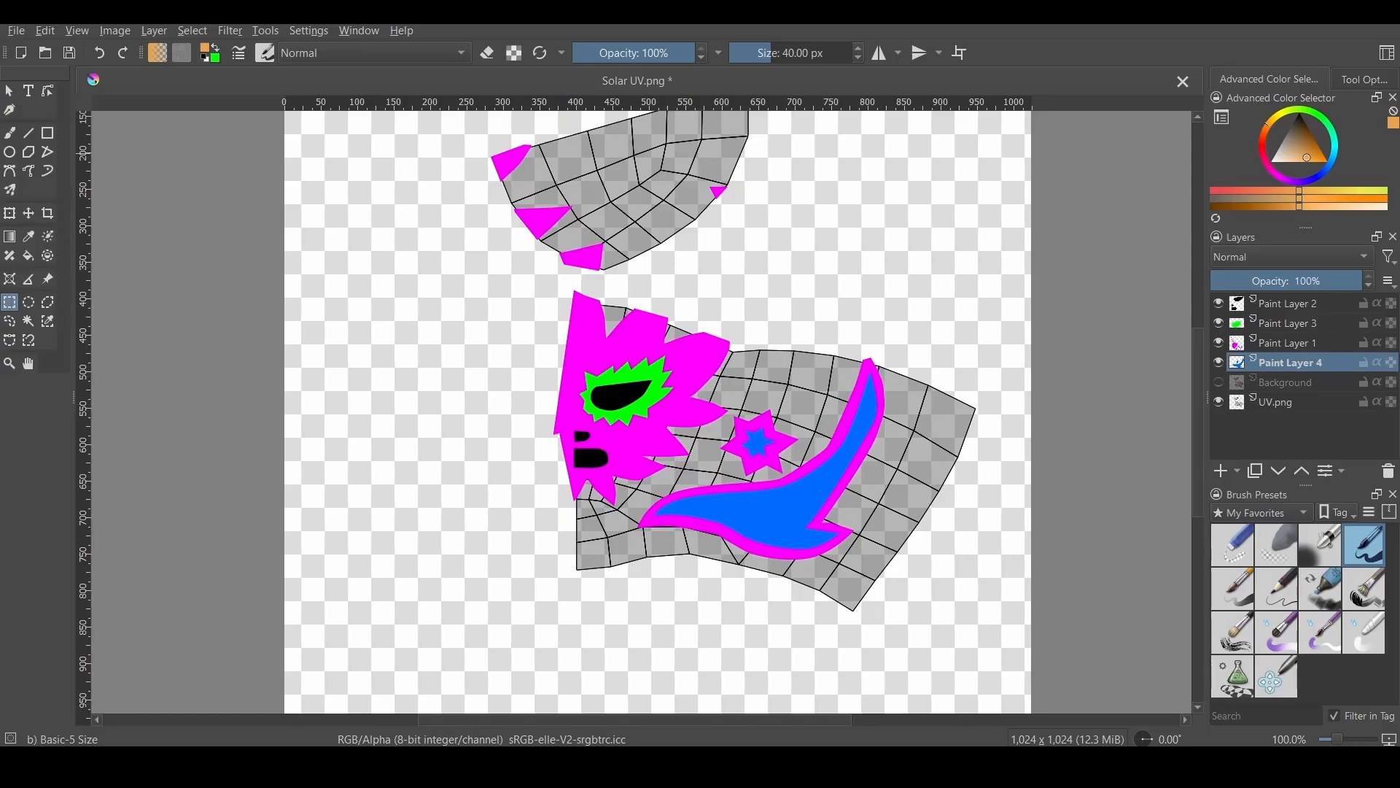
{"action": "key", "text": "alt+f"}
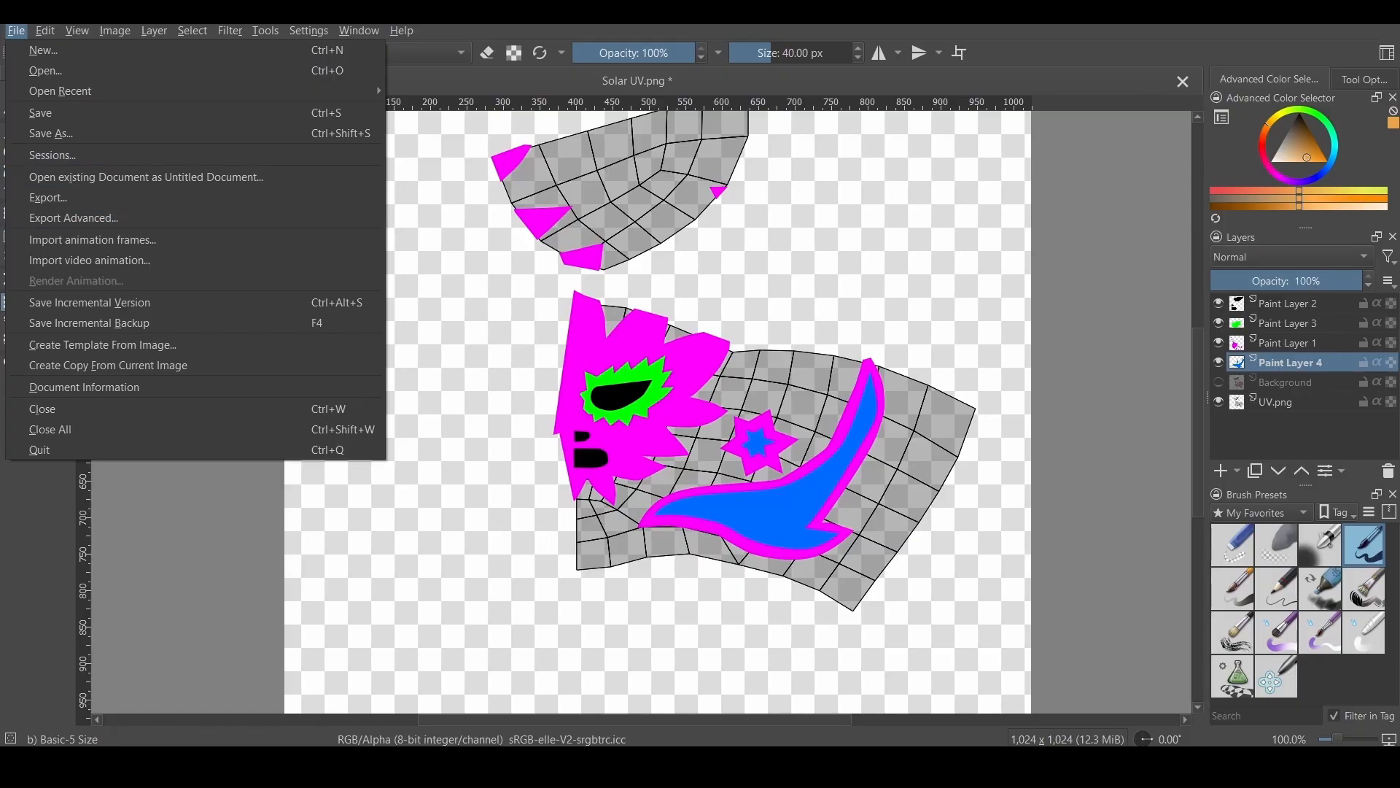
{"action": "key", "text": "Escape"}
- Hide the UV.png wireframe layer and the magenta Paint Layer 1
{"action": "left_click", "coordinate": [1219, 402]}
{"action": "left_click", "coordinate": [1219, 343]}
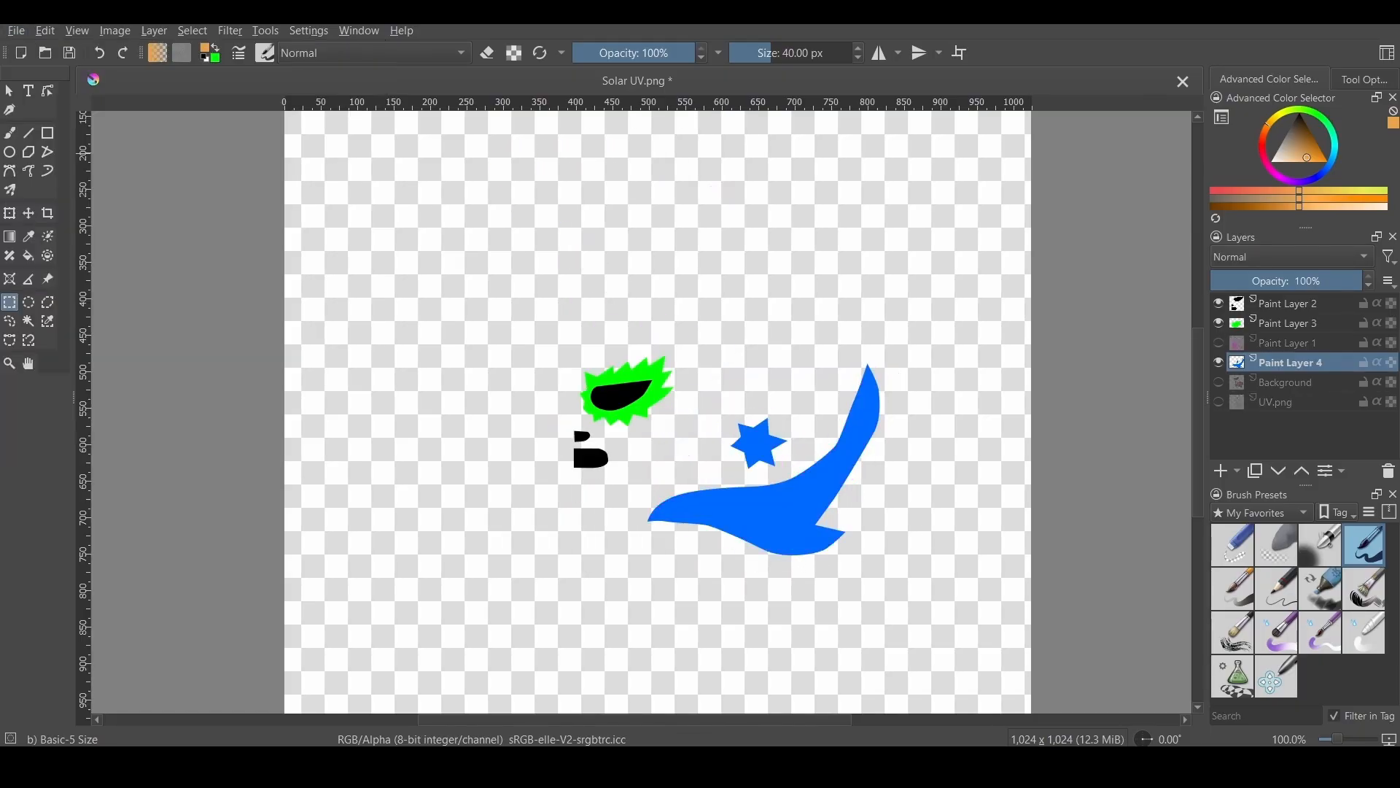
- Hide Paint Layers 3 and 2 and export the remaining blue Paint Layer 4 as the PNG image M1
{"action": "left_click", "coordinate": [1219, 323]}
{"action": "left_click", "coordinate": [1219, 303]}
{"action": "left_click", "coordinate": [16, 30]}
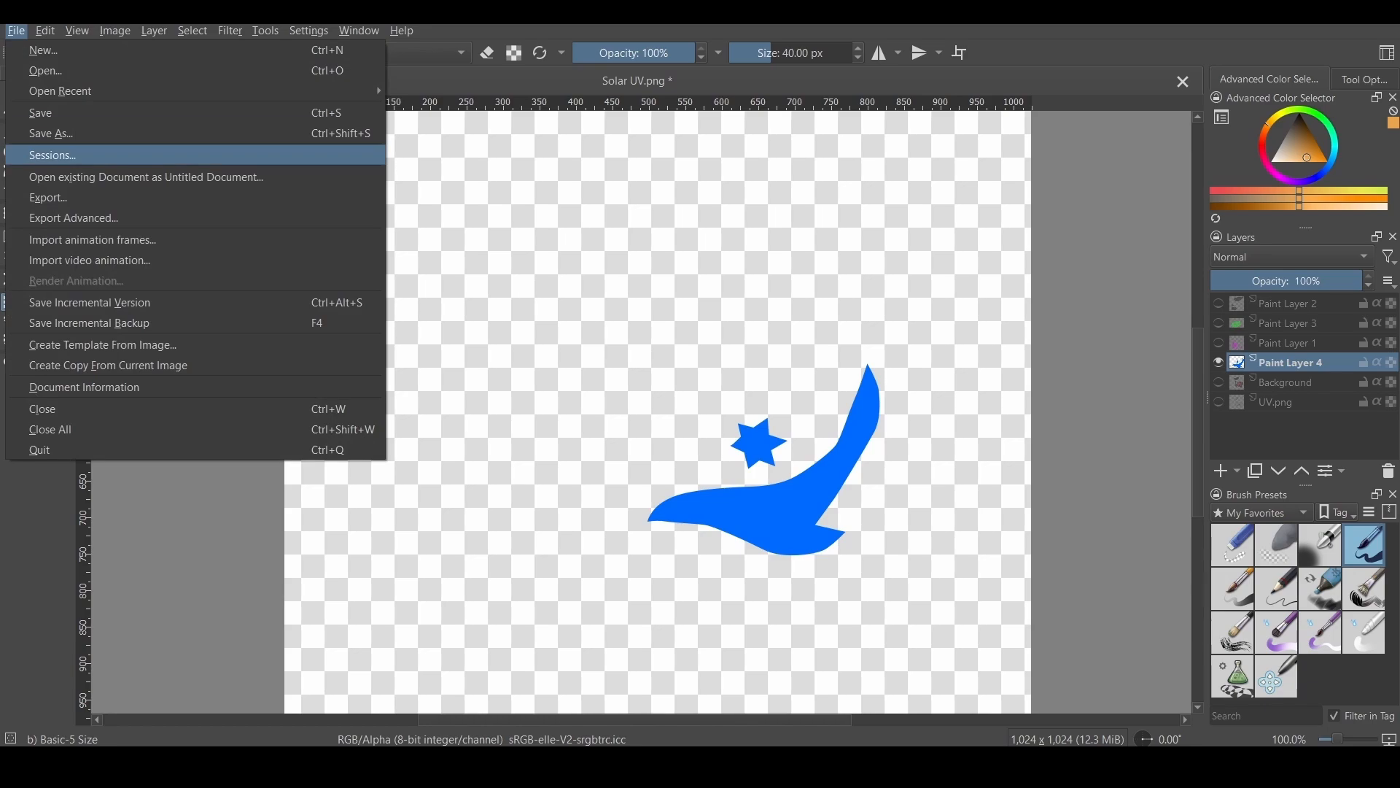
{"action": "left_click", "coordinate": [49, 197]}
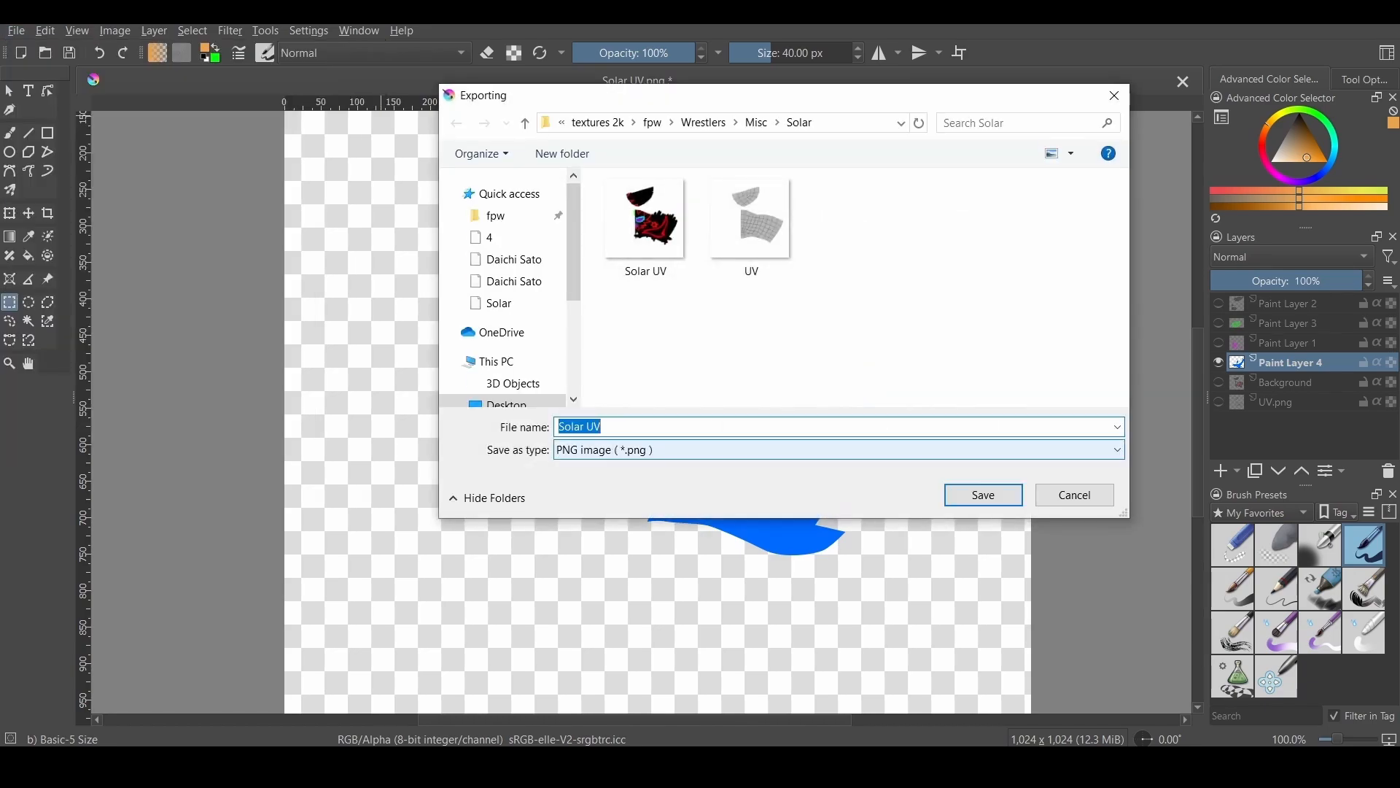
{"action": "type", "text": "M1"}
{"action": "key", "text": "Return"}
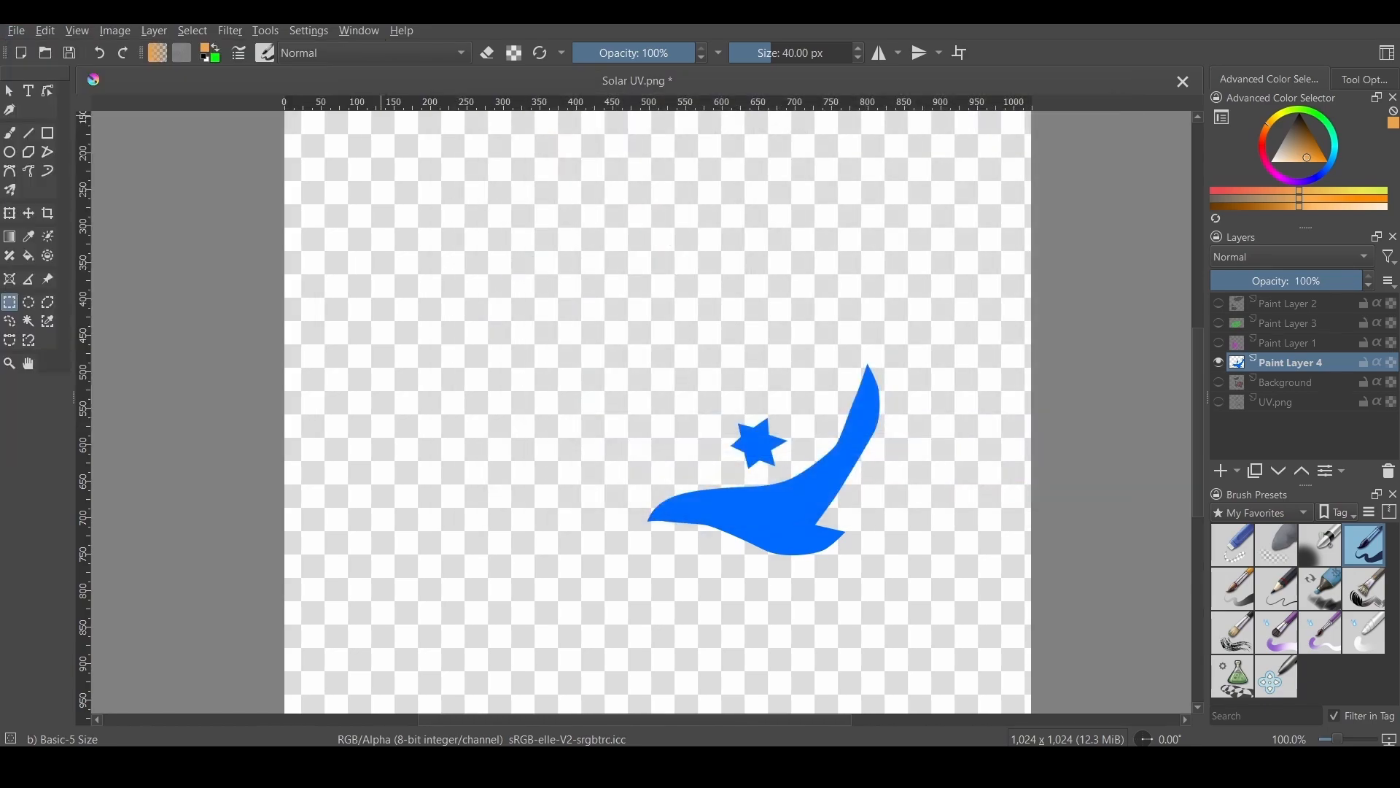
{"action": "key", "text": "Return"}
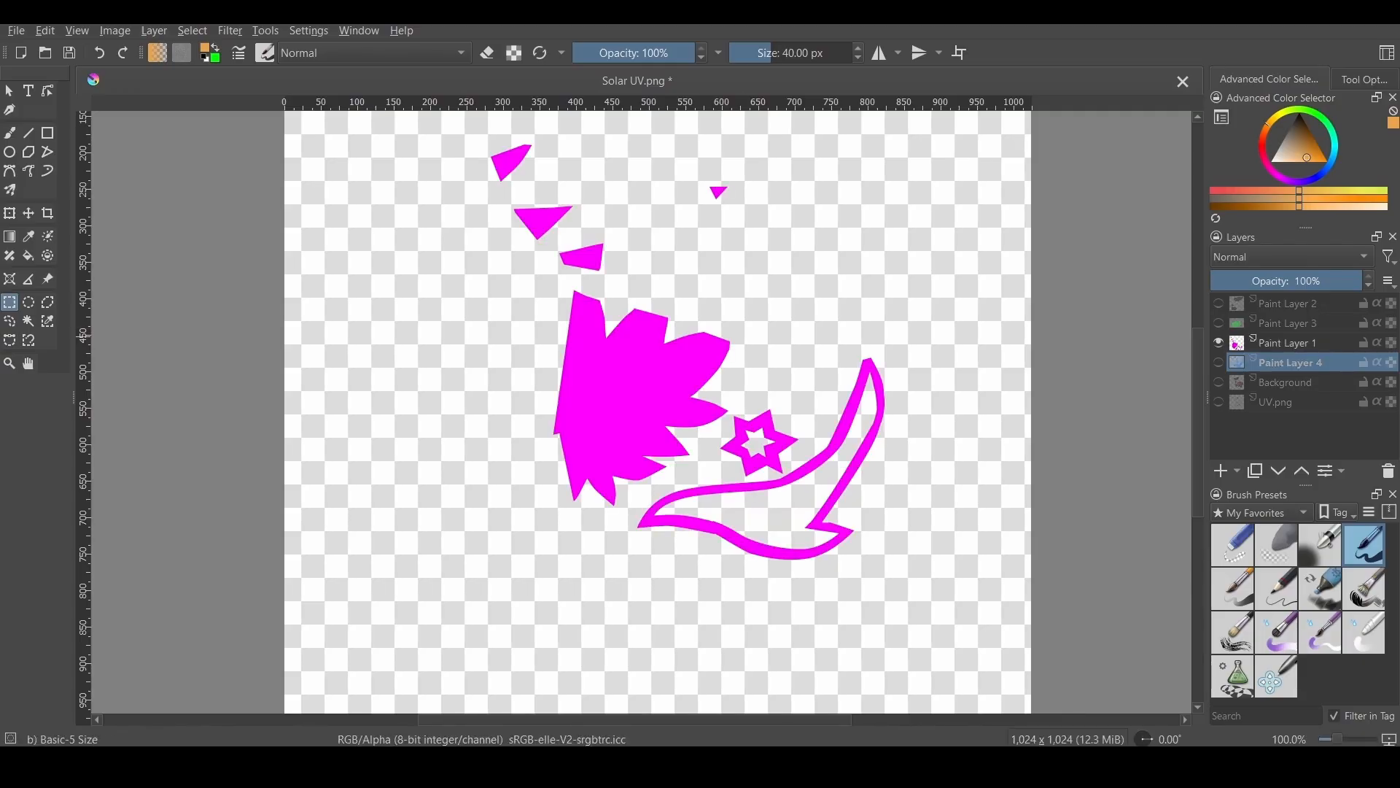
{"action": "left_click", "coordinate": [16, 30]}
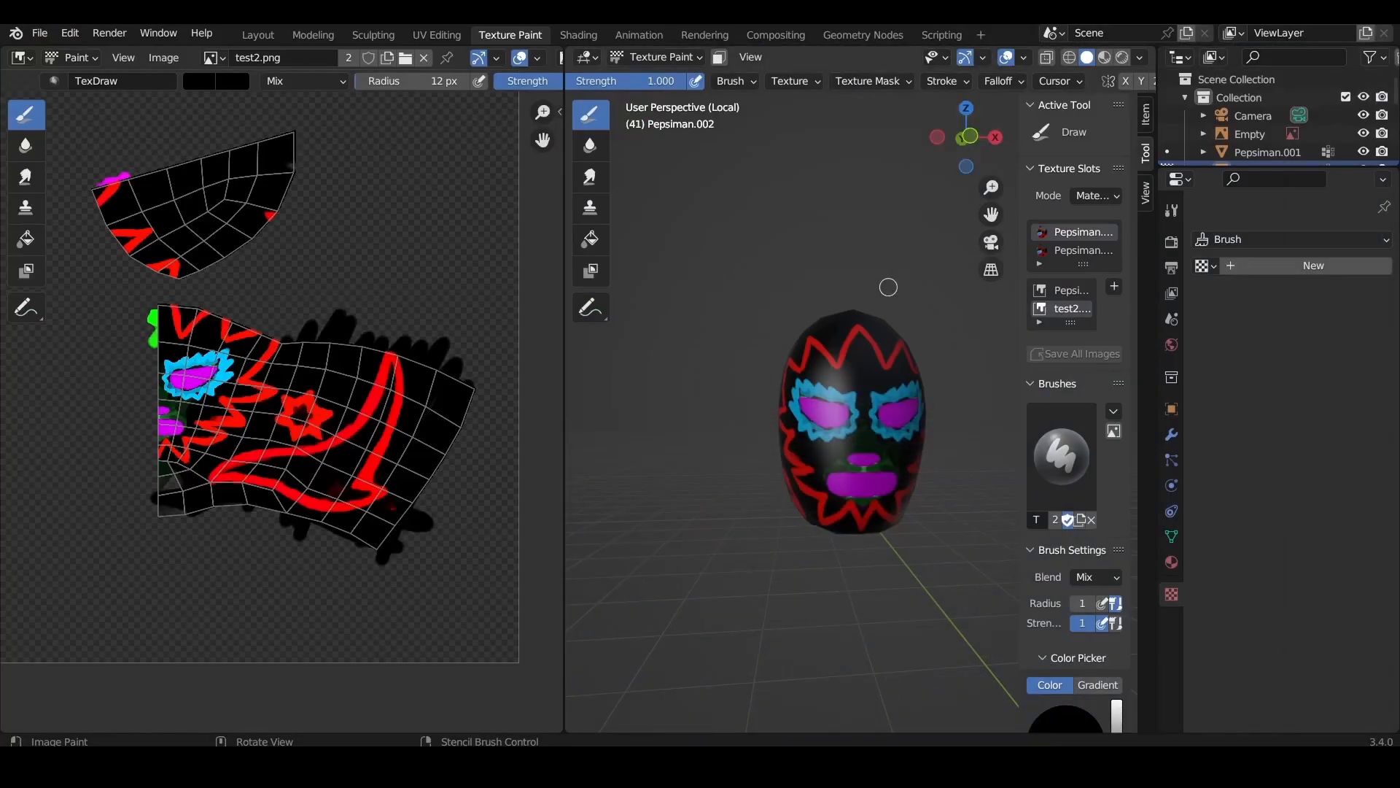
- Switch to Blender and add M1, M2, M3 and M4 from the image folder as texture nodes in the Pepsiman.002 material
{"action": "middle_click_drag", "start_coordinate": [887, 287], "coordinate": [811, 266]}
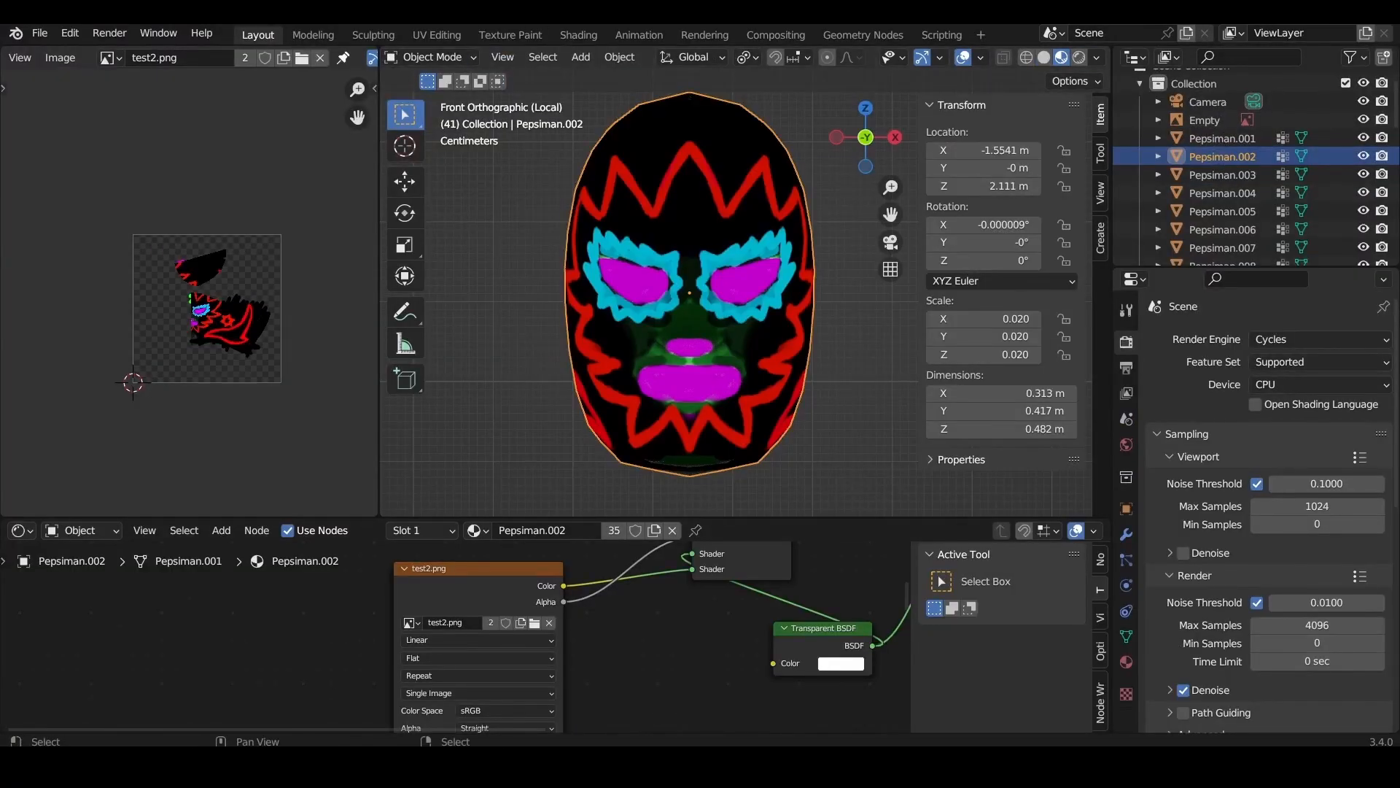
{"action": "key", "text": "alt+Tab"}
{"action": "left_click_drag", "start_coordinate": [620, 48], "coordinate": [1109, 120]}
{"action": "left_click", "coordinate": [987, 325]}
{"action": "left_click_drag", "start_coordinate": [988, 325], "coordinate": [183, 642]}
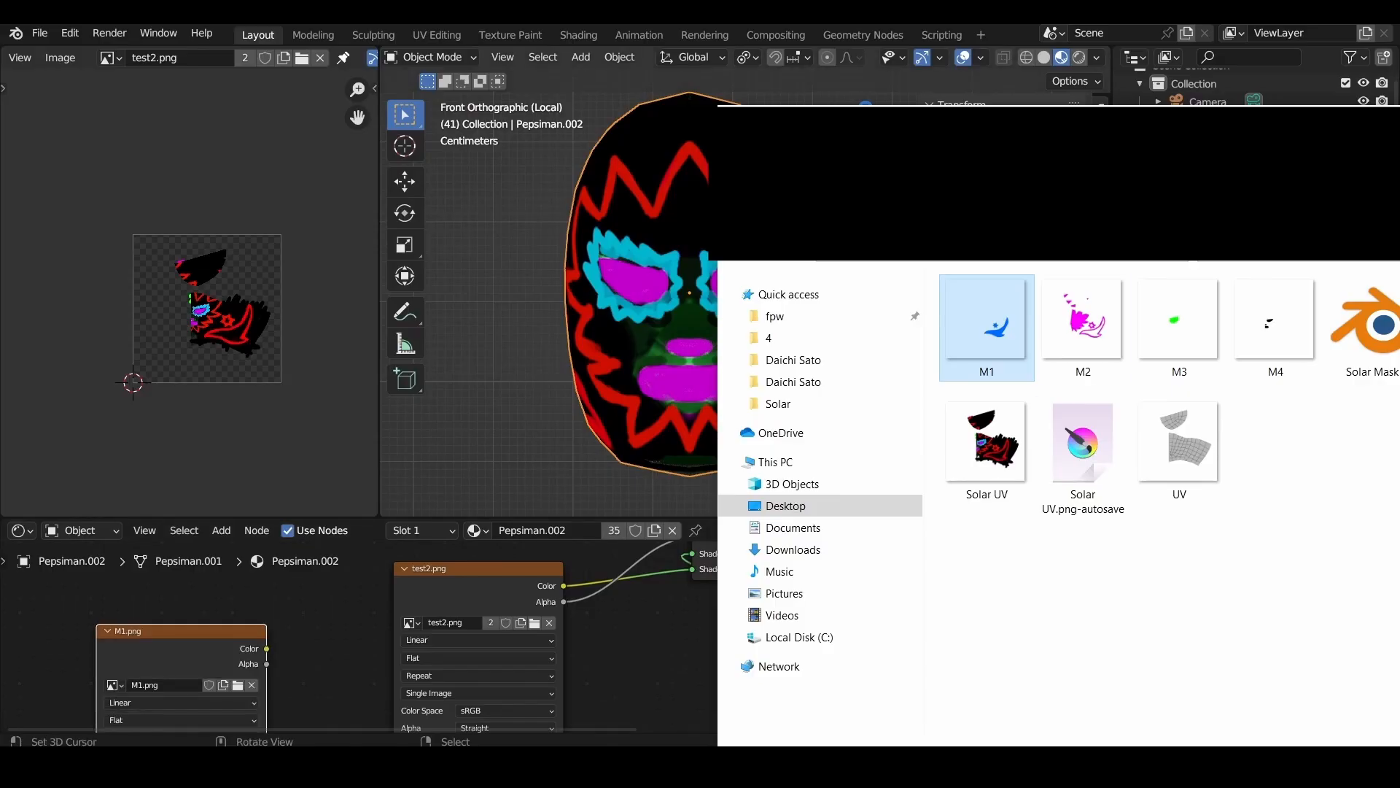
{"action": "left_click", "coordinate": [1083, 321]}
{"action": "left_click_drag", "start_coordinate": [1083, 321], "coordinate": [175, 617]}
{"action": "left_click", "coordinate": [1180, 321]}
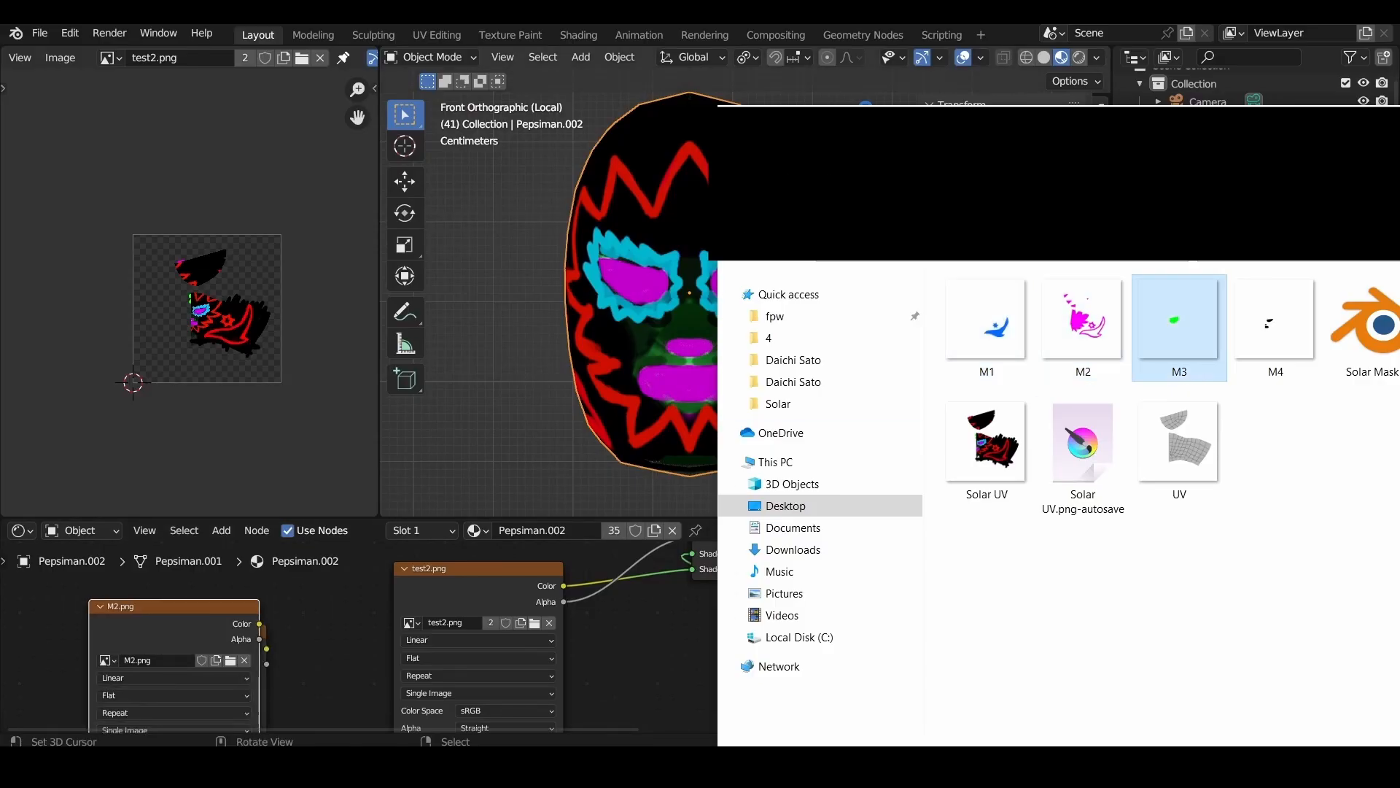
{"action": "left_click_drag", "start_coordinate": [1179, 321], "coordinate": [127, 620]}
{"action": "left_click", "coordinate": [1275, 321]}
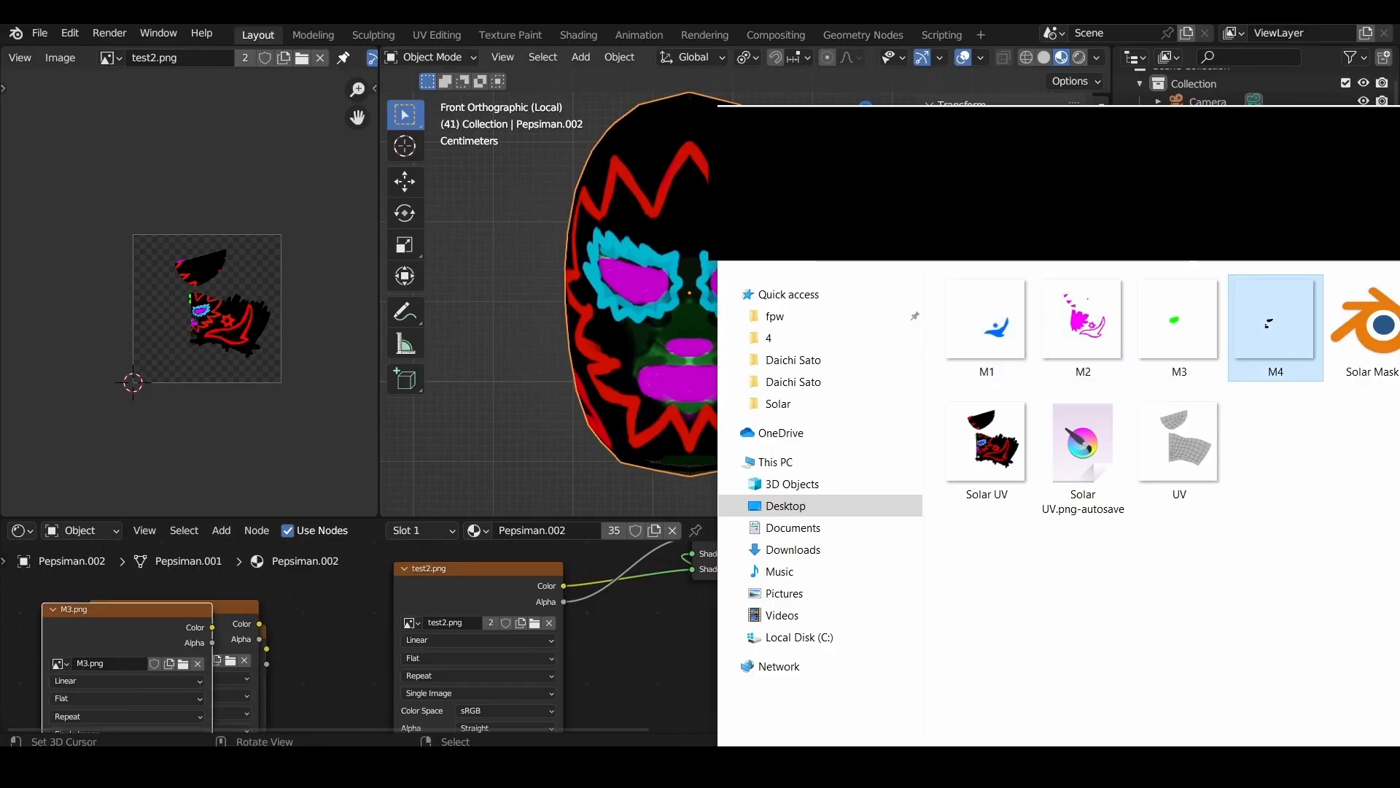
{"action": "left_click_drag", "start_coordinate": [1275, 321], "coordinate": [89, 605]}
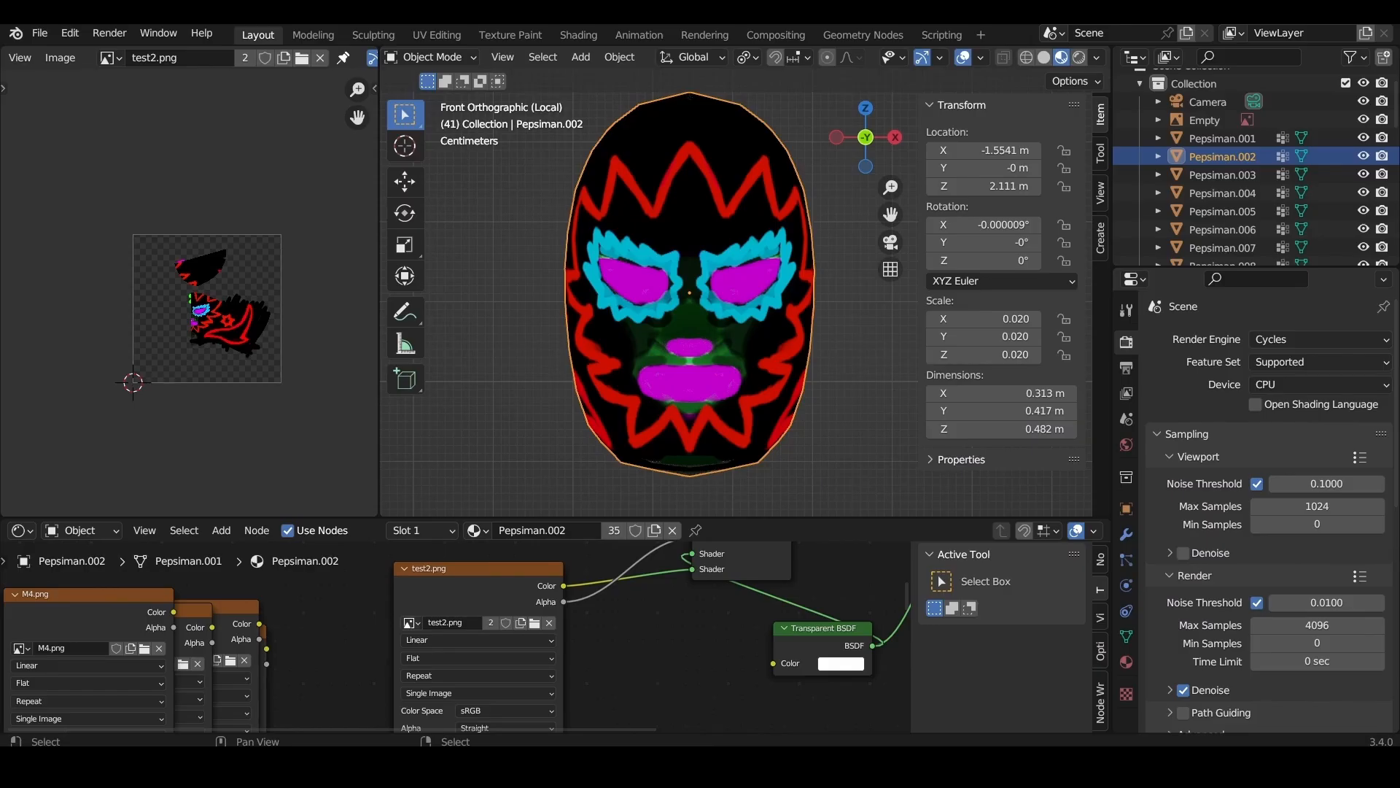
- Assign M1.png as the image texture in both material slots, Pepsiman.002 and Pepsiman.003
{"action": "scroll", "coordinate": [466, 635], "scroll_direction": "up", "scroll_amount": 1}
{"action": "left_click", "coordinate": [401, 620]}
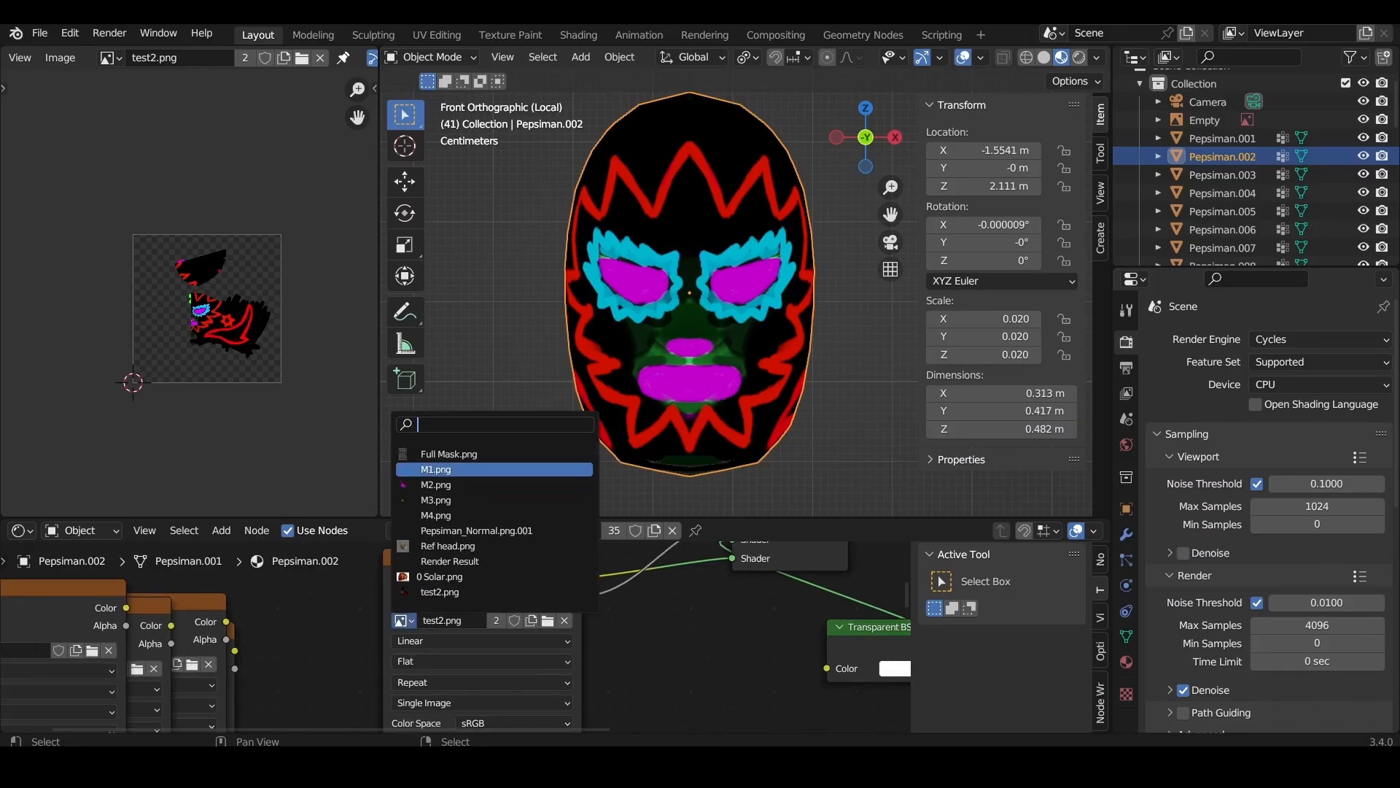
{"action": "left_click", "coordinate": [436, 469]}
{"action": "left_click", "coordinate": [419, 531]}
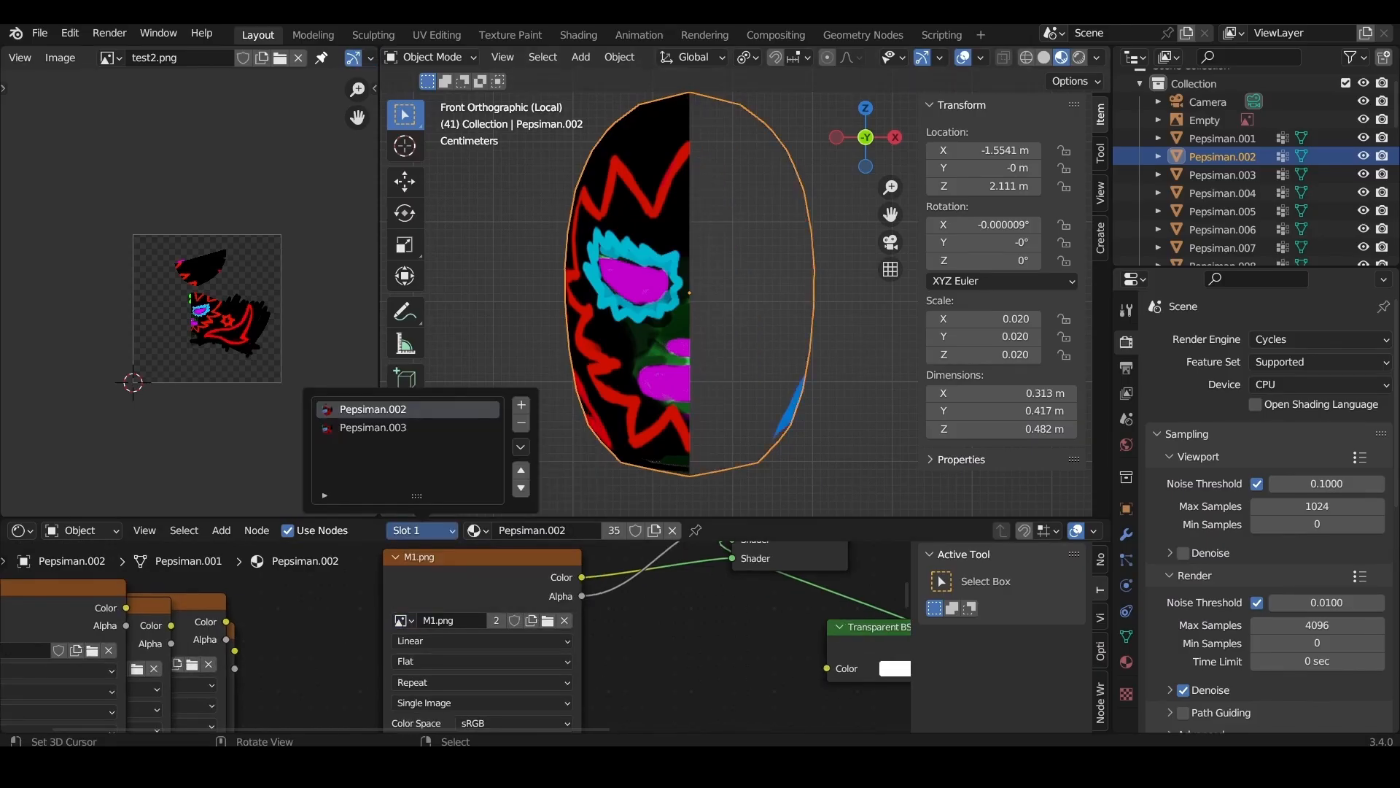
{"action": "left_click", "coordinate": [373, 427]}
{"action": "left_click", "coordinate": [330, 623]}
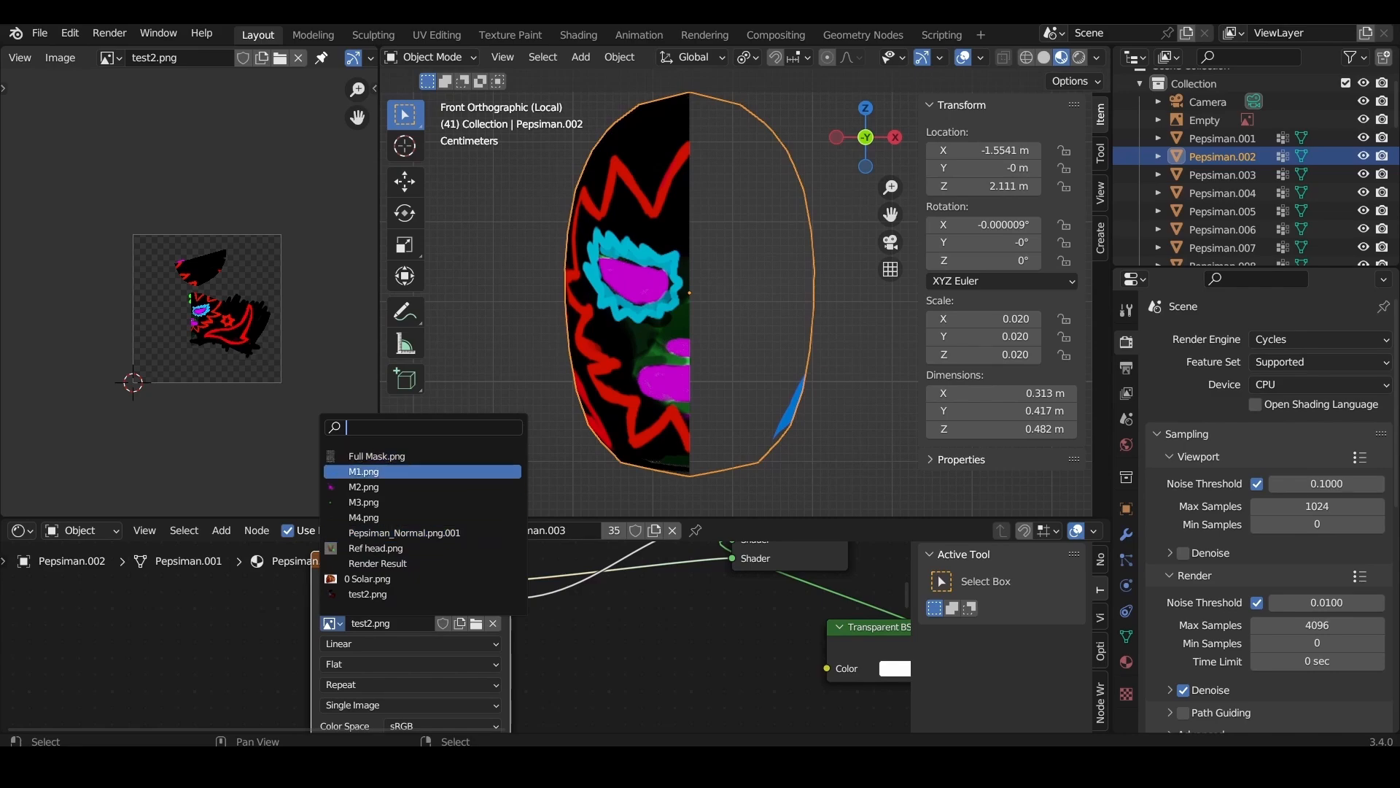
{"action": "left_click", "coordinate": [363, 471]}
- Render the image of the mask sheet with the blue M1 design and look over the result
{"action": "middle_click_drag", "start_coordinate": [656, 292], "coordinate": [708, 292]}
{"action": "left_click", "coordinate": [110, 33]}
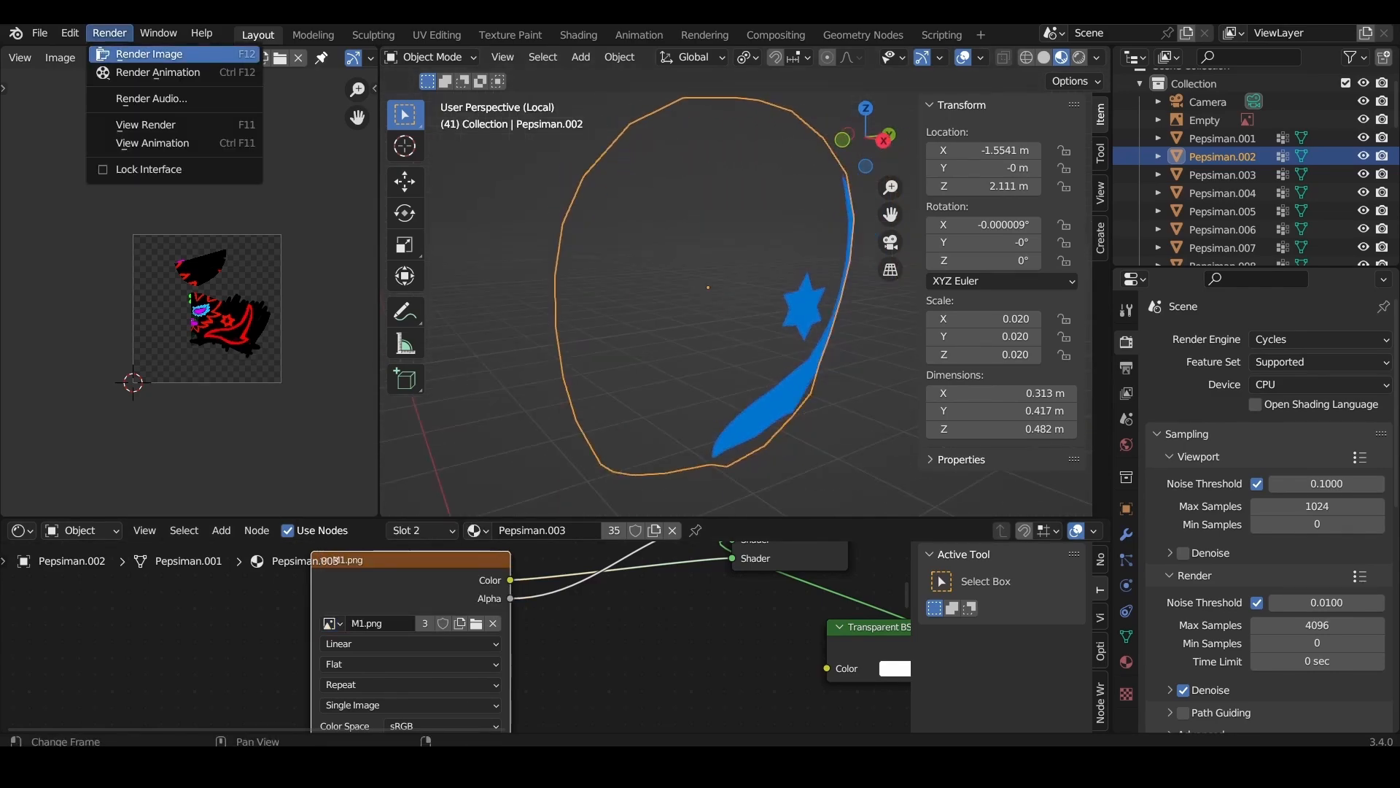
{"action": "left_click", "coordinate": [149, 54]}
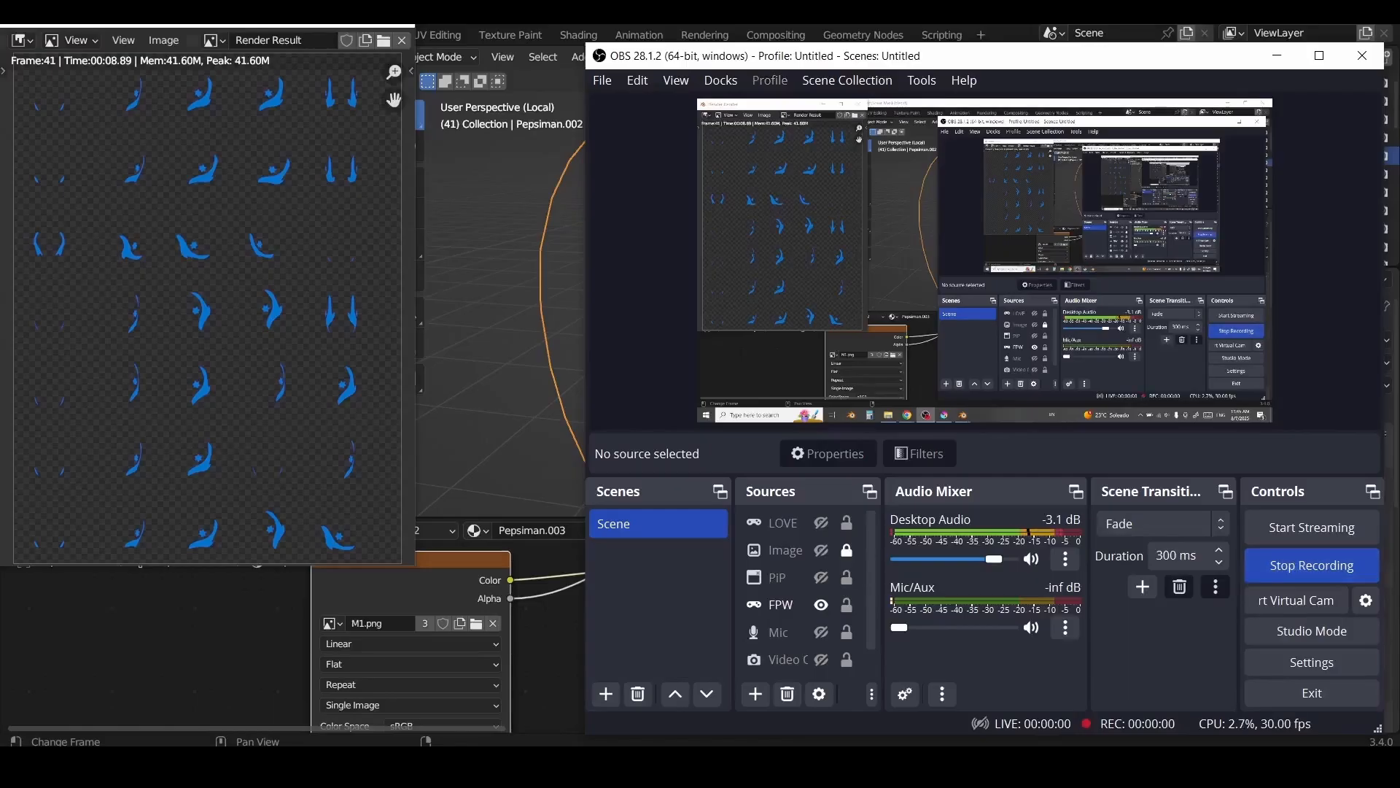
{"action": "mouse_move", "coordinate": [241, 296]}
{"action": "middle_mouse_down"}
{"action": "mouse_move", "coordinate": [223, 303]}
{"action": "mouse_move", "coordinate": [249, 313]}
{"action": "middle_mouse_up"}
{"action": "scroll", "coordinate": [223, 303], "scroll_direction": "down", "scroll_amount": 1}
{"action": "scroll", "coordinate": [250, 313], "scroll_direction": "up", "scroll_amount": 1}
- Save the render result as a PNG image named M1 and stop the screen recording in OBS
{"action": "left_click", "coordinate": [163, 40]}
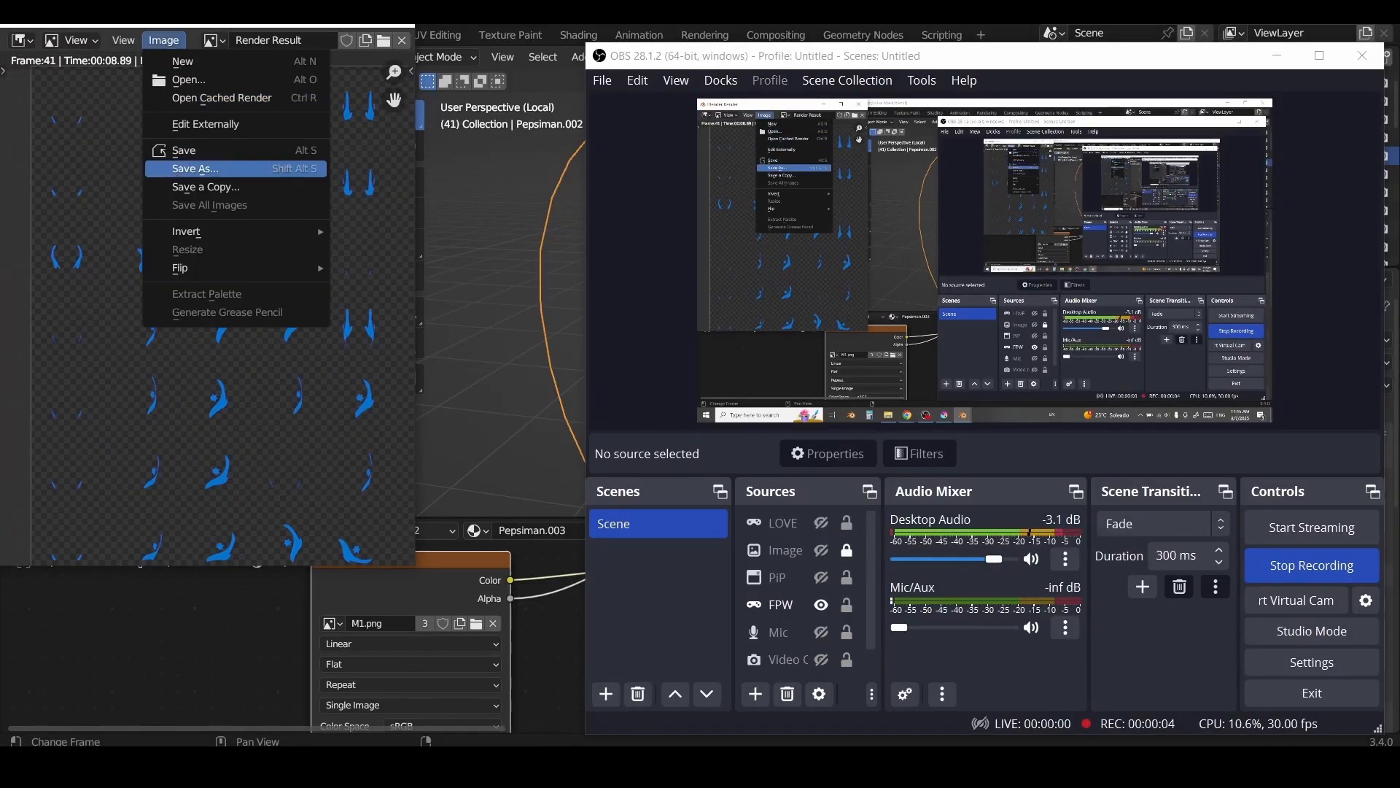
{"action": "left_click", "coordinate": [182, 169]}
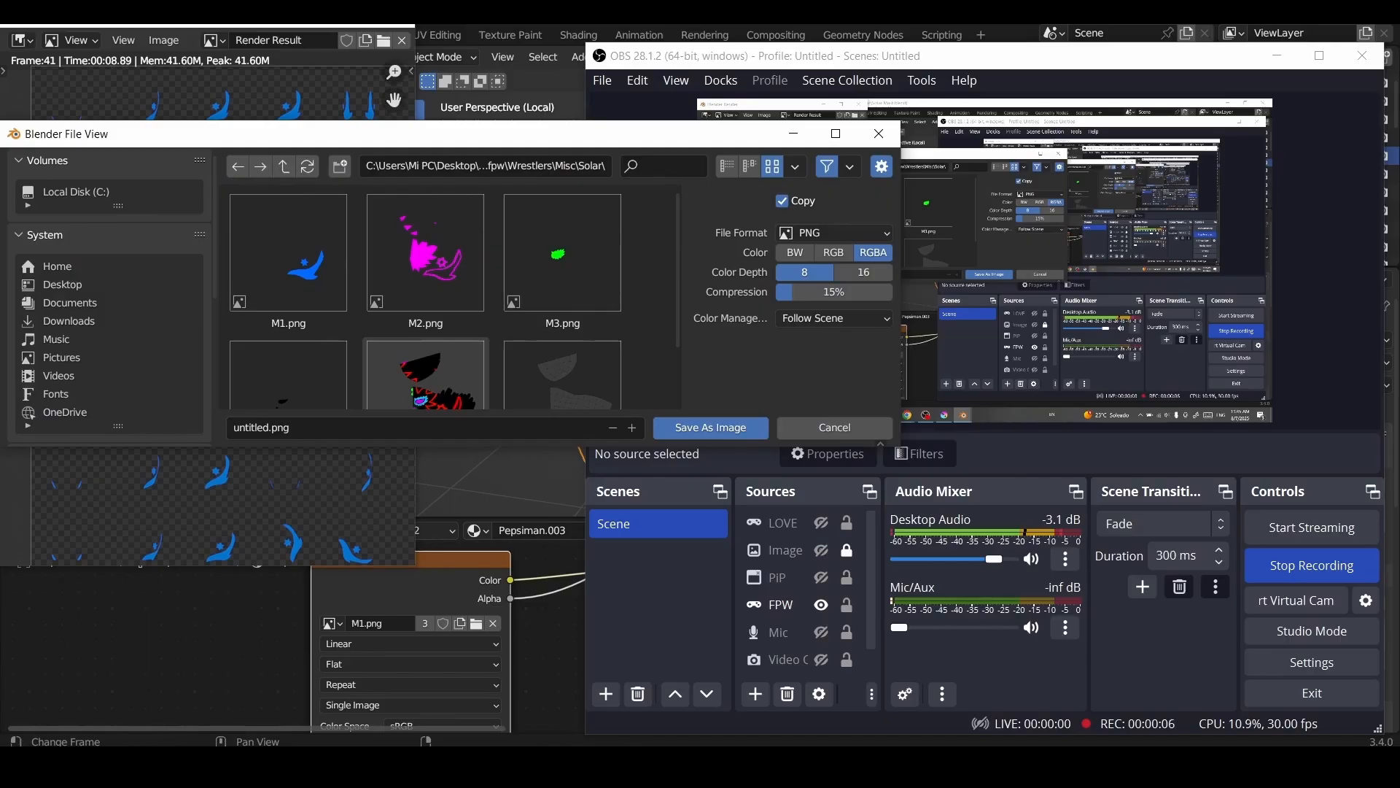
{"action": "left_click", "coordinate": [427, 428]}
{"action": "type", "text": "m1"}
{"action": "key", "text": "BackSpace"}
{"action": "key", "text": "BackSpace"}
{"action": "type", "text": "M1"}
{"action": "key", "text": "Return"}
{"action": "key", "text": "Return"}
{"action": "left_click", "coordinate": [1312, 565]}
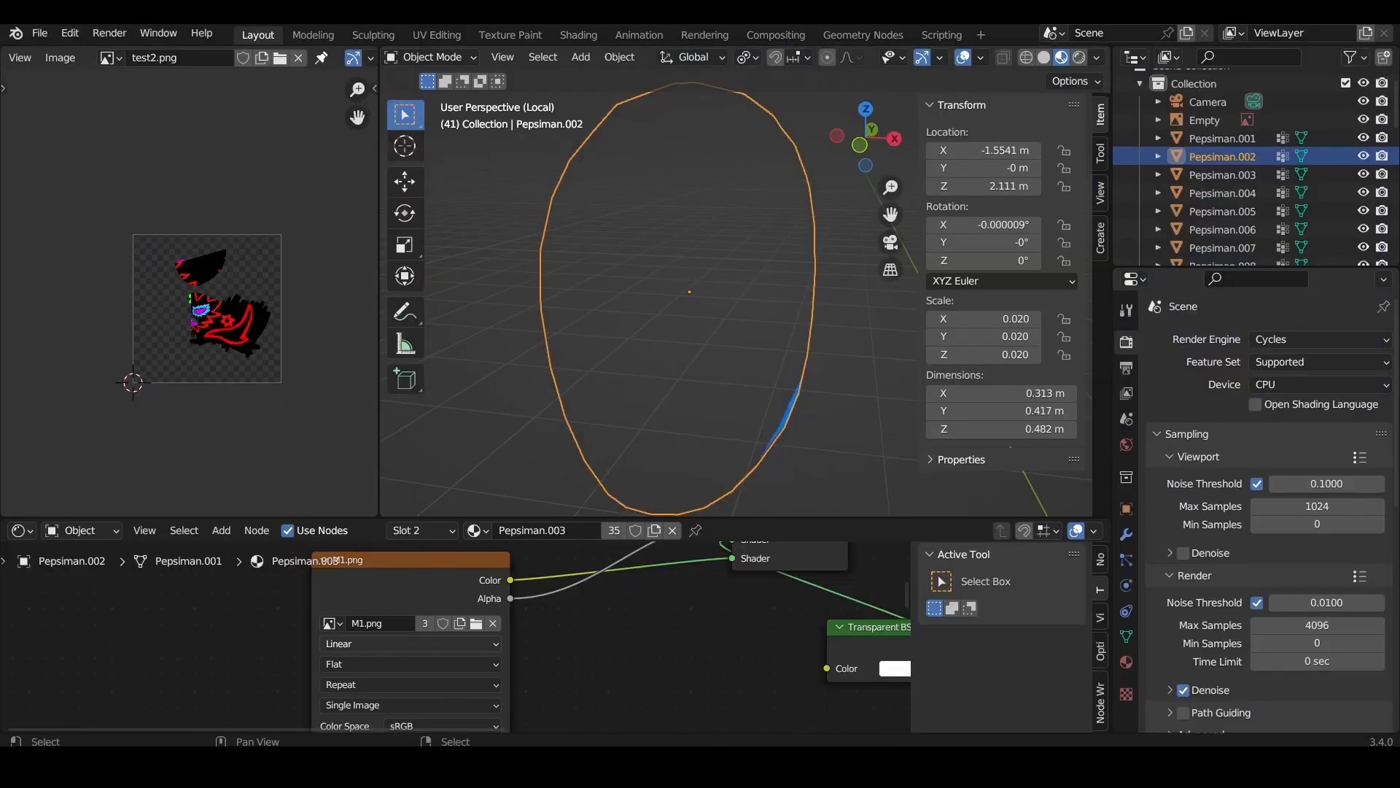
- Assign M2.png to the Pepsiman.003 slot's texture and open the image choices for the Pepsiman.002 slot's texture
{"action": "left_click", "coordinate": [331, 623]}
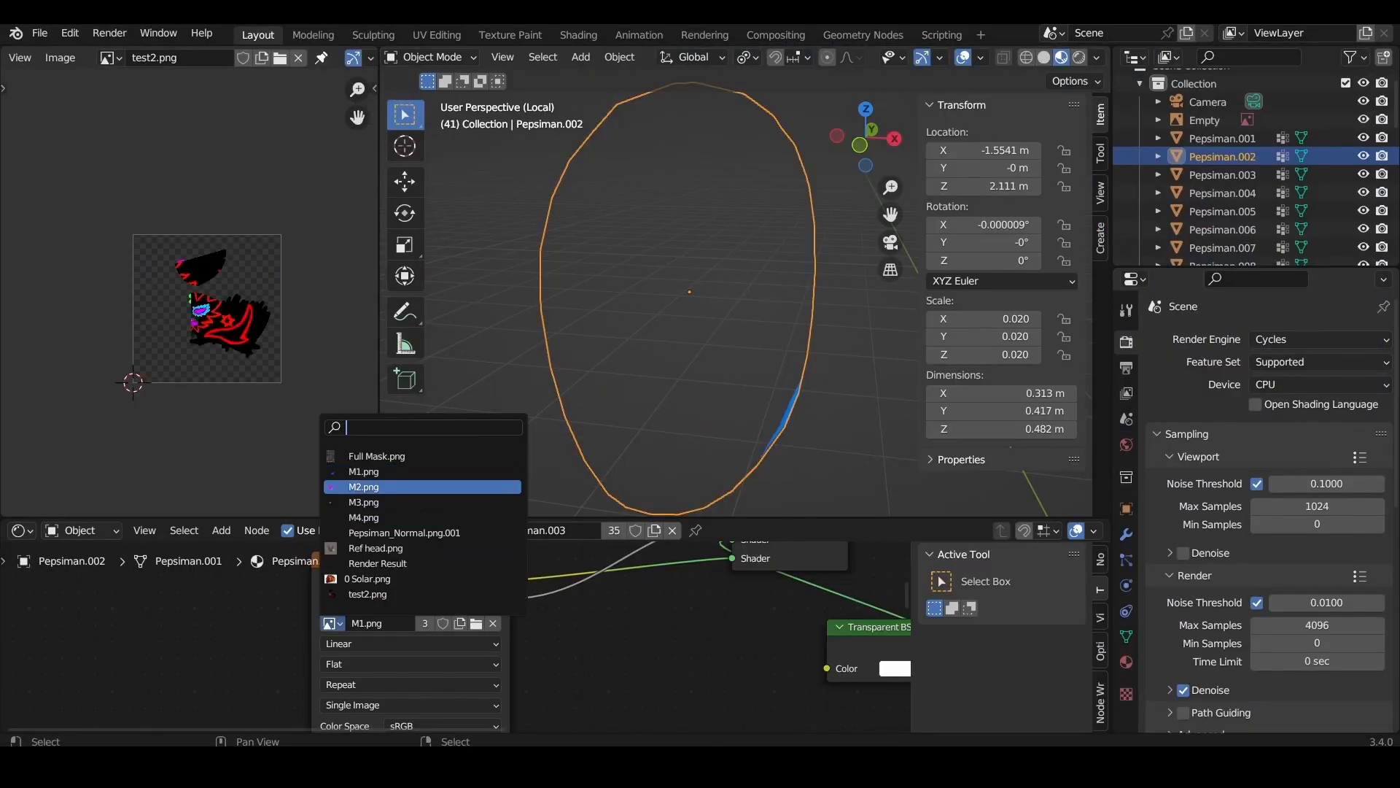
{"action": "left_click", "coordinate": [367, 487]}
{"action": "left_click", "coordinate": [419, 531]}
{"action": "left_click", "coordinate": [368, 407]}
{"action": "left_click", "coordinate": [403, 621]}
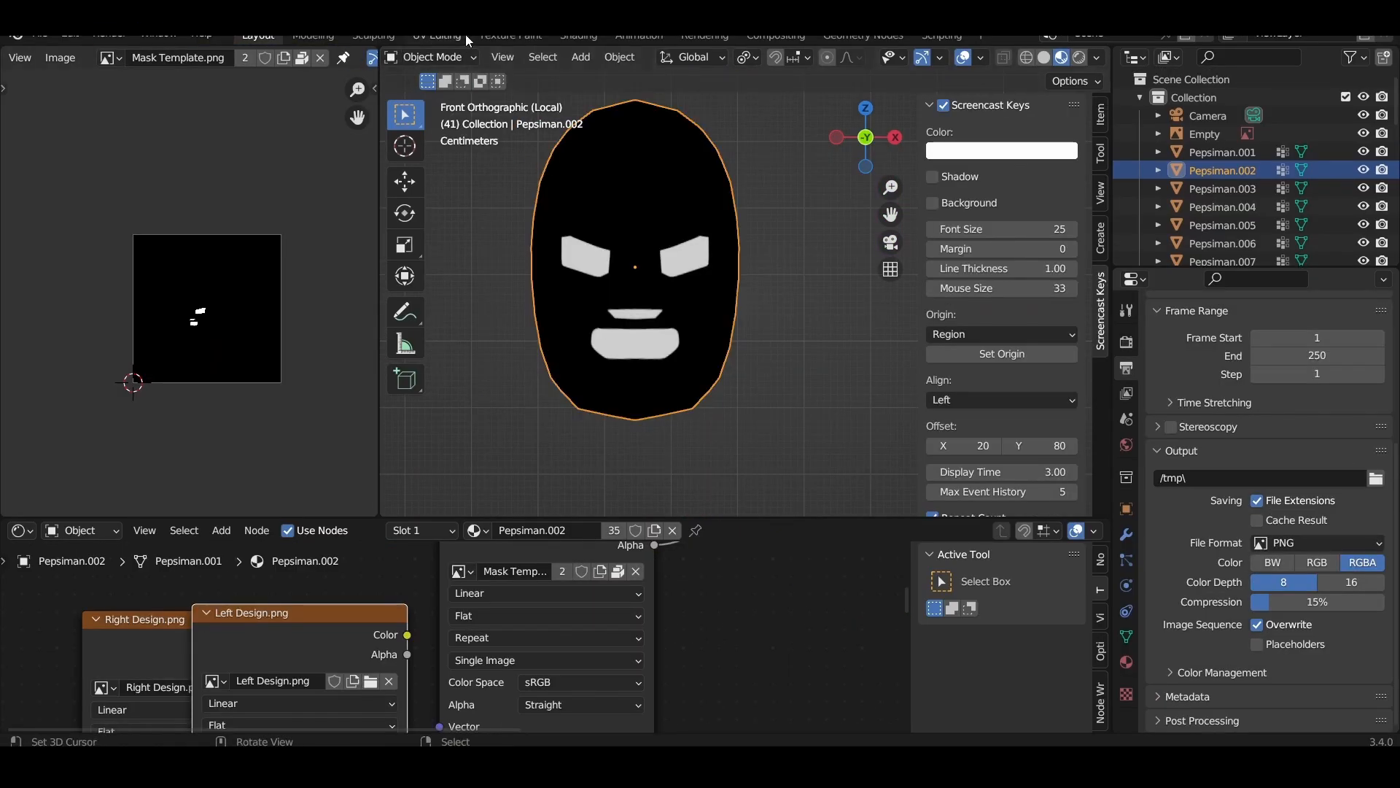
- Check which image is active in the Texture Paint workspace and make the Mask Template.png texture node active in the Layout workspace
{"action": "left_click", "coordinate": [505, 37]}
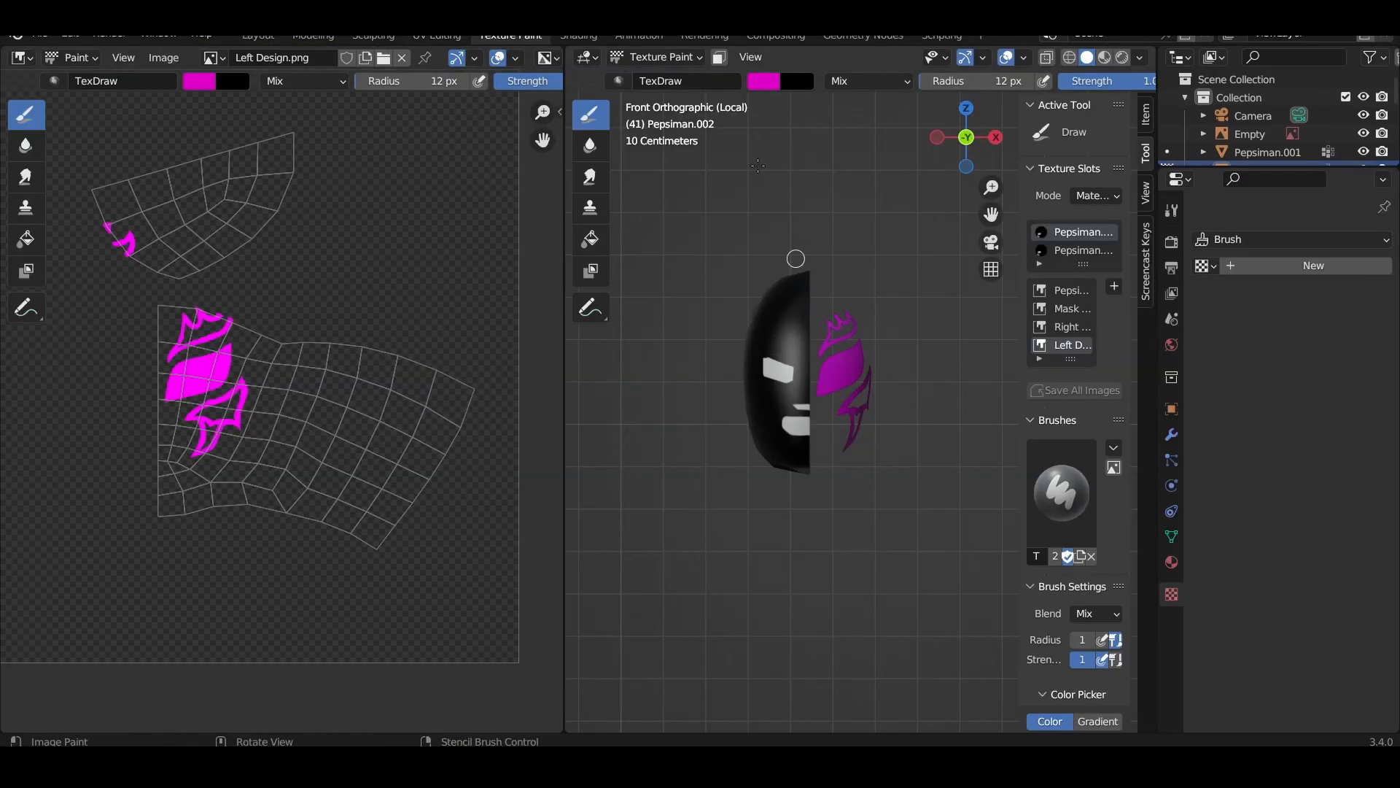
{"action": "left_click", "coordinate": [276, 36]}
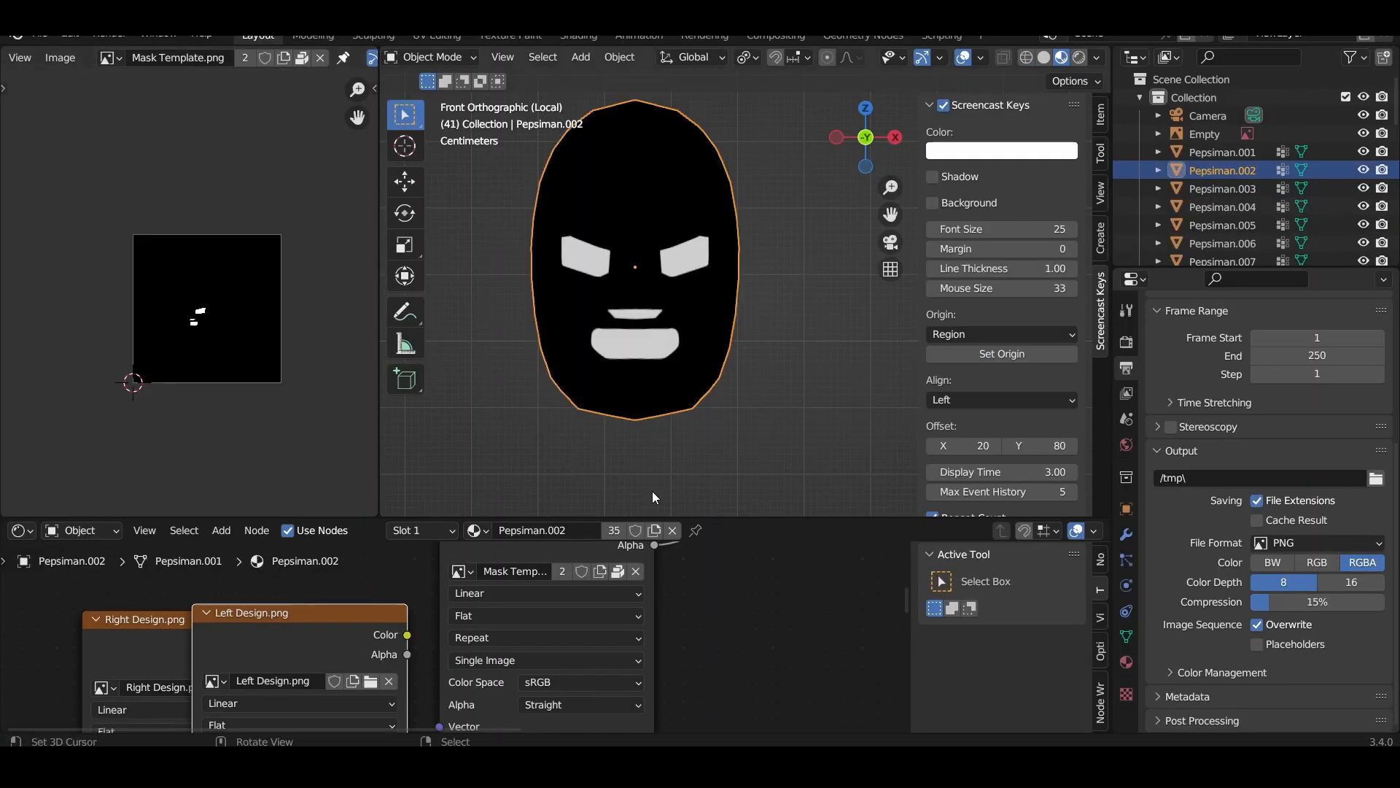
{"action": "middle_click_drag", "start_coordinate": [431, 598], "coordinate": [439, 647]}
{"action": "left_click", "coordinate": [481, 572]}
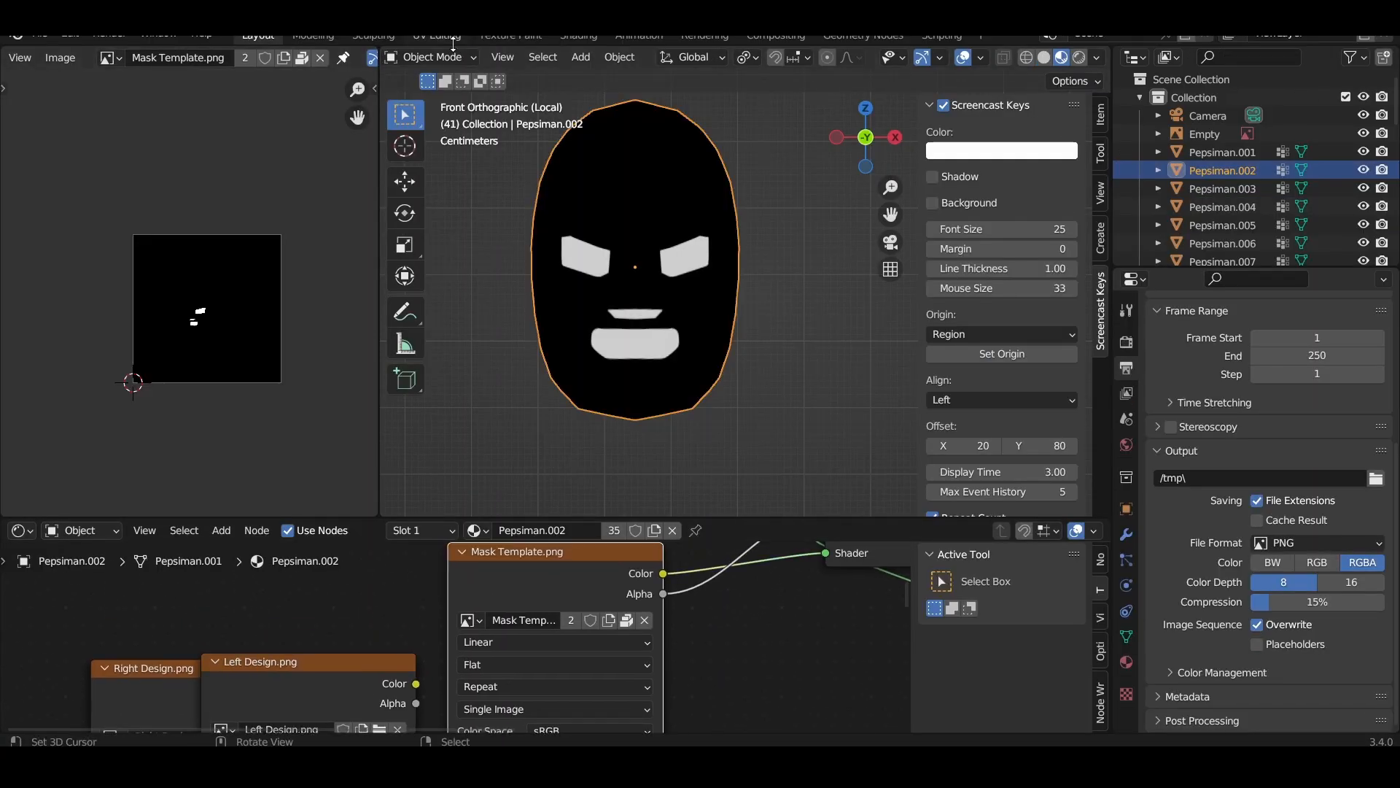
- Paint mirrored magenta lines across the forehead, nose and cheeks of the mask on Mask Template.png with the 12 px brush
{"action": "left_click", "coordinate": [493, 37]}
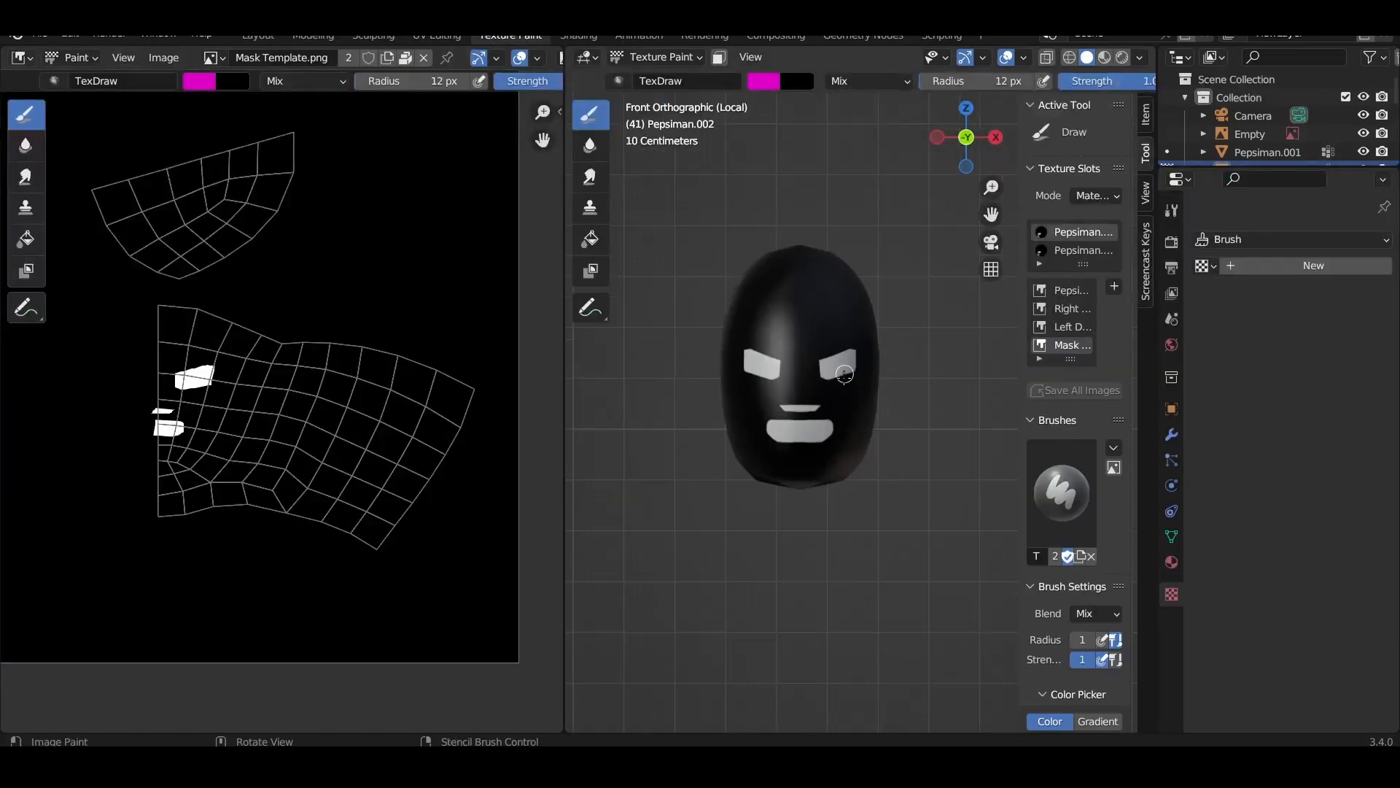
{"action": "mouse_move", "coordinate": [804, 282]}
{"action": "left_mouse_down"}
{"action": "mouse_move", "coordinate": [779, 299]}
{"action": "mouse_move", "coordinate": [835, 299]}
{"action": "mouse_move", "coordinate": [790, 351]}
{"action": "mouse_move", "coordinate": [816, 385]}
{"action": "mouse_move", "coordinate": [845, 390]}
{"action": "mouse_move", "coordinate": [837, 418]}
{"action": "mouse_move", "coordinate": [775, 403]}
{"action": "mouse_move", "coordinate": [809, 400]}
{"action": "left_mouse_up"}
{"action": "left_click", "coordinate": [259, 36]}
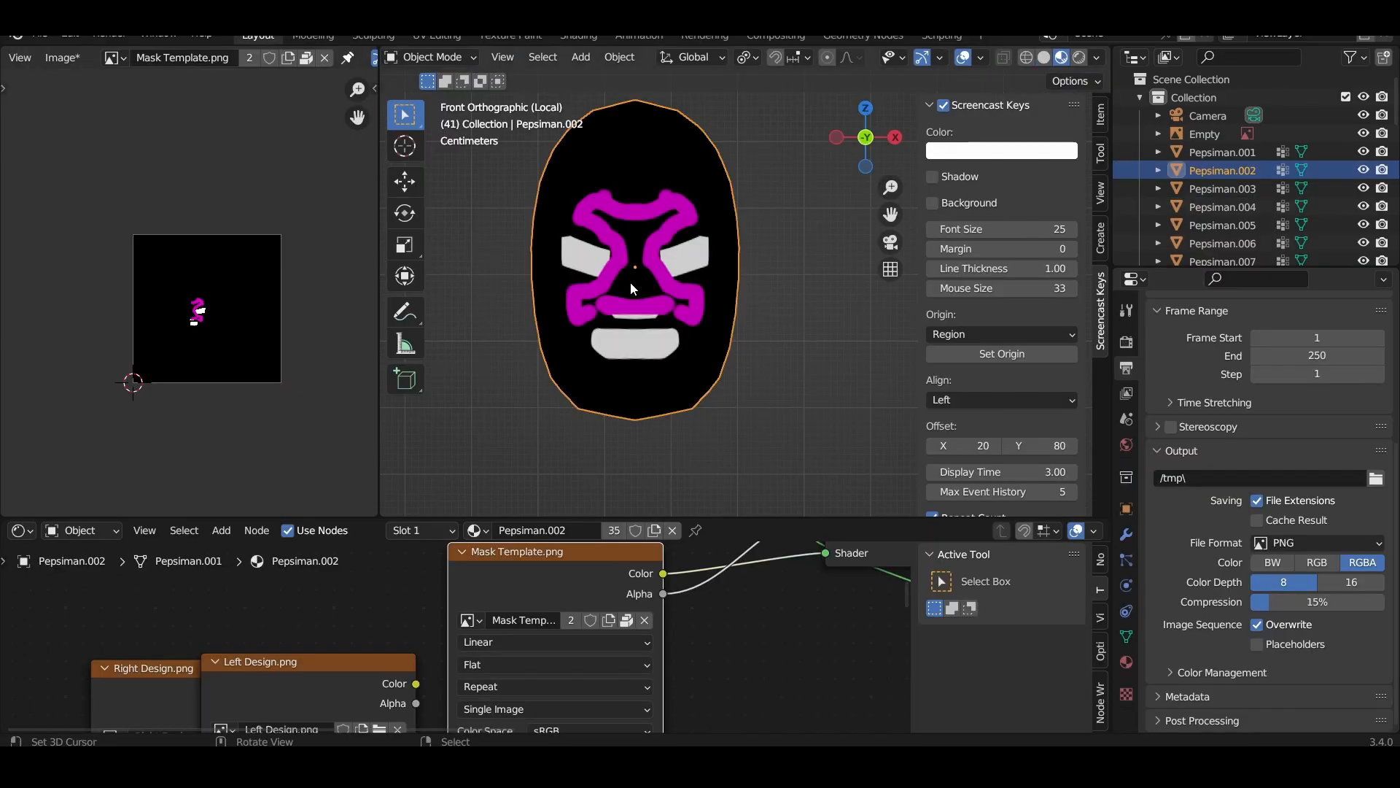
- Leave and re-enter local view on the Pepsiman.002 head and return to the front view
{"action": "key", "text": "slash"}
{"action": "key", "text": "slash"}
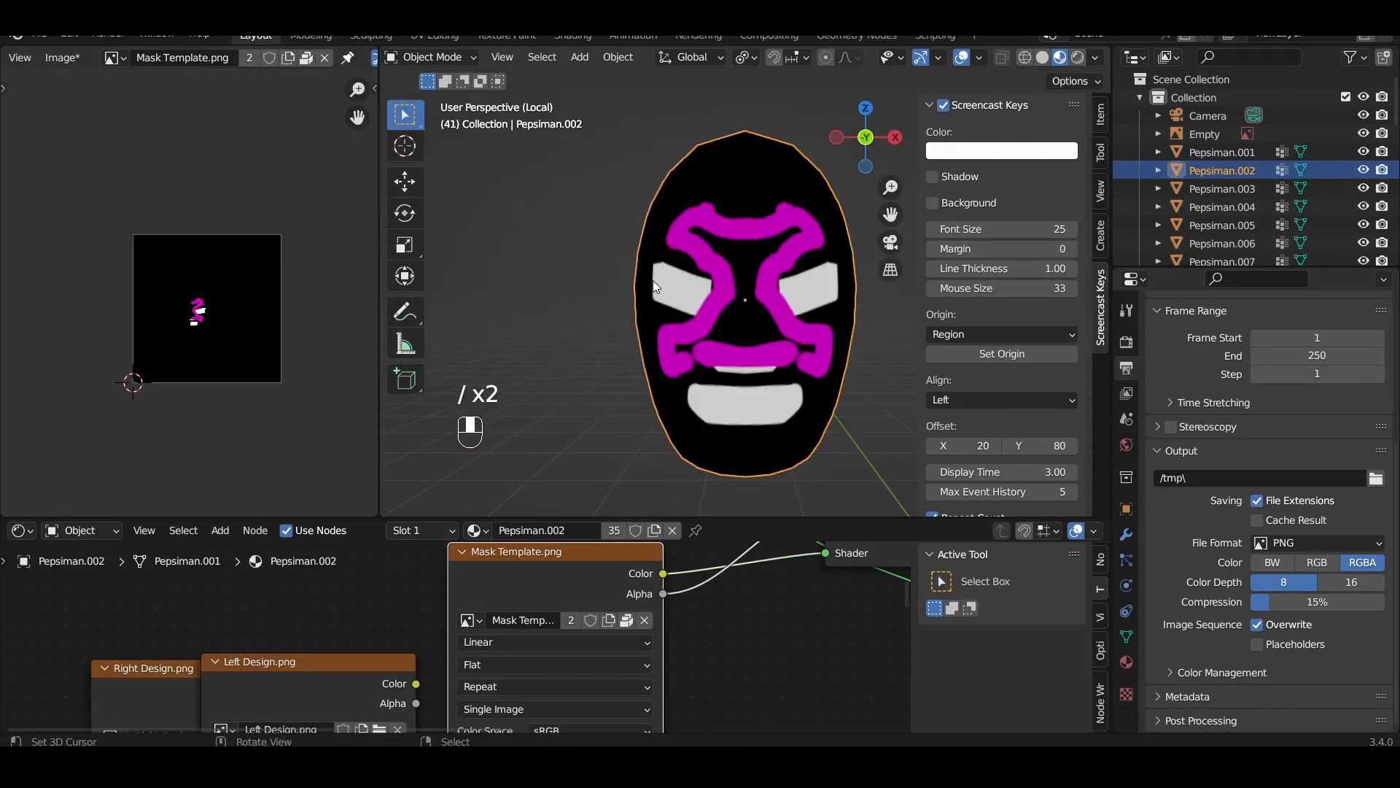
{"action": "key", "text": "KP_1"}
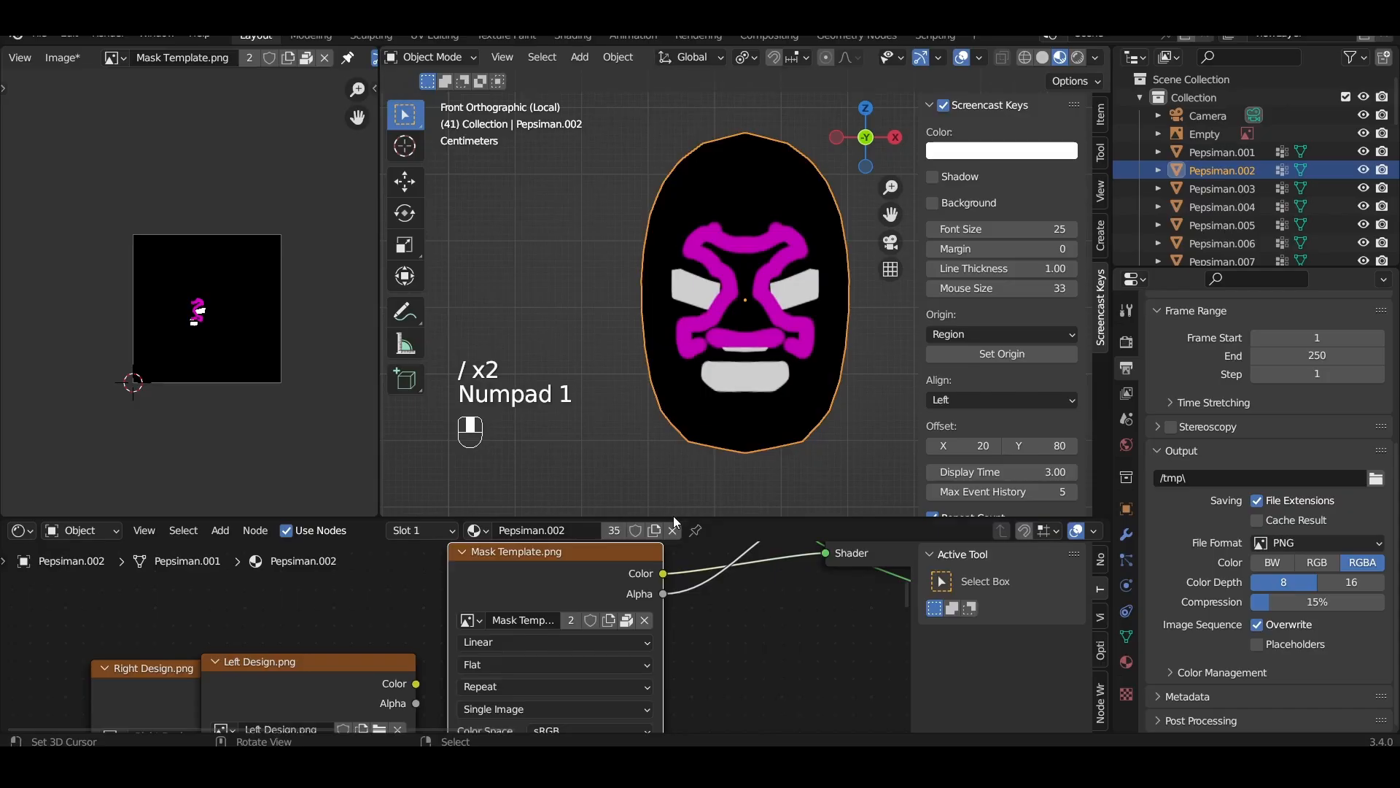
- Shift the Left Design.png node slightly and assign Right Design.png as the image texture in the Pepsiman.002 slot
{"action": "middle_click_drag", "start_coordinate": [685, 645], "coordinate": [650, 596]}
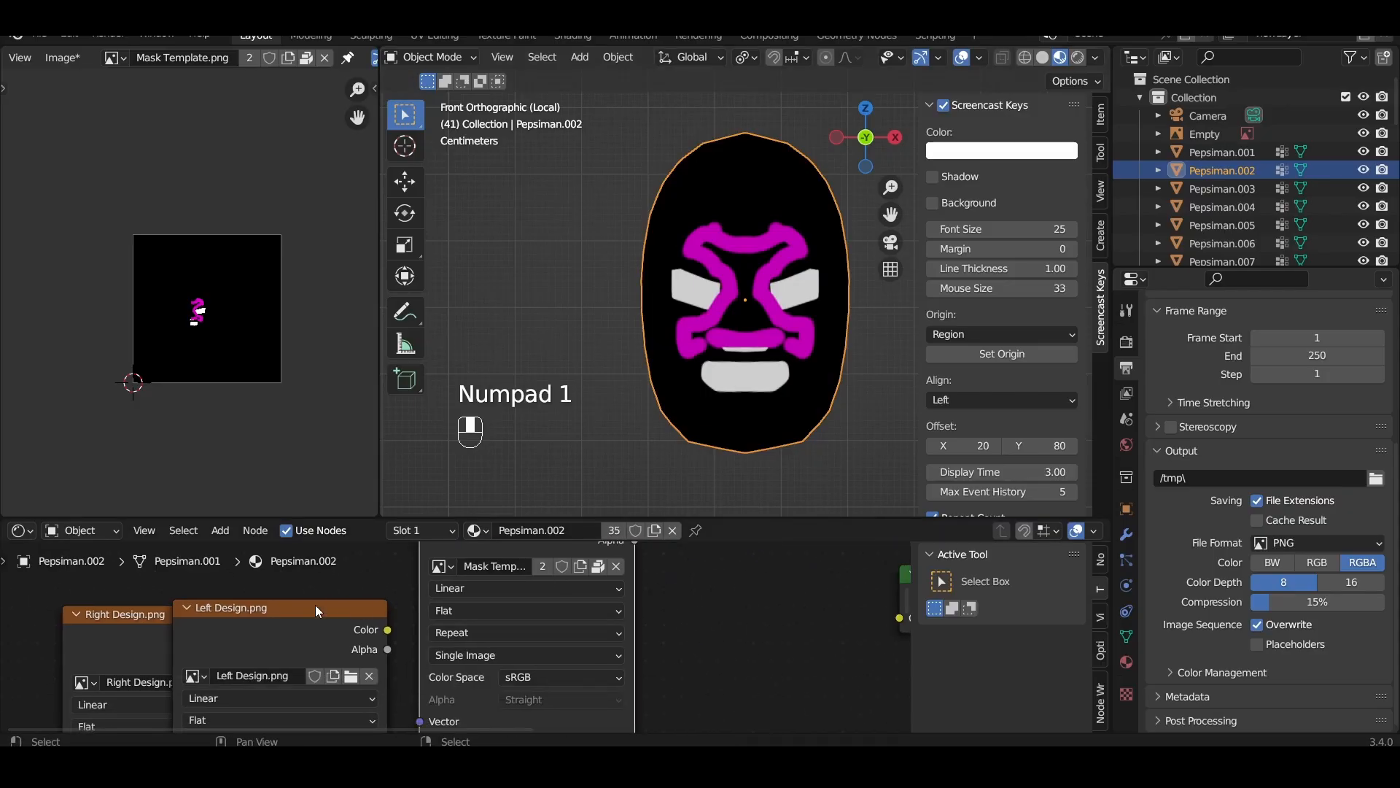
{"action": "left_click_drag", "start_coordinate": [315, 610], "coordinate": [303, 597]}
{"action": "left_click", "coordinate": [409, 533]}
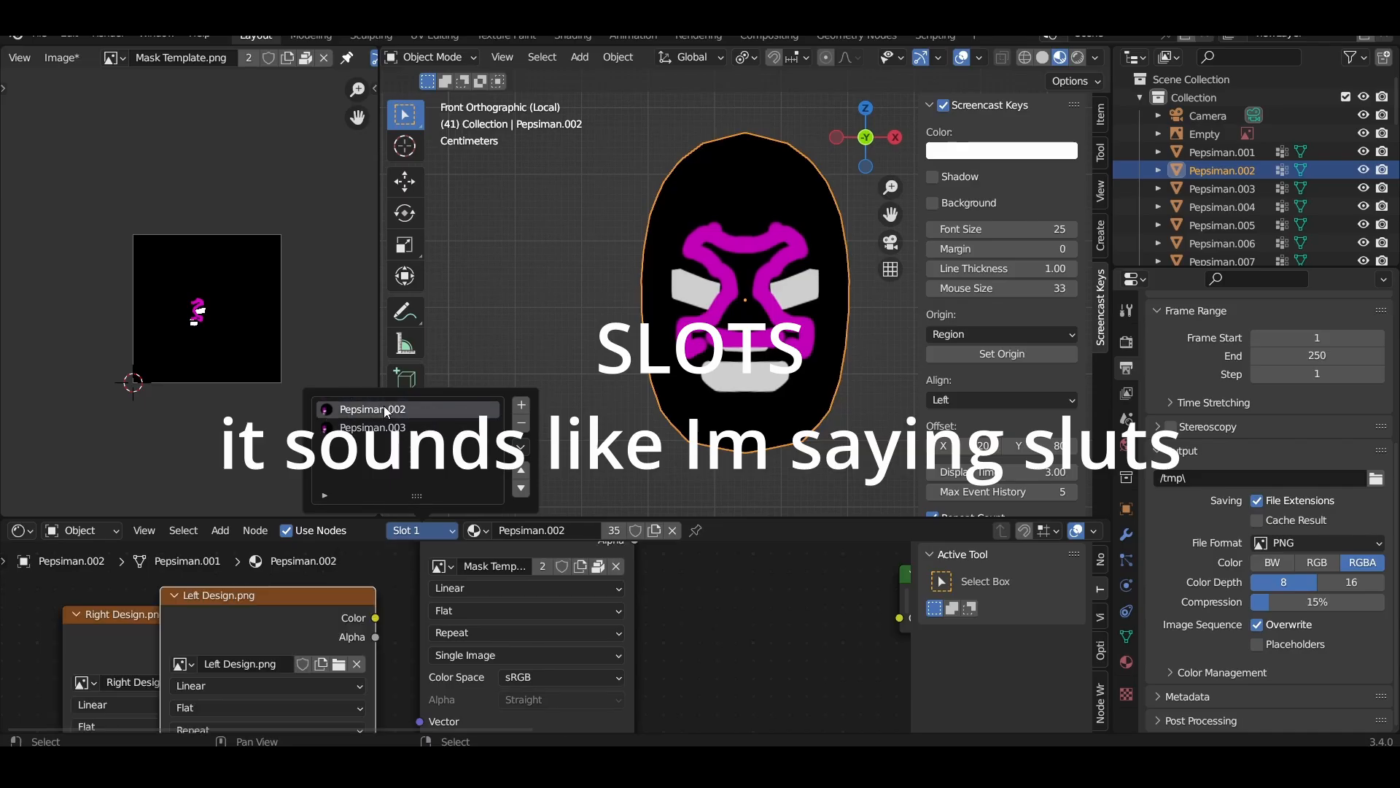
{"action": "left_click", "coordinate": [366, 588]}
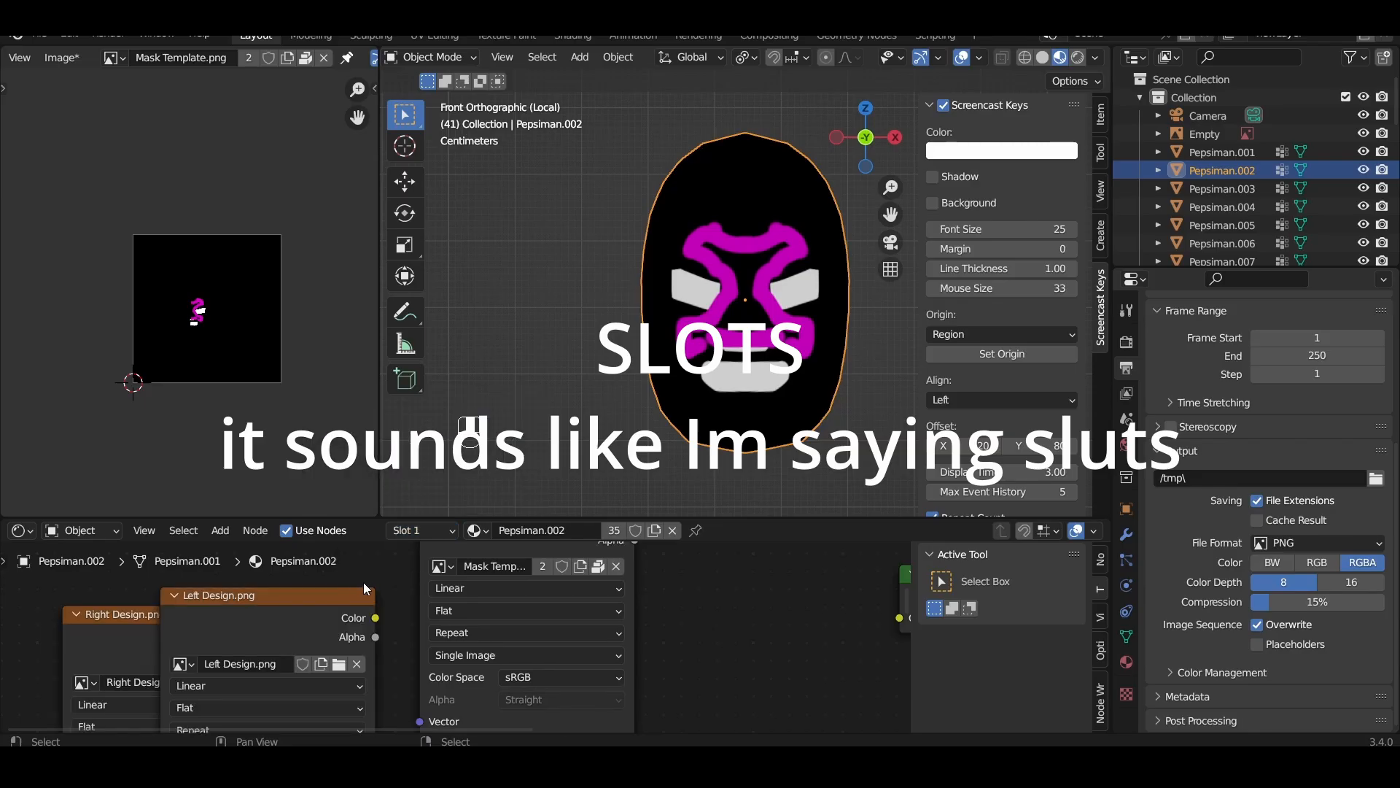
{"action": "left_click", "coordinate": [444, 567]}
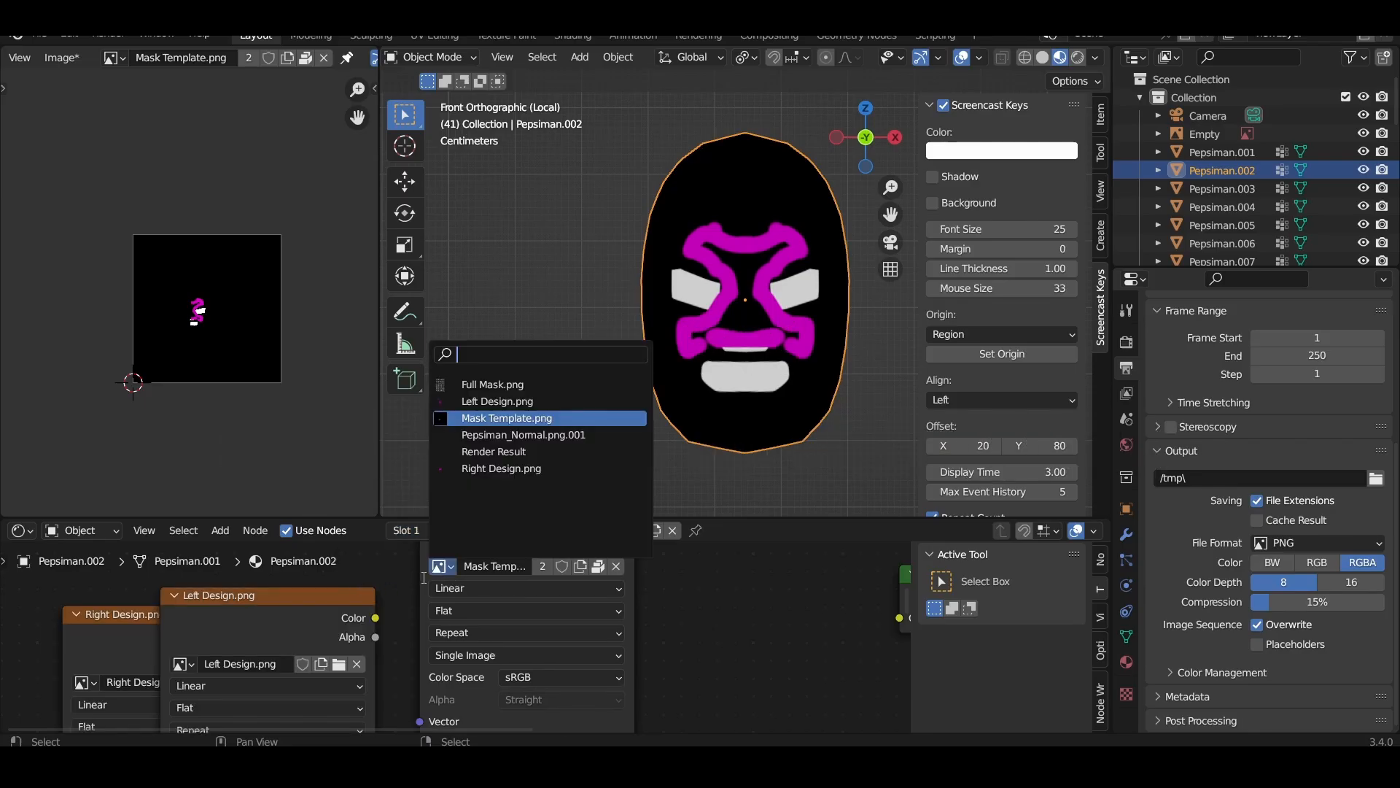
{"action": "left_click", "coordinate": [525, 471]}
- Assign Left Design.png as the image texture in the Pepsiman.003 slot and return to the Pepsiman.002 slot
{"action": "left_click", "coordinate": [423, 532]}
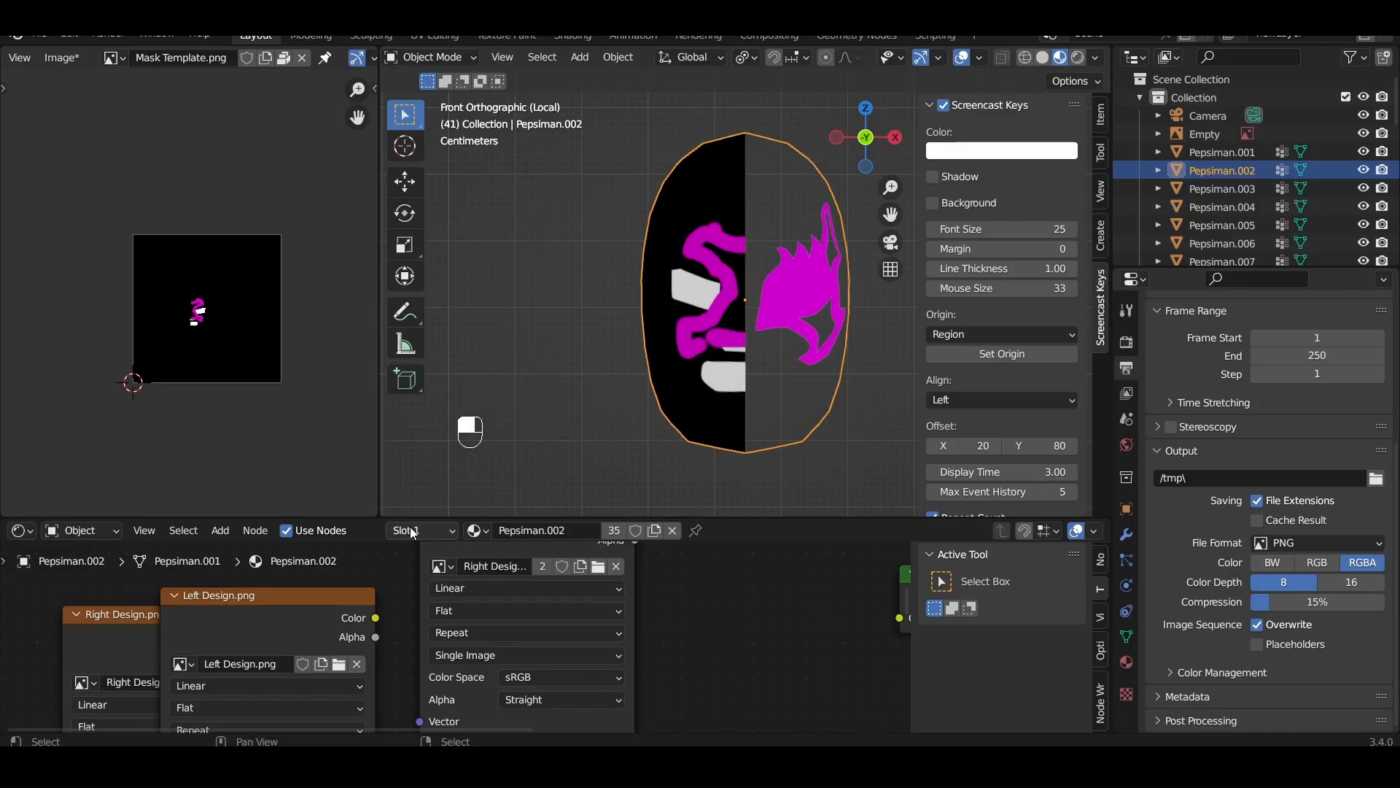
{"action": "left_click", "coordinate": [412, 532]}
{"action": "left_click", "coordinate": [407, 431]}
{"action": "left_click", "coordinate": [365, 569]}
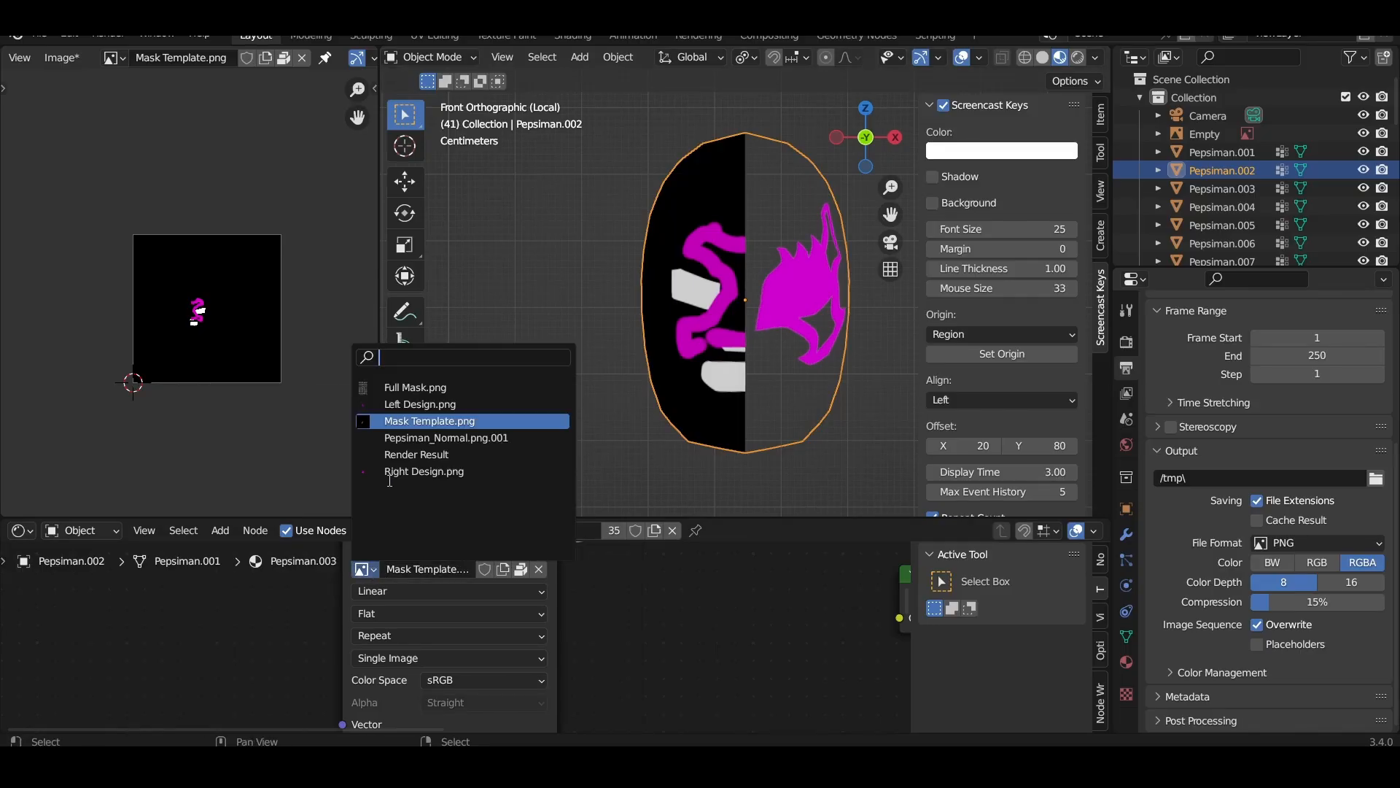
{"action": "left_click", "coordinate": [413, 404]}
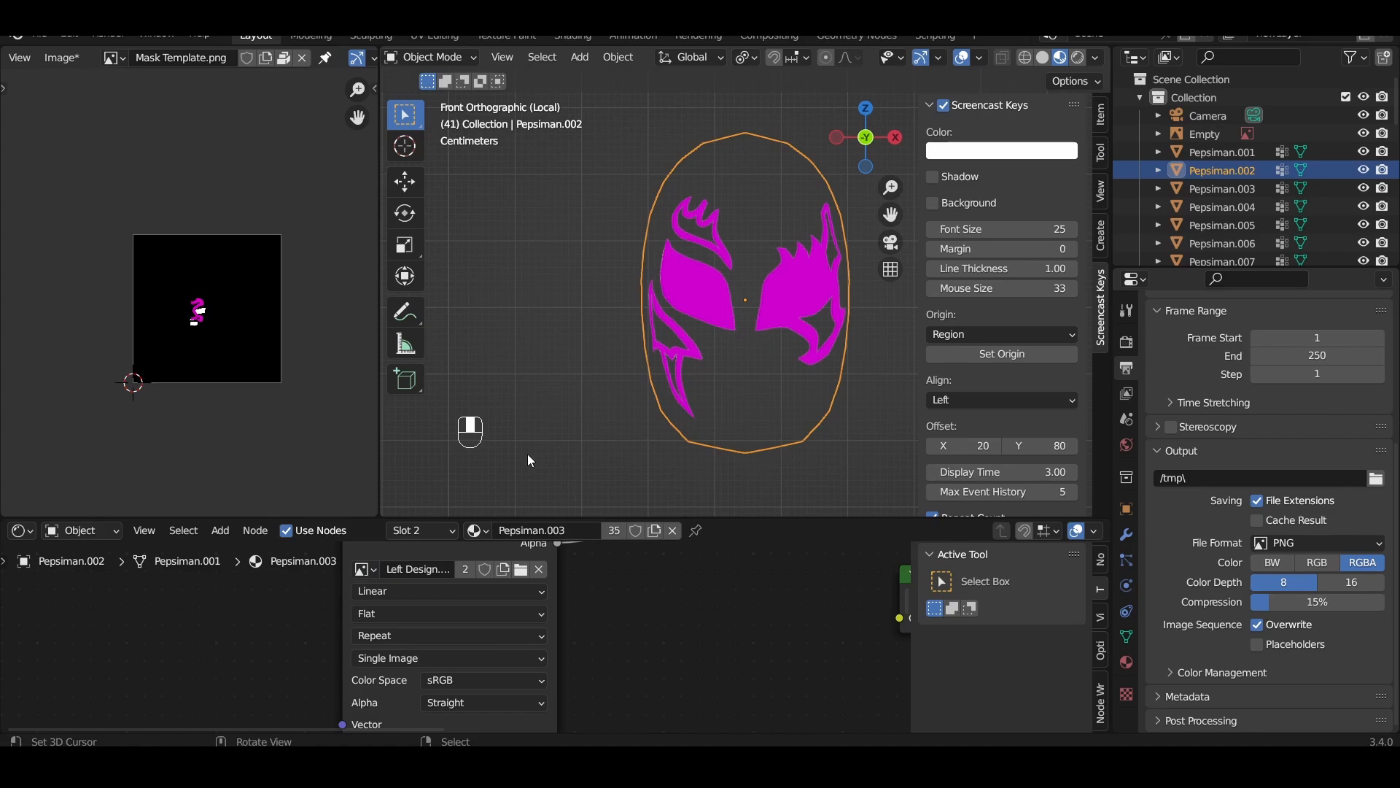
{"action": "left_click", "coordinate": [453, 530]}
{"action": "left_click", "coordinate": [394, 409]}
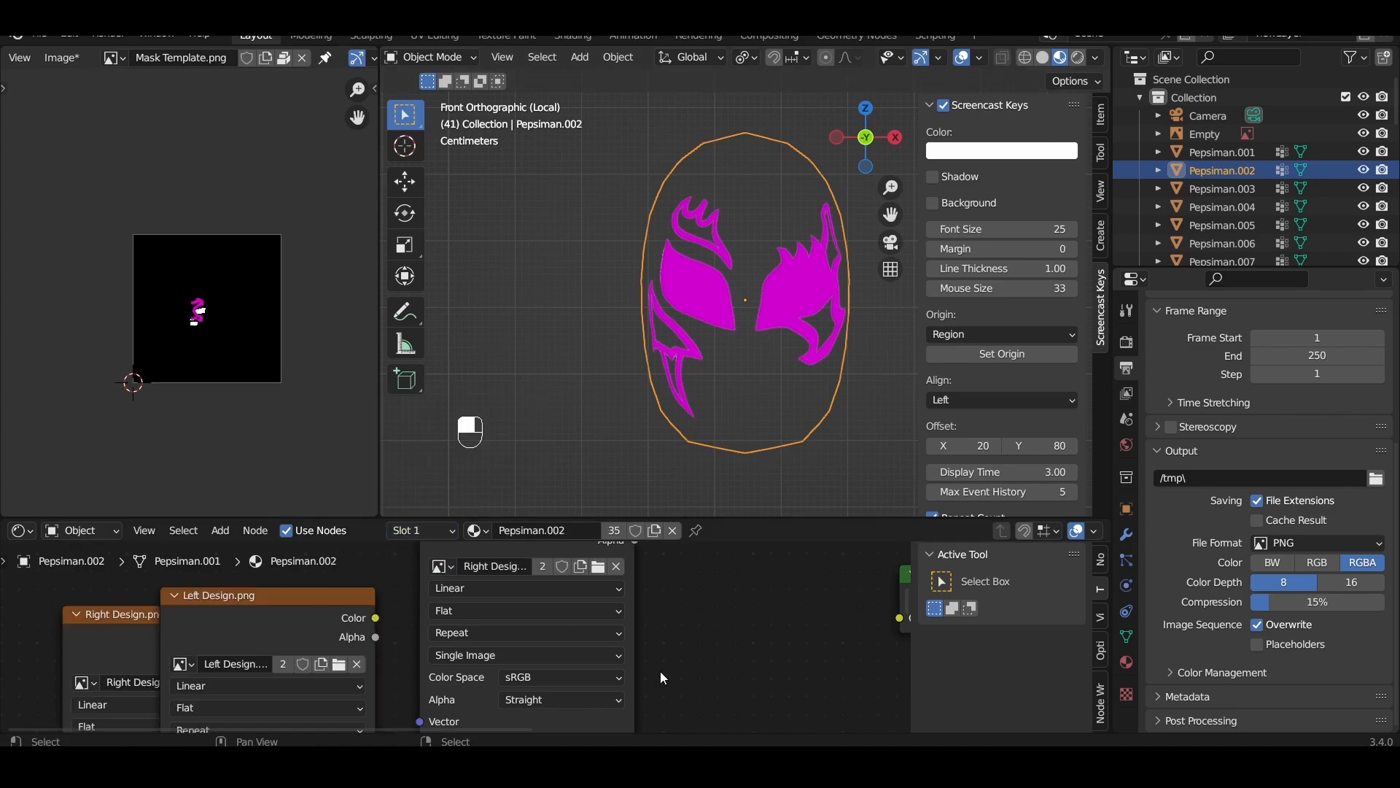
- Nudge the Left Design.png node, check both material slots and pick Right Design.png as the Pepsiman.002 slot's image texture
{"action": "middle_click_drag", "start_coordinate": [702, 618], "coordinate": [664, 642]}
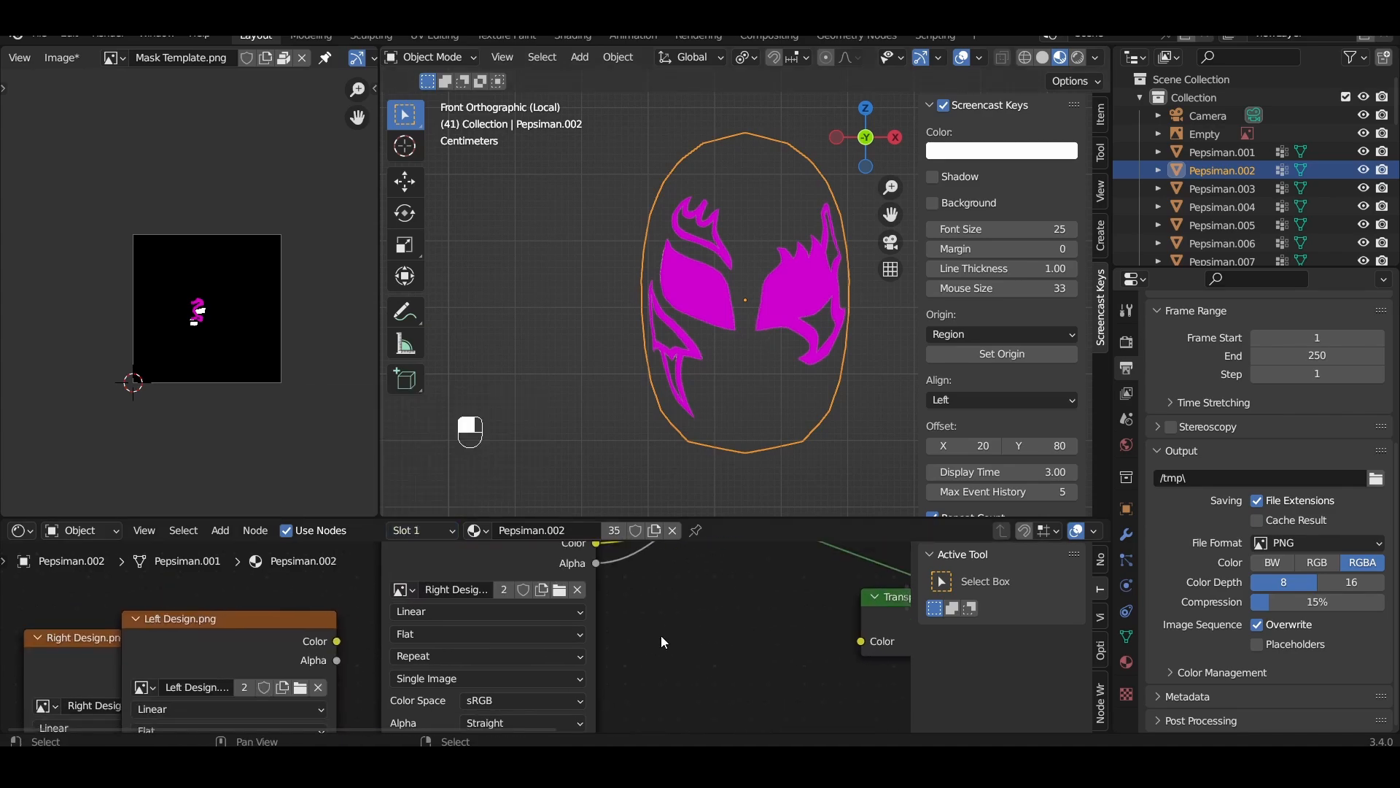
{"action": "left_click_drag", "start_coordinate": [237, 620], "coordinate": [254, 607]}
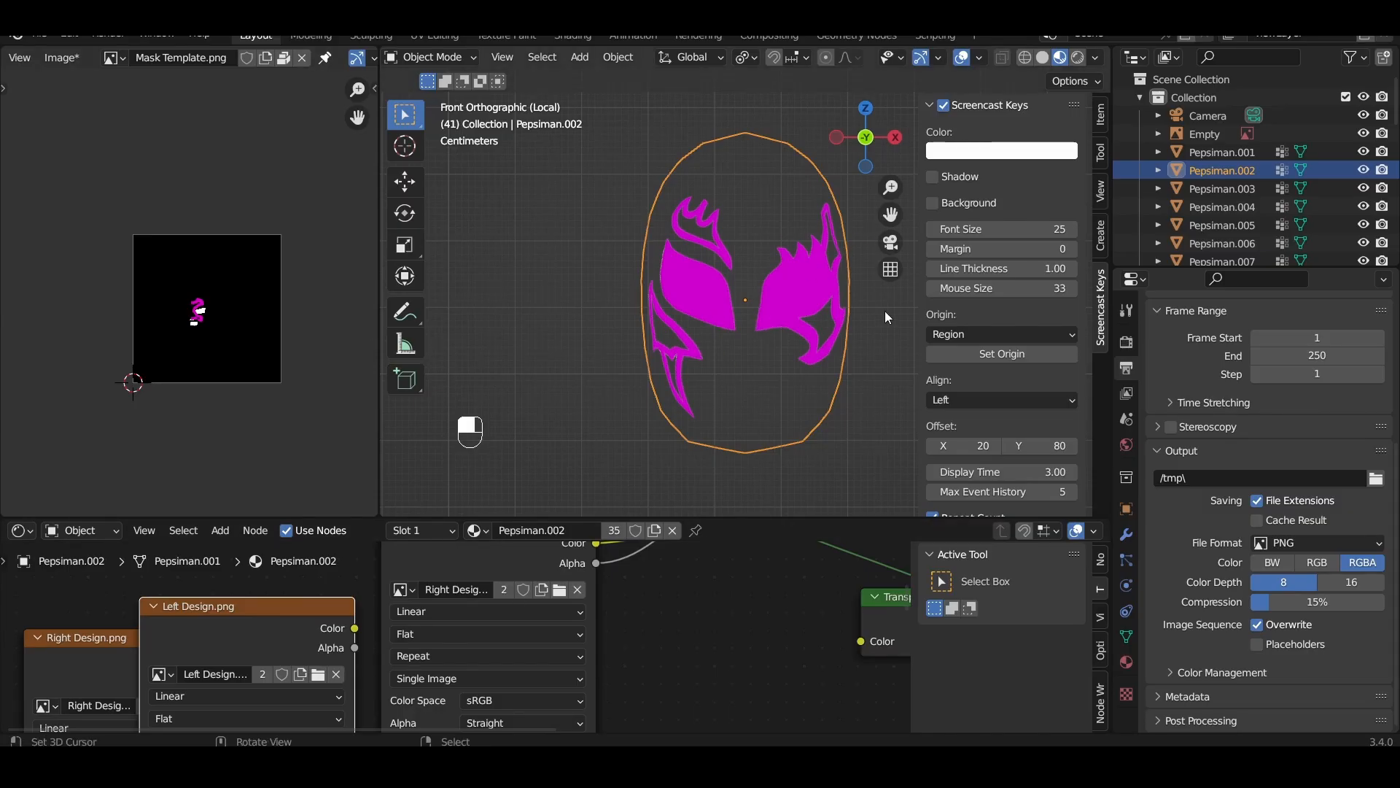
{"action": "left_click", "coordinate": [404, 589]}
{"action": "left_click", "coordinate": [486, 625]}
{"action": "left_click", "coordinate": [406, 530]}
{"action": "left_click", "coordinate": [396, 428]}
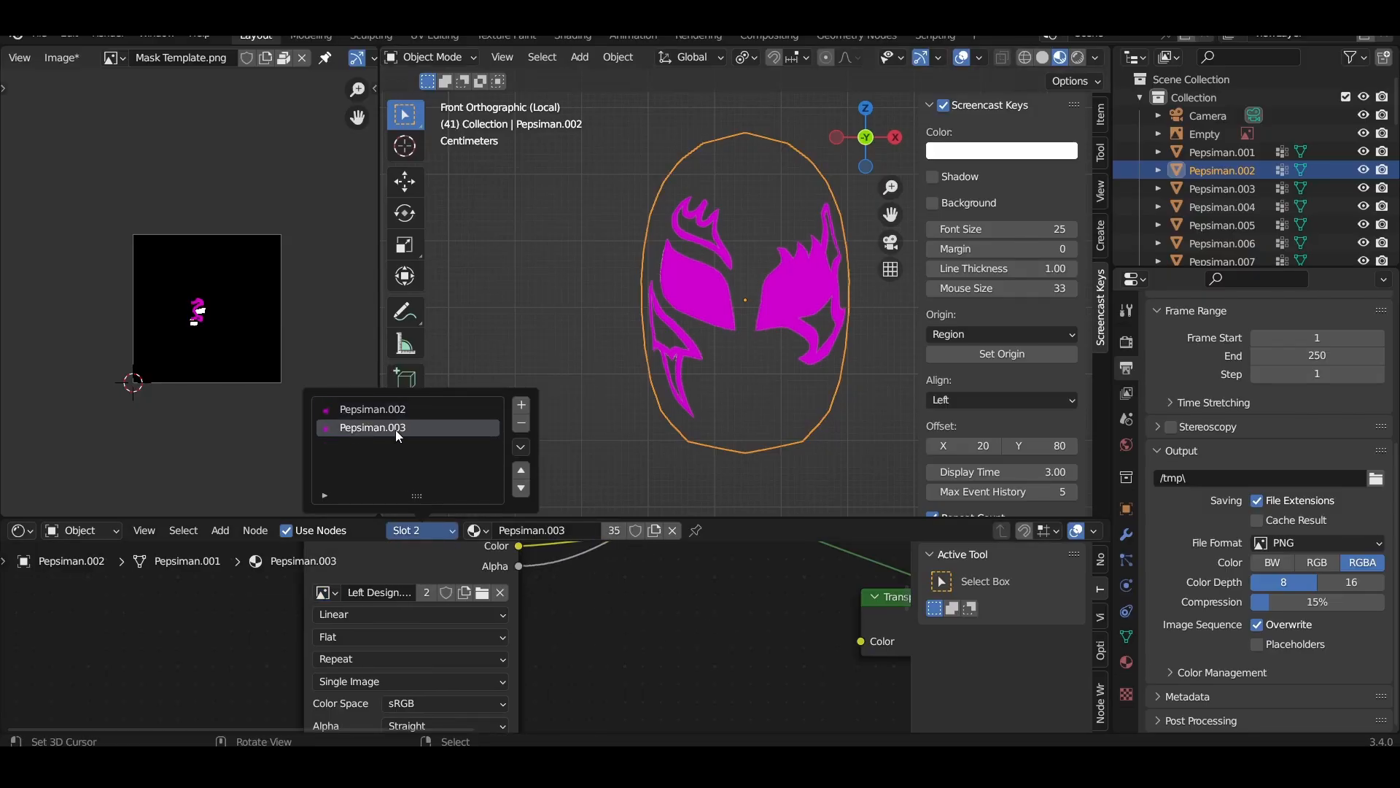
{"action": "left_click", "coordinate": [380, 413]}
{"action": "left_click", "coordinate": [411, 590]}
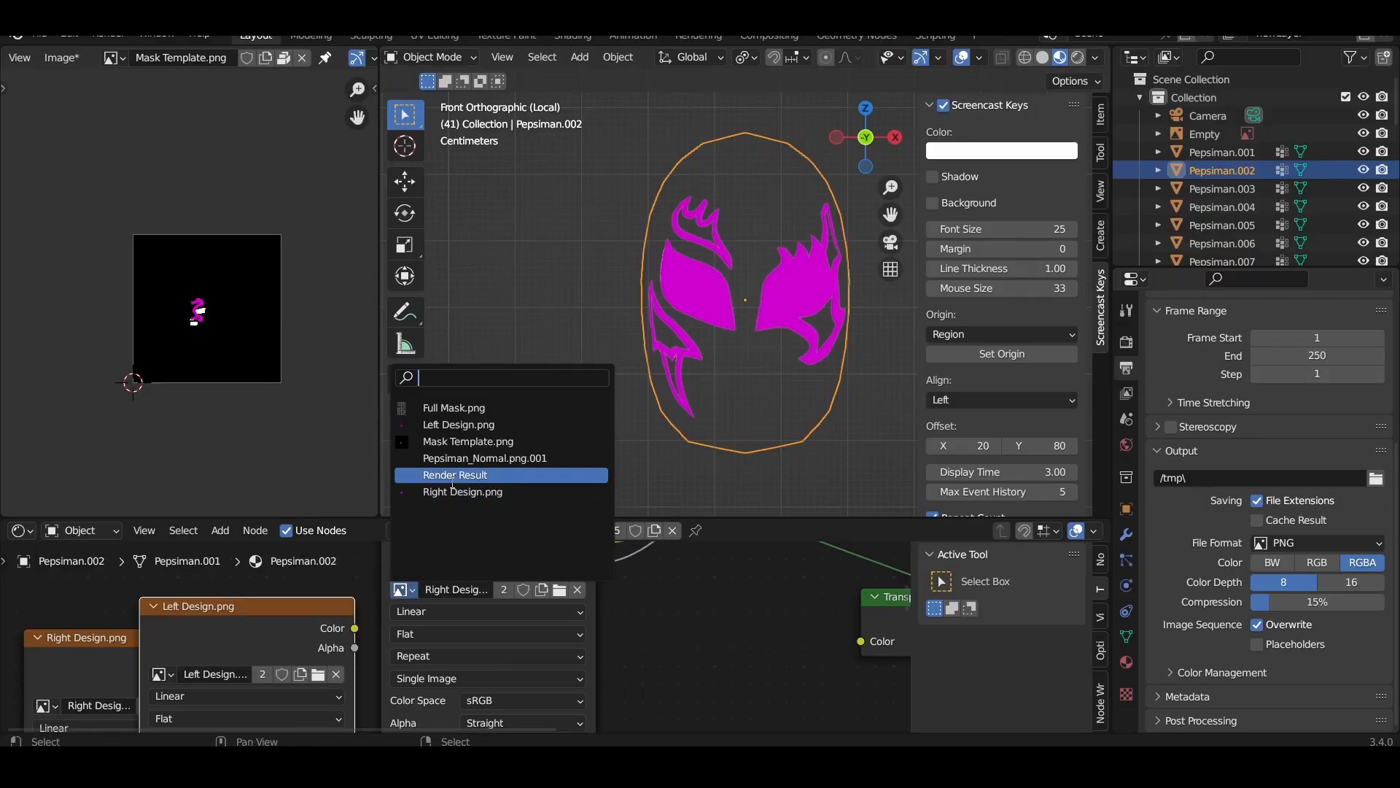
{"action": "left_click", "coordinate": [467, 491]}
- Pick Left Design.png as the Pepsiman.003 slot's image texture and return to the Pepsiman.002 slot
{"action": "left_click", "coordinate": [416, 529]}
{"action": "left_click", "coordinate": [393, 431]}
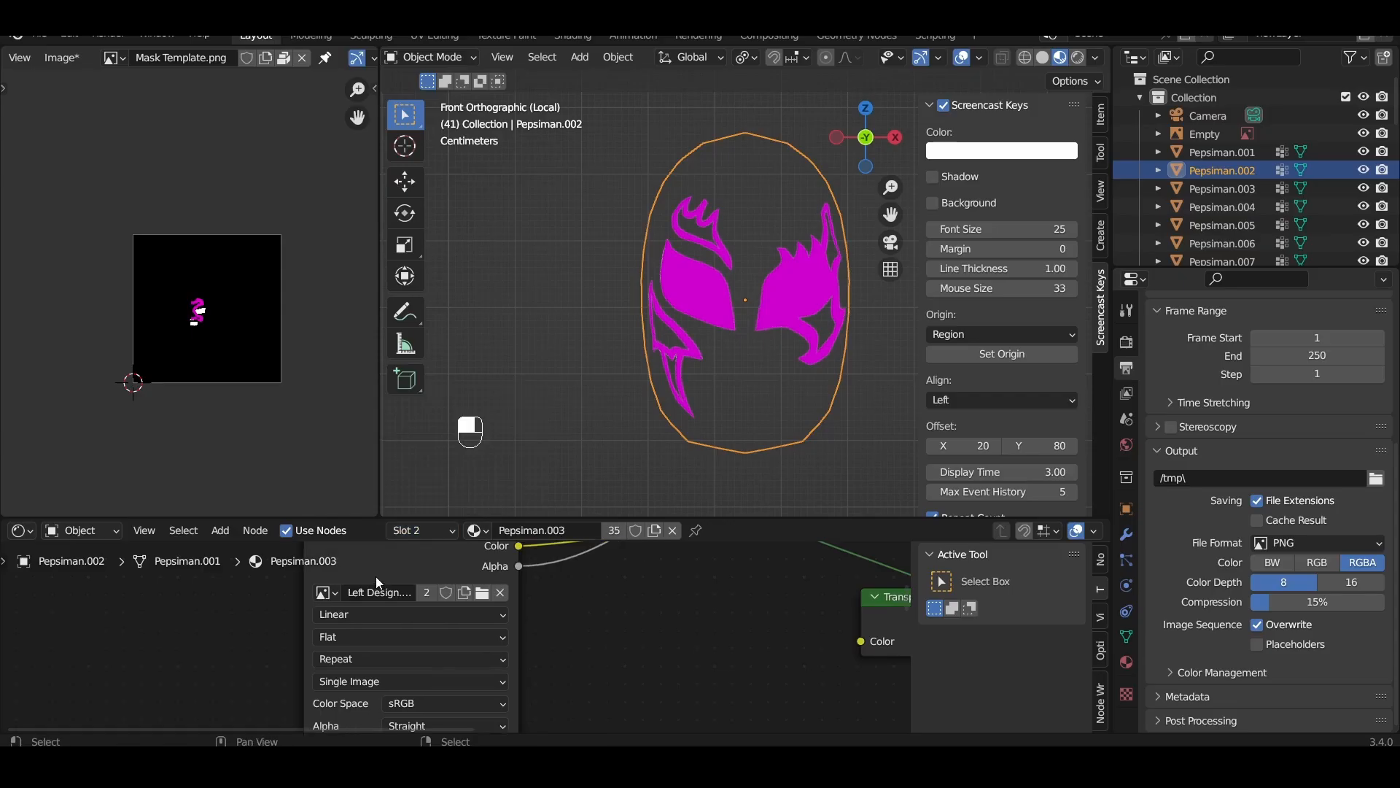
{"action": "left_click", "coordinate": [326, 592]}
{"action": "left_click", "coordinate": [396, 426]}
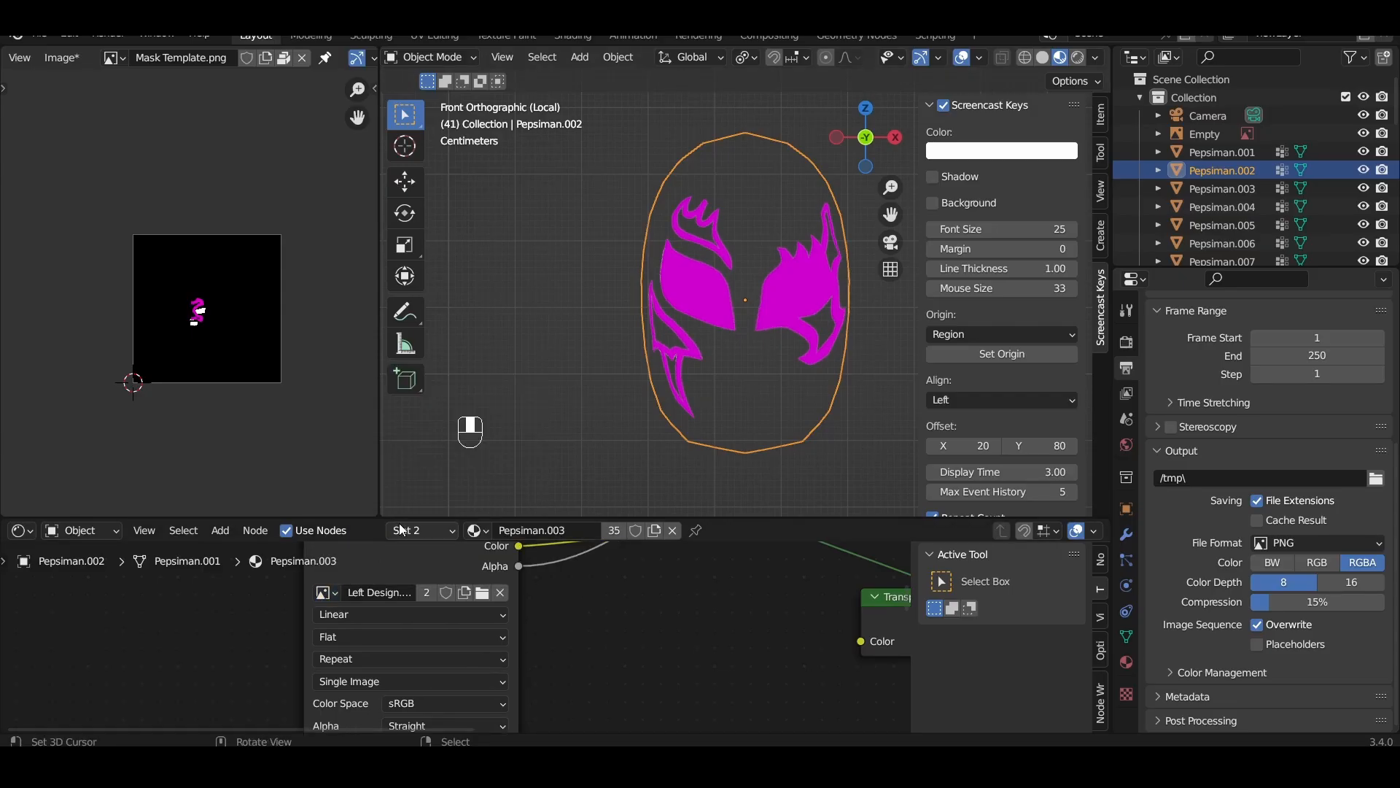
{"action": "left_click", "coordinate": [416, 529]}
{"action": "left_click", "coordinate": [405, 410]}
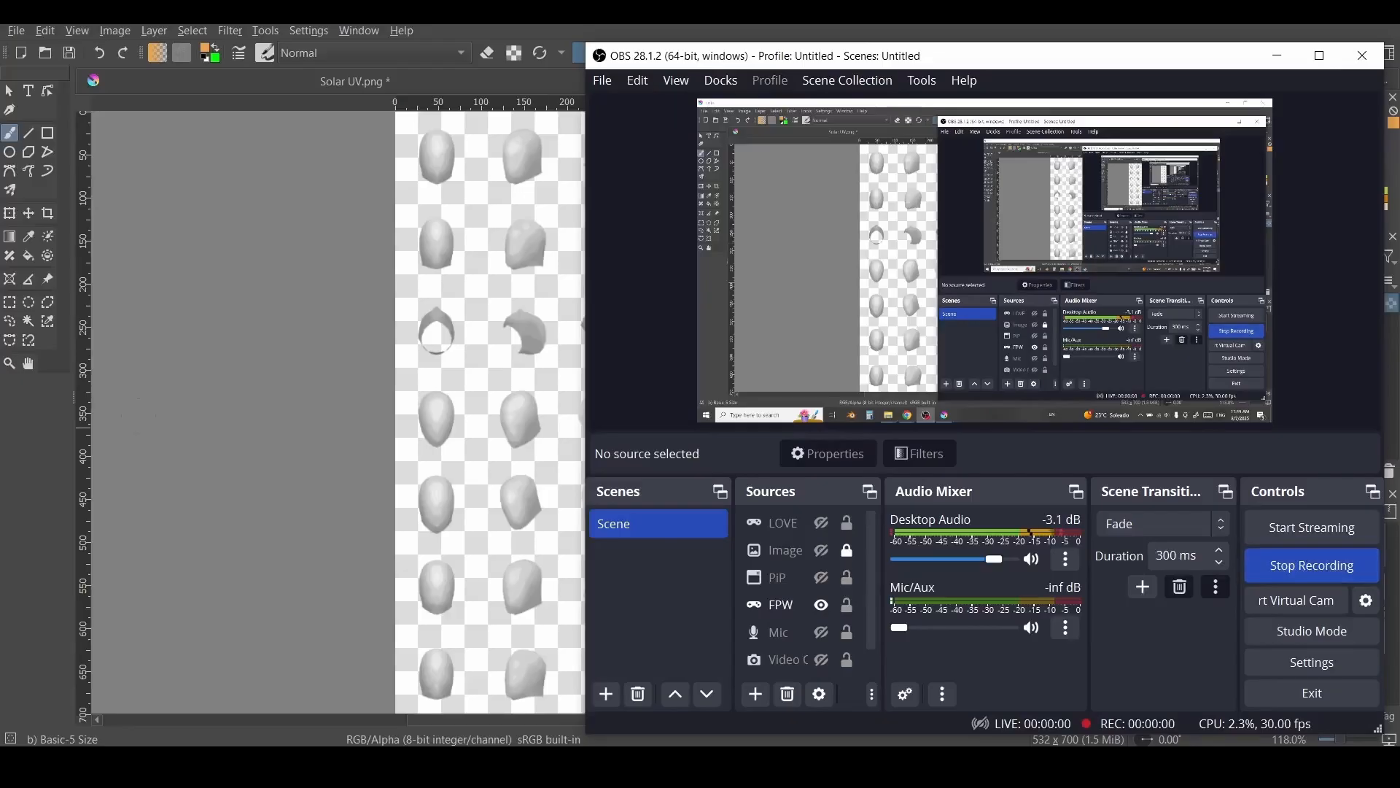
- Switch to Krita and insert MA, MB, MC and MD from the Solar folder as separate layers in Full Mask B.png
{"action": "left_click", "coordinate": [138, 415]}
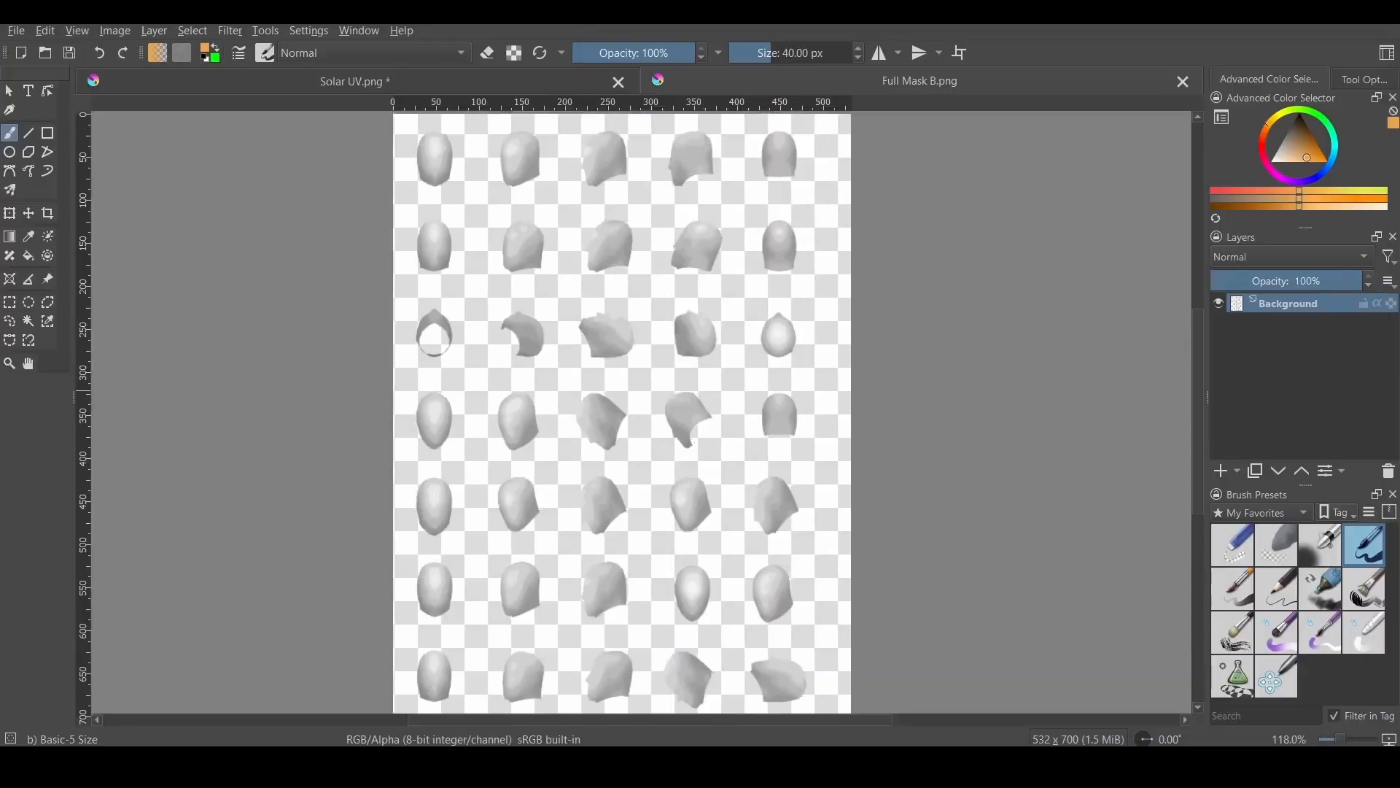
{"action": "mouse_move", "coordinate": [474, 373]}
{"action": "middle_mouse_down"}
{"action": "mouse_move", "coordinate": [414, 348]}
{"action": "mouse_move", "coordinate": [447, 332]}
{"action": "middle_mouse_up"}
{"action": "scroll", "coordinate": [414, 339], "scroll_direction": "down", "scroll_amount": 1}
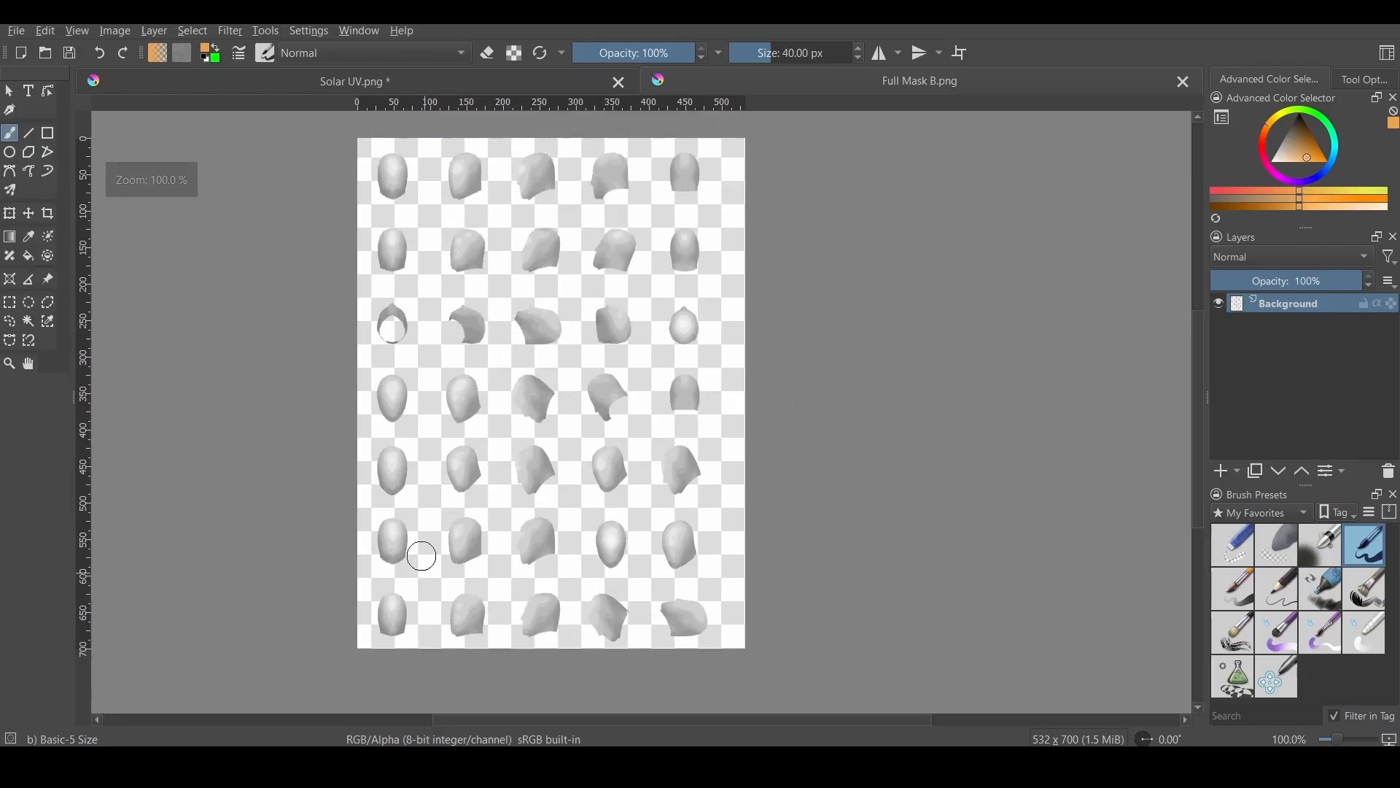
{"action": "mouse_move", "coordinate": [467, 770]}
{"action": "left_click", "coordinate": [408, 682]}
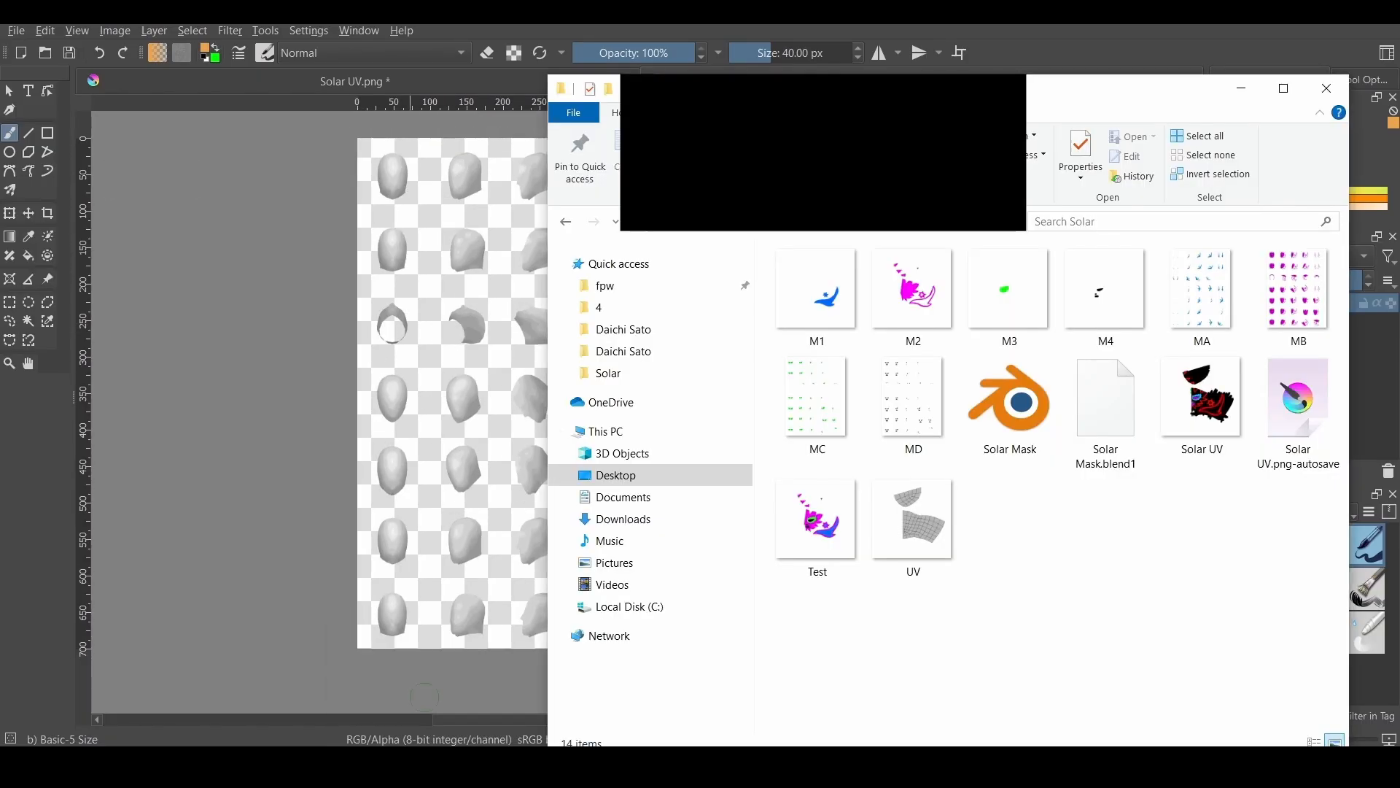
{"action": "left_click", "coordinate": [1202, 298]}
{"action": "left_click", "coordinate": [914, 405], "text": "shift"}
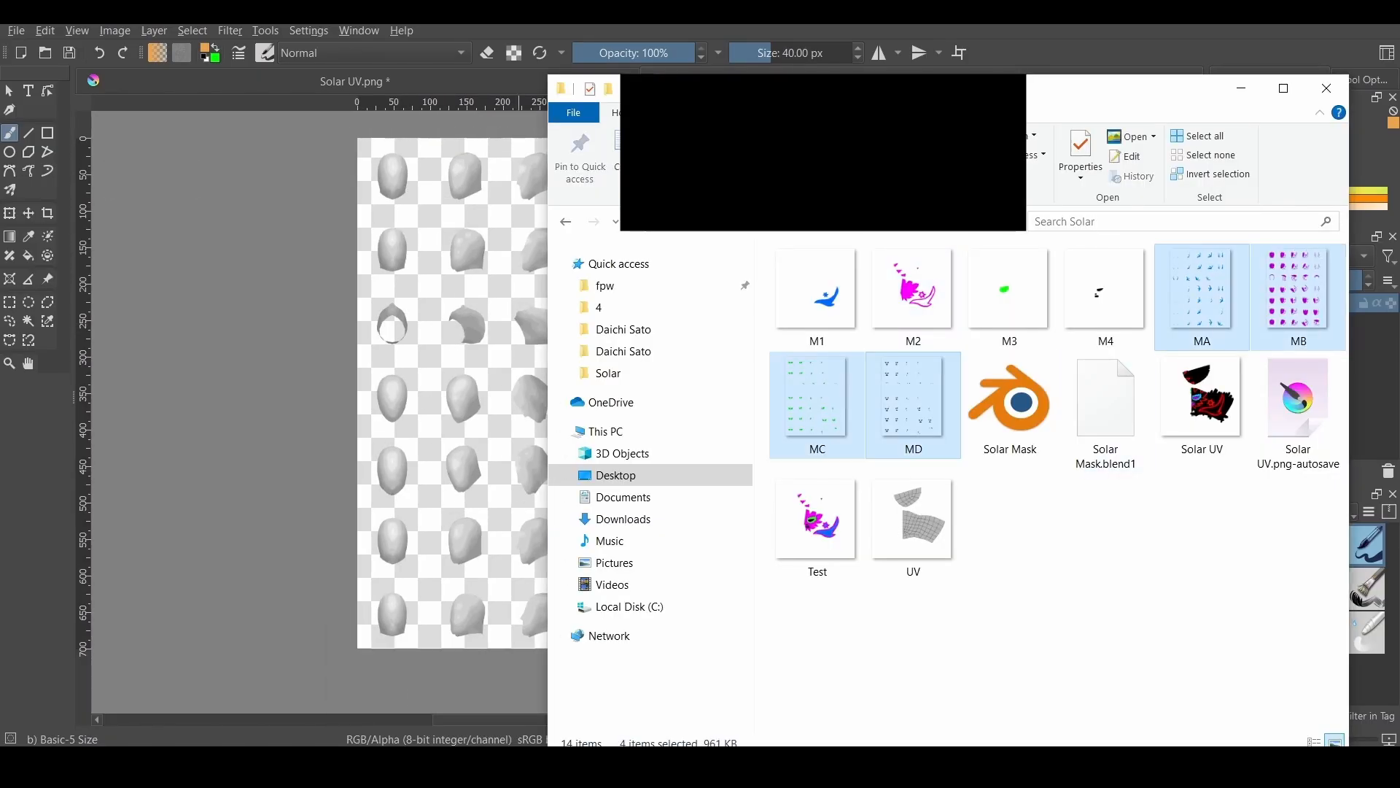
{"action": "left_click_drag", "start_coordinate": [1199, 299], "coordinate": [453, 323]}
{"action": "left_click", "coordinate": [504, 413]}
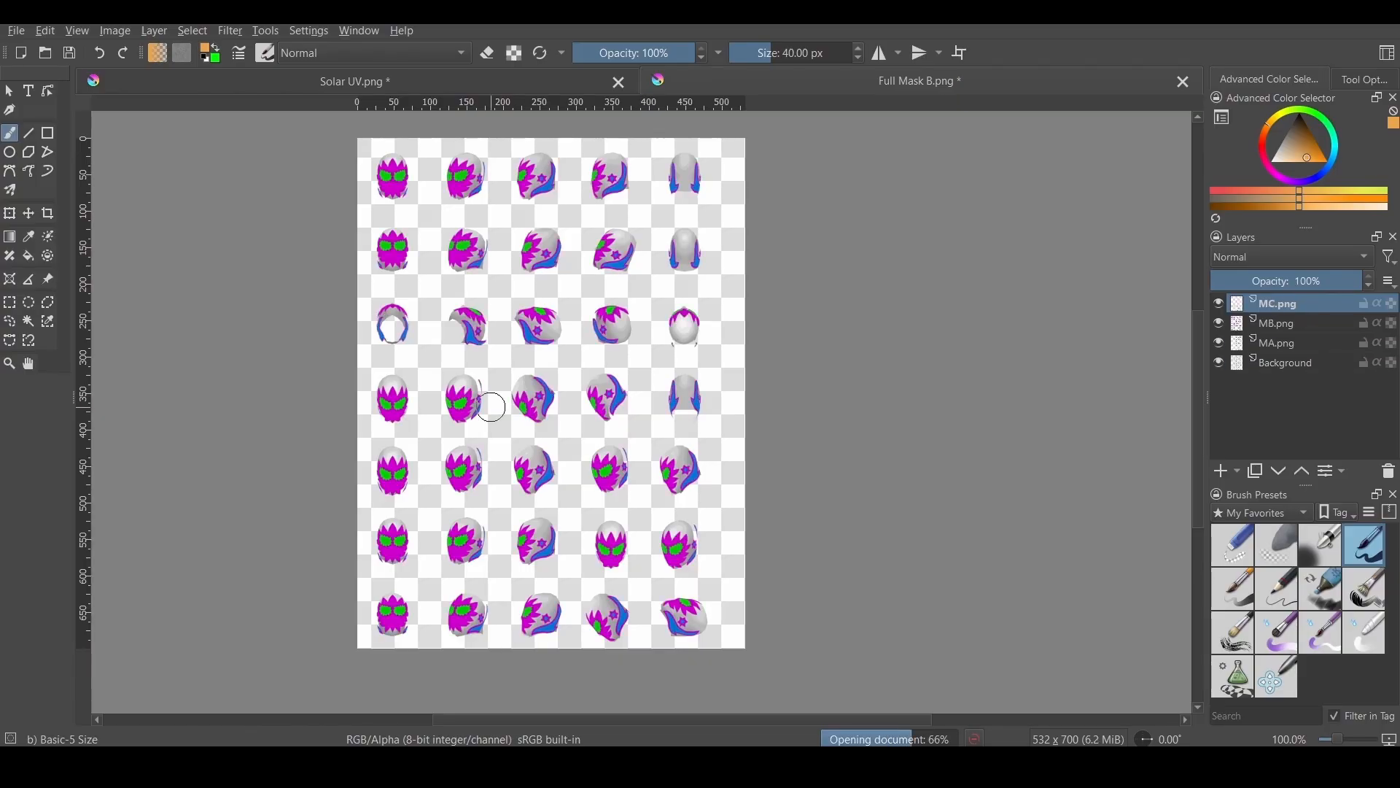
- Hide the MA, MB and MC layers and add a bottom paint layer filled with green inverted to magenta
{"action": "middle_click_drag", "start_coordinate": [490, 306], "coordinate": [528, 319]}
{"action": "scroll", "coordinate": [472, 235], "scroll_direction": "up", "scroll_amount": 2}
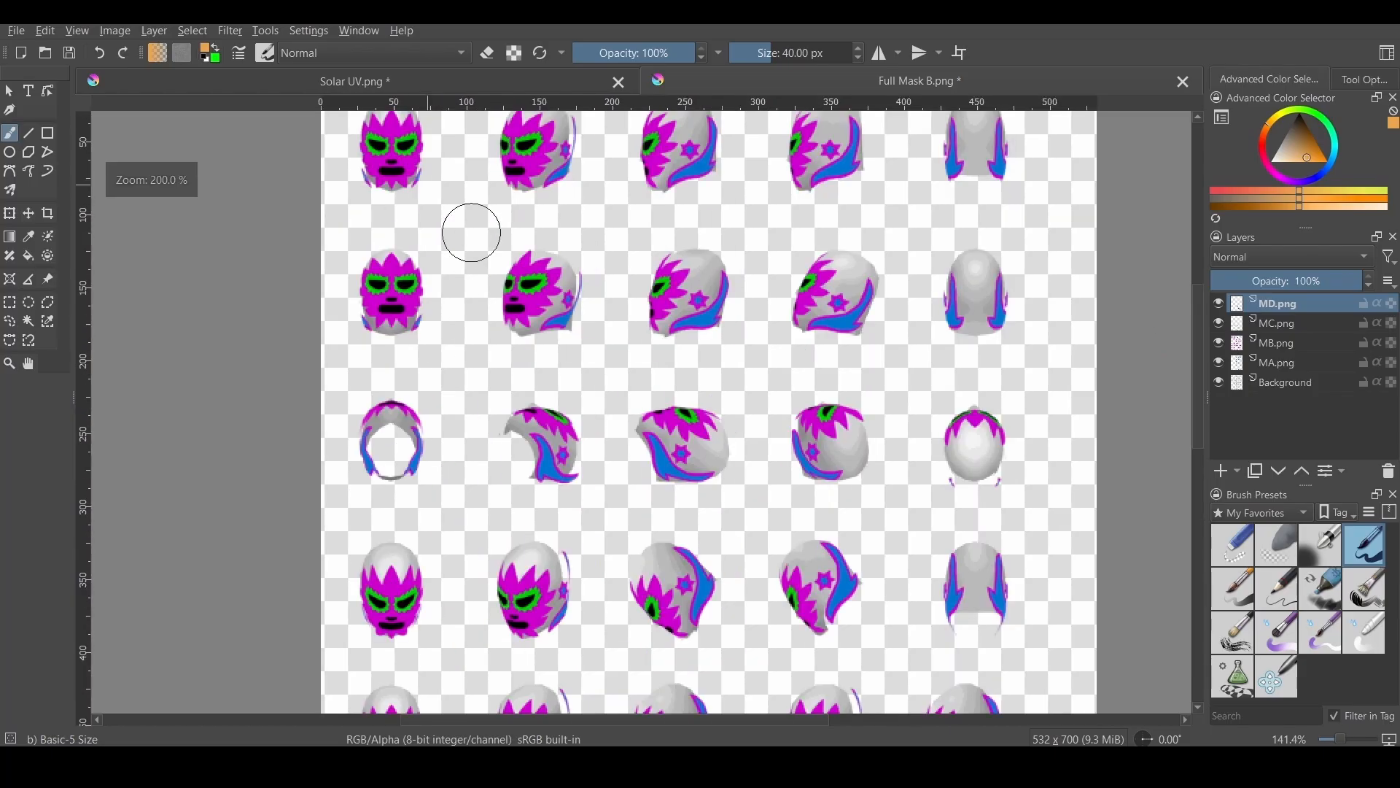
{"action": "middle_click_drag", "start_coordinate": [472, 234], "coordinate": [472, 313]}
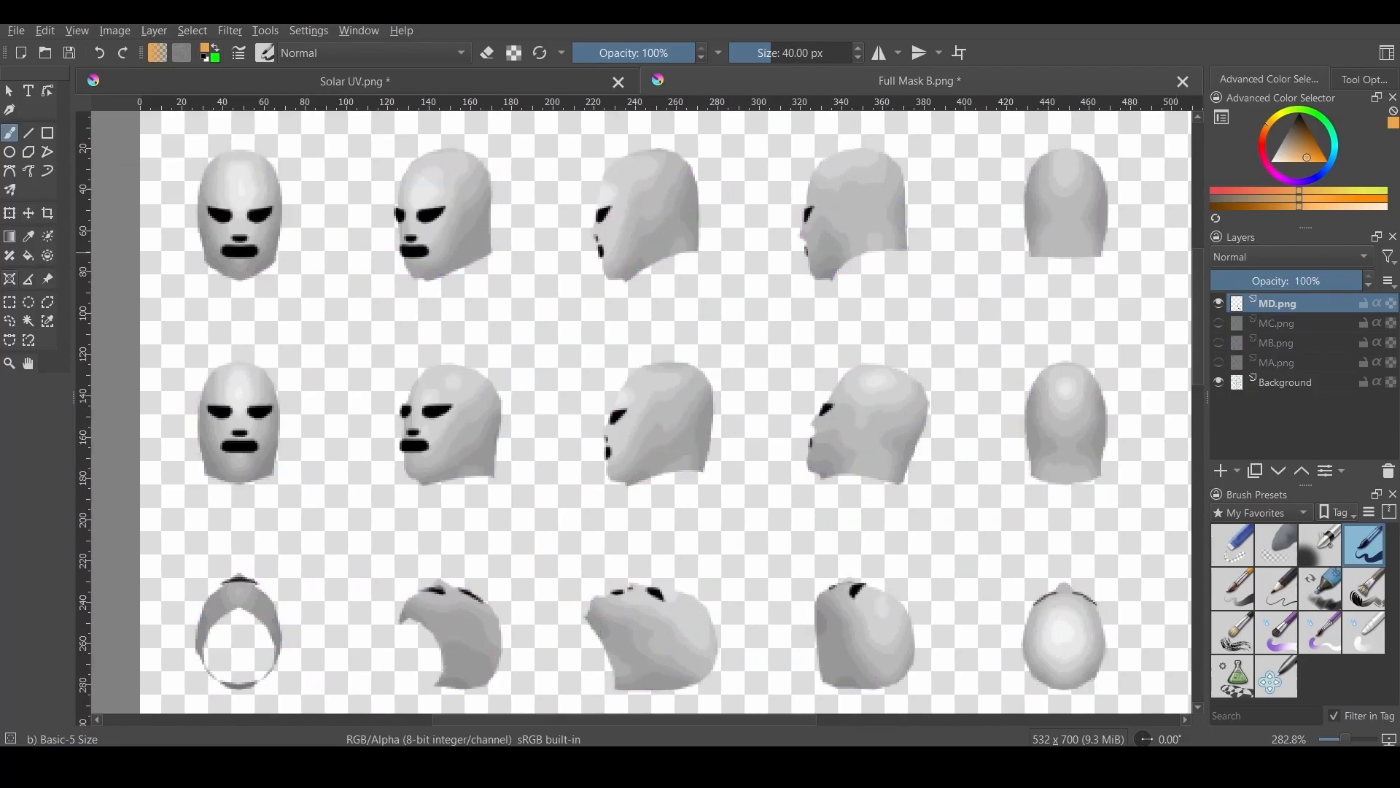
{"action": "key", "text": "Insert"}
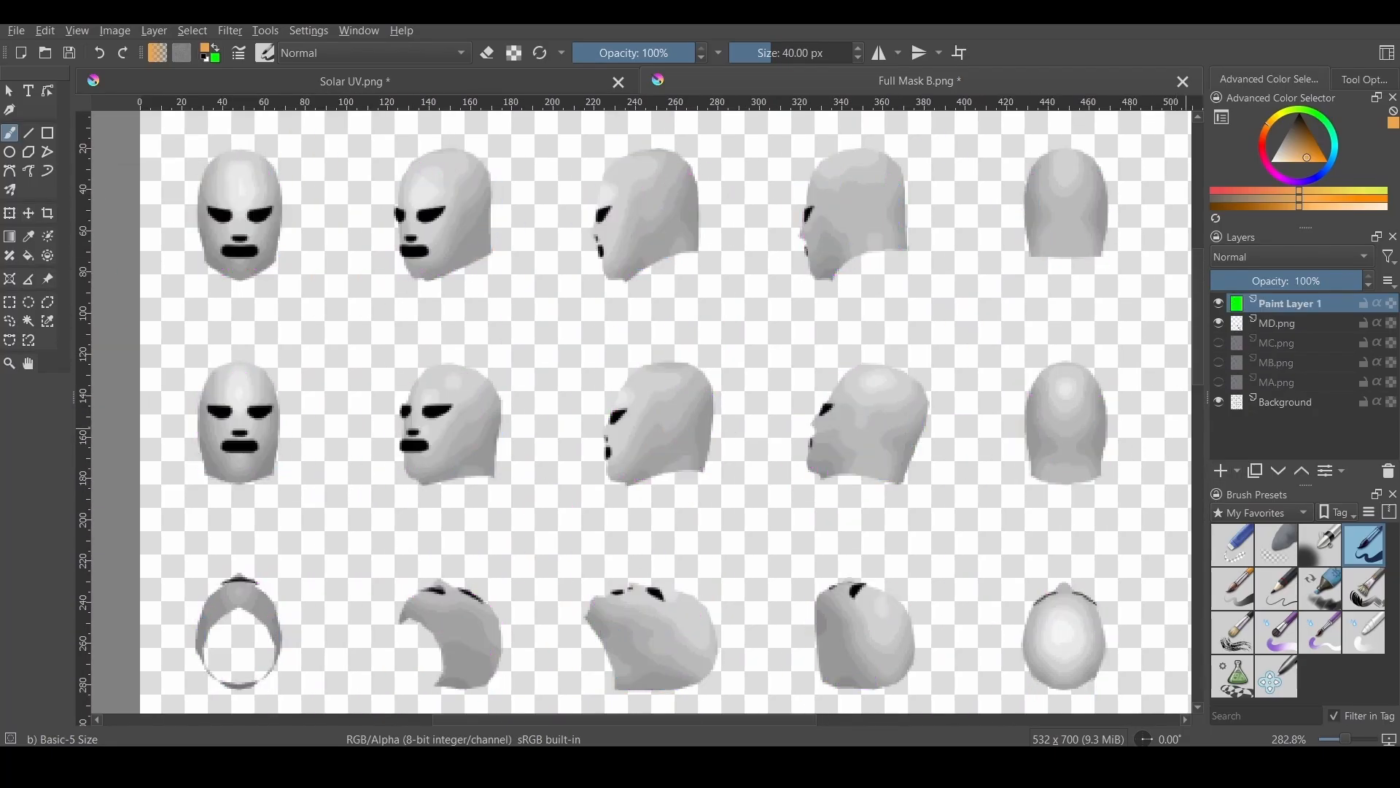
{"action": "key", "text": "BackSpace"}
{"action": "key", "text": "ctrl+i"}
{"action": "left_click", "coordinate": [1277, 303]}
- Select the area around the nose patch of the third top-row head on MD.png and fill it with green
{"action": "left_click", "coordinate": [10, 340]}
{"action": "scroll", "coordinate": [607, 232], "scroll_direction": "up", "scroll_amount": 4}
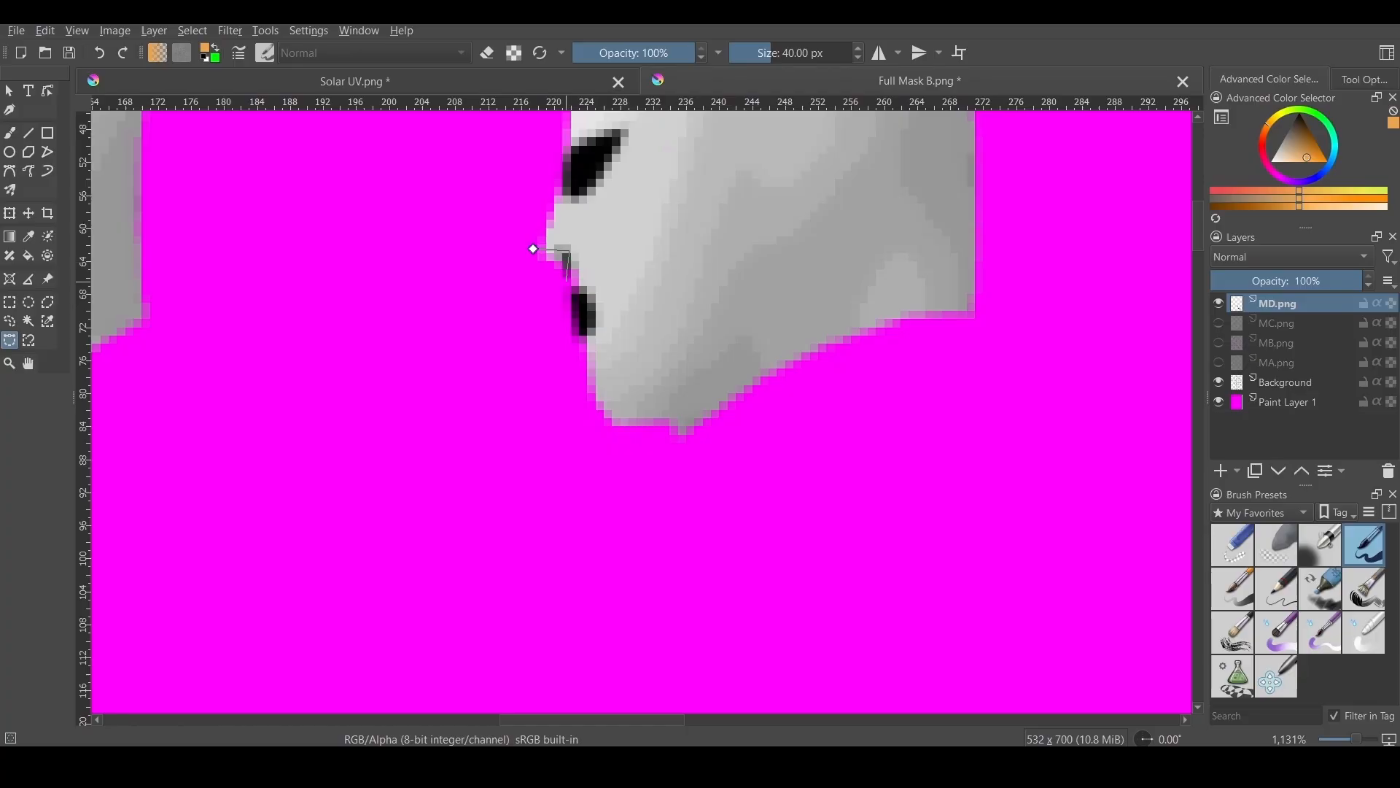
{"action": "left_click", "coordinate": [567, 281]}
{"action": "left_click", "coordinate": [527, 288]}
{"action": "left_click", "coordinate": [533, 249]}
{"action": "key", "text": "BackSpace"}
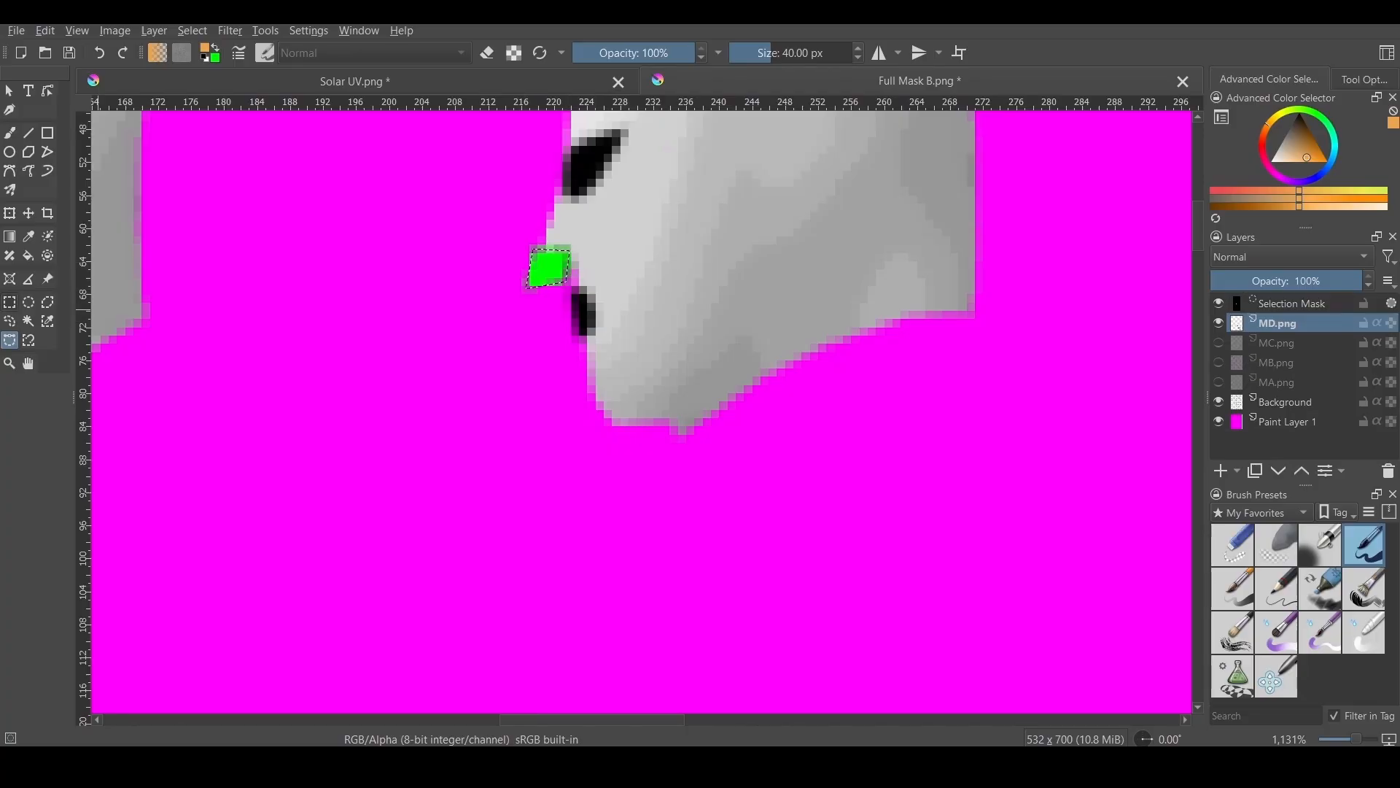
- Select the mouth patch of the third top-row head and move it one pixel to the right
{"action": "key", "text": "ctrl+r"}
{"action": "left_click_drag", "start_coordinate": [664, 379], "coordinate": [555, 286]}
{"action": "key", "text": "t"}
{"action": "key", "text": "Right"}
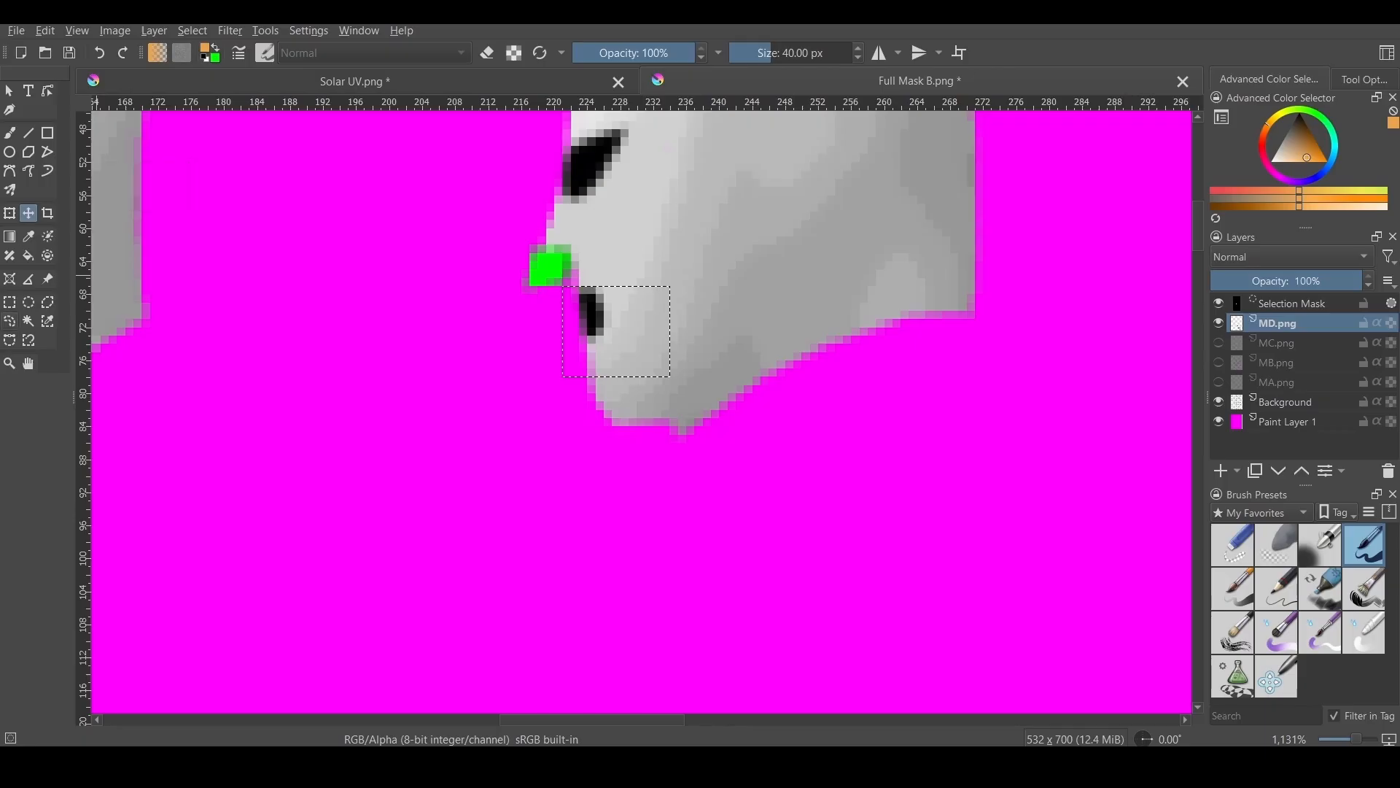
- Select the front edge of the third top-row head's mouth patch and fill it with green
{"action": "left_click", "coordinate": [10, 340]}
{"action": "scroll", "coordinate": [599, 308], "scroll_direction": "up", "scroll_amount": 2}
{"action": "left_click", "coordinate": [572, 282]}
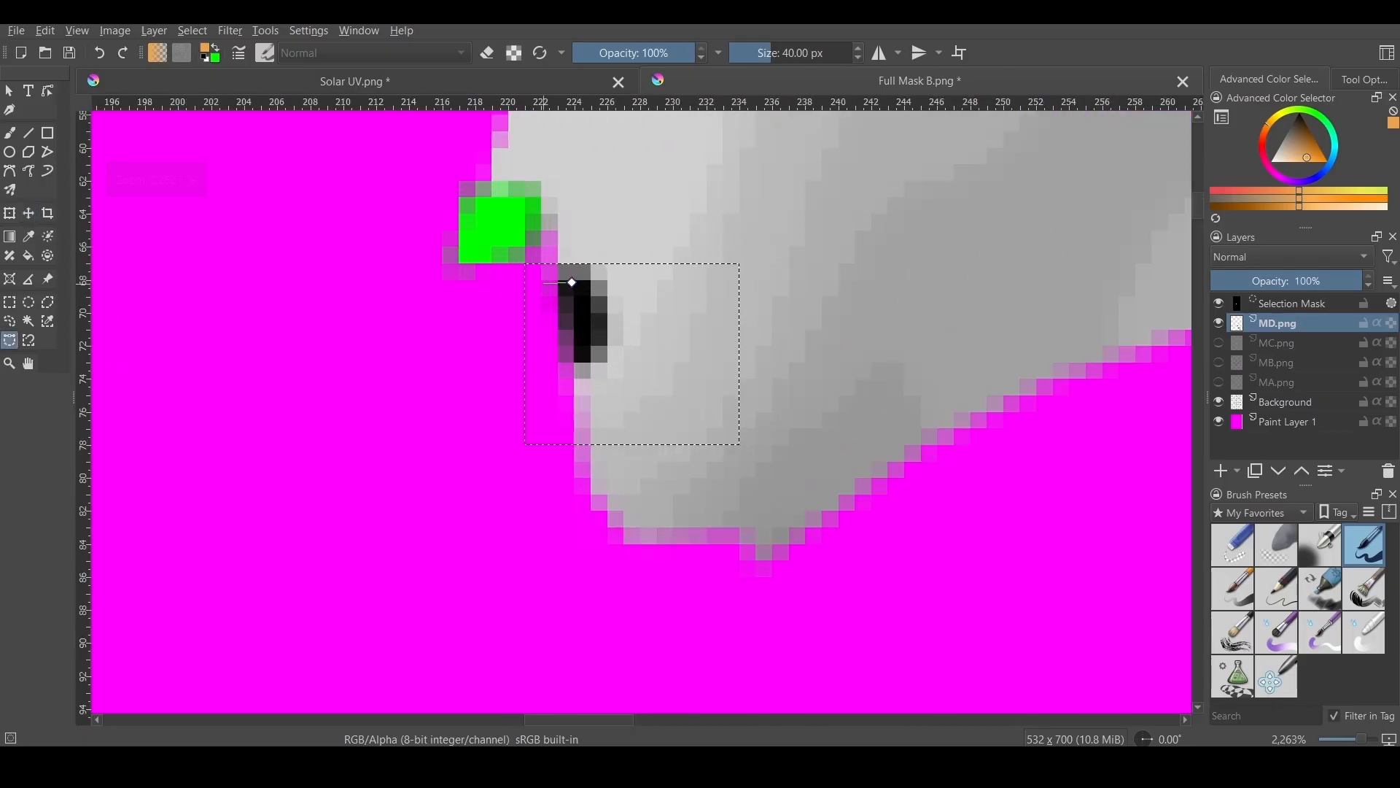
{"action": "double_click", "coordinate": [588, 359]}
{"action": "key", "text": "BackSpace"}
- Select the eye patch of the third top-row head and move it three pixels to the right
{"action": "middle_click_drag", "start_coordinate": [631, 221], "coordinate": [601, 457]}
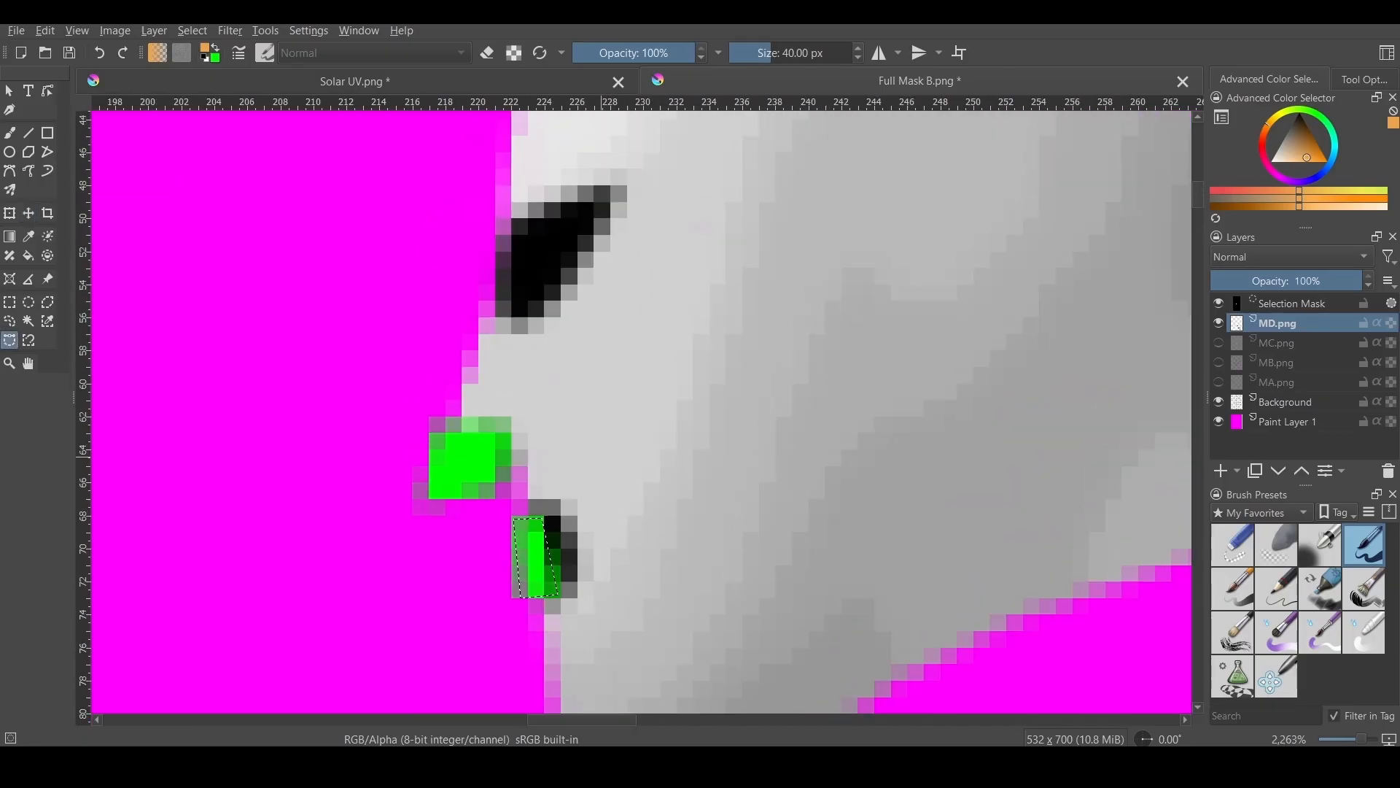
{"action": "key", "text": "ctrl+r"}
{"action": "left_click_drag", "start_coordinate": [413, 152], "coordinate": [792, 351]}
{"action": "key", "text": "t"}
{"action": "key", "text": "Right"}
{"action": "key", "text": "Right"}
{"action": "key", "text": "Right"}
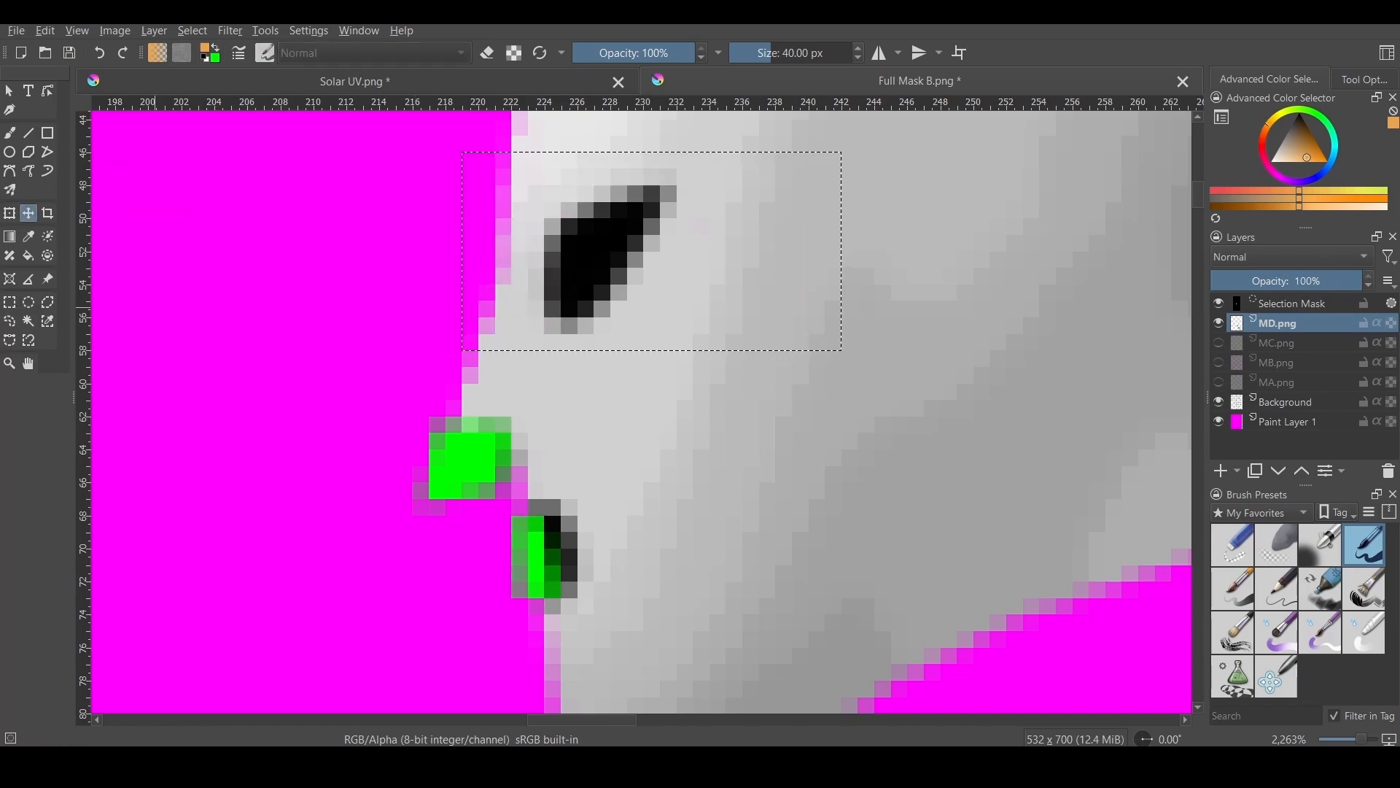
- Shift the eye patches of the third heads in the sixth and second rows slightly to the right on MD.png
{"action": "left_click", "coordinate": [10, 302]}
{"action": "scroll", "coordinate": [569, 259], "scroll_direction": "down", "scroll_amount": 6}
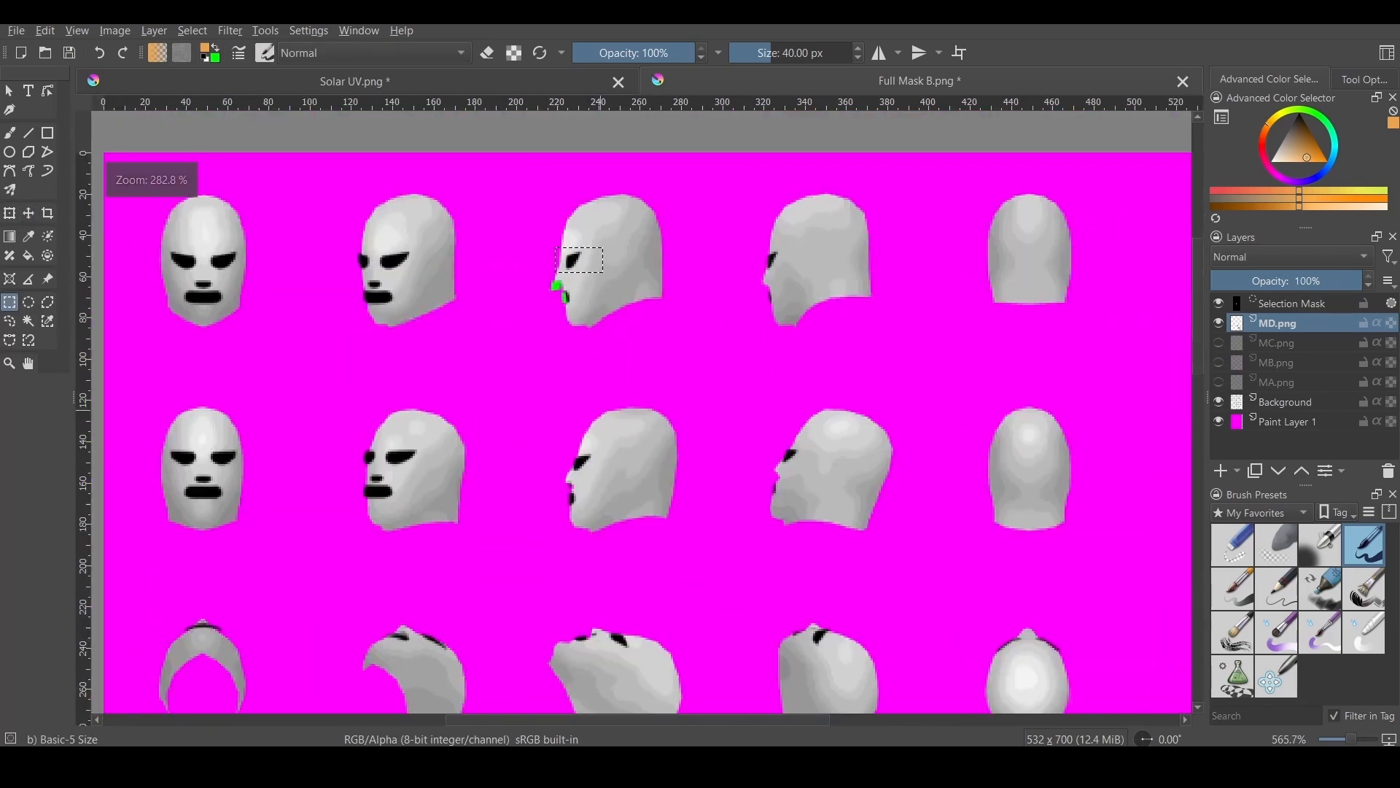
{"action": "middle_click_drag", "start_coordinate": [584, 467], "coordinate": [547, 217]}
{"action": "middle_click_drag", "start_coordinate": [540, 502], "coordinate": [508, 240]}
{"action": "middle_click_drag", "start_coordinate": [511, 504], "coordinate": [574, 241]}
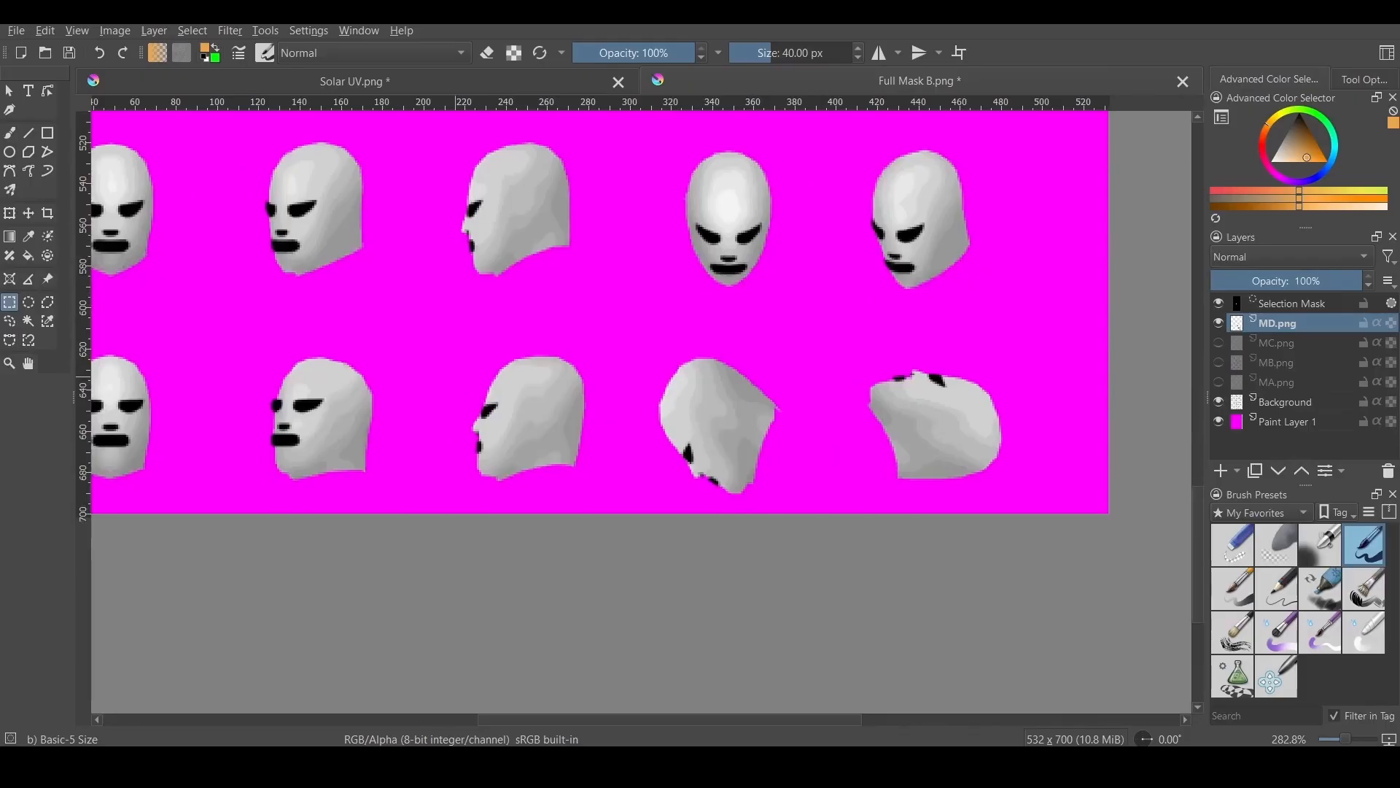
{"action": "key", "text": "Right"}
{"action": "key", "text": "Right"}
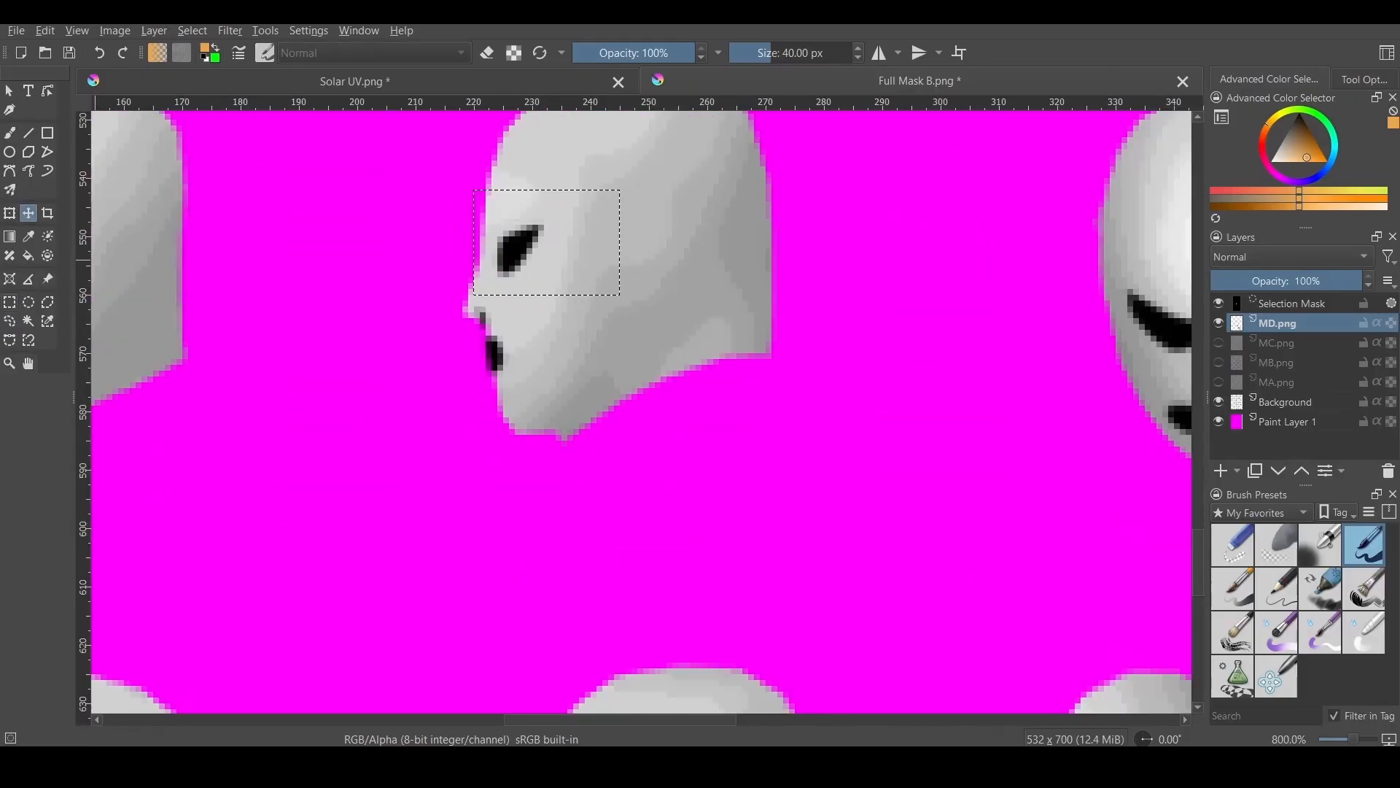
{"action": "key", "text": "ctrl+r"}
{"action": "scroll", "coordinate": [564, 219], "scroll_direction": "down", "scroll_amount": 4}
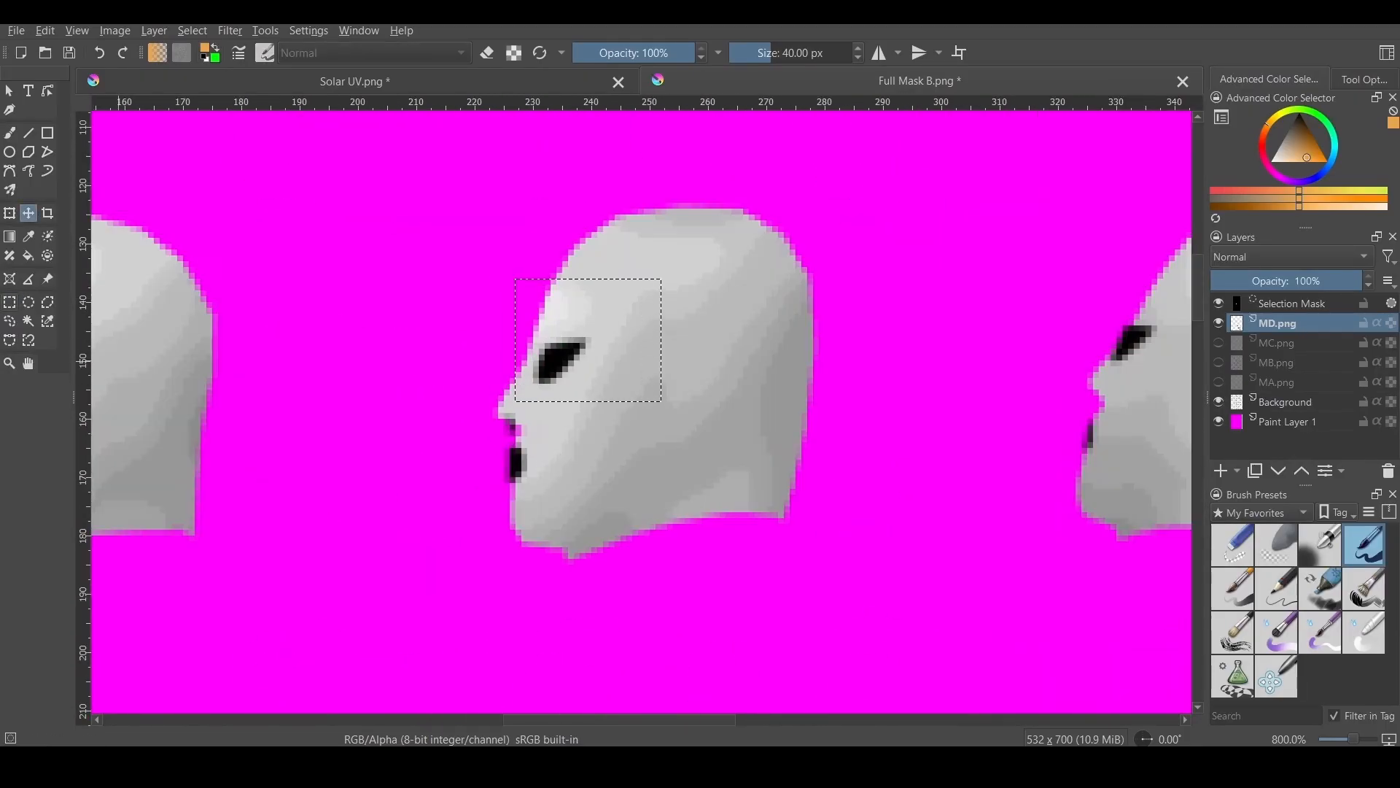
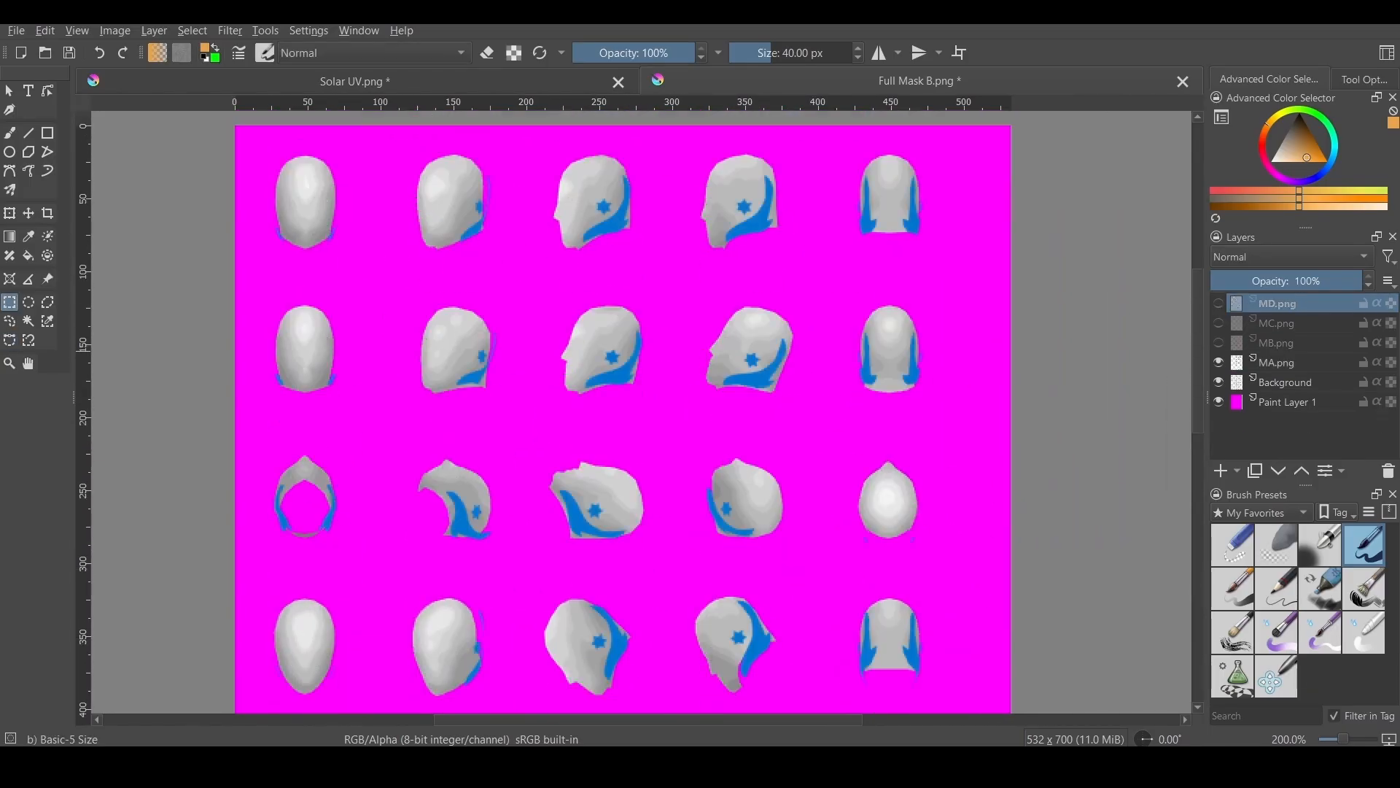
- Add a green-filled paint layer above Background and set the MA.png layer's blending mode to Erase
{"action": "left_click", "coordinate": [1278, 362]}
{"action": "left_click", "coordinate": [1288, 383]}
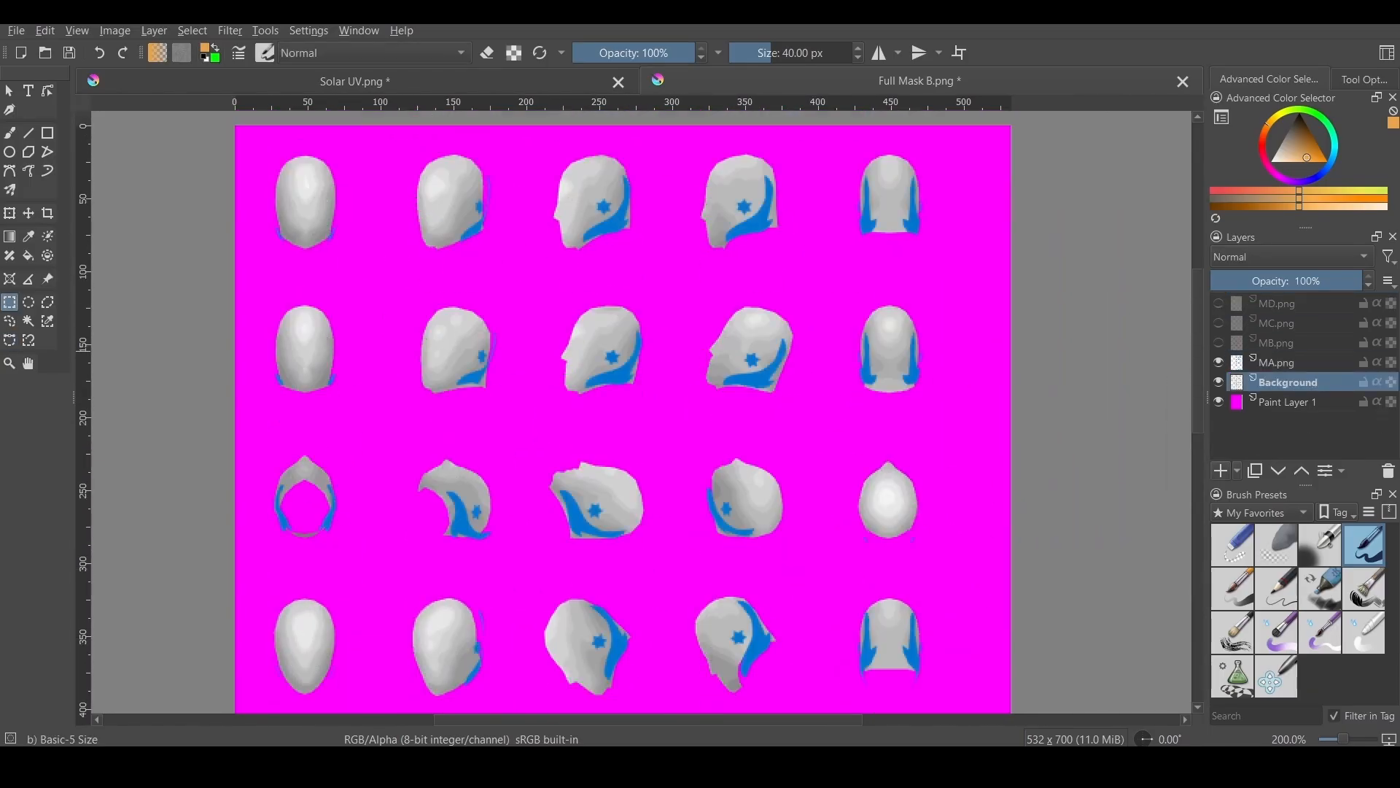
{"action": "left_click", "coordinate": [1221, 471]}
{"action": "key", "text": "BackSpace"}
{"action": "left_click", "coordinate": [1278, 362]}
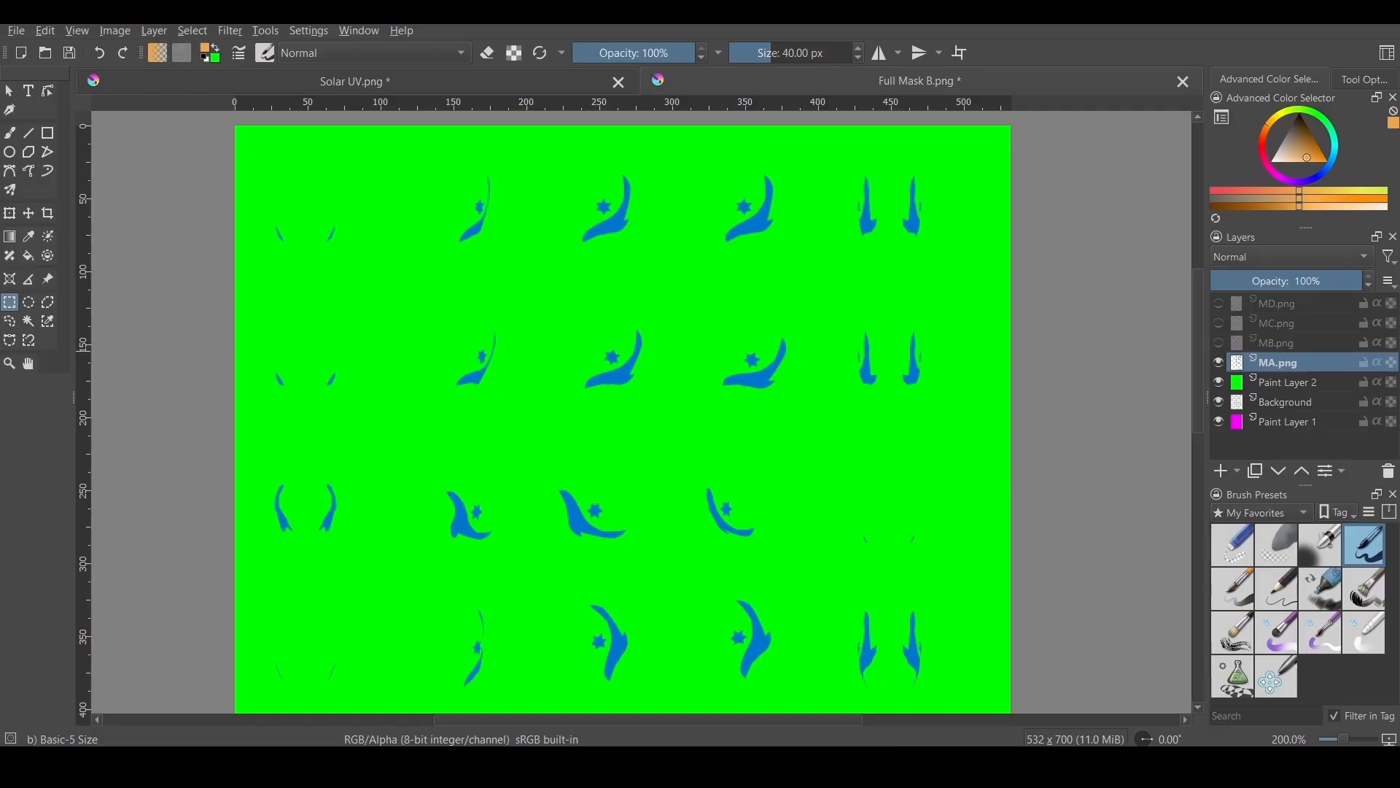
{"action": "left_click", "coordinate": [1292, 257]}
{"action": "left_click", "coordinate": [1292, 194]}
- Merge MA.png in Erase mode into the green paint layer below it, undoing and repeating the merge once
{"action": "key", "text": "ctrl+e"}
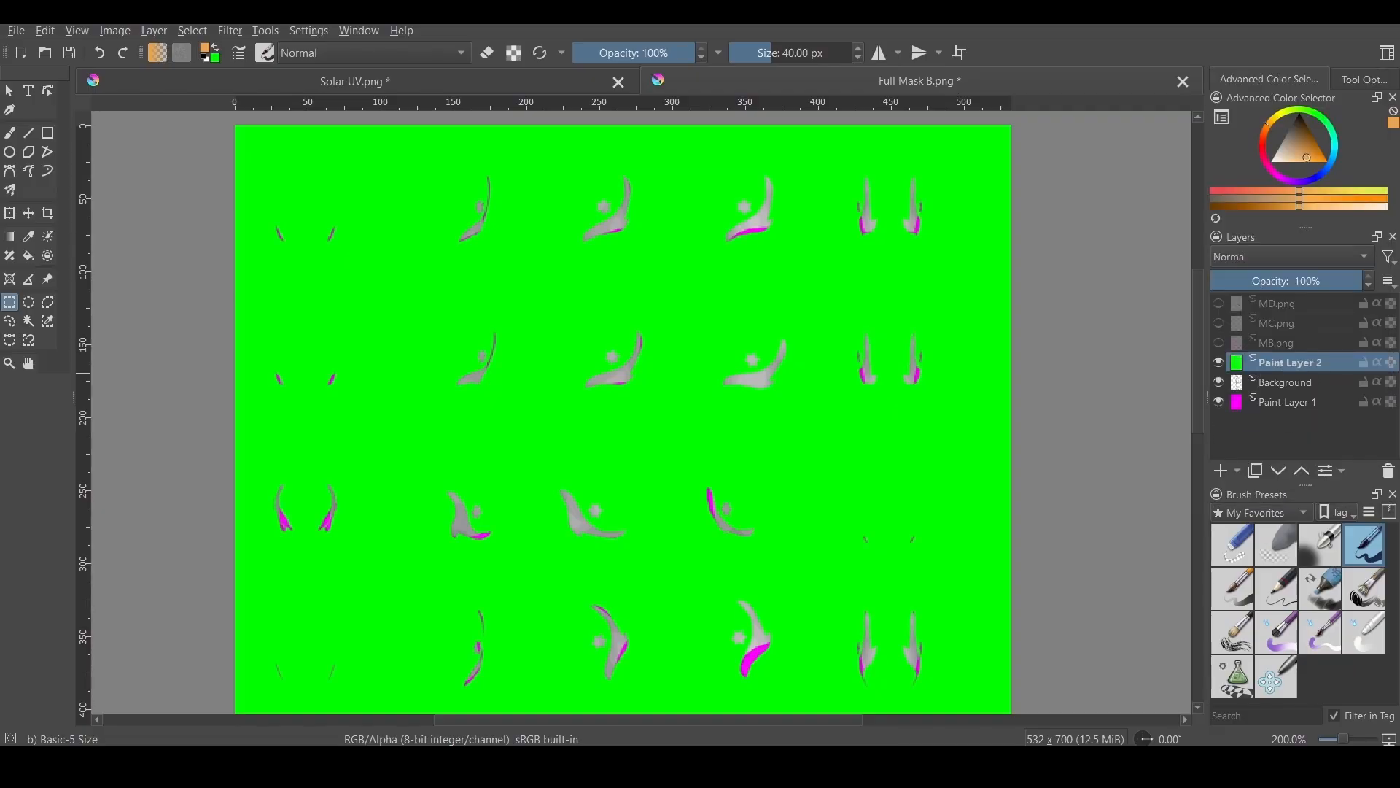
{"action": "key", "text": "ctrl+z"}
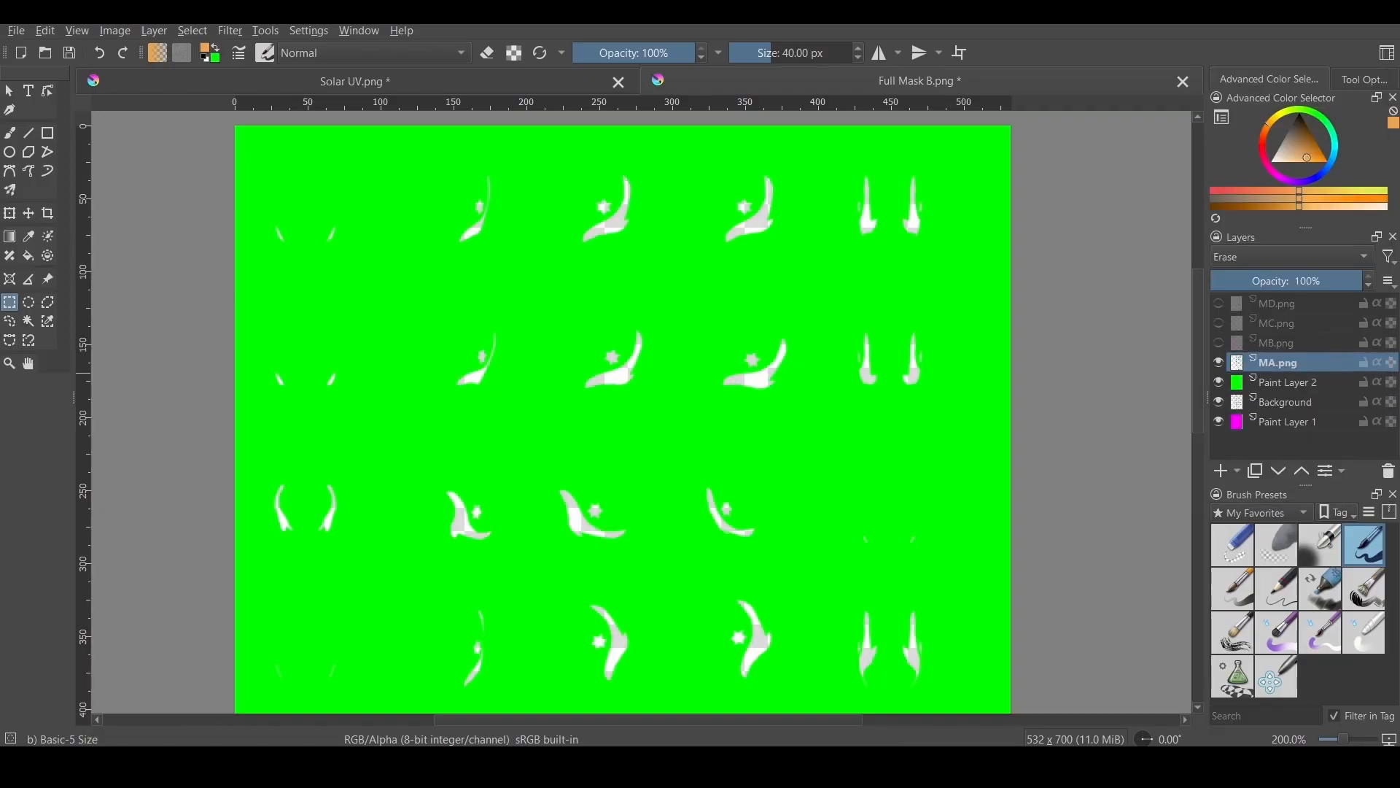
{"action": "left_click", "coordinate": [1292, 257]}
{"action": "left_click", "coordinate": [1291, 255]}
{"action": "right_click", "coordinate": [1278, 363]}
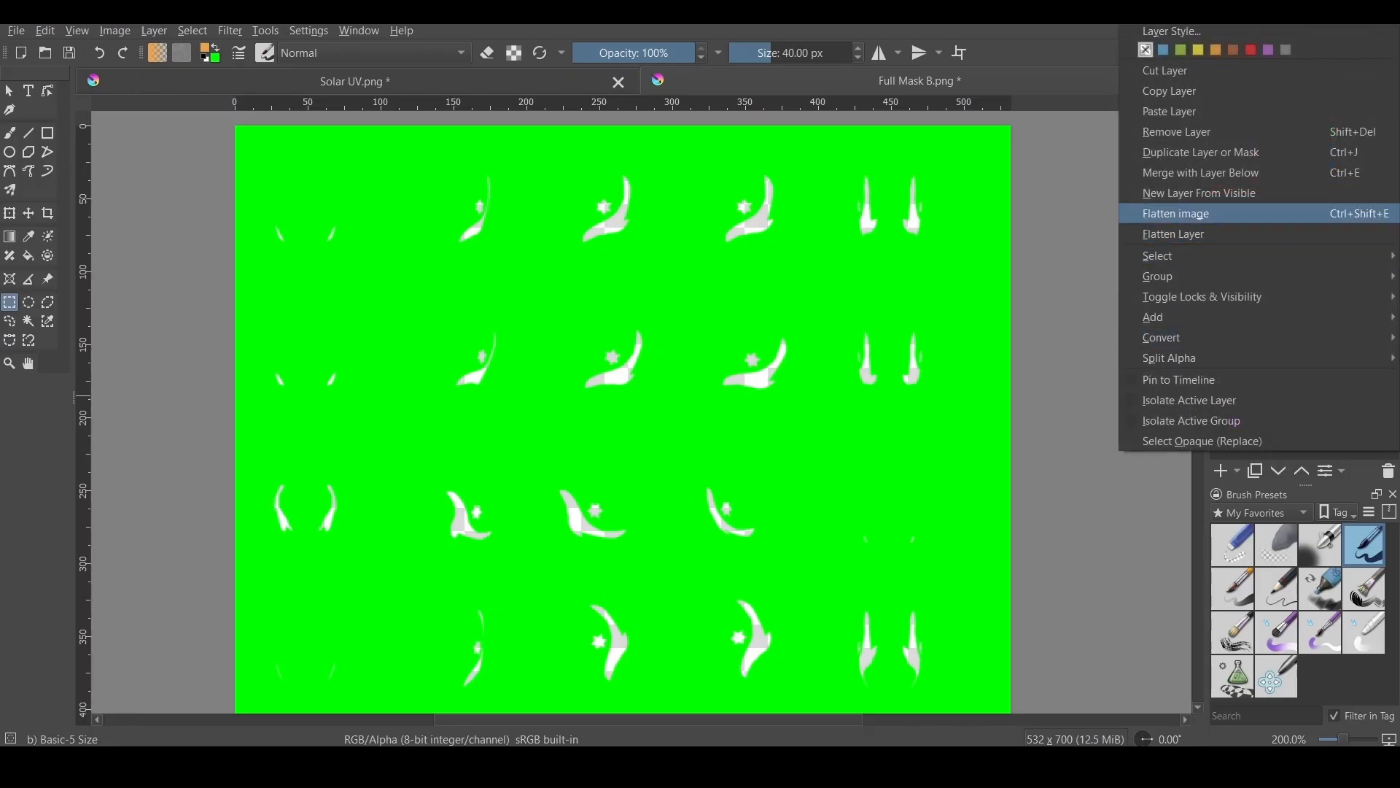
{"action": "left_click", "coordinate": [1201, 172]}
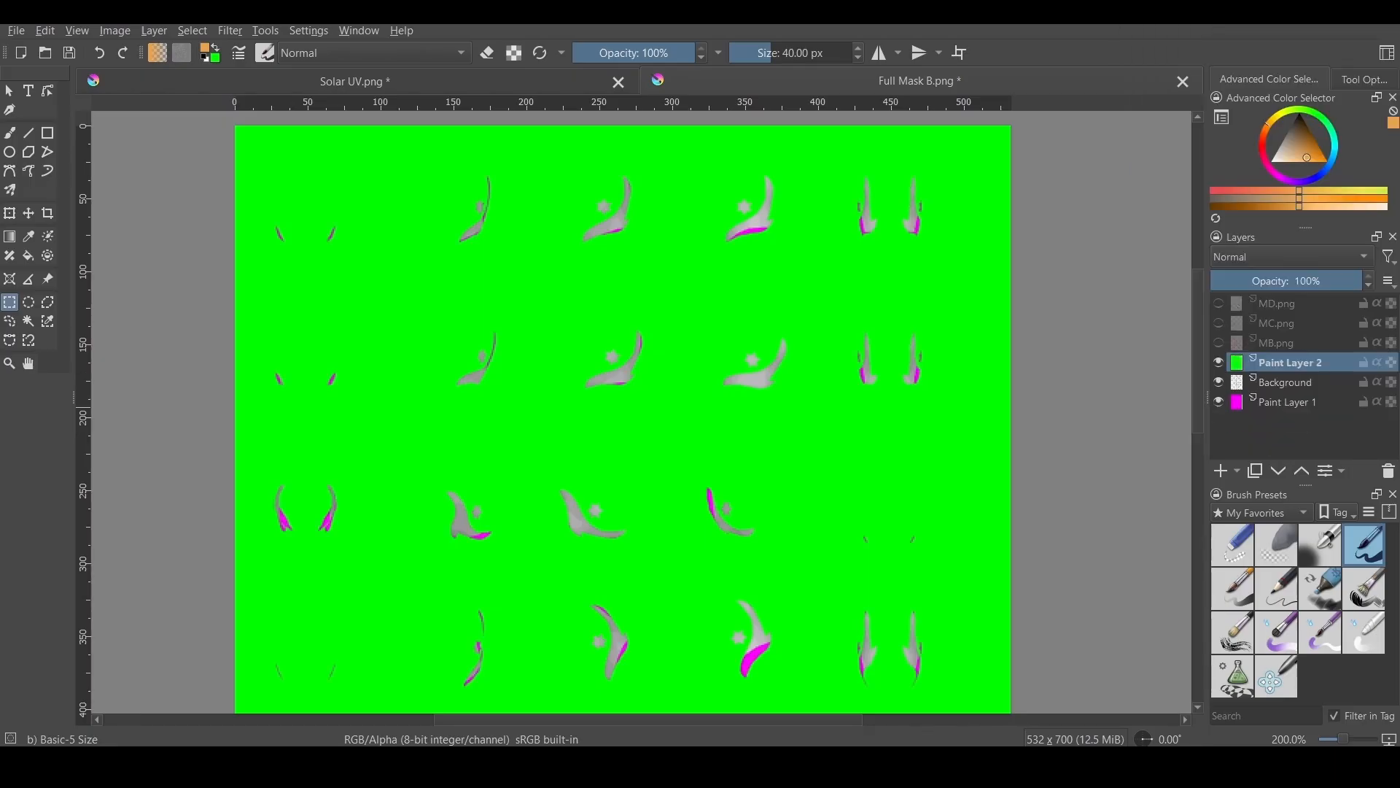
{"action": "right_click", "coordinate": [1278, 362]}
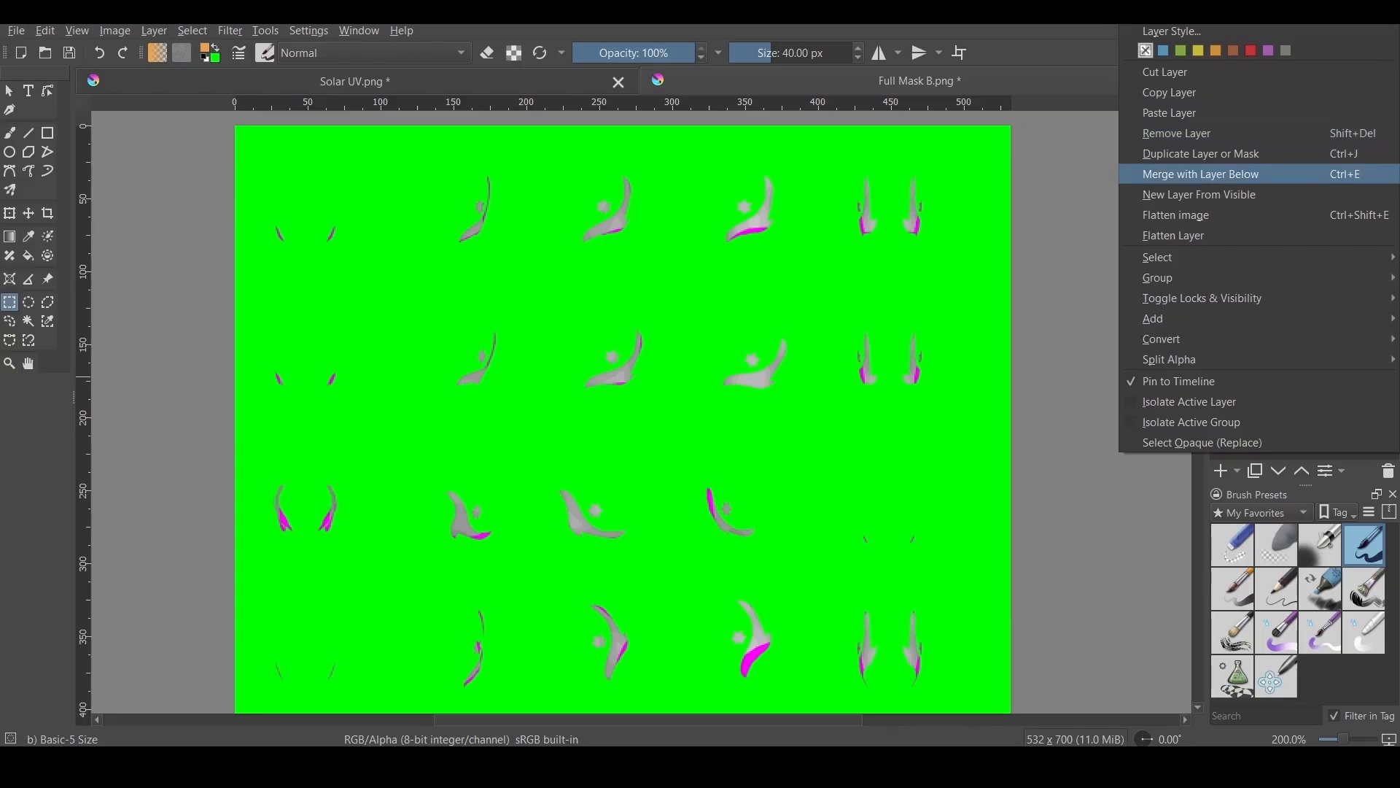
{"action": "left_click", "coordinate": [891, 282]}
- Set Paint Layer 2's blending mode to Erase, duplicate the Background layer beneath it and reselect Paint Layer 2
{"action": "left_click", "coordinate": [1291, 257]}
{"action": "left_click", "coordinate": [1254, 193]}
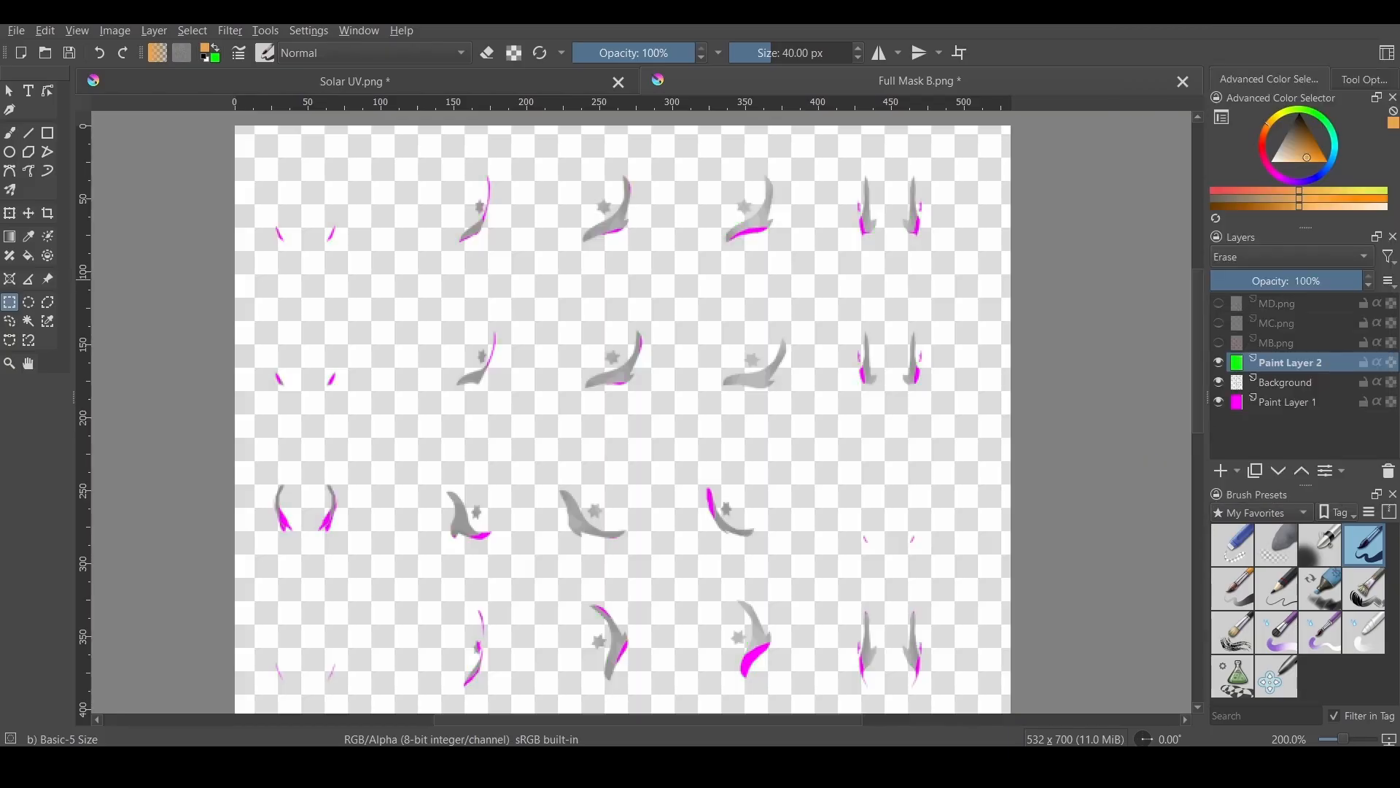
{"action": "left_click", "coordinate": [1285, 382]}
{"action": "key", "text": "ctrl+j"}
{"action": "left_click", "coordinate": [1290, 363]}
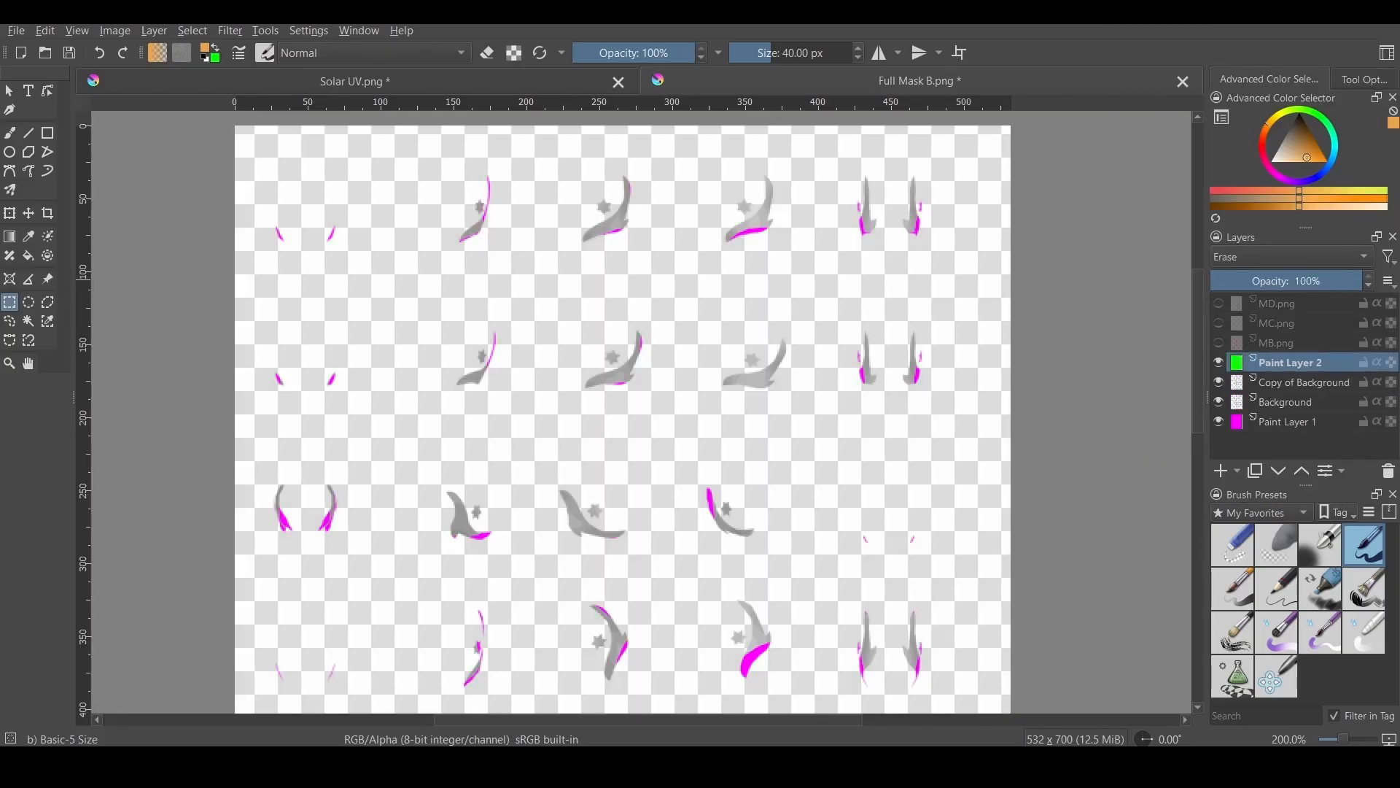
- Merge the green erase layer into the Background copy and add a colorizing HSV filter mask with hue 50, saturation 74 and lightness -28
{"action": "key", "text": "ctrl+e"}
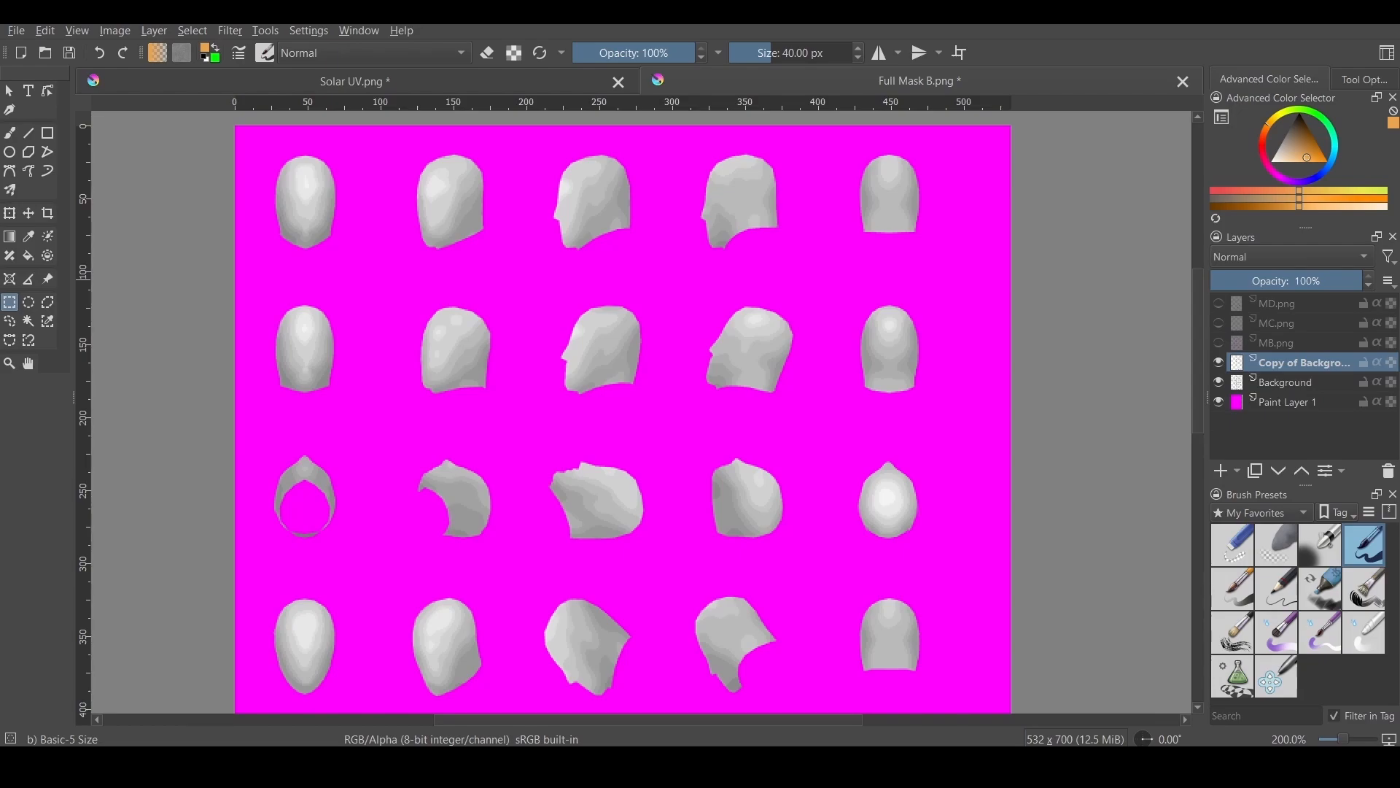
{"action": "left_click", "coordinate": [1219, 383]}
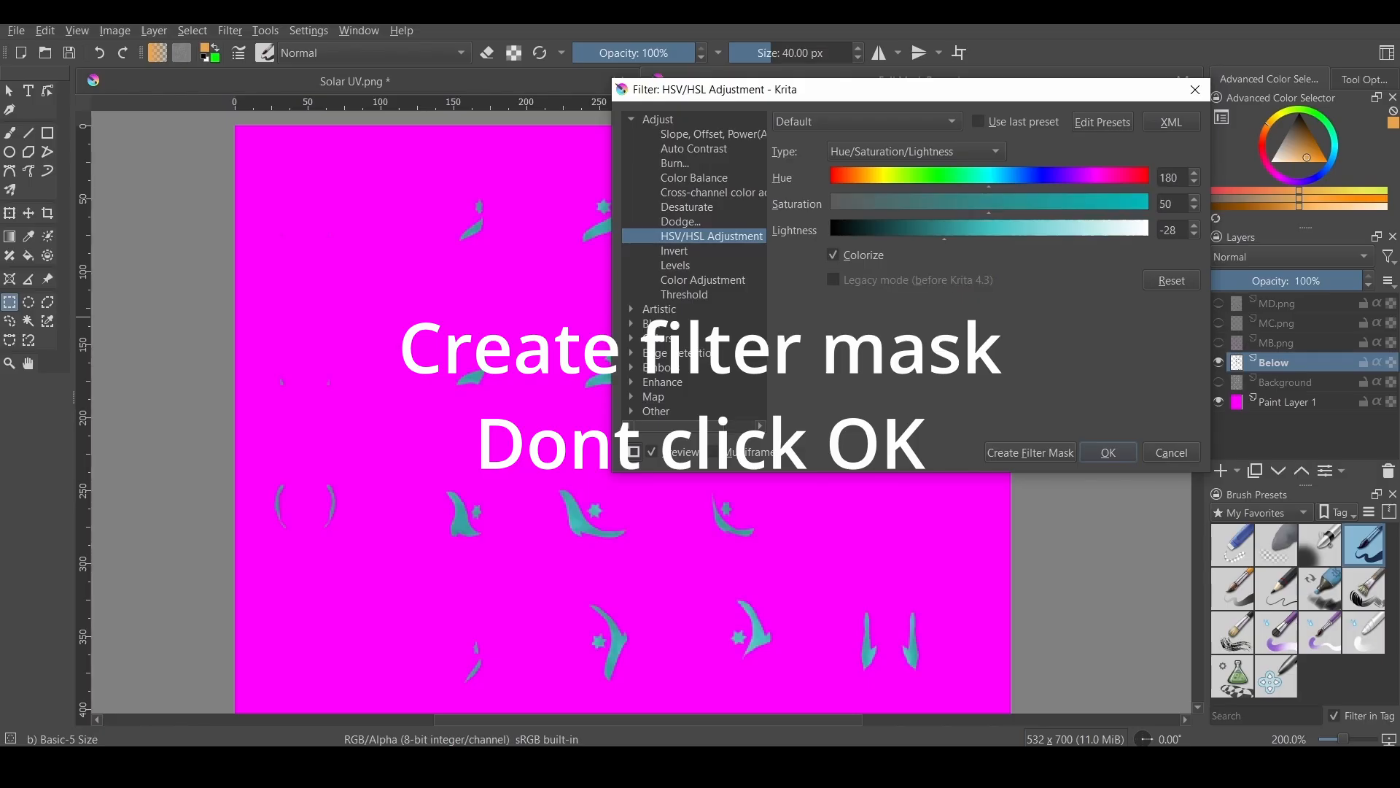
{"action": "left_click_drag", "start_coordinate": [989, 178], "coordinate": [874, 177]}
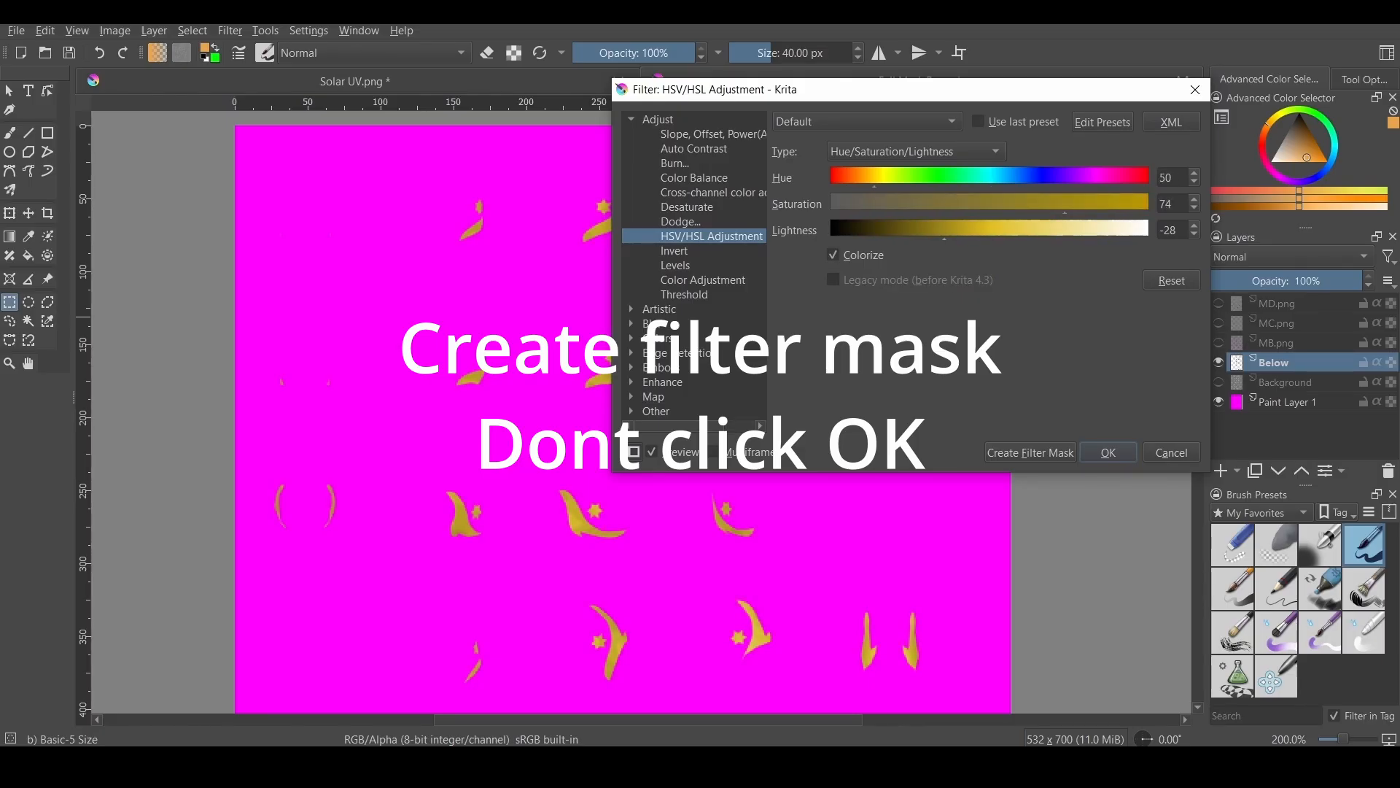
{"action": "left_click", "coordinate": [1031, 452]}
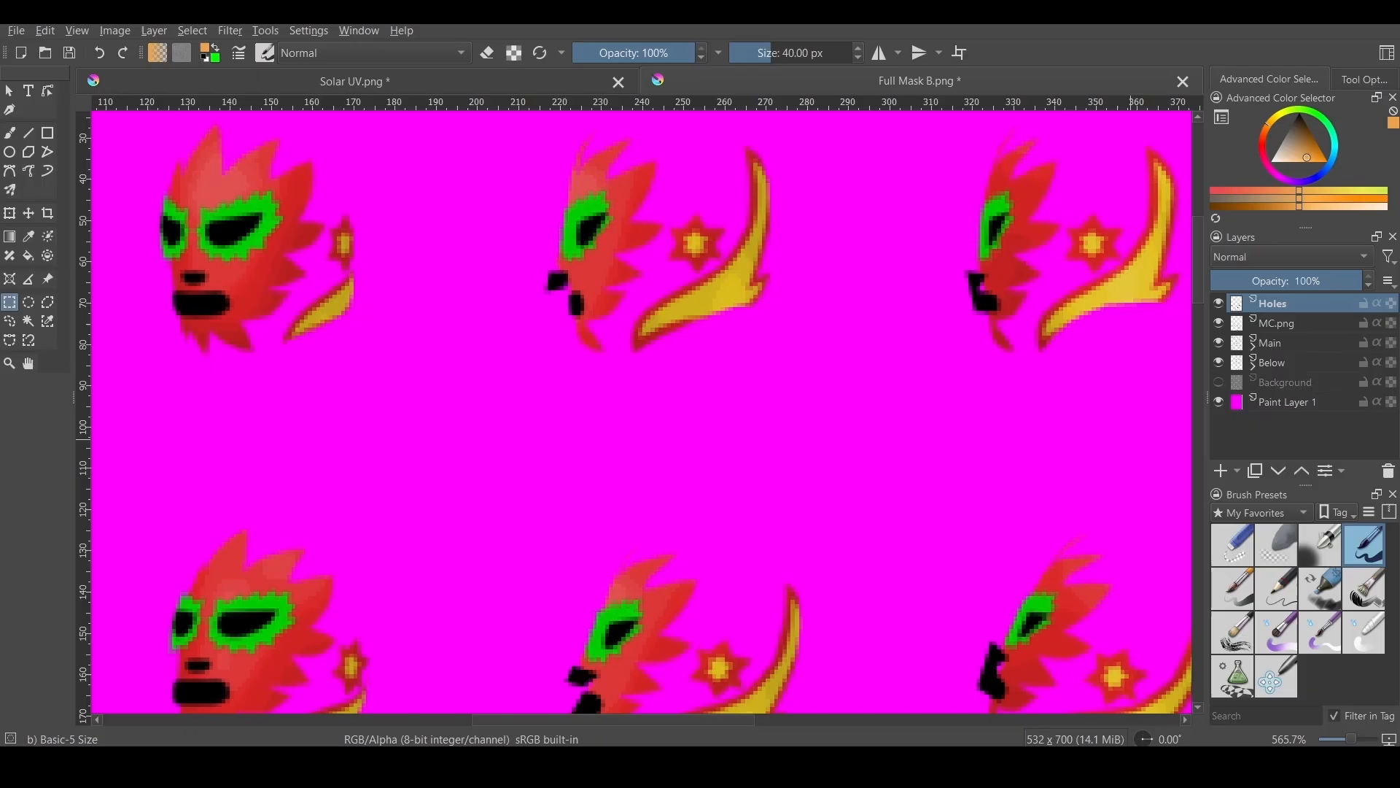
- Shift the eye patch of the third head in the first row two pixels to the right on MC.png
{"action": "left_click_drag", "start_coordinate": [515, 143], "coordinate": [663, 278]}
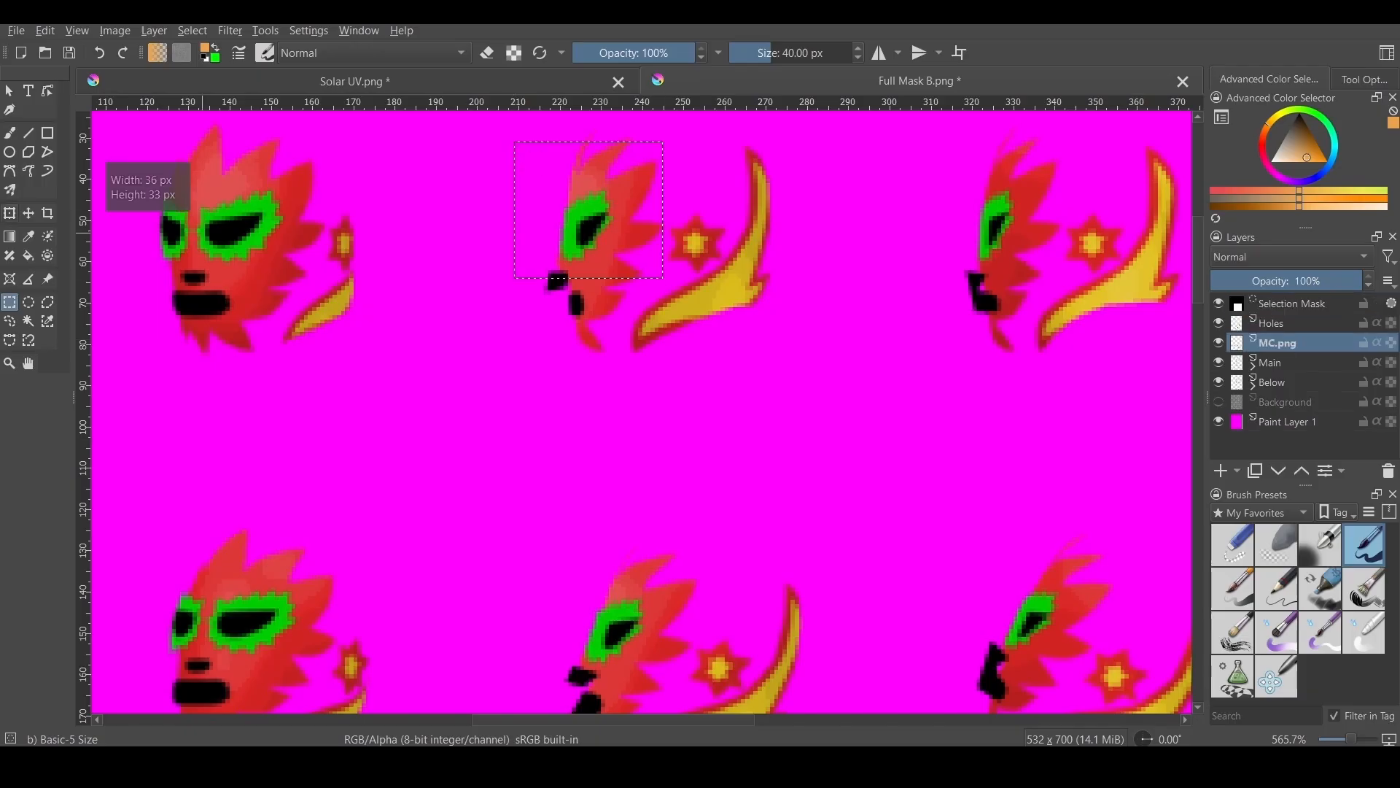
{"action": "key", "text": "Right"}
{"action": "key", "text": "Right"}
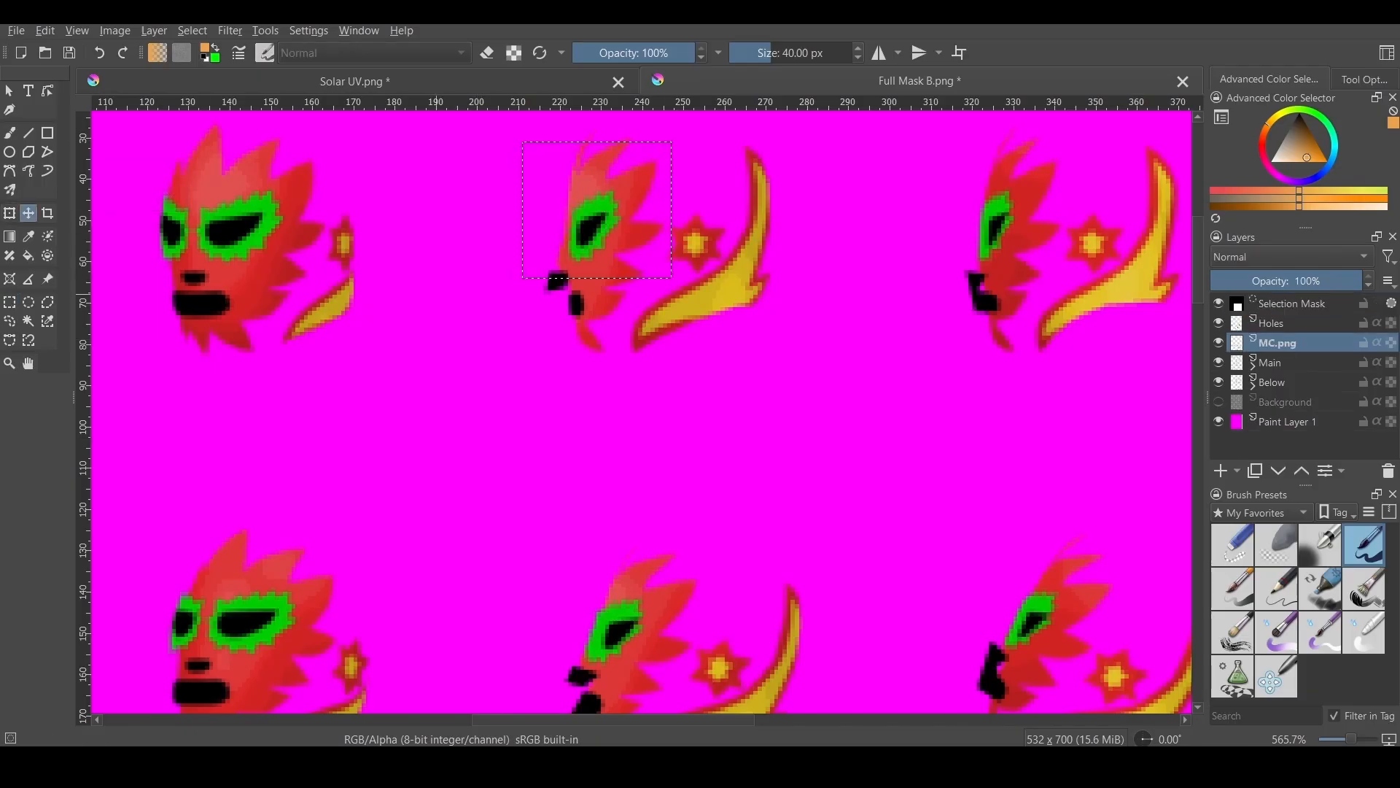
- Shift the eye patch of the third head in the second row two pixels to the right on MC.png
{"action": "left_click", "coordinate": [9, 302]}
{"action": "middle_click_drag", "start_coordinate": [548, 555], "coordinate": [496, 428]}
{"action": "left_click_drag", "start_coordinate": [496, 428], "coordinate": [533, 494]}
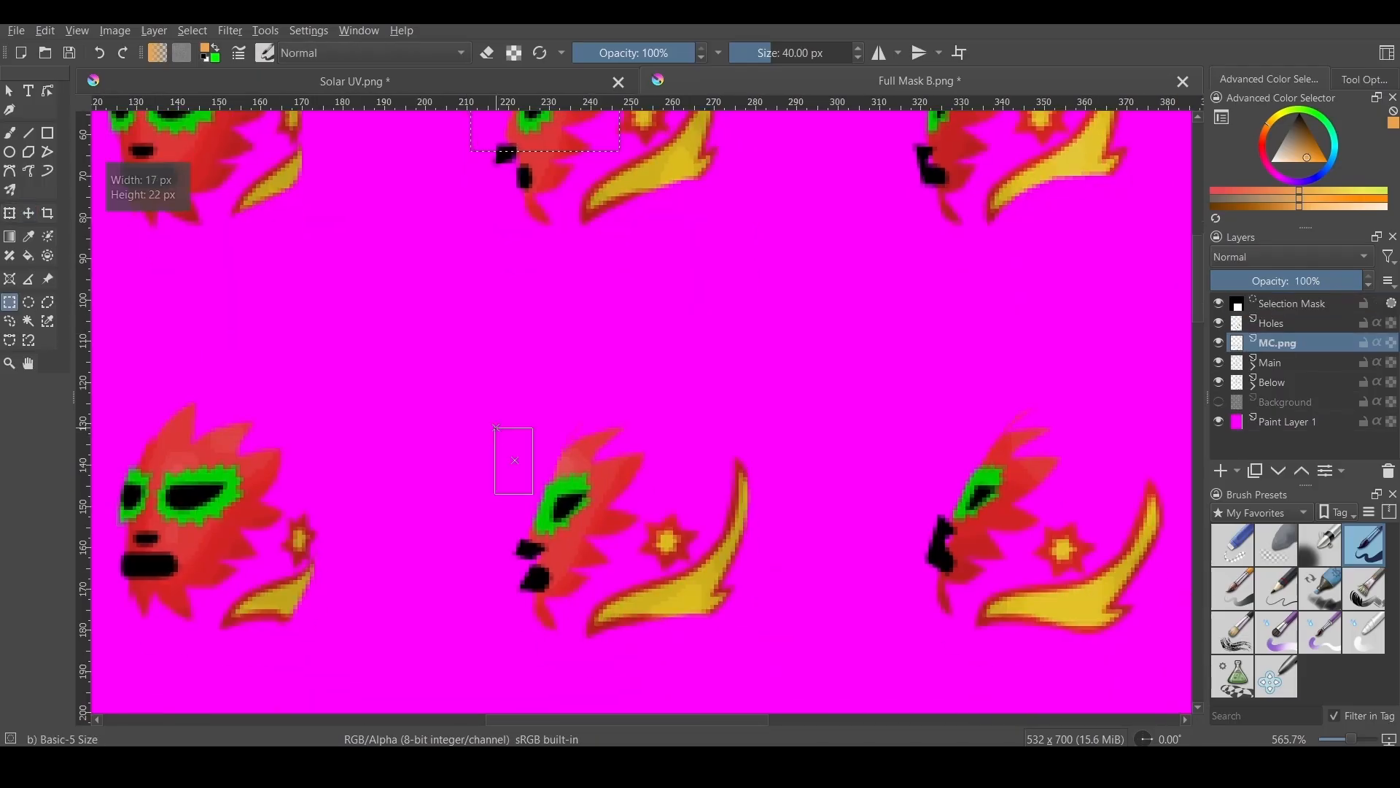
{"action": "key", "text": "t"}
{"action": "key", "text": "Right"}
{"action": "key", "text": "Right"}
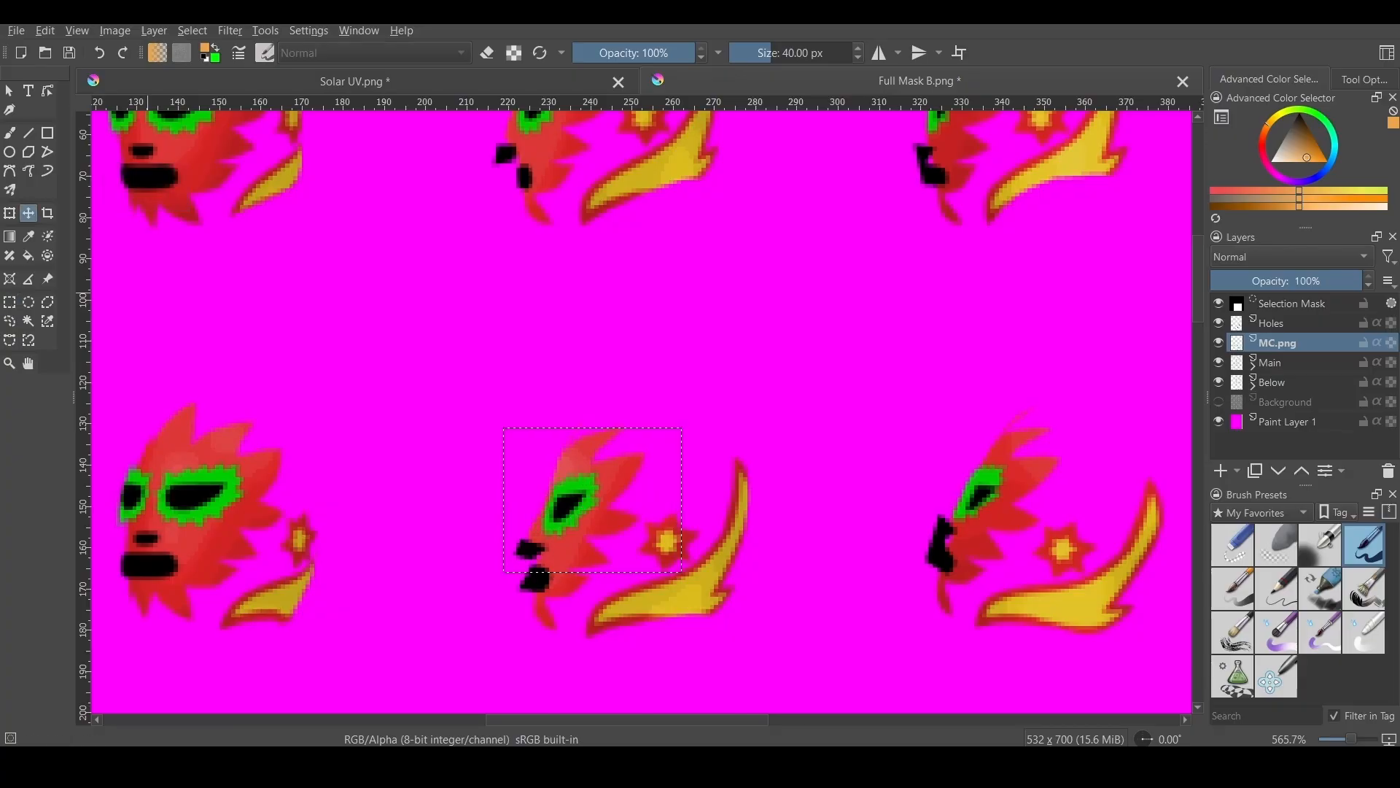
- Select the eye patch of the third head in the sixth row on MC.png and nudge it
{"action": "key", "text": "ctrl+r"}
{"action": "scroll", "coordinate": [499, 321], "scroll_direction": "down", "scroll_amount": 3}
{"action": "middle_click_drag", "start_coordinate": [496, 554], "coordinate": [506, 304]}
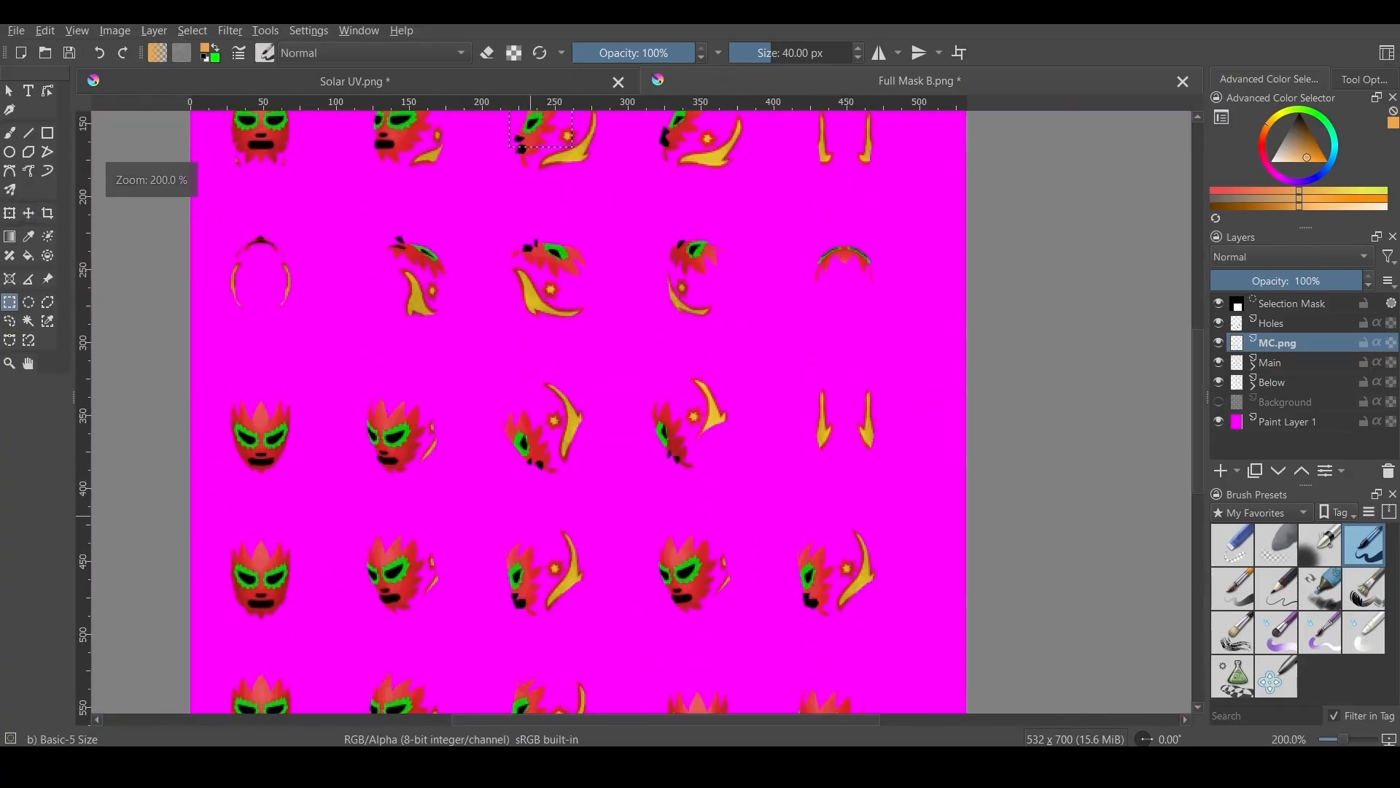
{"action": "middle_click_drag", "start_coordinate": [496, 642], "coordinate": [502, 254]}
{"action": "left_click_drag", "start_coordinate": [494, 282], "coordinate": [610, 438]}
{"action": "key", "text": "t"}
{"action": "key", "text": "ctrl+r"}
- Nudge the eye patches of the third and fifth heads in the fifth row on MC.png
{"action": "scroll", "coordinate": [496, 164], "scroll_direction": "up", "scroll_amount": 2}
{"action": "middle_click_drag", "start_coordinate": [503, 175], "coordinate": [272, 233]}
{"action": "left_click_drag", "start_coordinate": [268, 228], "coordinate": [394, 338]}
{"action": "left_click_drag", "start_coordinate": [837, 208], "coordinate": [994, 404]}
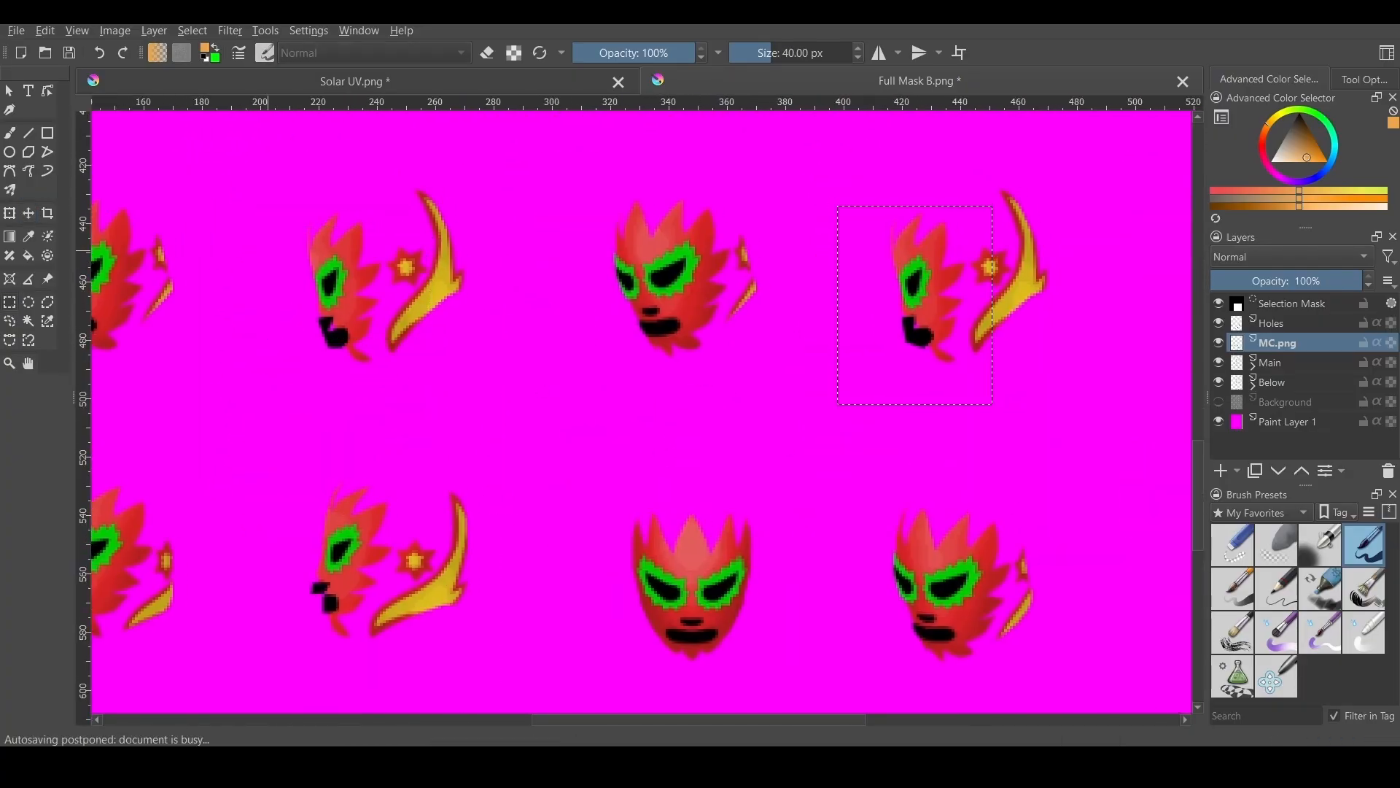
- Nudge the eye patches of the fifth and fourth heads in the seventh row on MC.png
{"action": "middle_click_drag", "start_coordinate": [729, 584], "coordinate": [597, 197]}
{"action": "left_click_drag", "start_coordinate": [766, 357], "coordinate": [944, 479]}
{"action": "key", "text": "t"}
{"action": "key", "text": "ctrl+r"}
{"action": "left_click_drag", "start_coordinate": [450, 439], "coordinate": [593, 549]}
{"action": "key", "text": "t"}
{"action": "key", "text": "ctrl+r"}
- Select the eye patch of the third head in the fourth row on MC.png and nudge it
{"action": "scroll", "coordinate": [824, 653], "scroll_direction": "down", "scroll_amount": 2}
{"action": "scroll", "coordinate": [576, 292], "scroll_direction": "up", "scroll_amount": 2}
{"action": "left_click_drag", "start_coordinate": [504, 225], "coordinate": [657, 359]}
{"action": "key", "text": "t"}
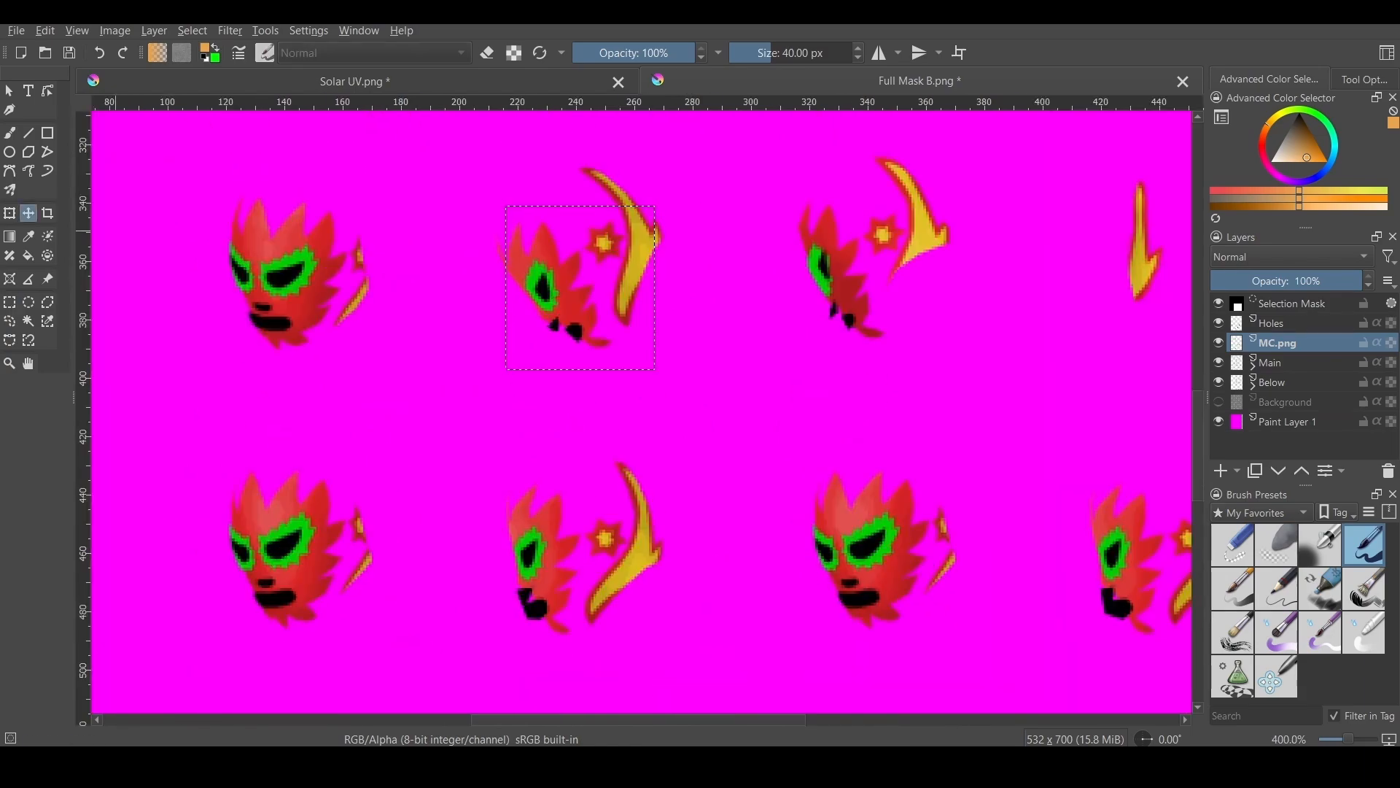
- Nudge the eye patch of the fourth head in the second row on MC.png and clear the selection
{"action": "left_click_drag", "start_coordinate": [484, 266], "coordinate": [694, 406]}
{"action": "scroll", "coordinate": [851, 284], "scroll_direction": "up", "scroll_amount": 2}
{"action": "key", "text": "ctrl+r"}
{"action": "scroll", "coordinate": [851, 285], "scroll_direction": "down", "scroll_amount": 4}
{"action": "scroll", "coordinate": [904, 175], "scroll_direction": "up", "scroll_amount": 3}
{"action": "scroll", "coordinate": [612, 329], "scroll_direction": "down", "scroll_amount": 3}
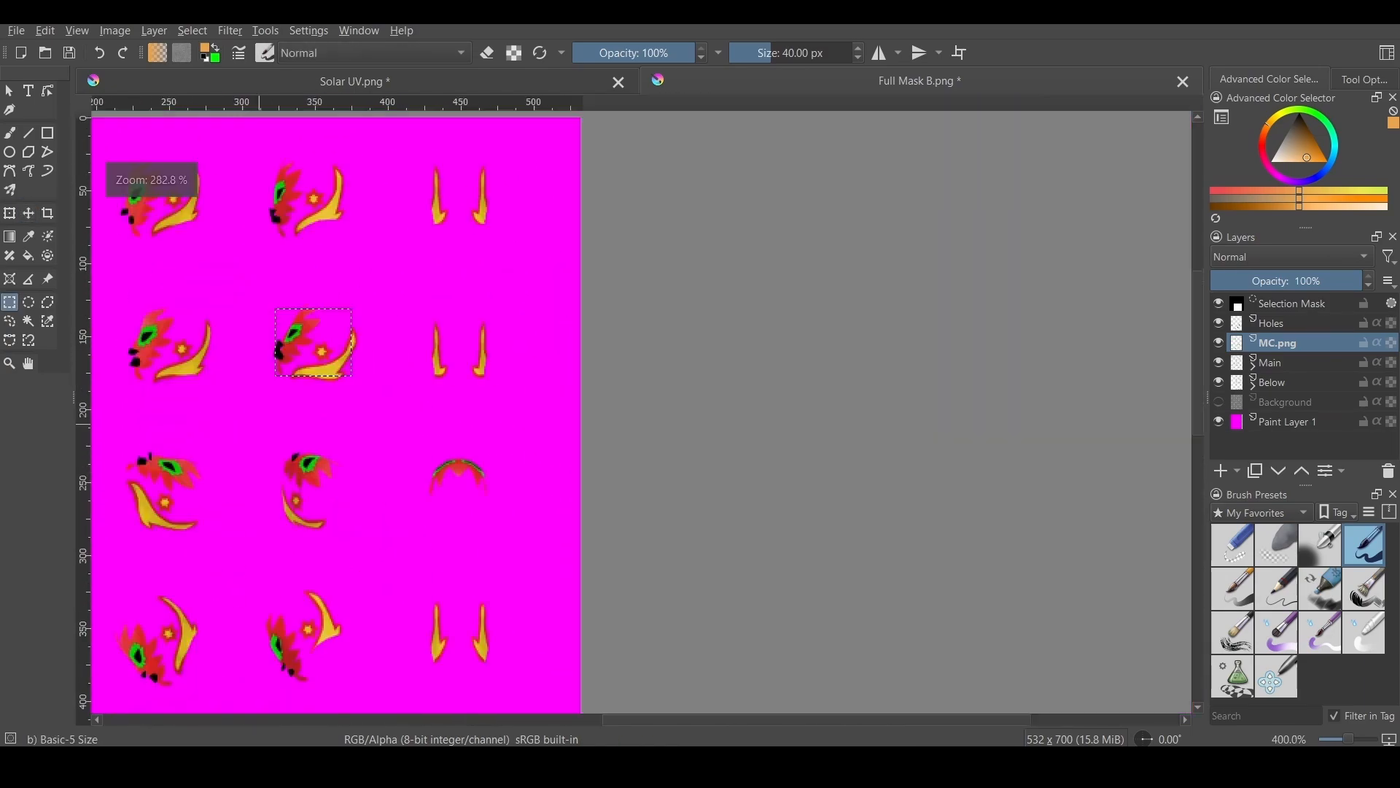
{"action": "scroll", "coordinate": [301, 194], "scroll_direction": "up", "scroll_amount": 2}
{"action": "left_click_drag", "start_coordinate": [469, 252], "coordinate": [632, 375]}
{"action": "scroll", "coordinate": [631, 374], "scroll_direction": "down", "scroll_amount": 1}
{"action": "middle_click_drag", "start_coordinate": [311, 637], "coordinate": [568, 458]}
{"action": "scroll", "coordinate": [657, 409], "scroll_direction": "up", "scroll_amount": 2}
{"action": "scroll", "coordinate": [656, 409], "scroll_direction": "down", "scroll_amount": 2}
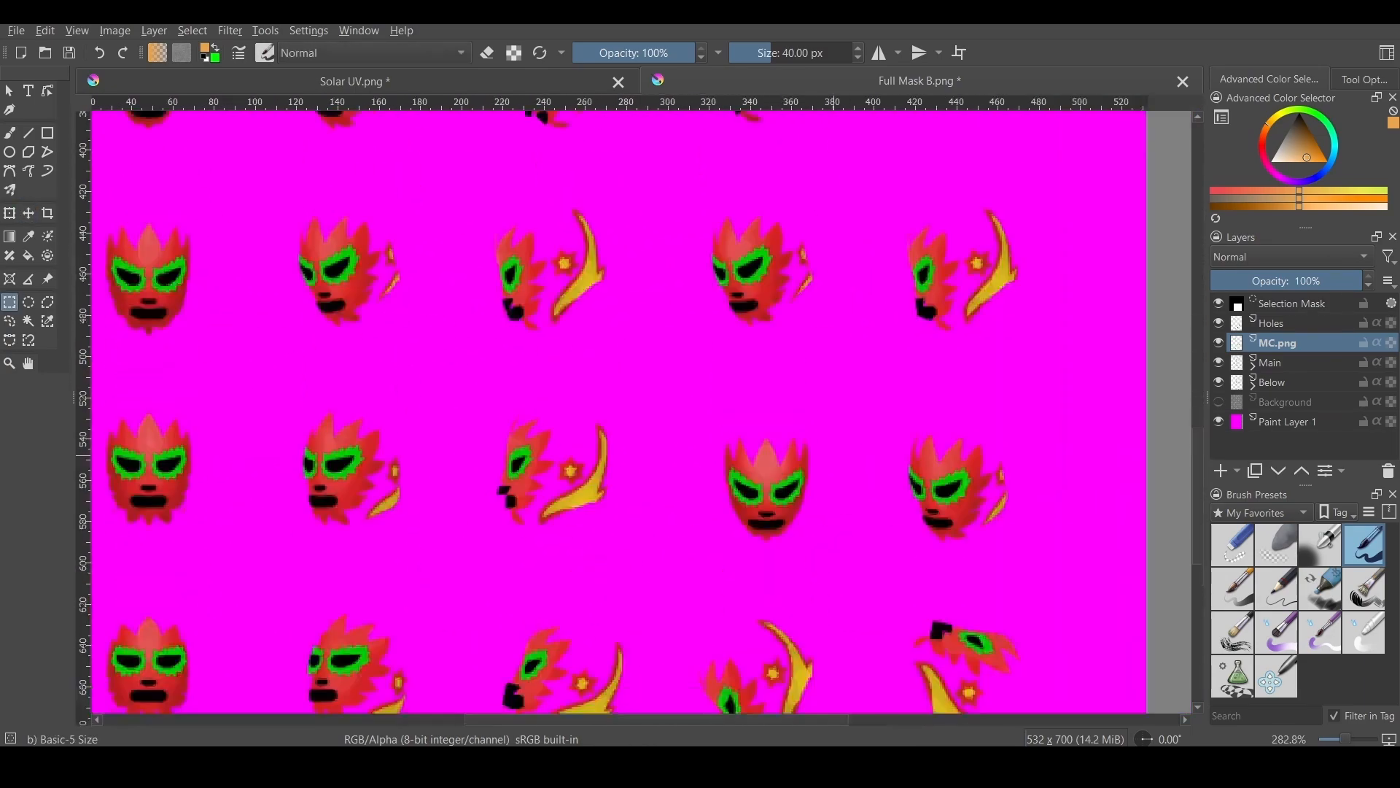
{"action": "scroll", "coordinate": [657, 409], "scroll_direction": "down", "scroll_amount": 2}
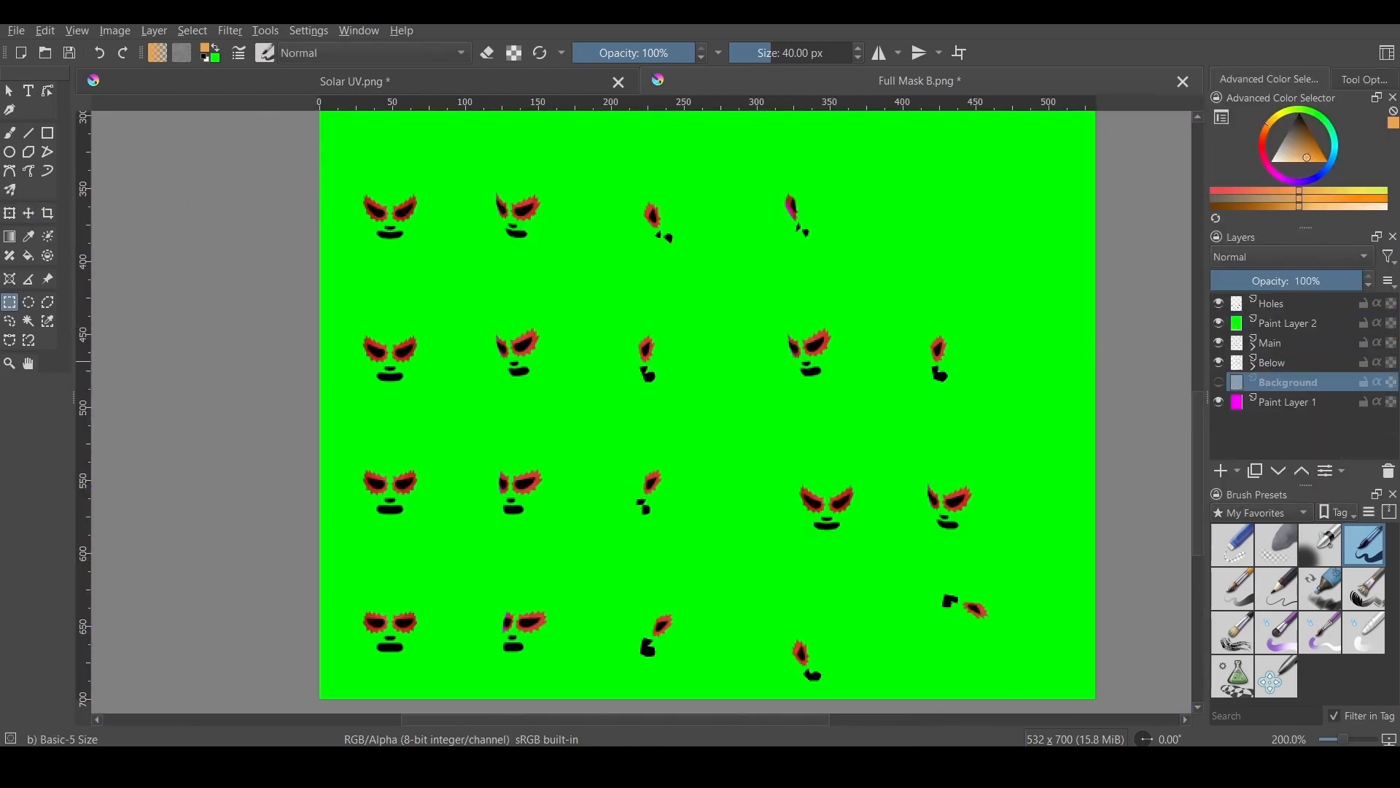
- Duplicate the Background layer for the eye patches and open the HSV/HSL Adjustment filter for the cut-out copy
{"action": "key", "text": "ctrl+j"}
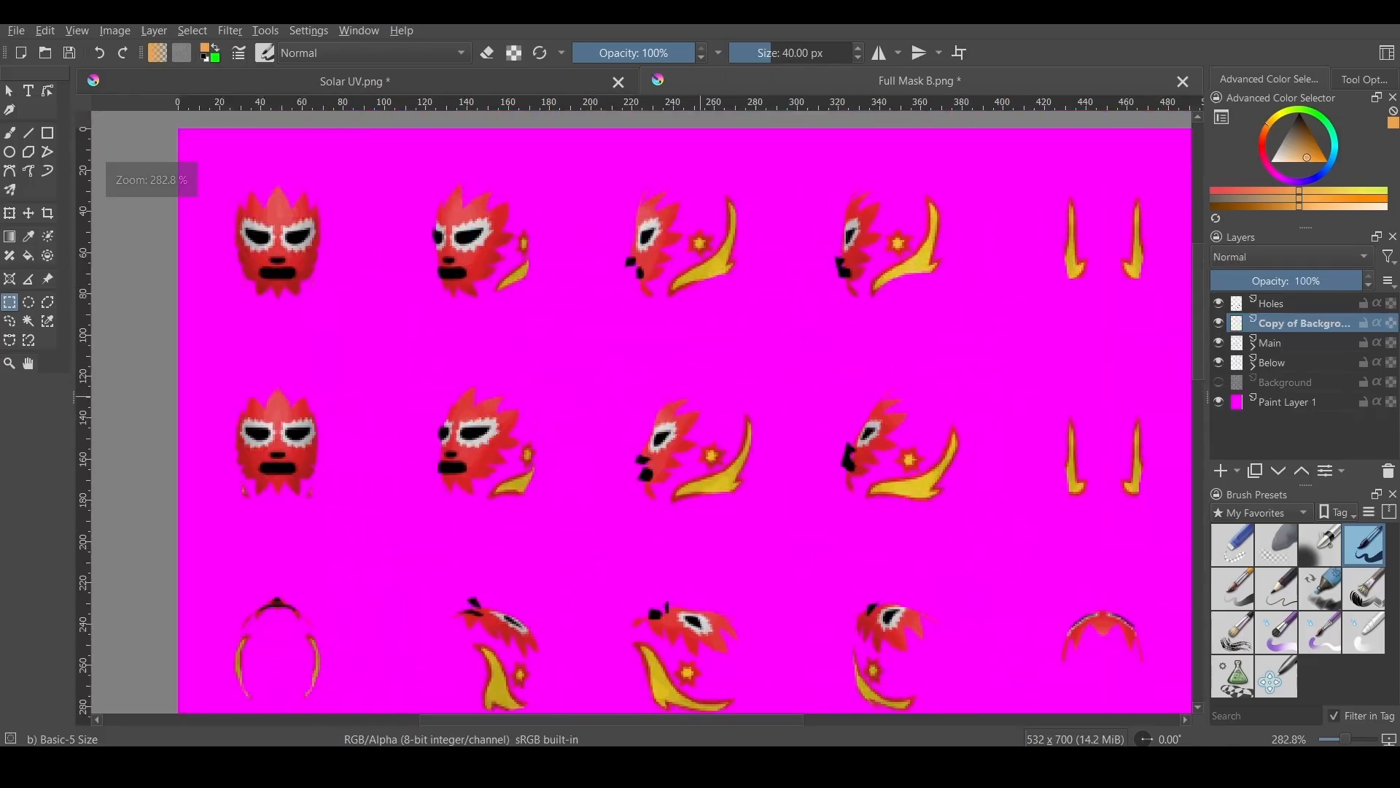
{"action": "key", "text": "ctrl+u"}
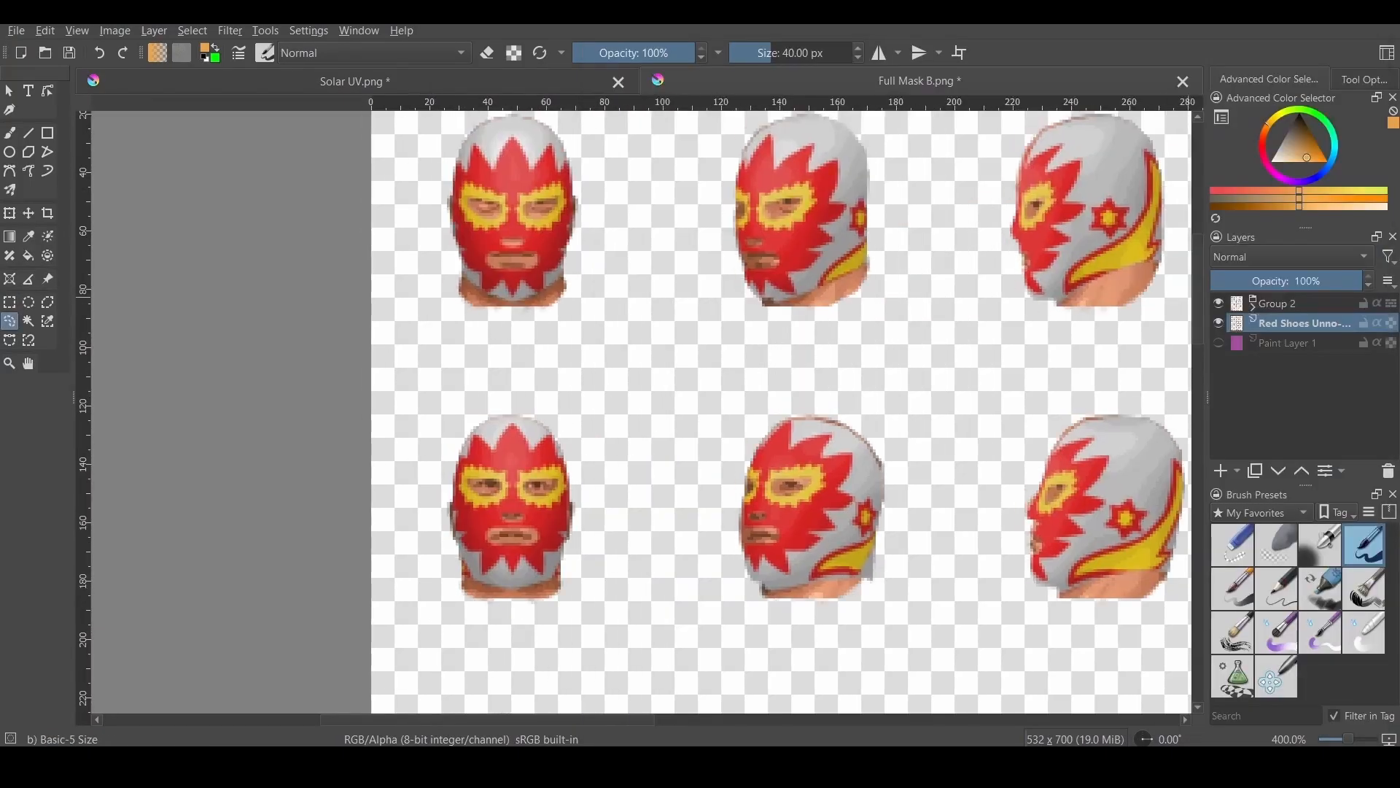
- Show Group 2 over the bare heads and duplicate the Red Shoes Unno layer
{"action": "scroll", "coordinate": [554, 237], "scroll_direction": "down", "scroll_amount": 1}
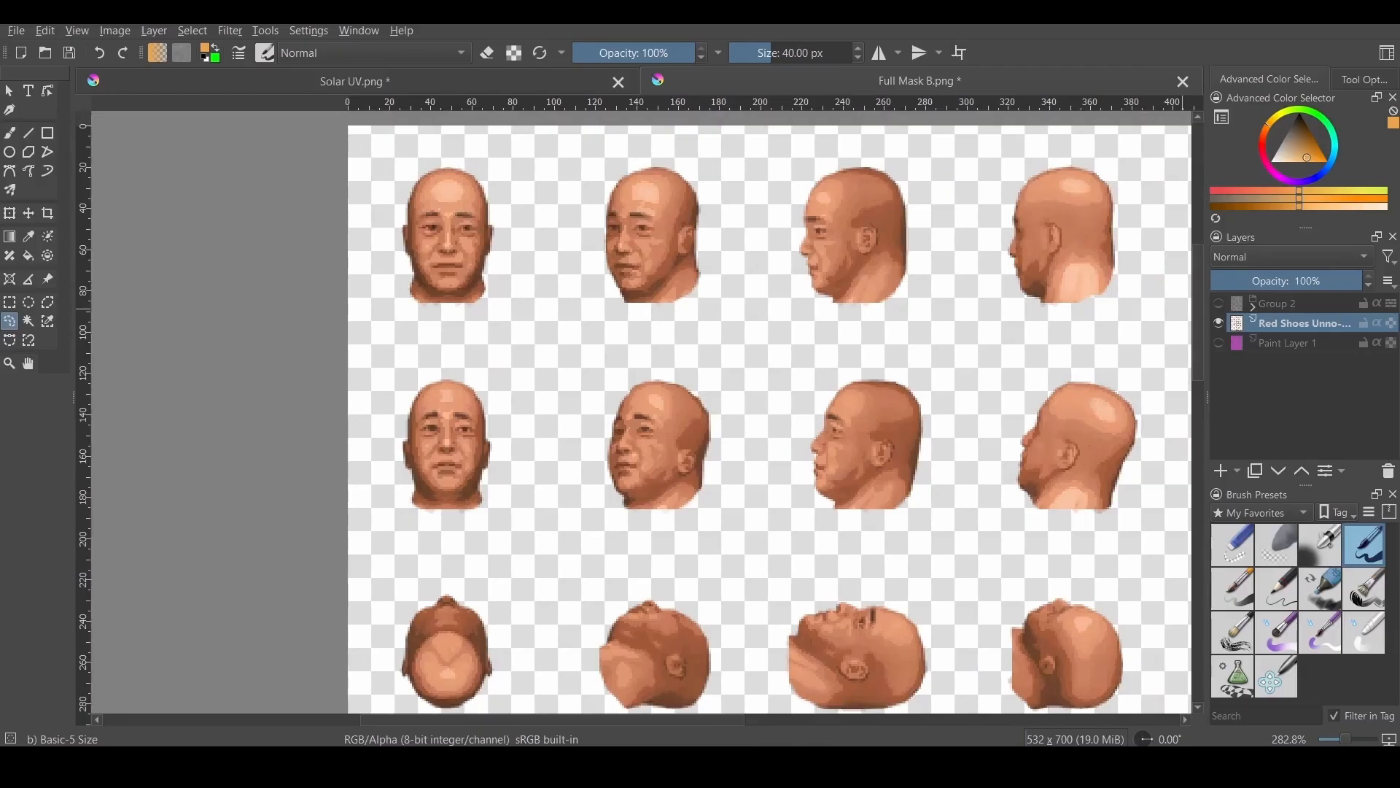
{"action": "left_click", "coordinate": [1219, 303]}
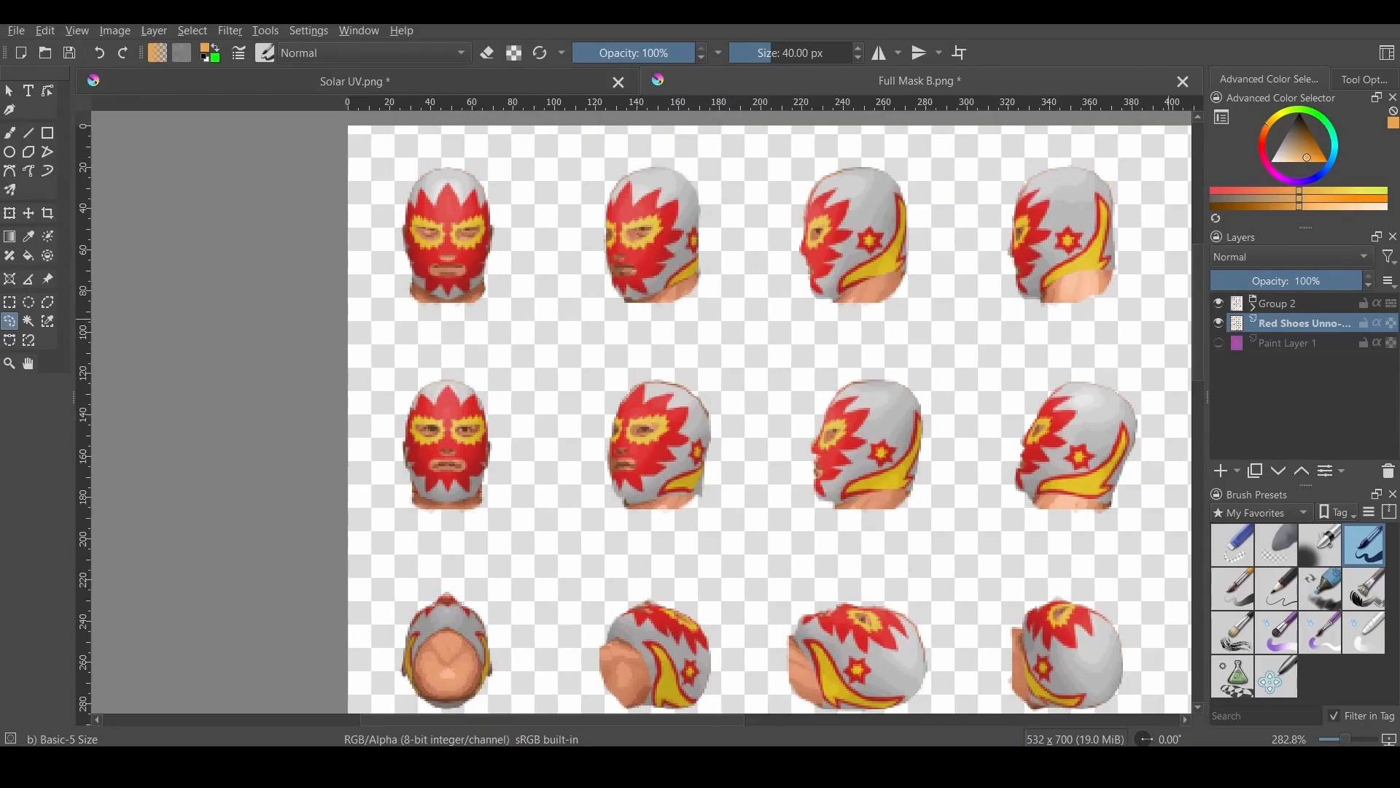
{"action": "key", "text": "ctrl+j"}
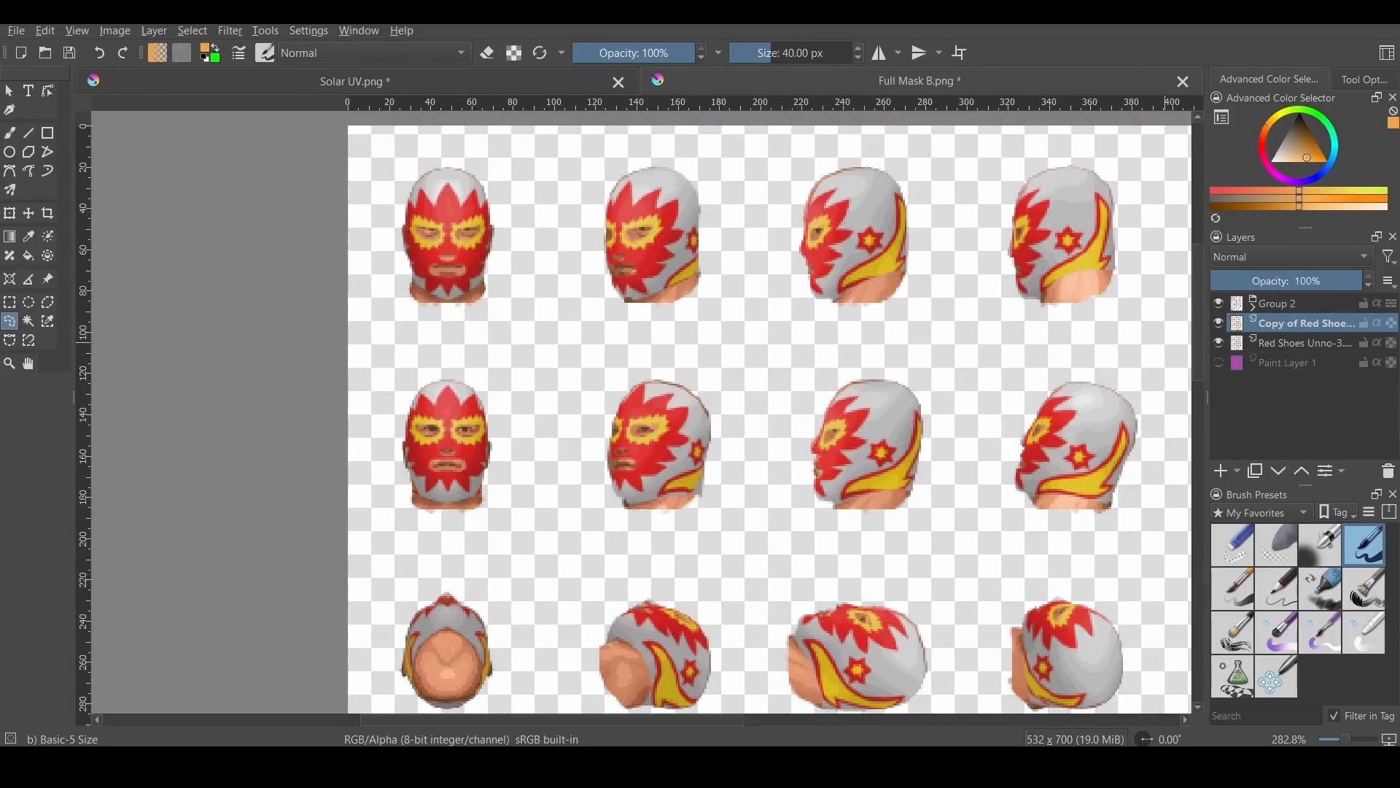
- Select the upper face of the first head in the first row on the Red Shoes Unno copy and shift it slightly down
{"action": "scroll", "coordinate": [458, 237], "scroll_direction": "up", "scroll_amount": 2, "text": "ctrl"}
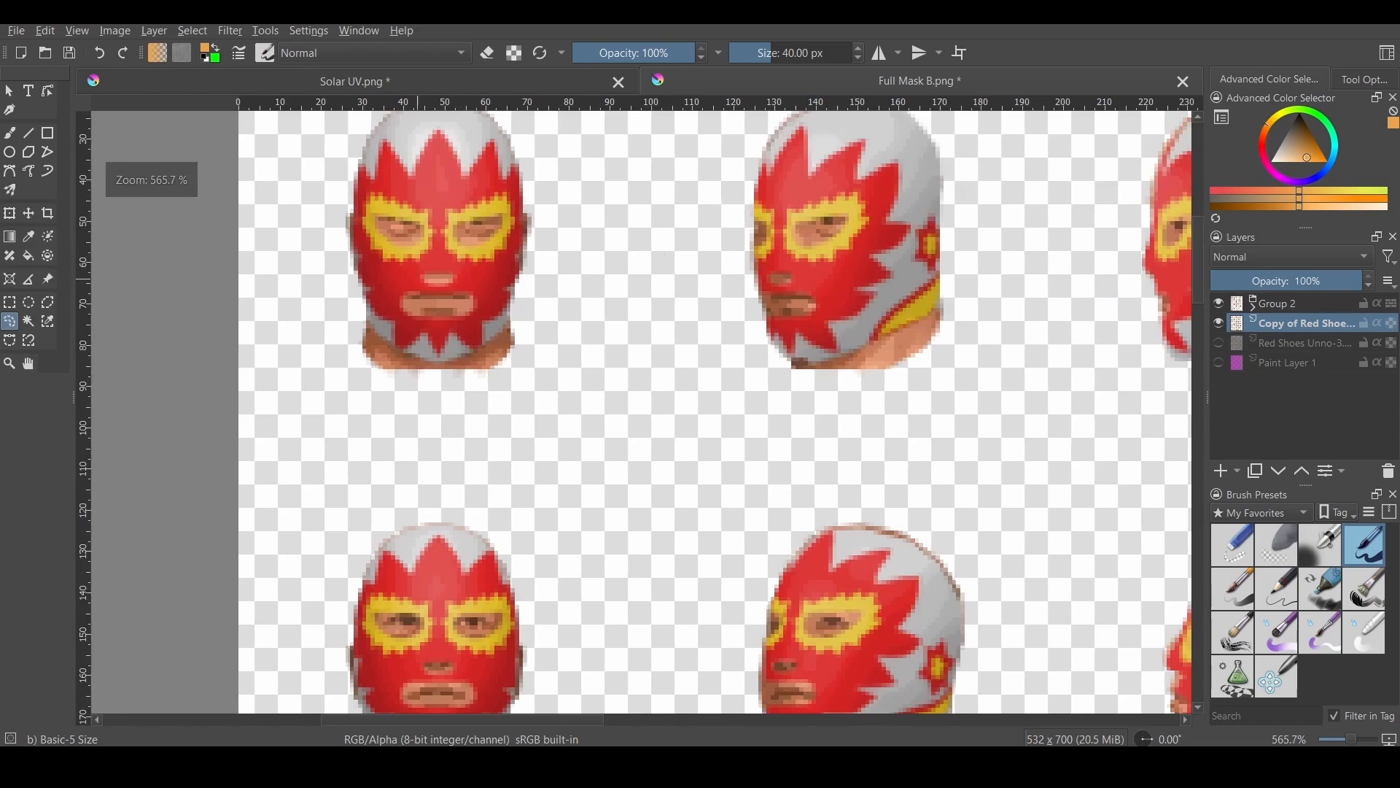
{"action": "middle_click_drag", "start_coordinate": [351, 154], "coordinate": [368, 231]}
{"action": "left_click_drag", "start_coordinate": [310, 153], "coordinate": [310, 155]}
{"action": "key", "text": "t"}
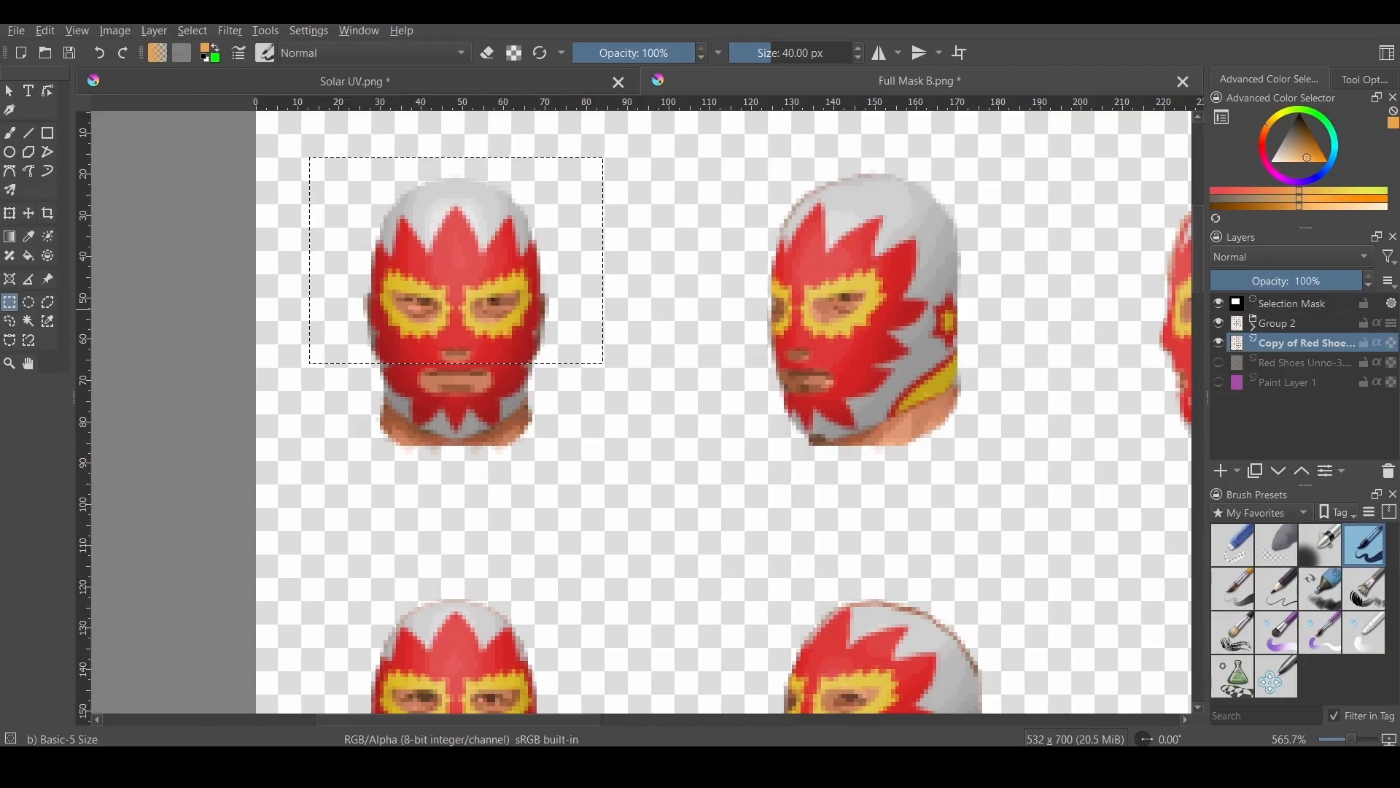
{"action": "left_click", "coordinate": [402, 682]}
- Outline the eye area of the first head in the fourth row with a curved selection and shift it slightly down
{"action": "middle_click_drag", "start_coordinate": [402, 682], "coordinate": [343, 403]}
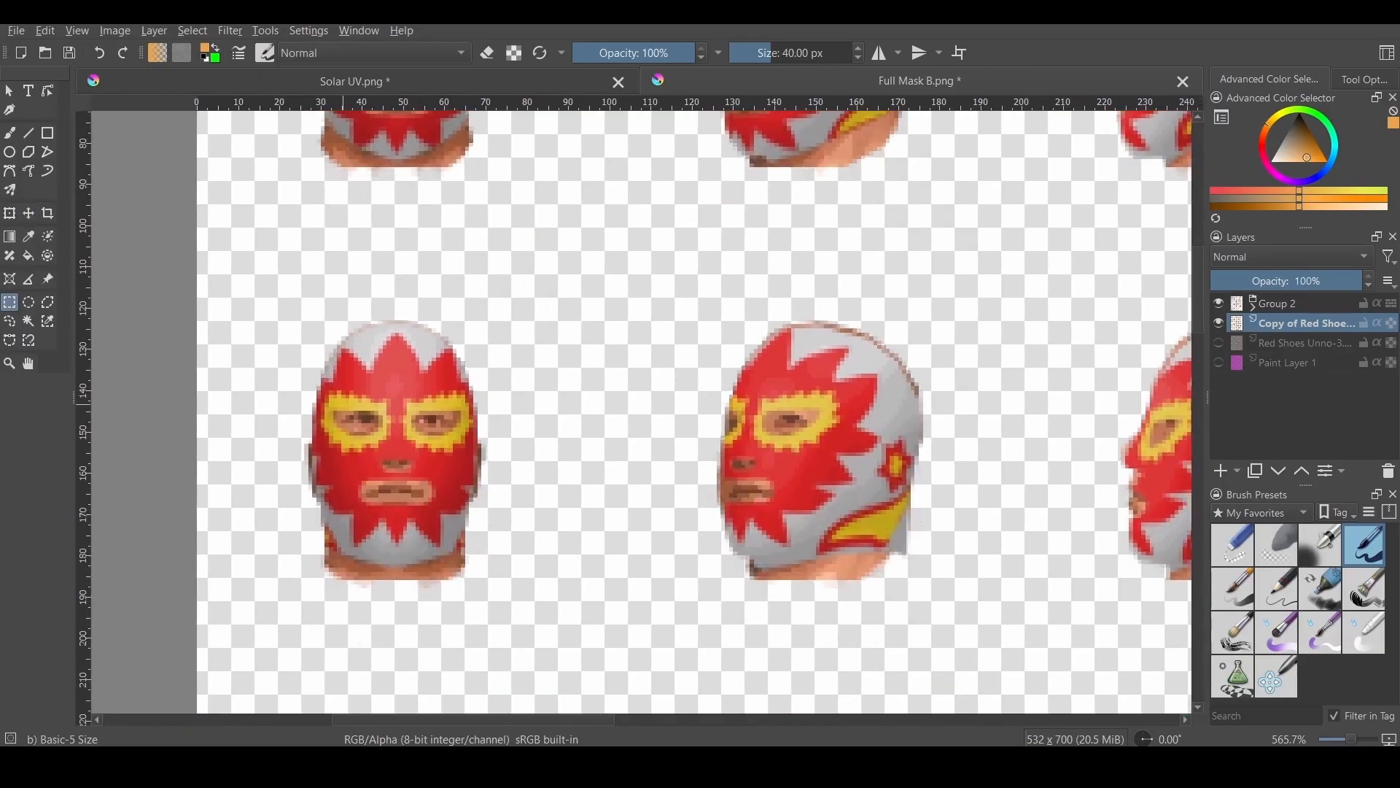
{"action": "scroll", "coordinate": [343, 404], "scroll_direction": "down", "scroll_amount": 3}
{"action": "middle_click_drag", "start_coordinate": [356, 656], "coordinate": [342, 413]}
{"action": "scroll", "coordinate": [341, 413], "scroll_direction": "up", "scroll_amount": 2}
{"action": "middle_click_drag", "start_coordinate": [303, 552], "coordinate": [325, 448]}
{"action": "scroll", "coordinate": [326, 448], "scroll_direction": "up", "scroll_amount": 2}
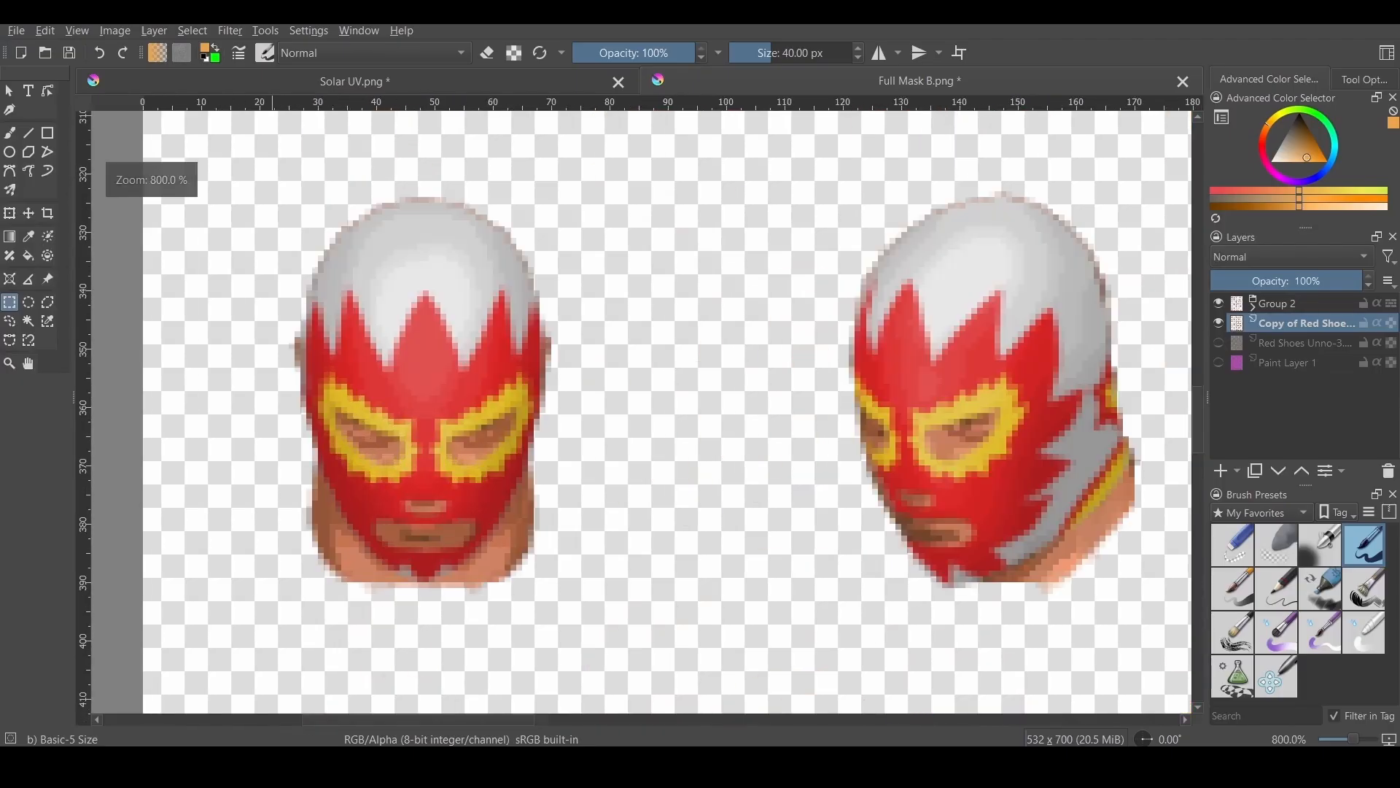
{"action": "left_click_drag", "start_coordinate": [294, 226], "coordinate": [283, 207]}
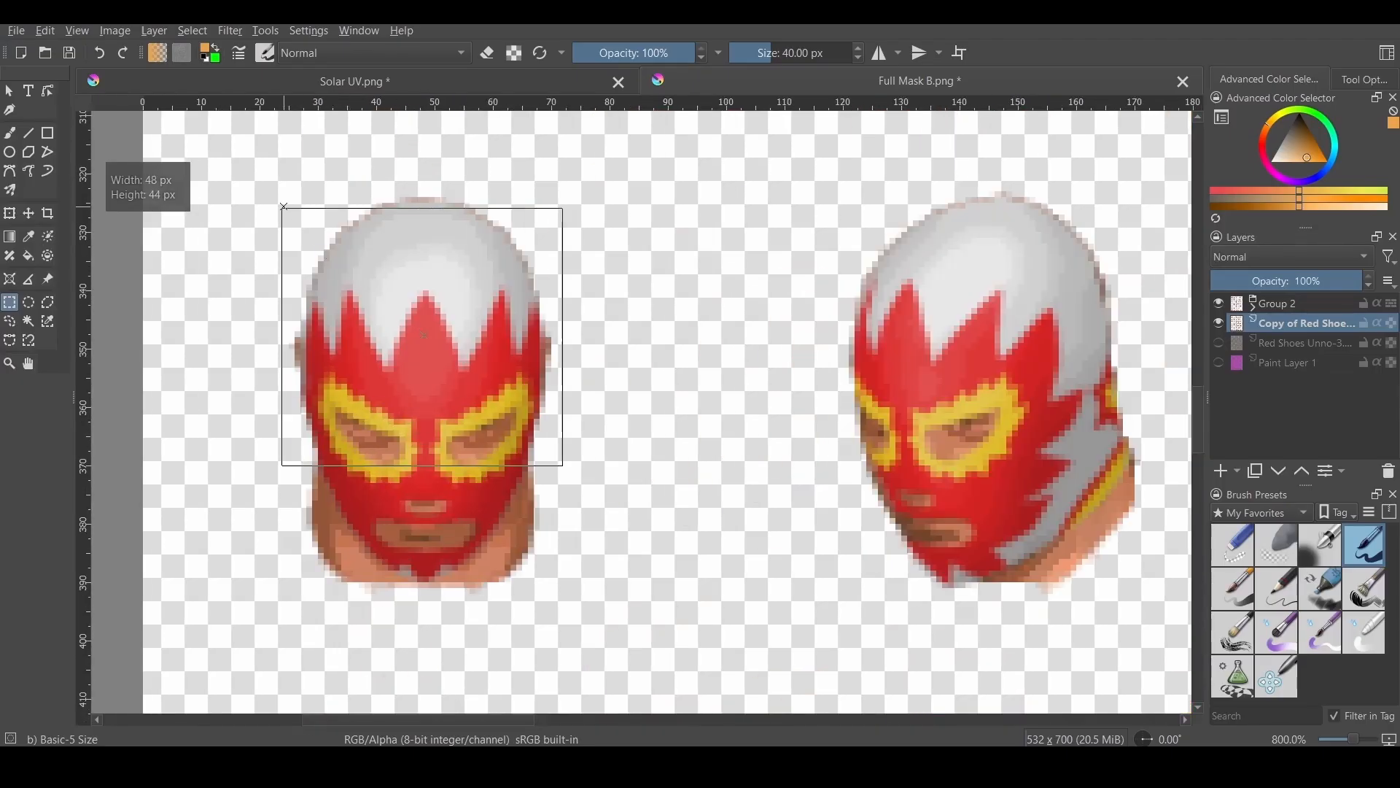
{"action": "left_click", "coordinate": [353, 382]}
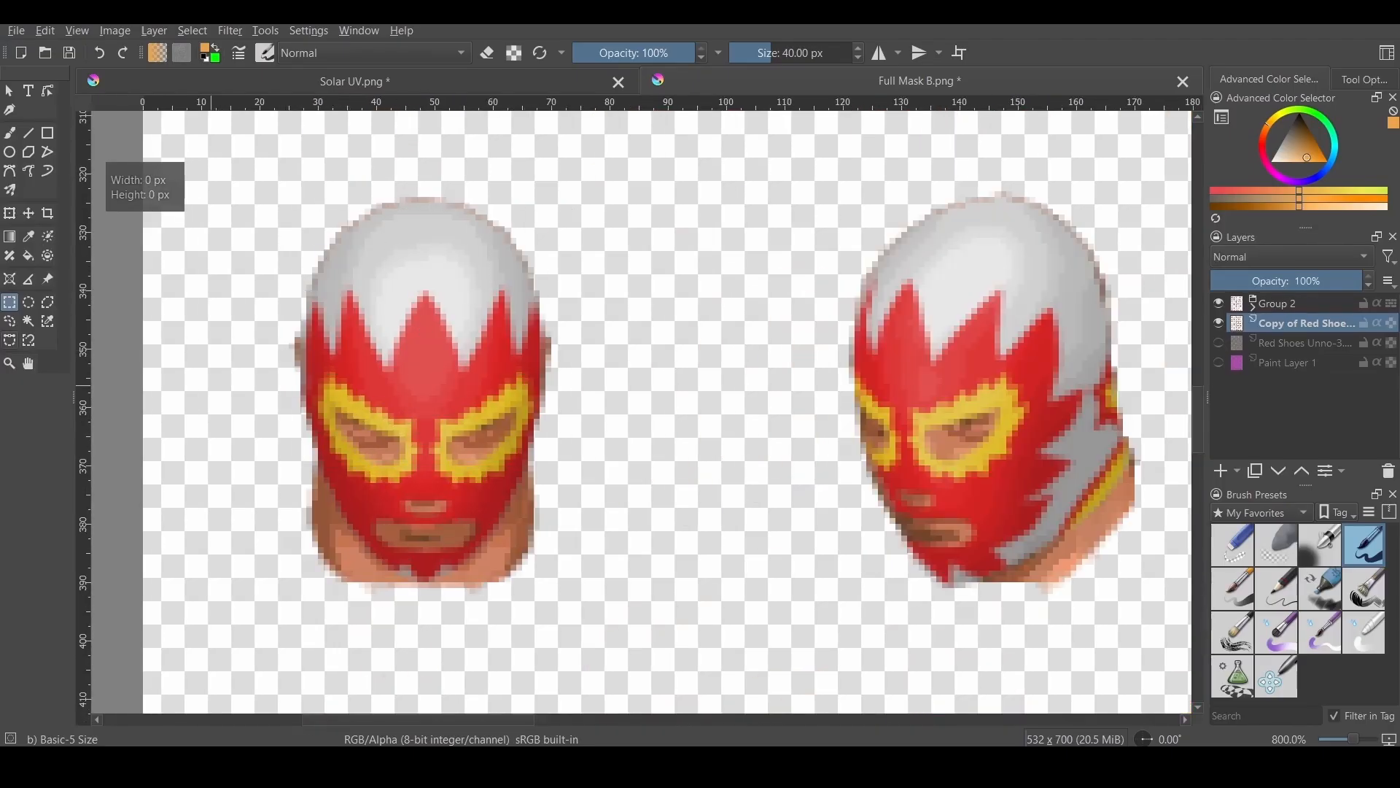
{"action": "left_click", "coordinate": [9, 339]}
{"action": "left_click", "coordinate": [318, 373]}
{"action": "left_click", "coordinate": [29, 213]}
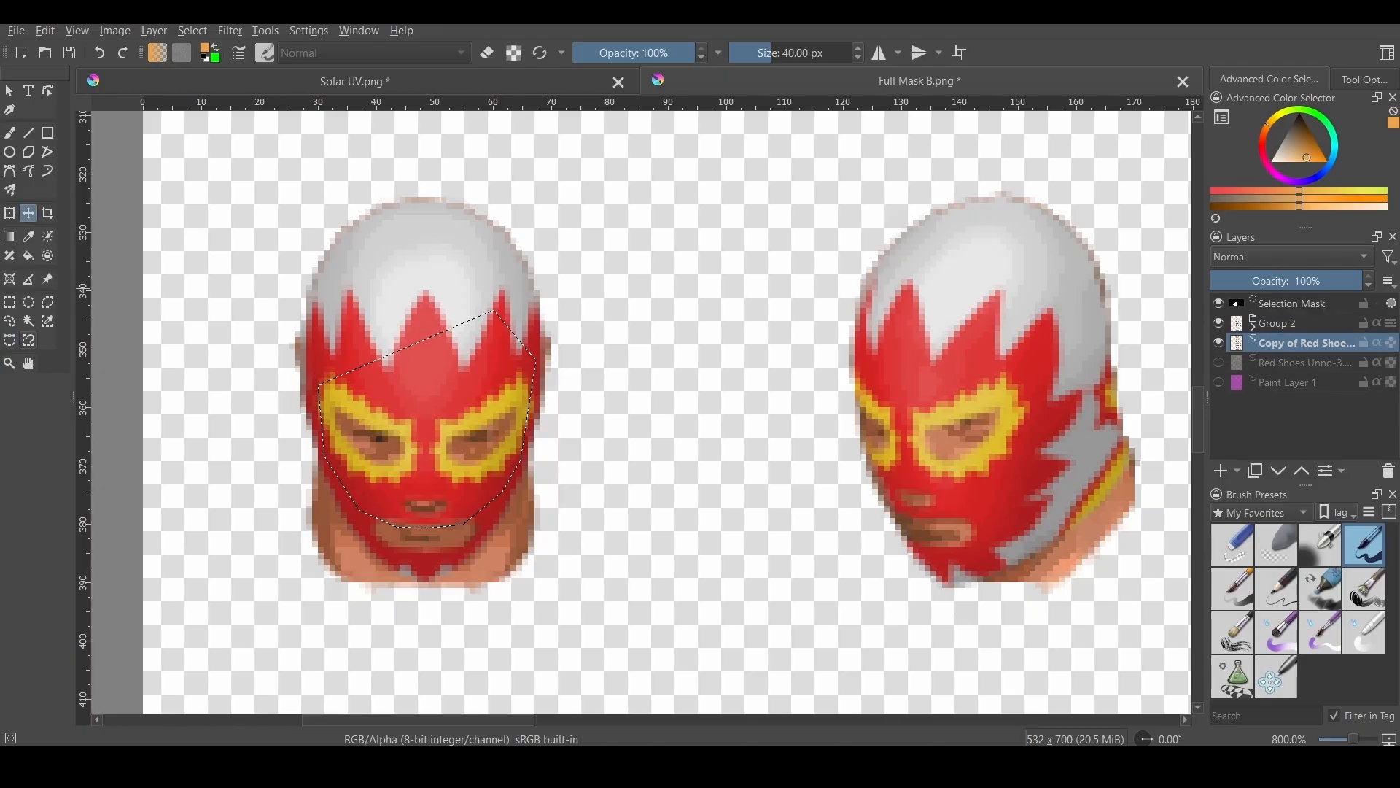
- Outline the eye and nose area of the first head in the fifth row with a curved selection and shift it slightly down
{"action": "left_click", "coordinate": [10, 340]}
{"action": "scroll", "coordinate": [469, 499], "scroll_direction": "up", "scroll_amount": 1}
{"action": "left_click", "coordinate": [592, 265]}
{"action": "left_click", "coordinate": [613, 295]}
{"action": "left_click", "coordinate": [612, 395]}
{"action": "left_click", "coordinate": [555, 468]}
{"action": "left_click", "coordinate": [459, 489]}
{"action": "left_click", "coordinate": [28, 213]}
{"action": "key", "text": "Down"}
{"action": "key", "text": "Down"}
{"action": "key", "text": "Up"}
{"action": "left_click", "coordinate": [9, 339]}
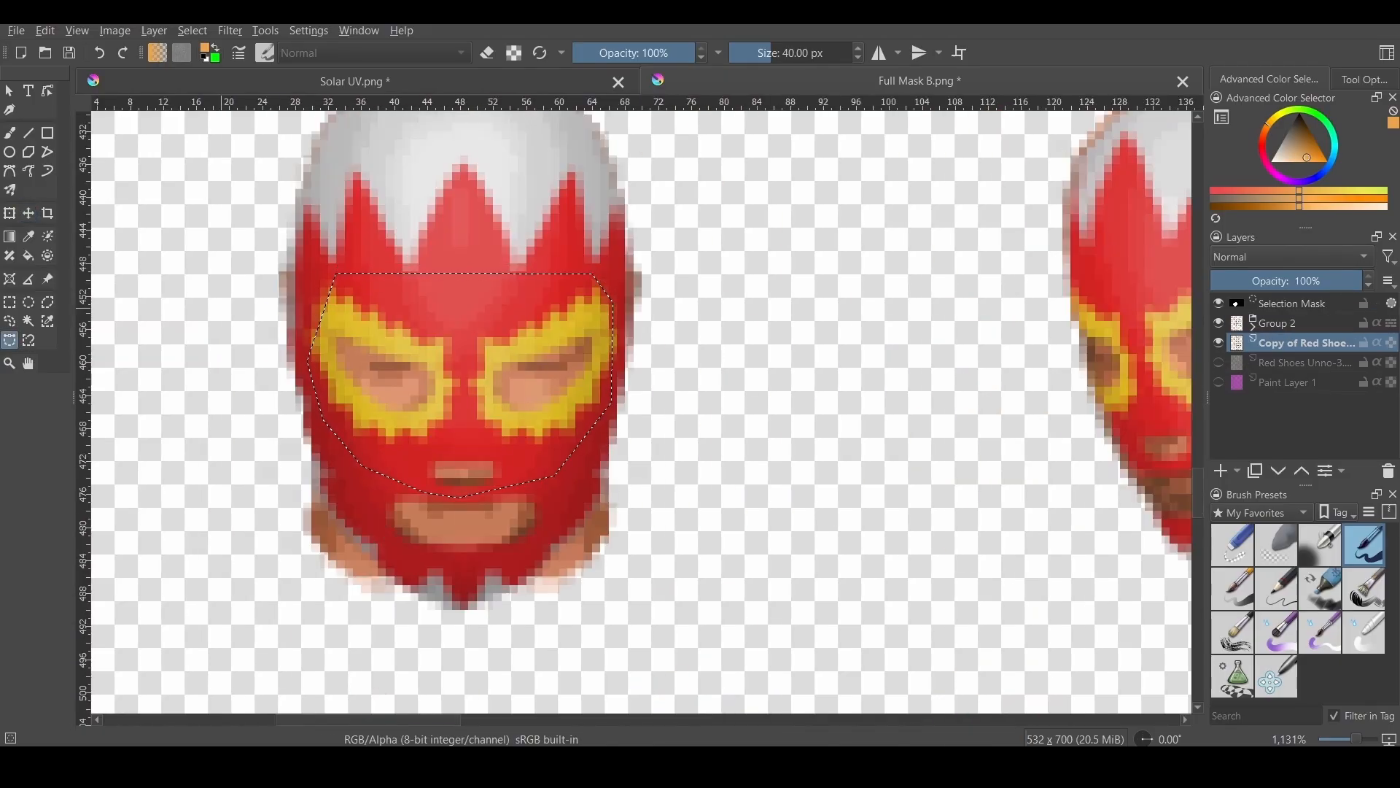
- Select the upper face of the first head in the seventh row down to the nose and nudge it to fit the mask
{"action": "left_click", "coordinate": [10, 302]}
{"action": "scroll", "coordinate": [438, 365], "scroll_direction": "down", "scroll_amount": 2}
{"action": "scroll", "coordinate": [409, 531], "scroll_direction": "up", "scroll_amount": 2}
{"action": "left_click_drag", "start_coordinate": [241, 204], "coordinate": [650, 463]}
{"action": "left_click", "coordinate": [28, 213]}
{"action": "left_click", "coordinate": [9, 302]}
{"action": "scroll", "coordinate": [438, 438], "scroll_direction": "down", "scroll_amount": 1}
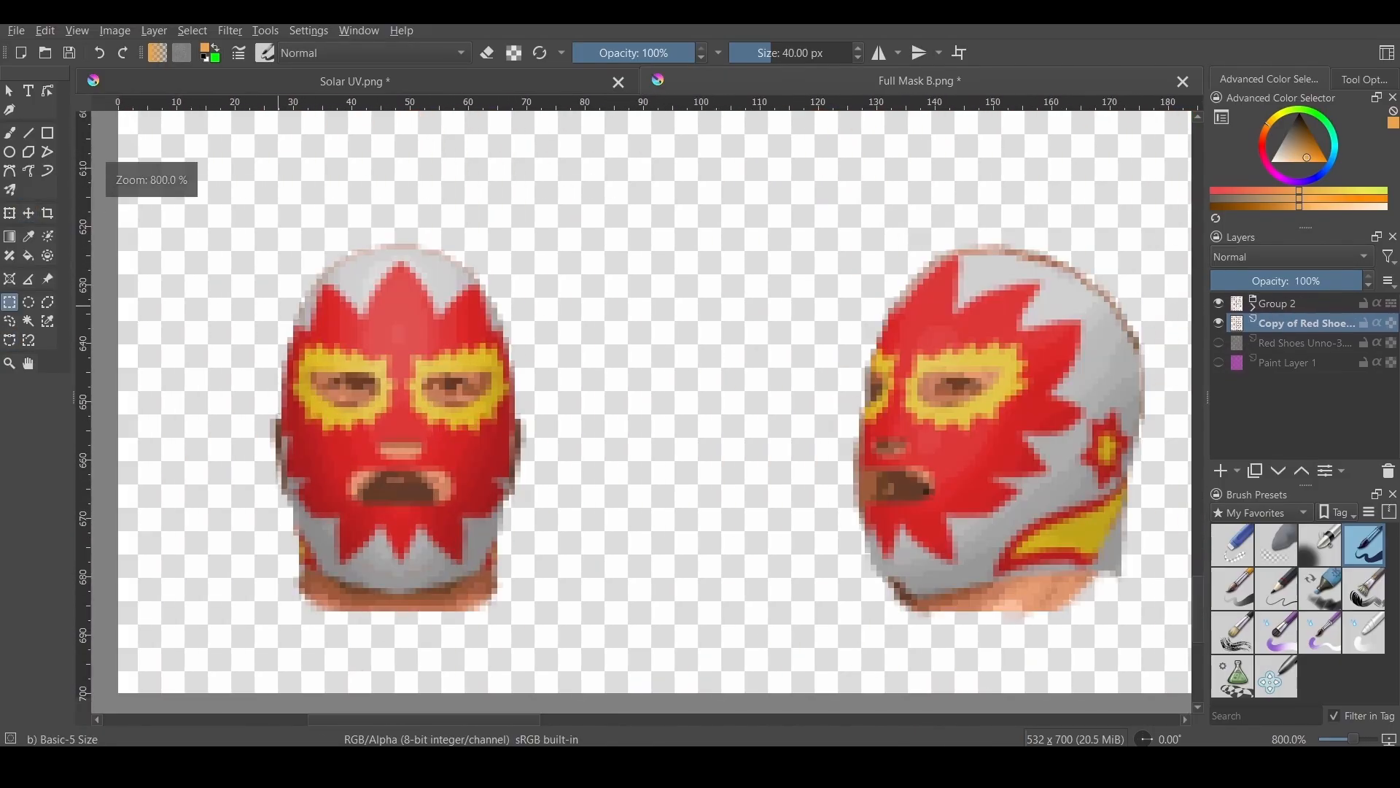
- Outline face areas of the third and fourth heads in the seventh row with curved selections and nudge them to fit the mask openings
{"action": "middle_click_drag", "start_coordinate": [1108, 351], "coordinate": [336, 355]}
{"action": "scroll", "coordinate": [729, 434], "scroll_direction": "up", "scroll_amount": 1}
{"action": "left_click", "coordinate": [9, 340]}
{"action": "left_click", "coordinate": [29, 213]}
{"action": "middle_click_drag", "start_coordinate": [1109, 511], "coordinate": [285, 354]}
{"action": "left_click", "coordinate": [9, 340]}
{"action": "left_click", "coordinate": [29, 213]}
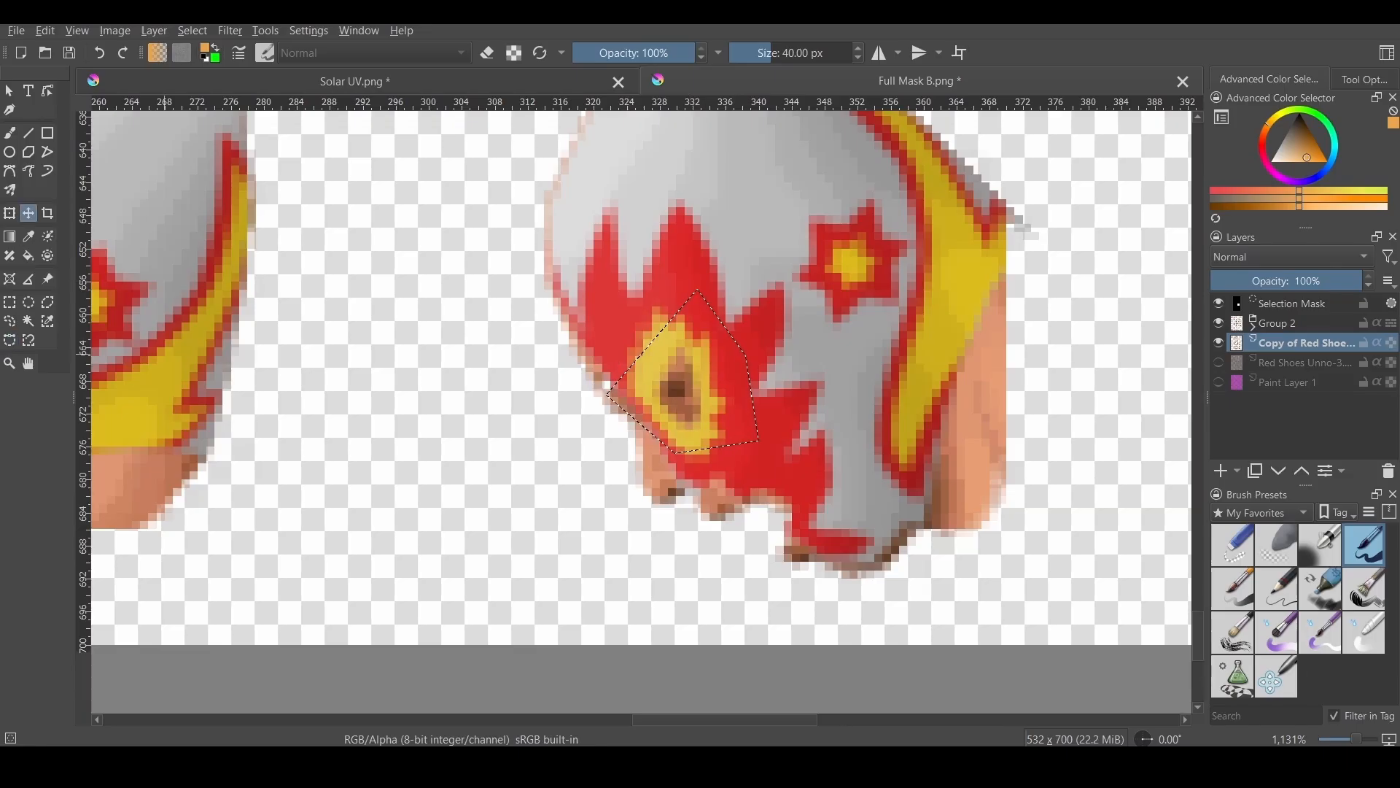
{"action": "left_click", "coordinate": [10, 339]}
{"action": "scroll", "coordinate": [737, 546], "scroll_direction": "up", "scroll_amount": 1}
{"action": "left_click", "coordinate": [748, 494]}
{"action": "left_click", "coordinate": [28, 213]}
{"action": "left_click", "coordinate": [10, 302]}
- Nudge the face of the fifth head in the seventh row up and adjust a narrow strip along its upper edge
{"action": "scroll", "coordinate": [673, 542], "scroll_direction": "down", "scroll_amount": 2}
{"action": "middle_click_drag", "start_coordinate": [949, 365], "coordinate": [427, 461]}
{"action": "scroll", "coordinate": [656, 365], "scroll_direction": "up", "scroll_amount": 1}
{"action": "middle_click_drag", "start_coordinate": [657, 219], "coordinate": [656, 620]}
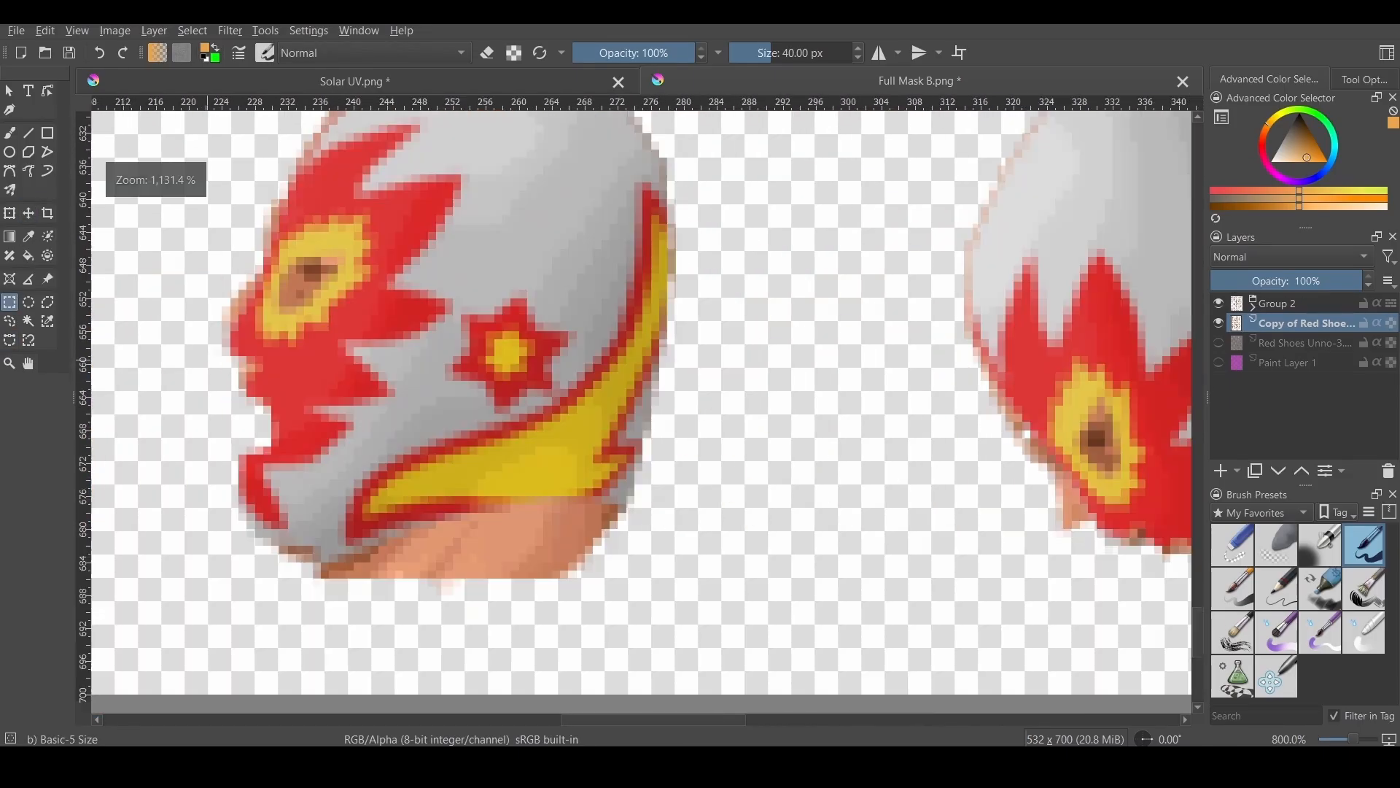
{"action": "middle_click_drag", "start_coordinate": [877, 656], "coordinate": [876, 183]}
{"action": "left_click_drag", "start_coordinate": [901, 313], "coordinate": [719, 584]}
{"action": "left_click", "coordinate": [28, 213]}
{"action": "key", "text": "Up"}
{"action": "left_click_drag", "start_coordinate": [745, 378], "coordinate": [771, 313]}
{"action": "left_click", "coordinate": [28, 213]}
{"action": "scroll", "coordinate": [738, 421], "scroll_direction": "up", "scroll_amount": 3}
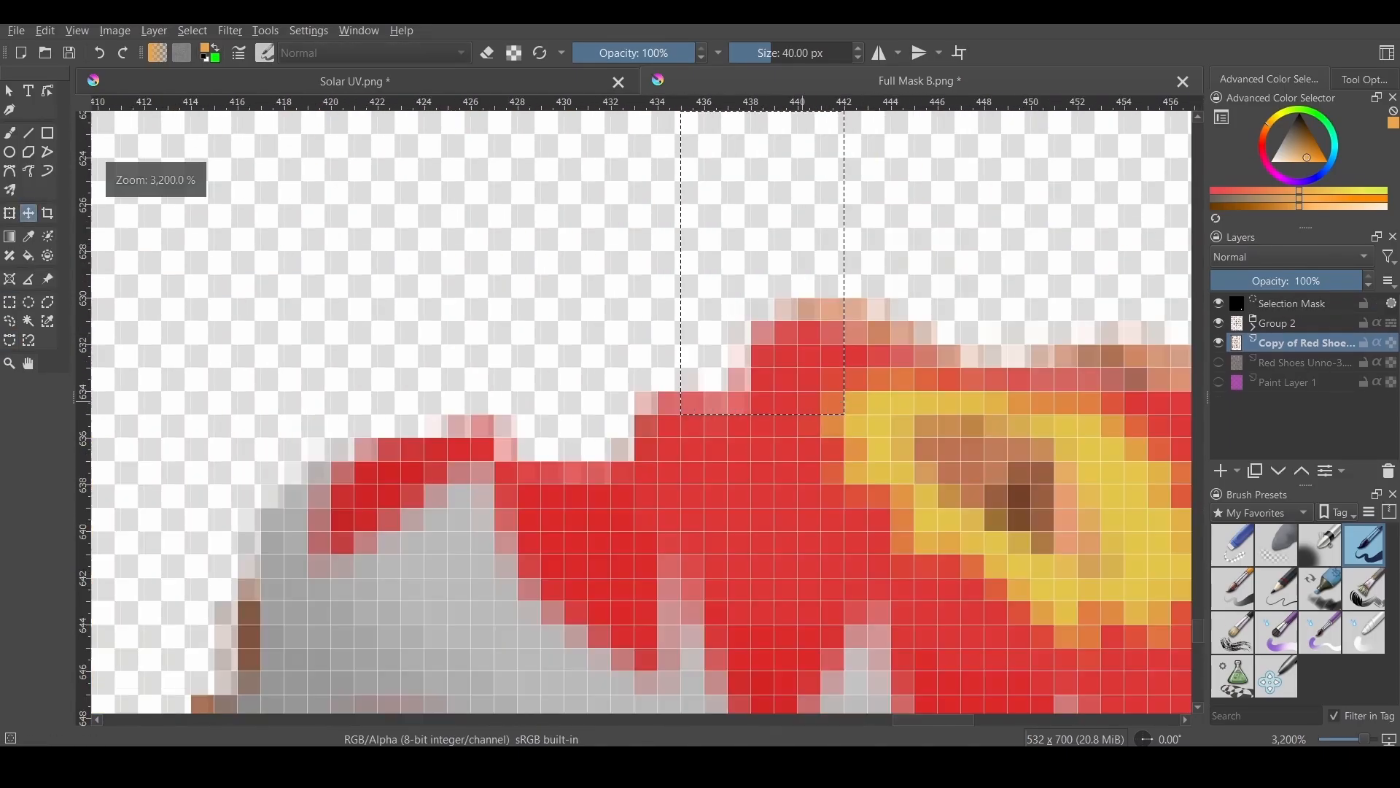
- Select face areas on the sixth-row heads of the Red Shoes Unno copy and nudge them to fit the mask openings
{"action": "left_click", "coordinate": [10, 302]}
{"action": "scroll", "coordinate": [739, 420], "scroll_direction": "down", "scroll_amount": 5}
{"action": "scroll", "coordinate": [729, 328], "scroll_direction": "up", "scroll_amount": 2}
{"action": "left_click", "coordinate": [9, 339]}
{"action": "left_click", "coordinate": [660, 177]}
{"action": "left_click", "coordinate": [659, 178]}
{"action": "left_click", "coordinate": [29, 213]}
{"action": "left_click", "coordinate": [9, 302]}
{"action": "scroll", "coordinate": [730, 328], "scroll_direction": "down", "scroll_amount": 4}
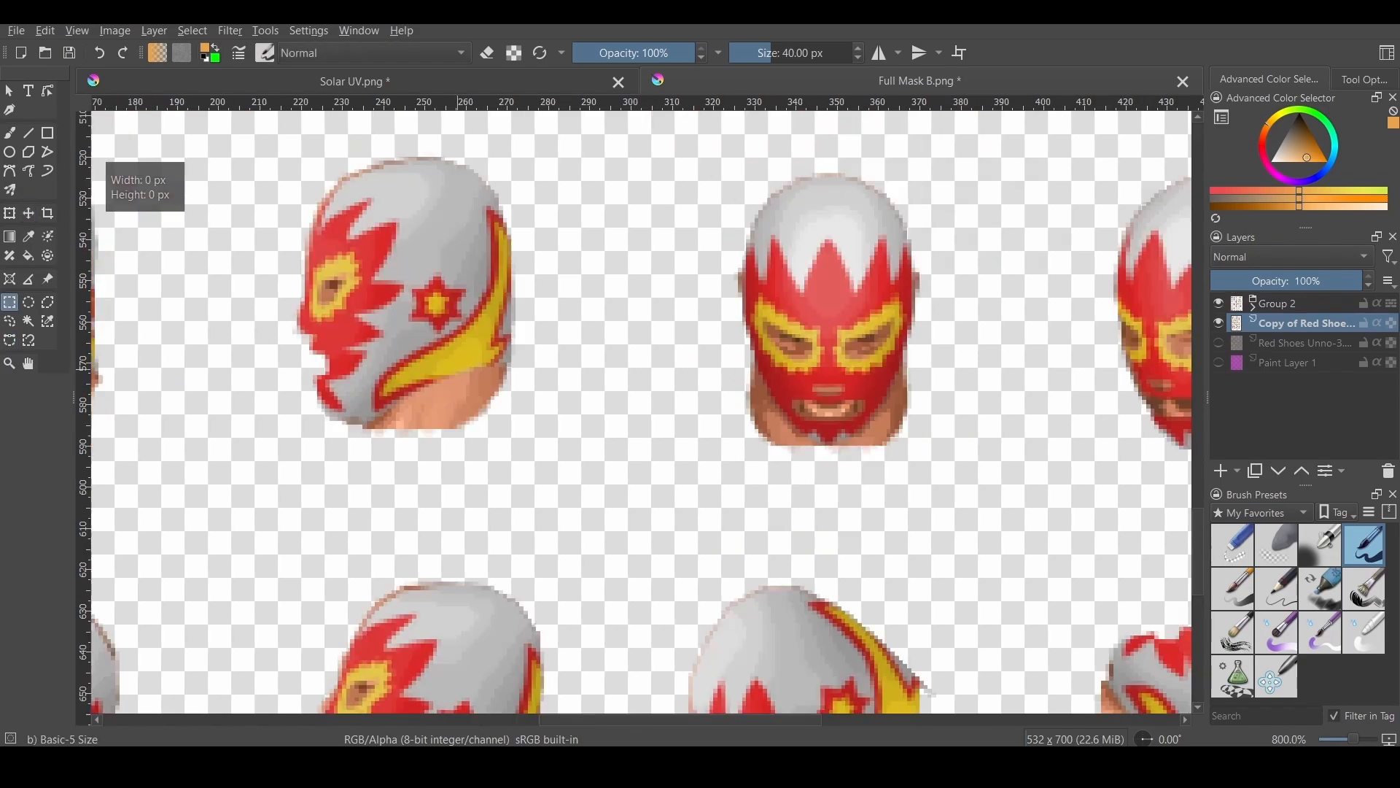
{"action": "left_click_drag", "start_coordinate": [375, 209], "coordinate": [557, 385]}
{"action": "left_click", "coordinate": [28, 213]}
{"action": "left_click", "coordinate": [10, 302]}
- Select the eye and nose area of the second head in the fifth row and nudge it to fit the mask
{"action": "left_click_drag", "start_coordinate": [613, 194], "coordinate": [307, 375]}
{"action": "scroll", "coordinate": [679, 397], "scroll_direction": "up", "scroll_amount": 1}
{"action": "left_click_drag", "start_coordinate": [475, 187], "coordinate": [759, 428]}
{"action": "left_click", "coordinate": [28, 213]}
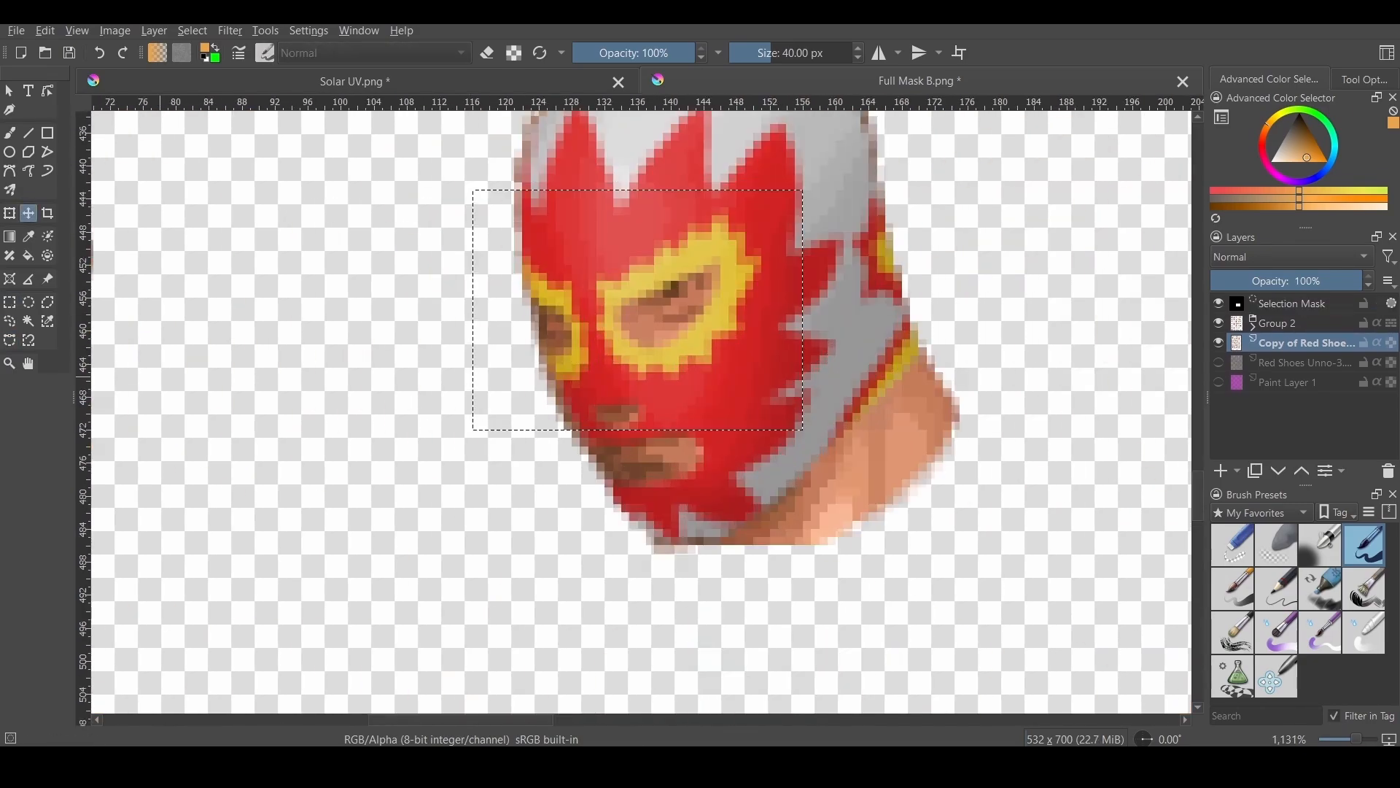
- Nudge the eye areas of the third and fourth heads in the fifth row to fit the mask and clear the selection
{"action": "left_click", "coordinate": [9, 302]}
{"action": "left_click_drag", "start_coordinate": [642, 194], "coordinate": [394, 384]}
{"action": "scroll", "coordinate": [679, 398], "scroll_direction": "down", "scroll_amount": 2}
{"action": "left_click_drag", "start_coordinate": [912, 197], "coordinate": [556, 461]}
{"action": "left_click", "coordinate": [28, 213]}
{"action": "left_click", "coordinate": [9, 302]}
{"action": "key", "text": "ctrl+shift+a"}
- Outline small areas around the nose and mouth of the third head in the fourth row with a curved selection, adjust them and deselect
{"action": "middle_click_drag", "start_coordinate": [839, 328], "coordinate": [394, 366]}
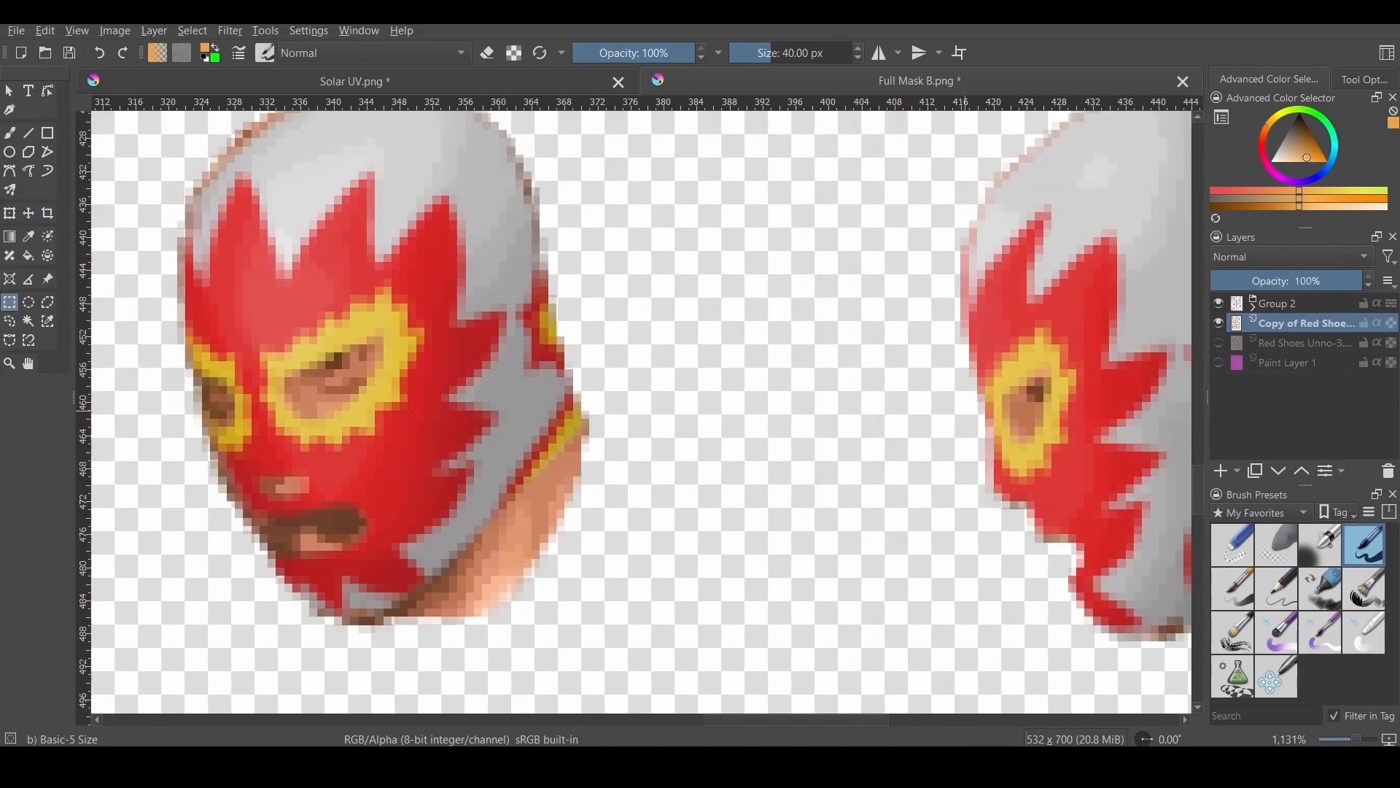
{"action": "scroll", "coordinate": [642, 408], "scroll_direction": "down", "scroll_amount": 3}
{"action": "scroll", "coordinate": [583, 350], "scroll_direction": "up", "scroll_amount": 3}
{"action": "left_click", "coordinate": [493, 509]}
{"action": "scroll", "coordinate": [493, 509], "scroll_direction": "up", "scroll_amount": 1}
{"action": "middle_click_drag", "start_coordinate": [493, 508], "coordinate": [669, 443]}
{"action": "left_click", "coordinate": [582, 350]}
{"action": "left_click", "coordinate": [598, 305]}
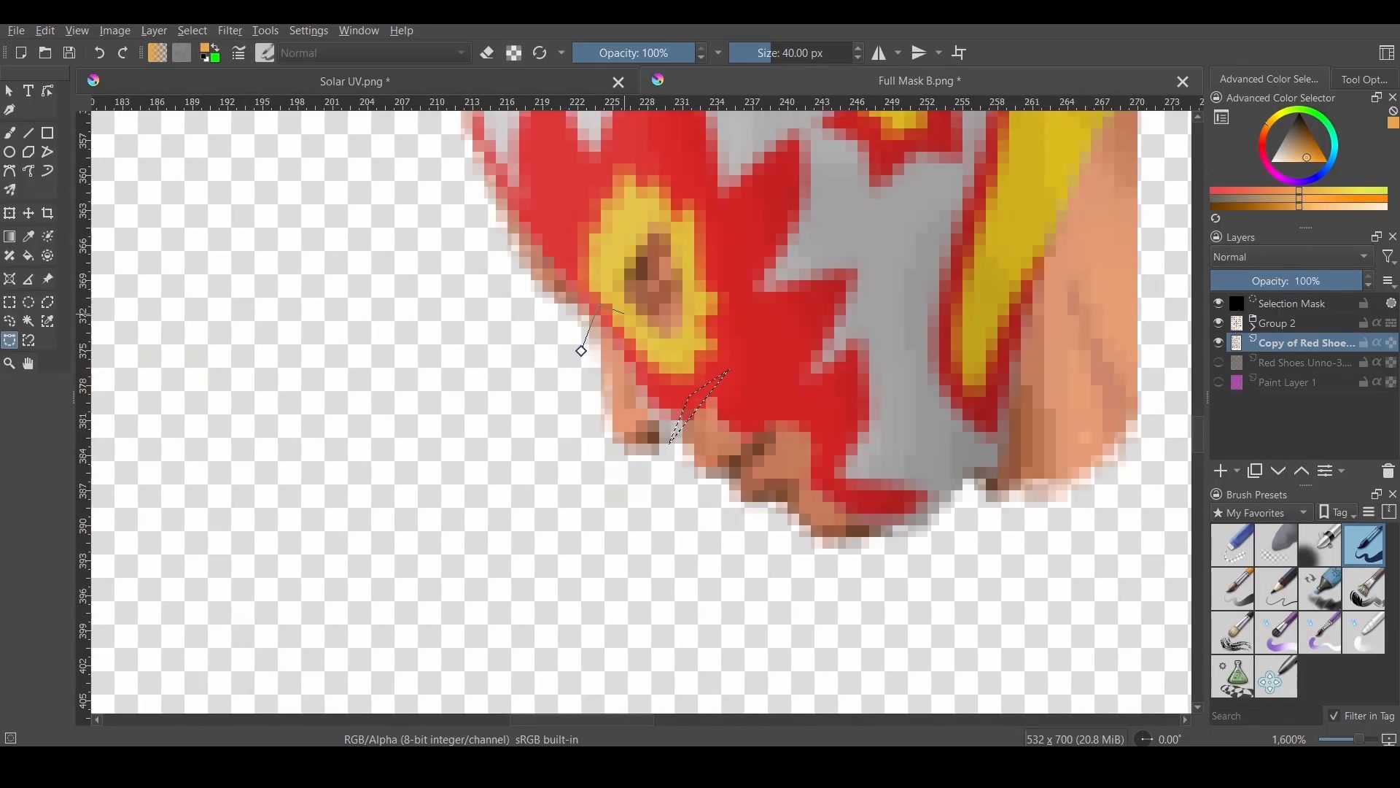
{"action": "left_click_drag", "start_coordinate": [729, 467], "coordinate": [788, 456]}
{"action": "left_click", "coordinate": [10, 302]}
{"action": "key", "text": "ctrl+shift+a"}
- Select face areas on the fourth-row heads to check their fit in the mask openings and clear the selections
{"action": "scroll", "coordinate": [657, 408], "scroll_direction": "down", "scroll_amount": 3}
{"action": "left_click_drag", "start_coordinate": [438, 213], "coordinate": [694, 396]}
{"action": "key", "text": "ctrl+shift+a"}
{"action": "scroll", "coordinate": [641, 394], "scroll_direction": "down", "scroll_amount": 2}
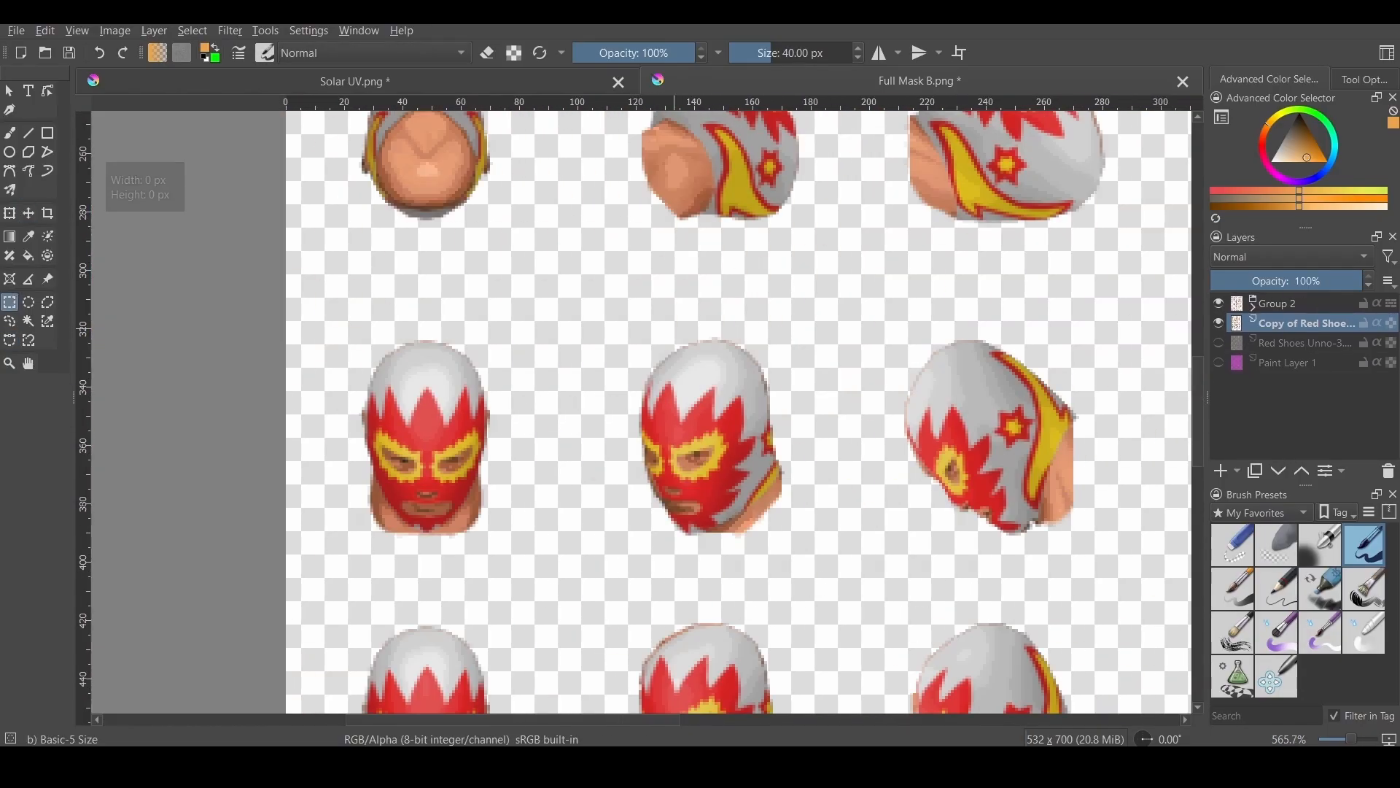
{"action": "scroll", "coordinate": [729, 205], "scroll_direction": "up", "scroll_amount": 4}
{"action": "left_click_drag", "start_coordinate": [729, 205], "coordinate": [598, 328]}
{"action": "key", "text": "ctrl+shift+a"}
- Select the face area of the second head in the second row, move it to fit the mask and deselect
{"action": "scroll", "coordinate": [656, 408], "scroll_direction": "down", "scroll_amount": 3}
{"action": "left_click_drag", "start_coordinate": [469, 194], "coordinate": [713, 304]}
{"action": "scroll", "coordinate": [656, 292], "scroll_direction": "up", "scroll_amount": 2}
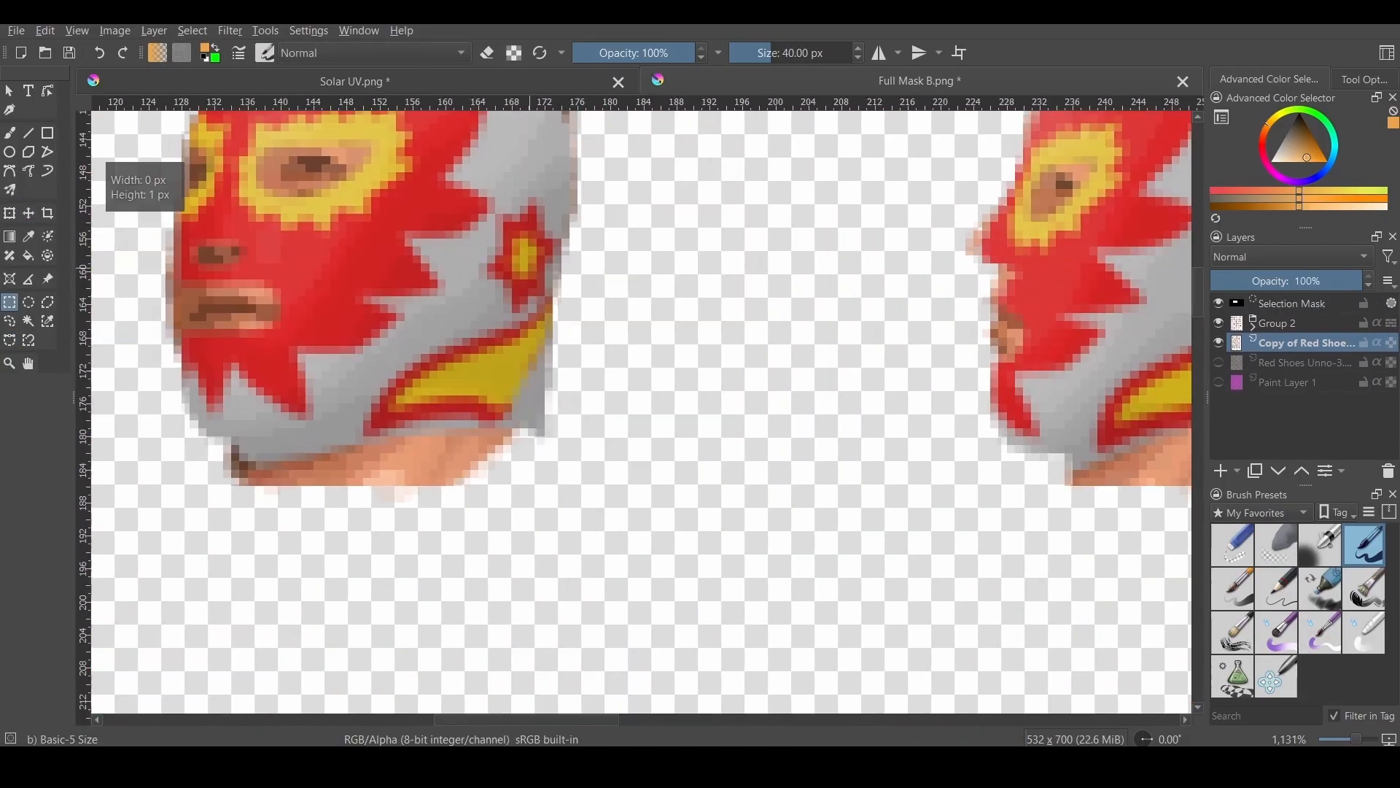
{"action": "scroll", "coordinate": [657, 292], "scroll_direction": "down", "scroll_amount": 2}
{"action": "left_click_drag", "start_coordinate": [465, 165], "coordinate": [651, 277]}
{"action": "left_click", "coordinate": [28, 213]}
{"action": "left_click", "coordinate": [9, 302]}
{"action": "key", "text": "ctrl+shift+a"}
{"action": "scroll", "coordinate": [640, 192], "scroll_direction": "down", "scroll_amount": 2}
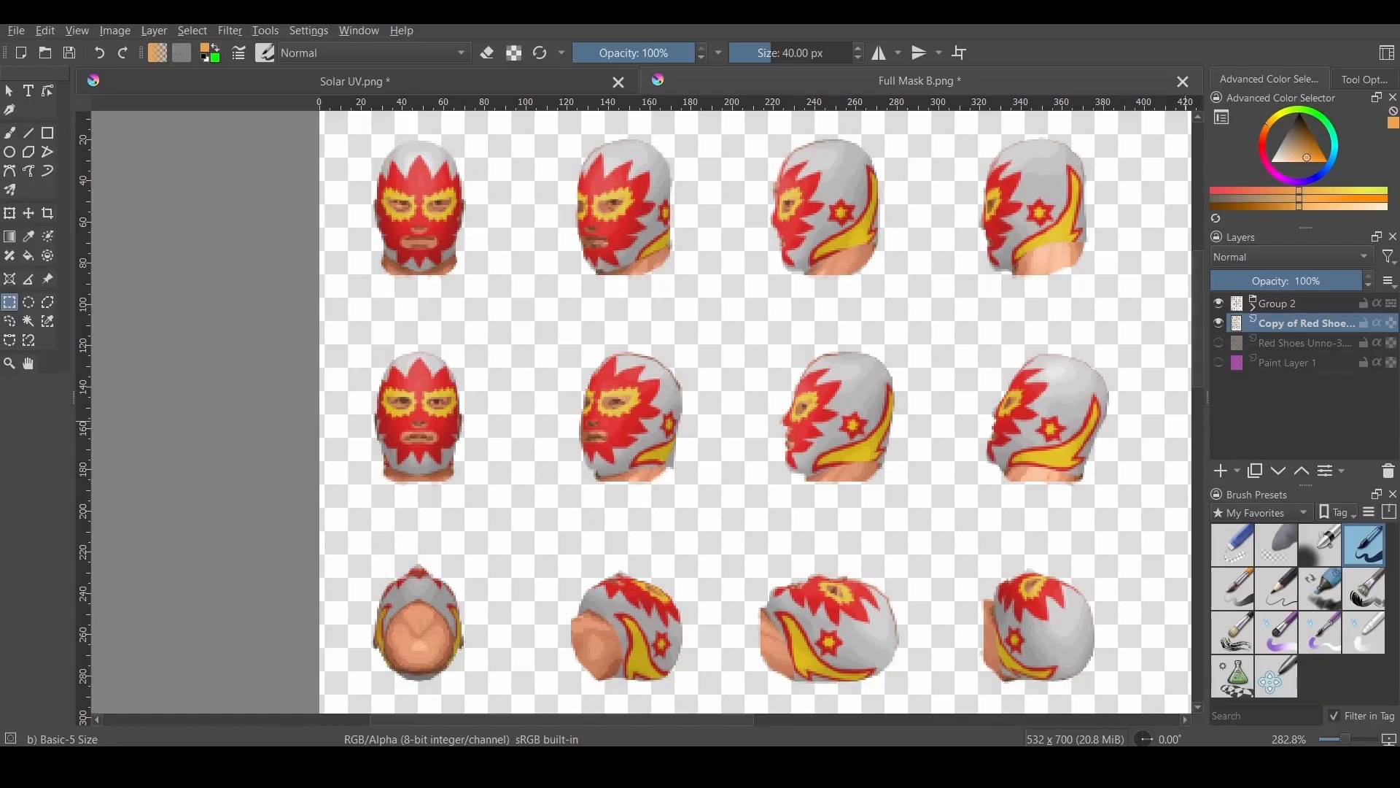
- Duplicate the Holes layer, place the copy below Group 2 with Normal blending and hide the group
{"action": "left_click", "coordinate": [1253, 307]}
{"action": "left_click", "coordinate": [1283, 323]}
{"action": "key", "text": "ctrl+j"}
{"action": "left_click", "coordinate": [1218, 303]}
{"action": "left_click", "coordinate": [1291, 257]}
{"action": "left_click", "coordinate": [1237, 314]}
- Apply a centred 3 px black Multiply stroke at 100% opacity to Copy of Holes and flatten the layer
{"action": "right_click", "coordinate": [1295, 323]}
{"action": "left_click", "coordinate": [1196, 353]}
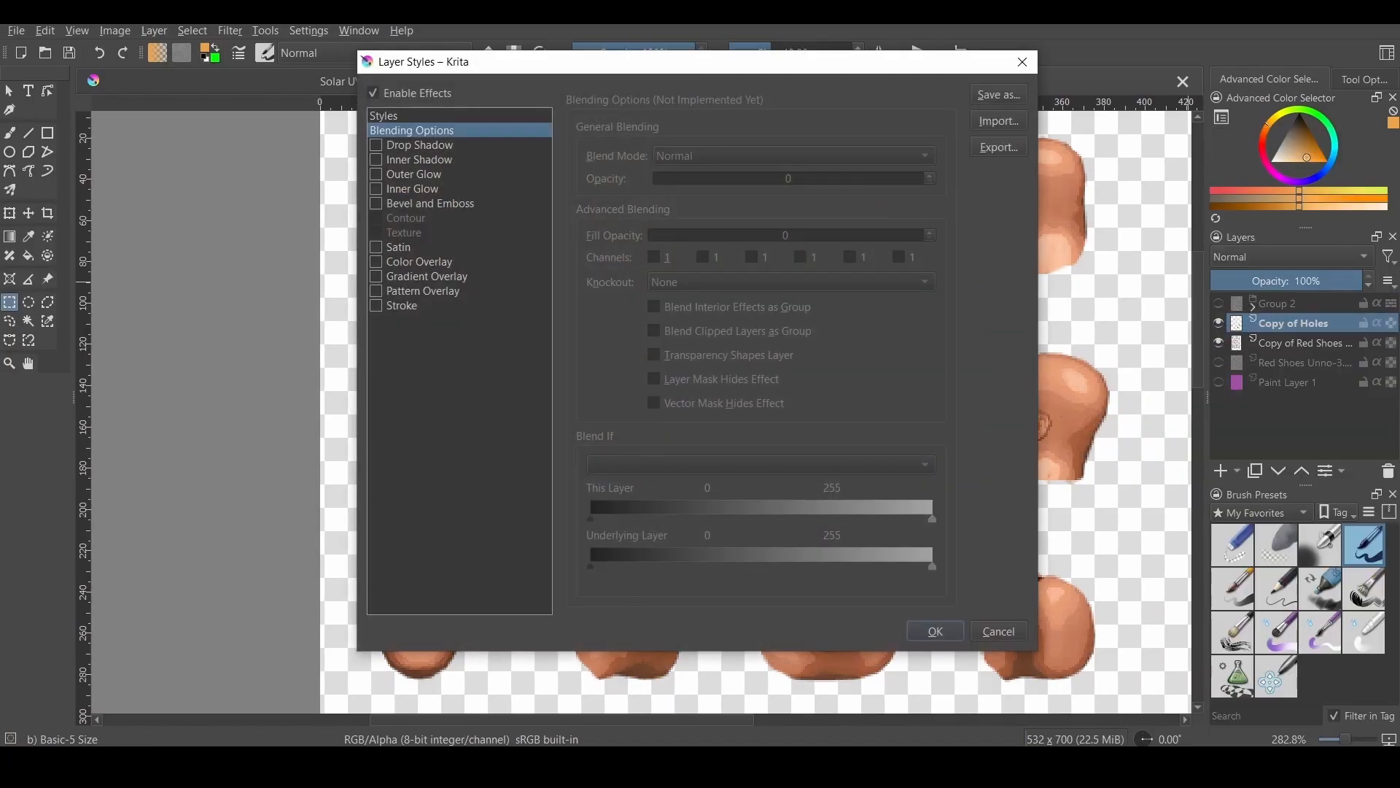
{"action": "left_click", "coordinate": [402, 305]}
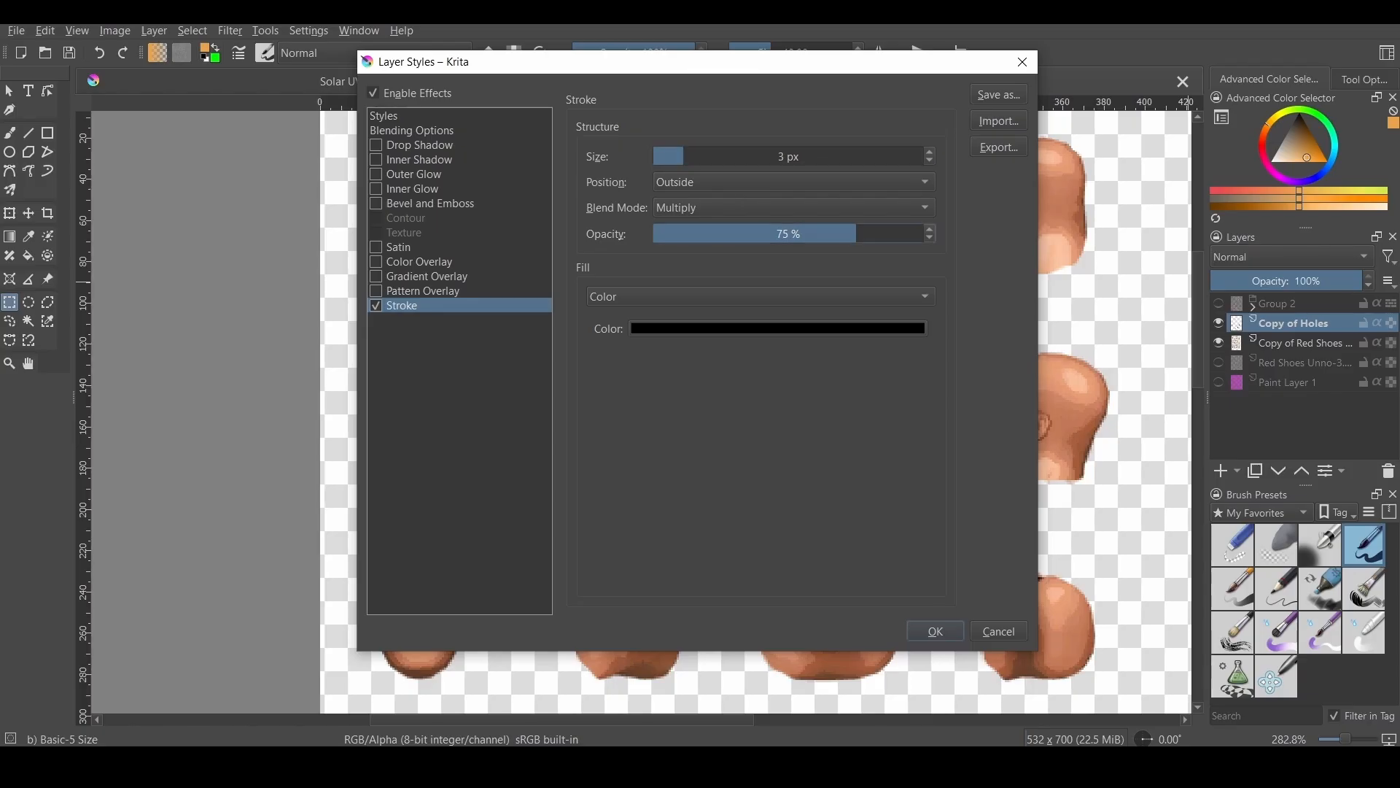
{"action": "left_click", "coordinate": [794, 182]}
{"action": "left_click", "coordinate": [793, 223]}
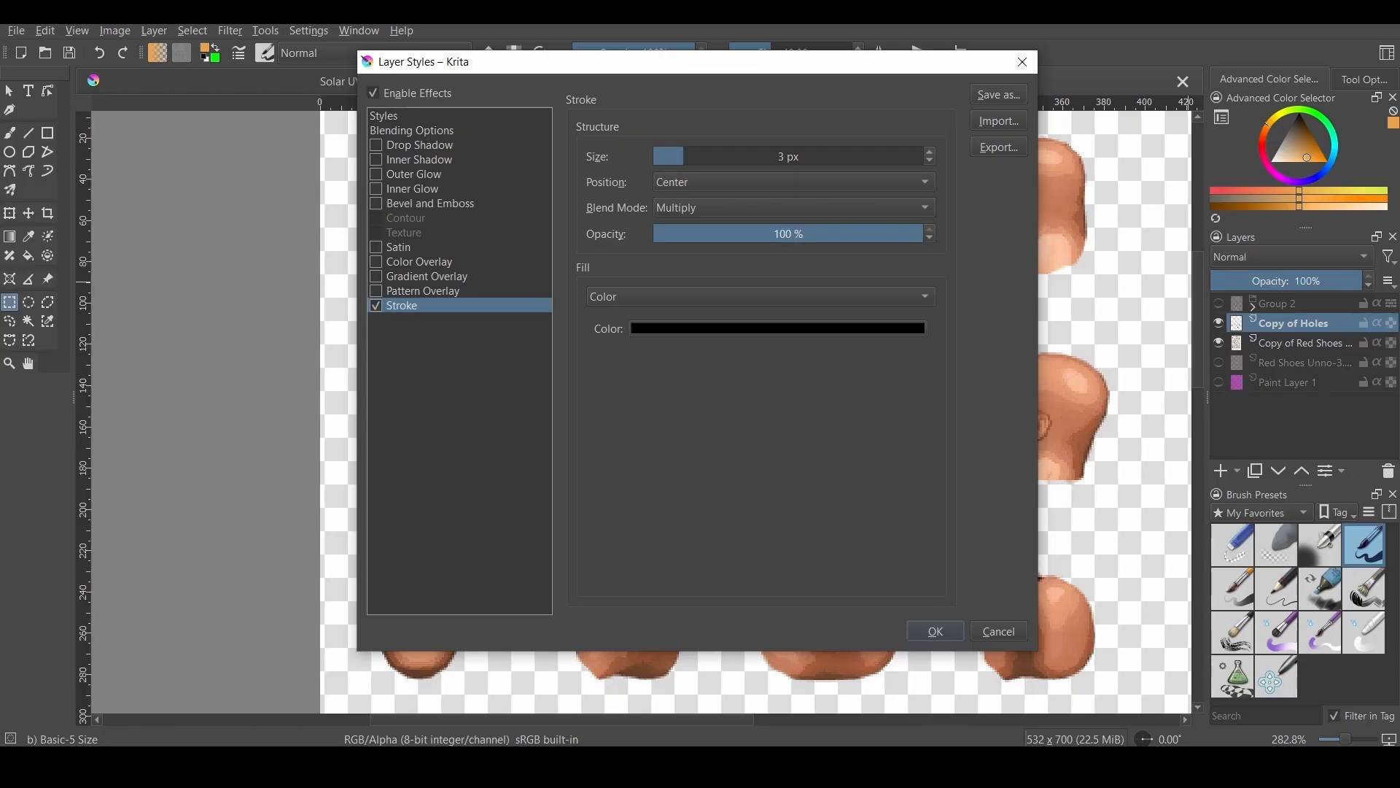
{"action": "key", "text": "Return"}
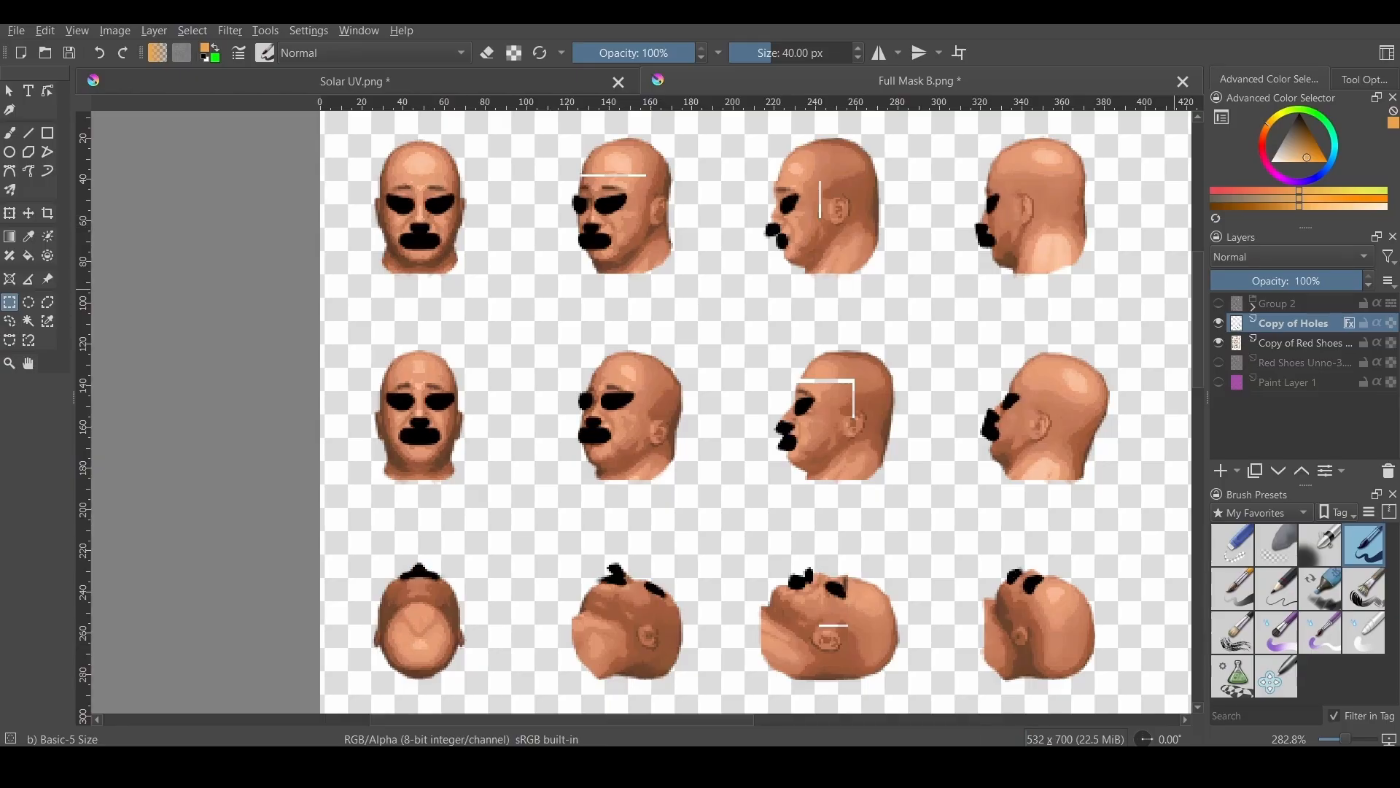
{"action": "right_click", "coordinate": [1293, 323]}
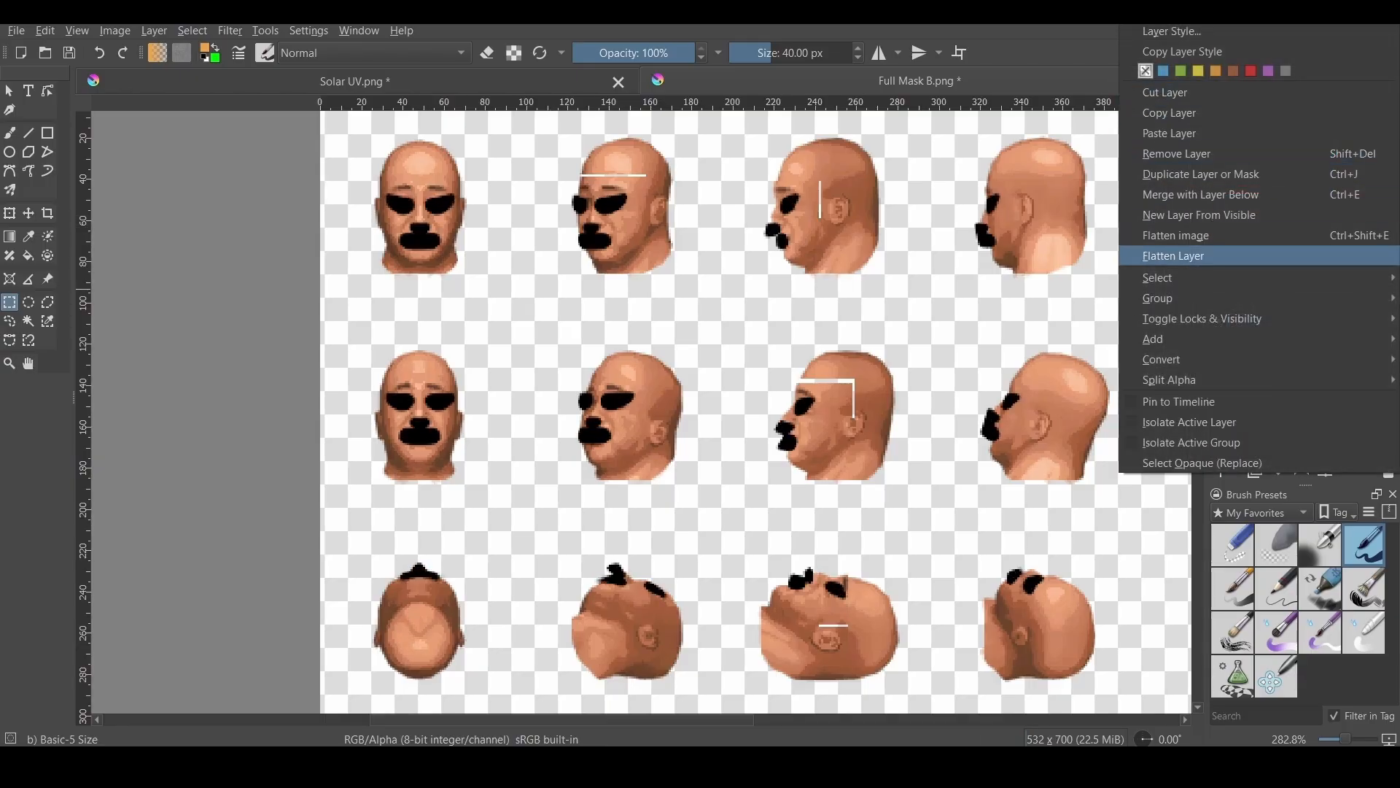
{"action": "left_click", "coordinate": [1196, 256]}
- Duplicate the Red Shoes Unno copy, hide the original copy and add a new paint layer filled with green above the duplicate
{"action": "left_click", "coordinate": [1305, 343]}
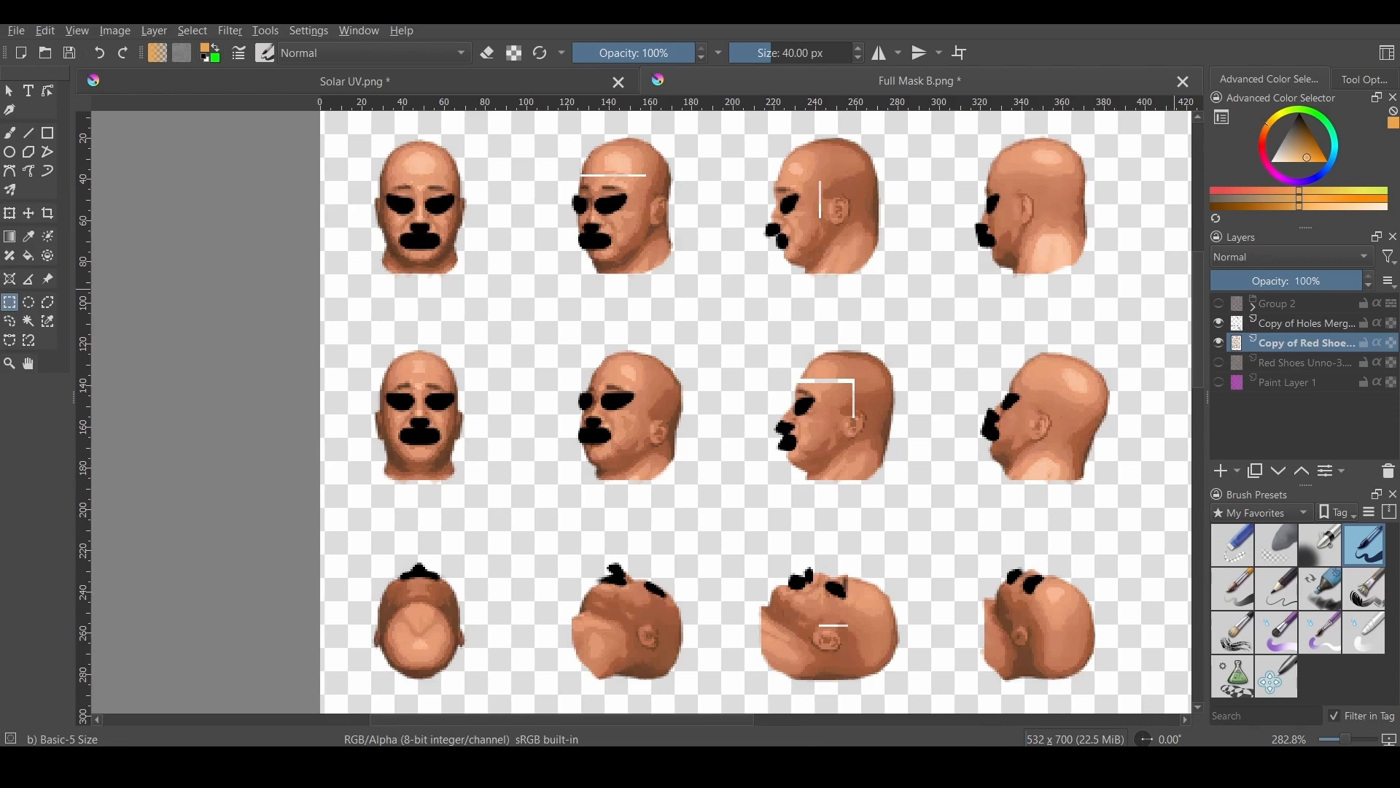
{"action": "key", "text": "ctrl+j"}
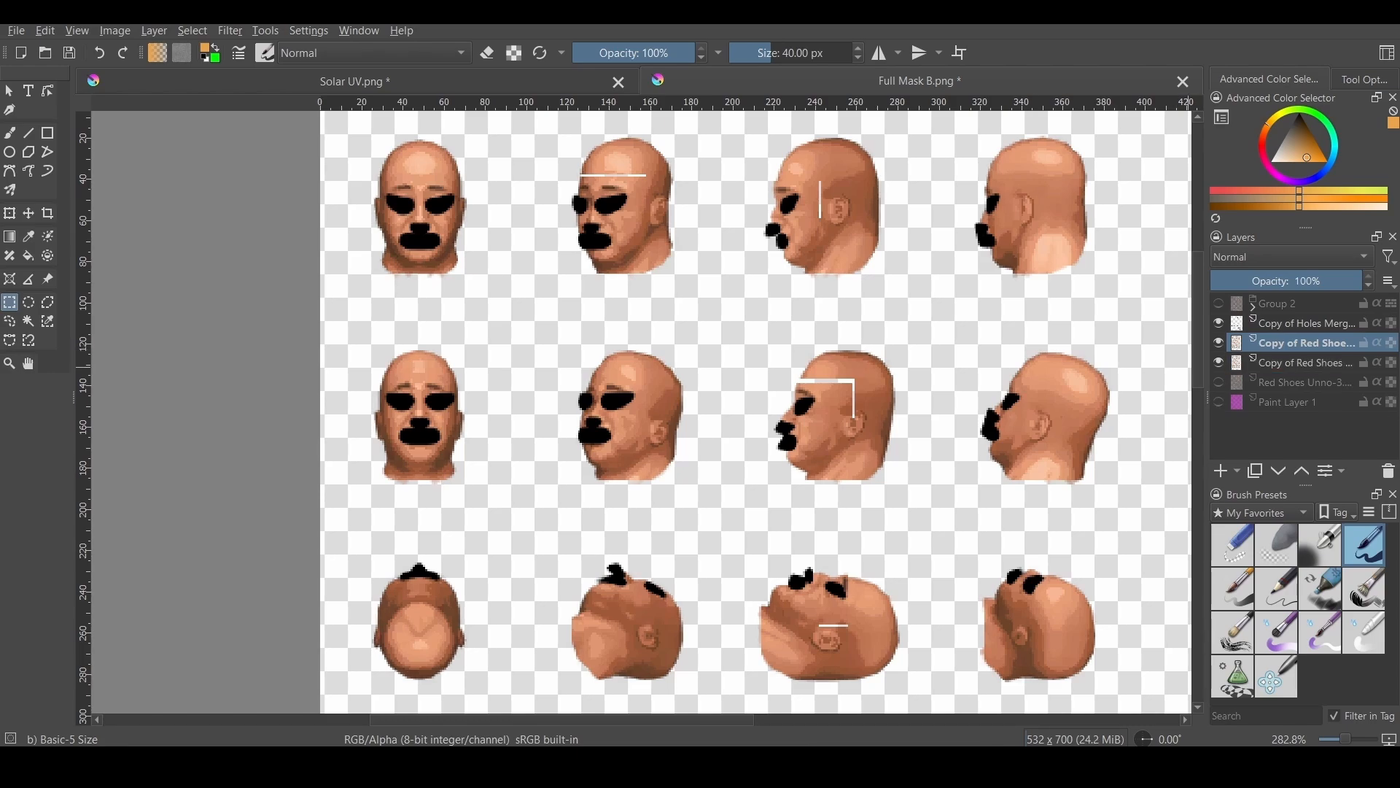
{"action": "left_click", "coordinate": [1218, 363]}
{"action": "left_click", "coordinate": [1221, 472]}
{"action": "key", "text": "BackSpace"}
- Set the flattened holes layer to Erase blending and merge it into the green layer
{"action": "left_click", "coordinate": [1306, 323]}
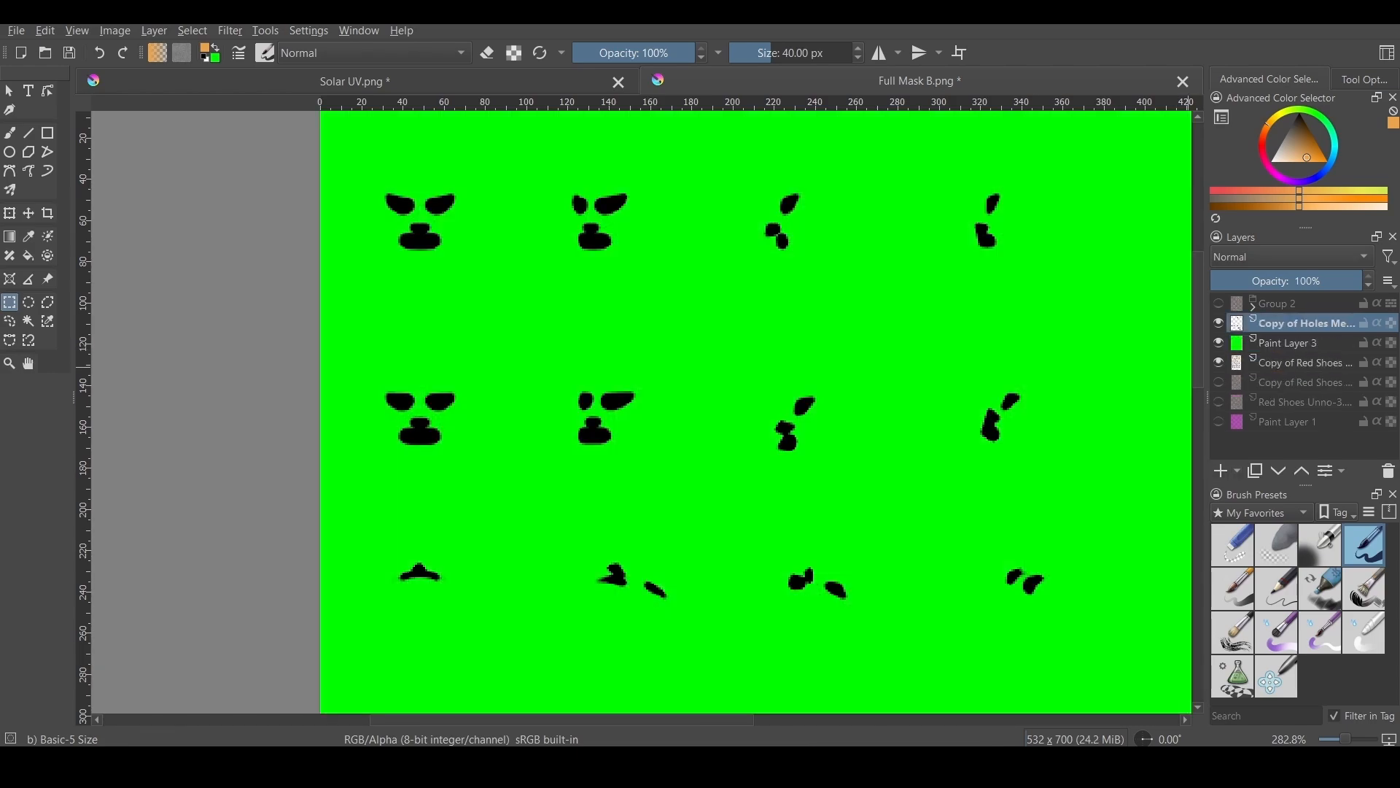
{"action": "left_click", "coordinate": [1290, 257]}
{"action": "left_click", "coordinate": [1270, 194]}
{"action": "key", "text": "ctrl+e"}
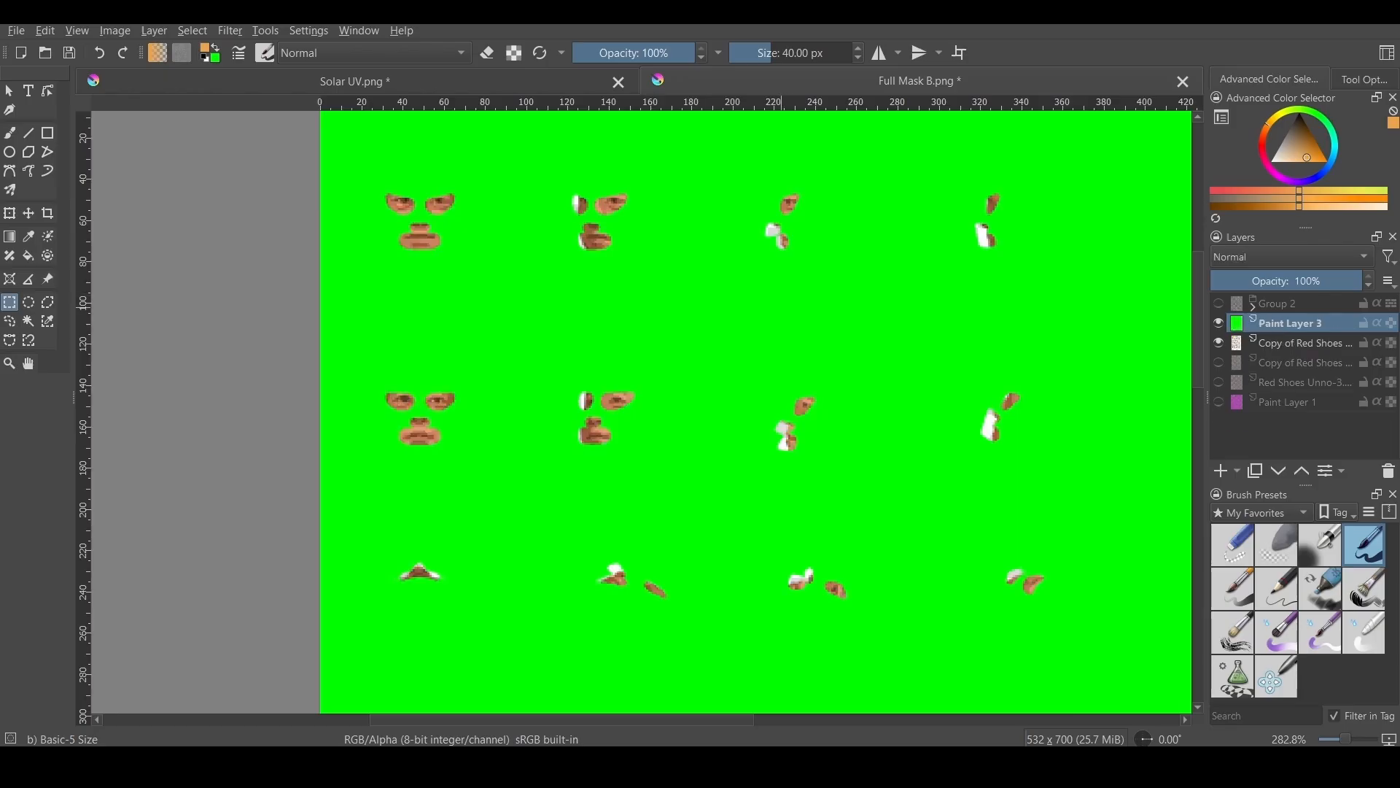
- Set the green layer to Erase blending, merge it into the Red Shoes Unno duplicate and show Group 2 again
{"action": "left_click", "coordinate": [1289, 257]}
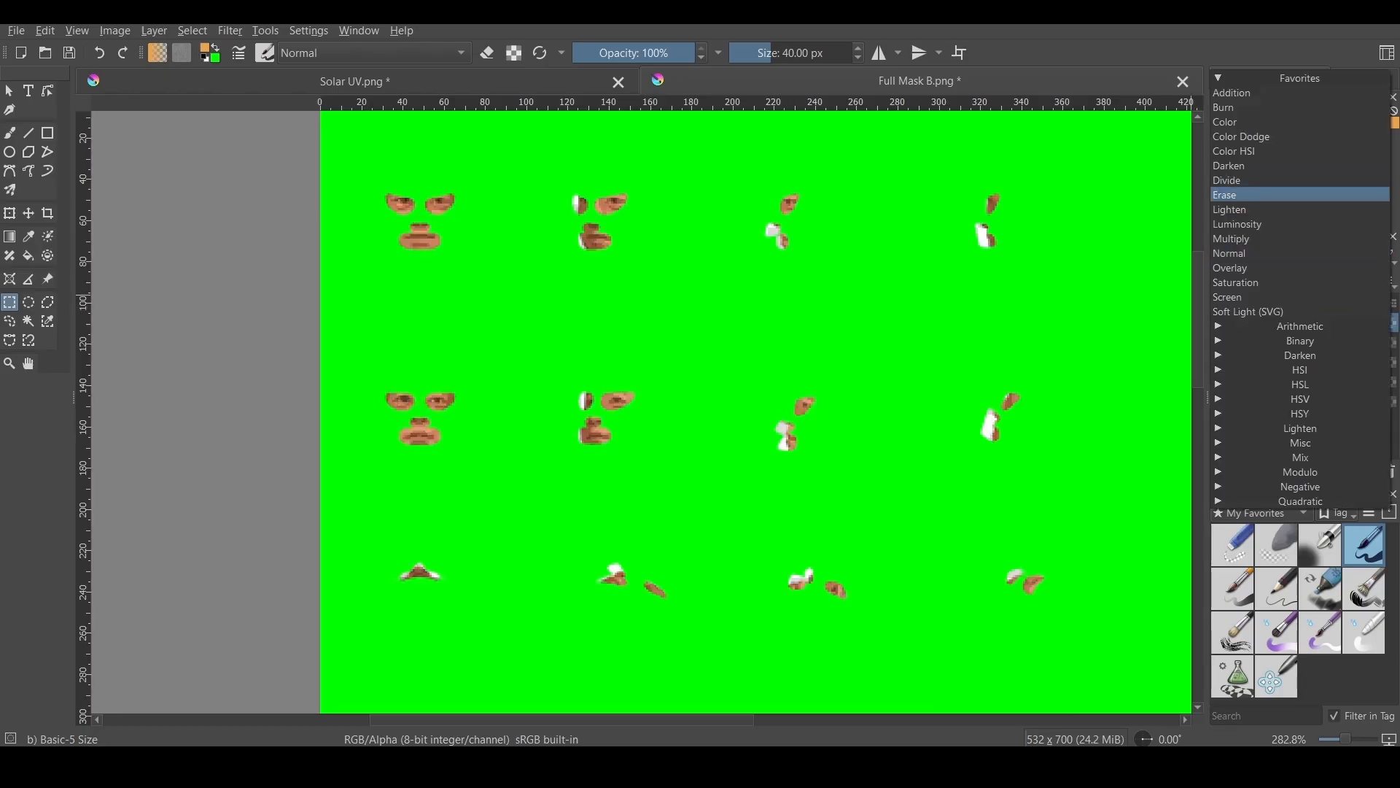
{"action": "left_click", "coordinate": [1270, 179]}
{"action": "key", "text": "ctrl+e"}
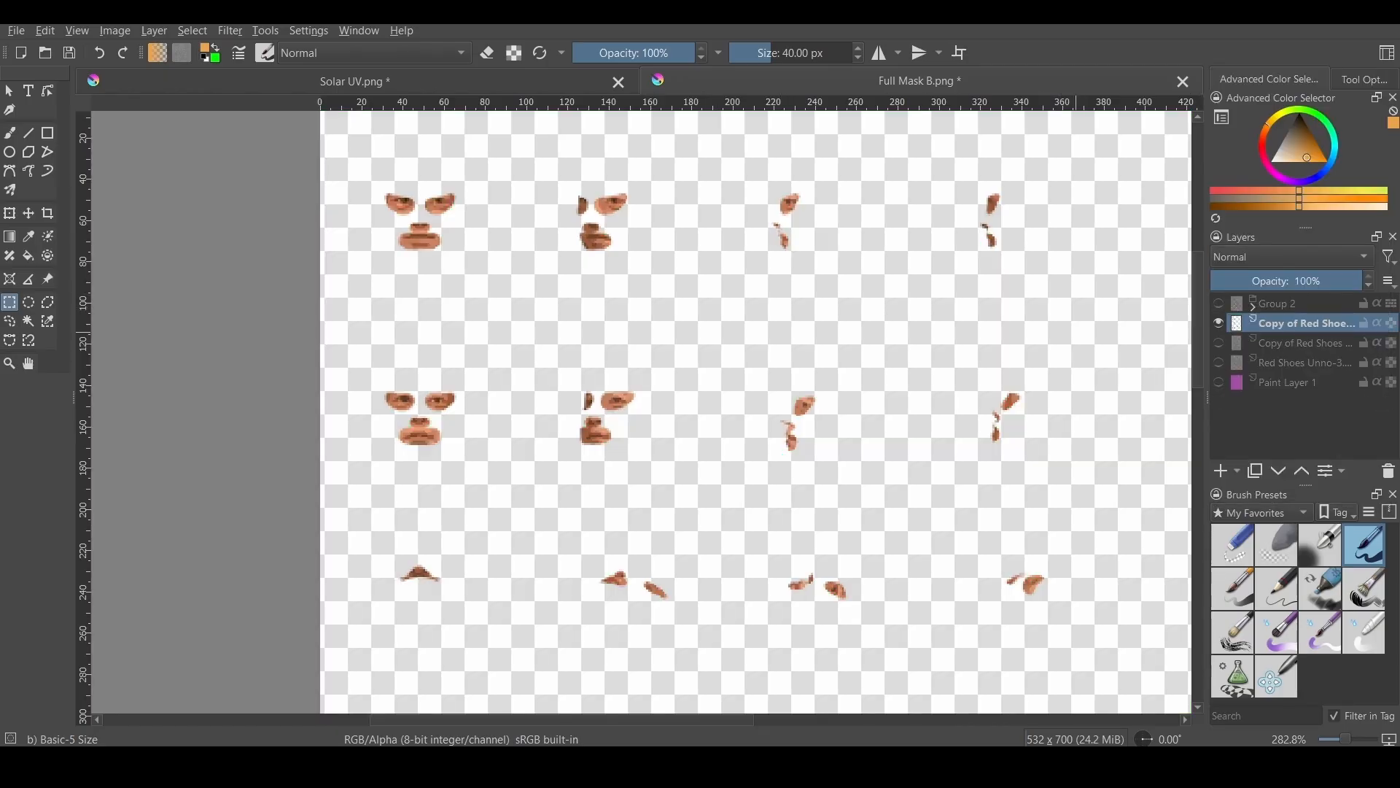
{"action": "left_click", "coordinate": [1219, 304]}
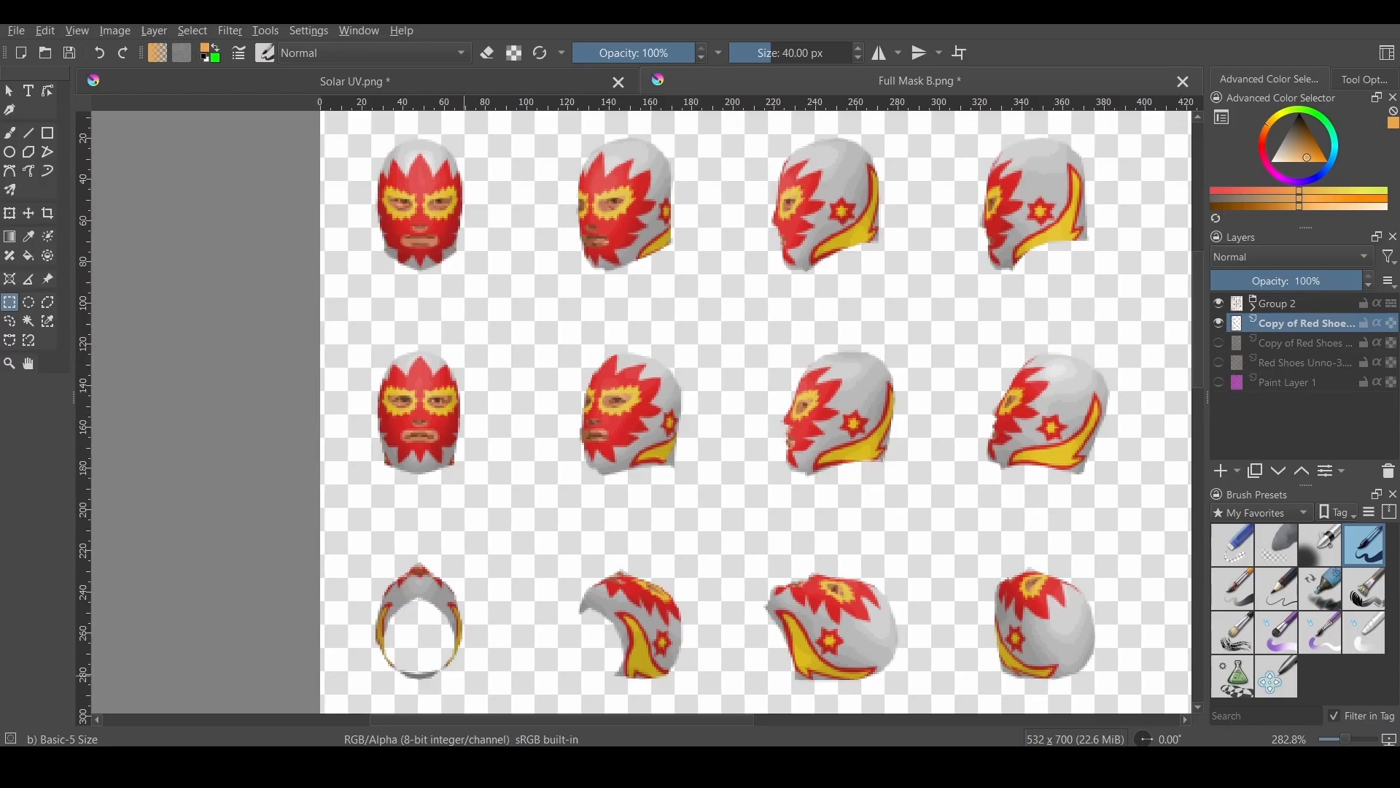
- Import S. S. Machine-3 from the Head folder in File Explorer as a new layer and move it below the Red Shoes Unno duplicate
{"action": "mouse_move", "coordinate": [469, 772]}
{"action": "left_click", "coordinate": [539, 691]}
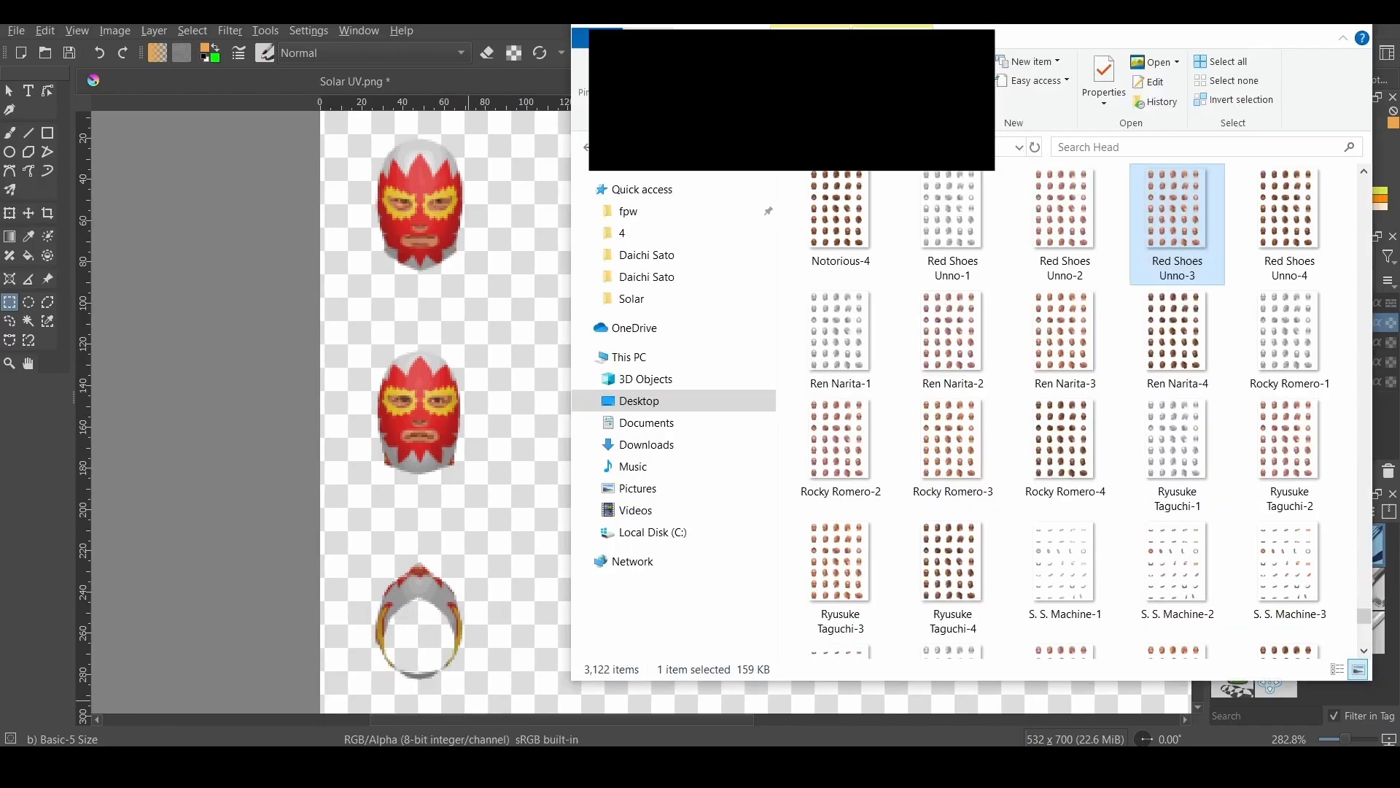
{"action": "left_click", "coordinate": [1068, 441]}
{"action": "key", "text": "s"}
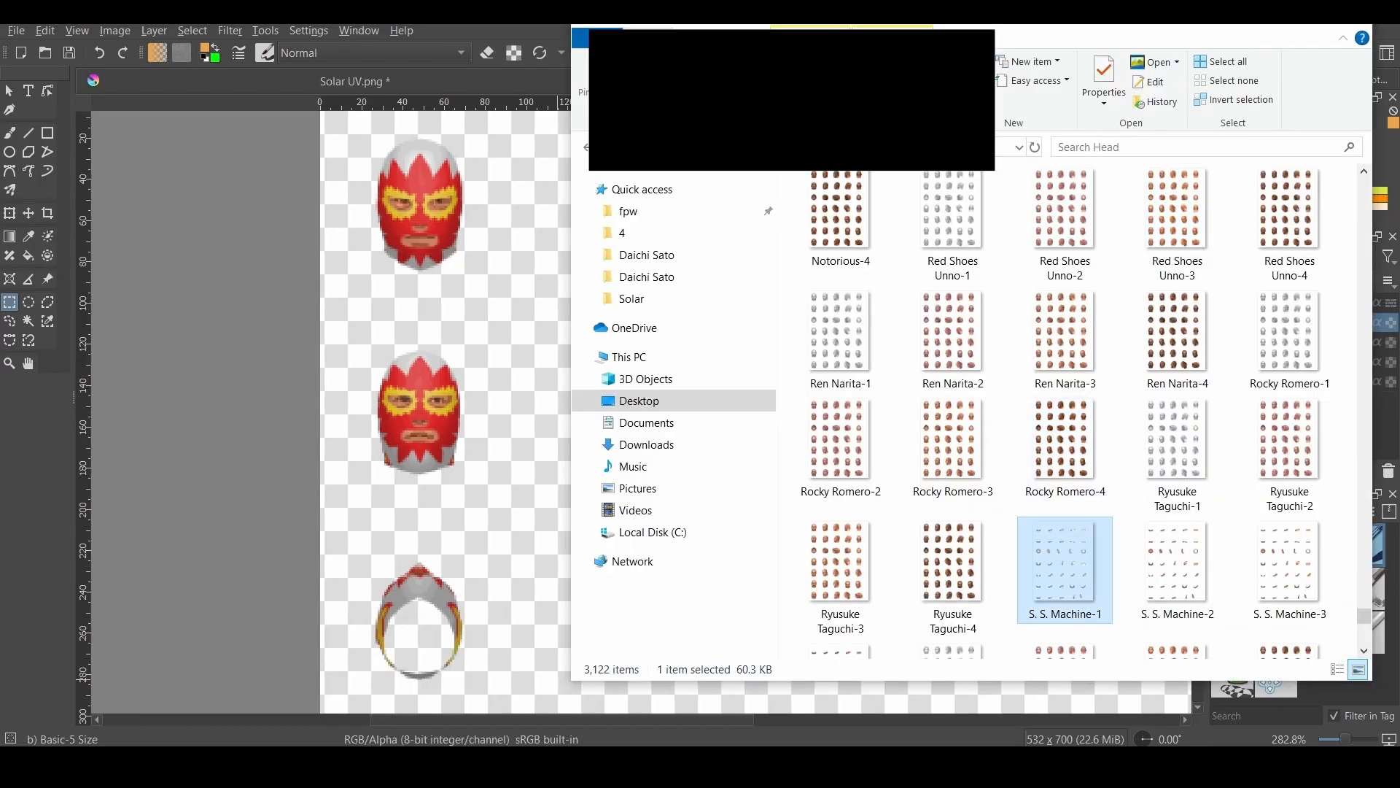
{"action": "scroll", "coordinate": [1066, 505], "scroll_direction": "down", "scroll_amount": 3}
{"action": "left_click_drag", "start_coordinate": [1290, 266], "coordinate": [372, 322]}
{"action": "left_click", "coordinate": [408, 330]}
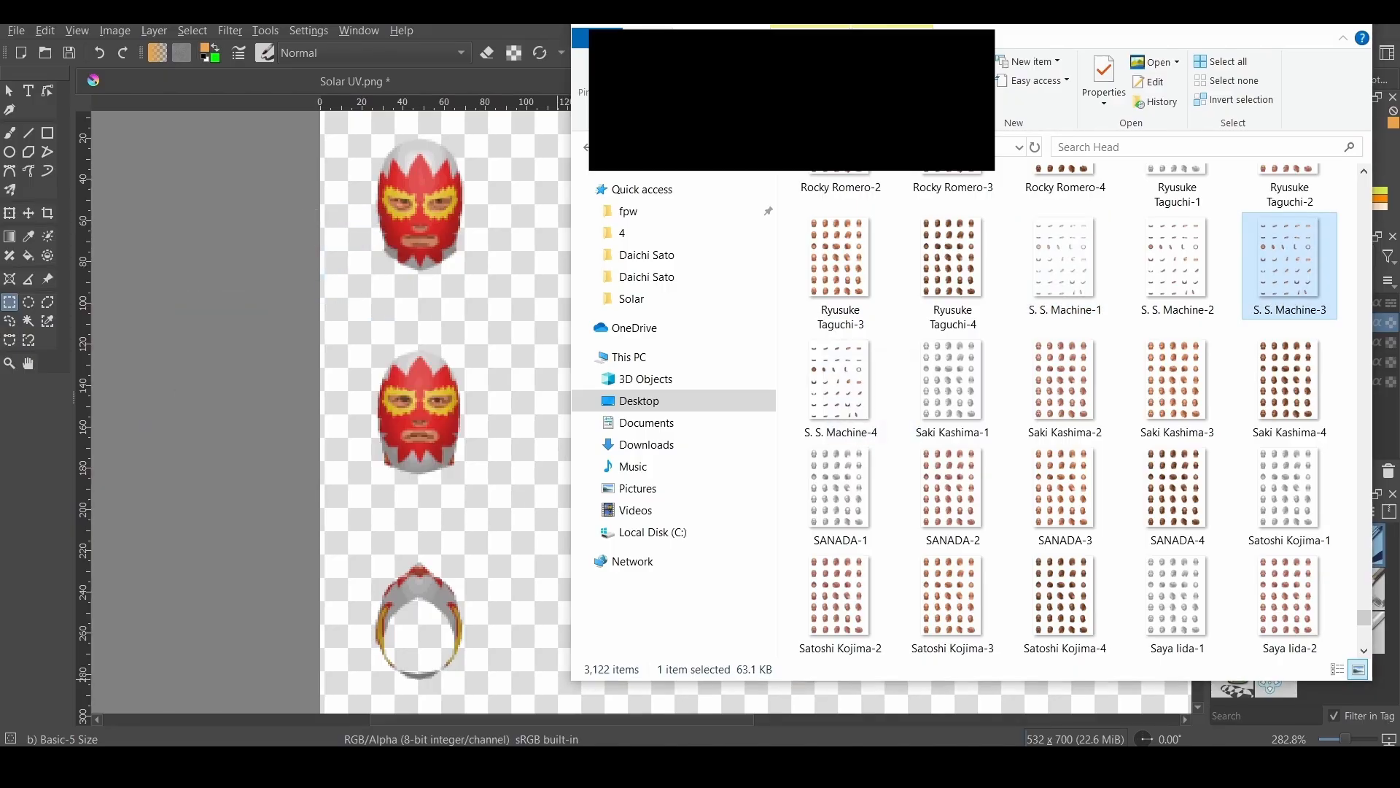
{"action": "key", "text": "alt+Tab"}
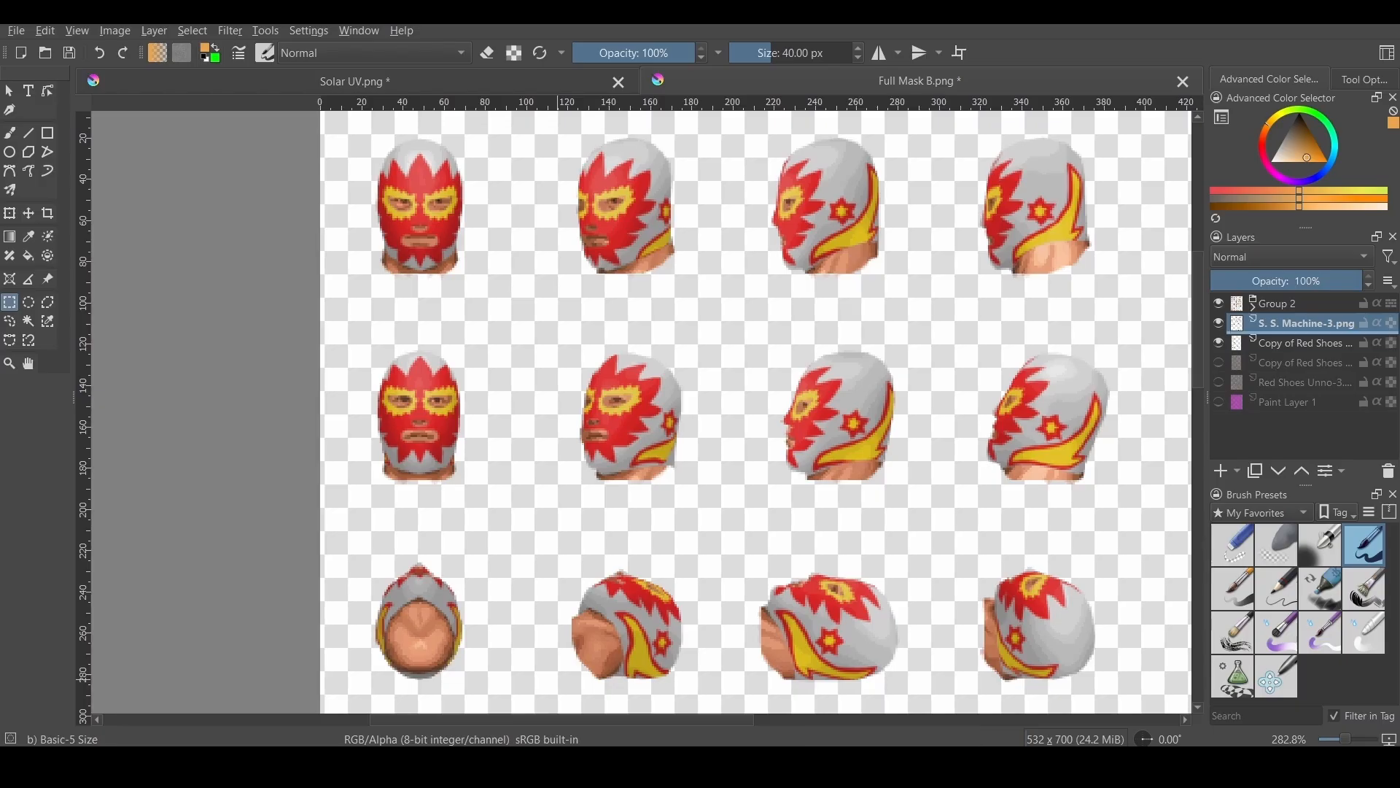
{"action": "key", "text": "ctrl+Page_Down"}
- Select a small rectangular area in front of the nose of the second row's third head on the Red Shoes Unno duplicate
{"action": "middle_click_drag", "start_coordinate": [642, 285], "coordinate": [352, 299]}
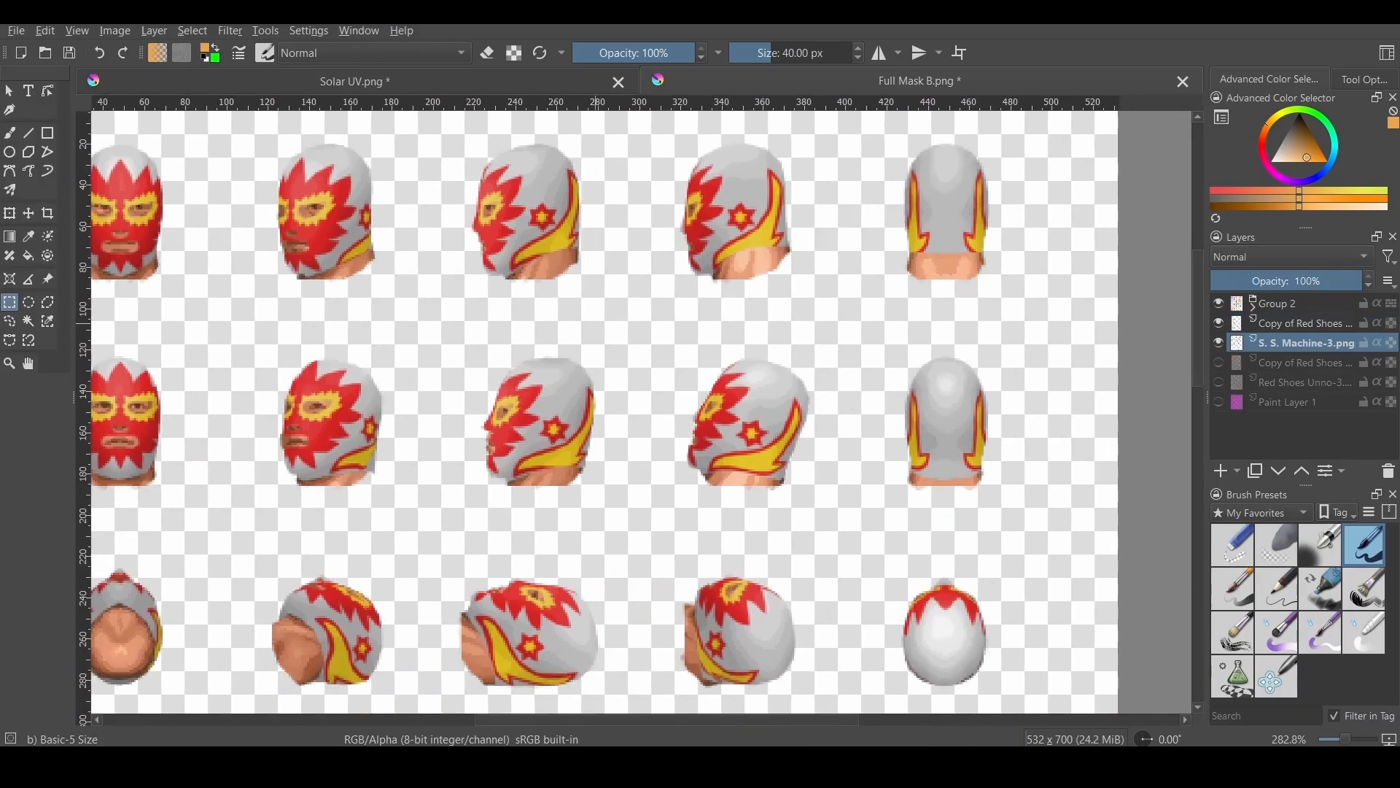
{"action": "middle_click_drag", "start_coordinate": [689, 427], "coordinate": [733, 341]}
{"action": "scroll", "coordinate": [733, 341], "scroll_direction": "up", "scroll_amount": 2}
{"action": "scroll", "coordinate": [811, 357], "scroll_direction": "up", "scroll_amount": 1}
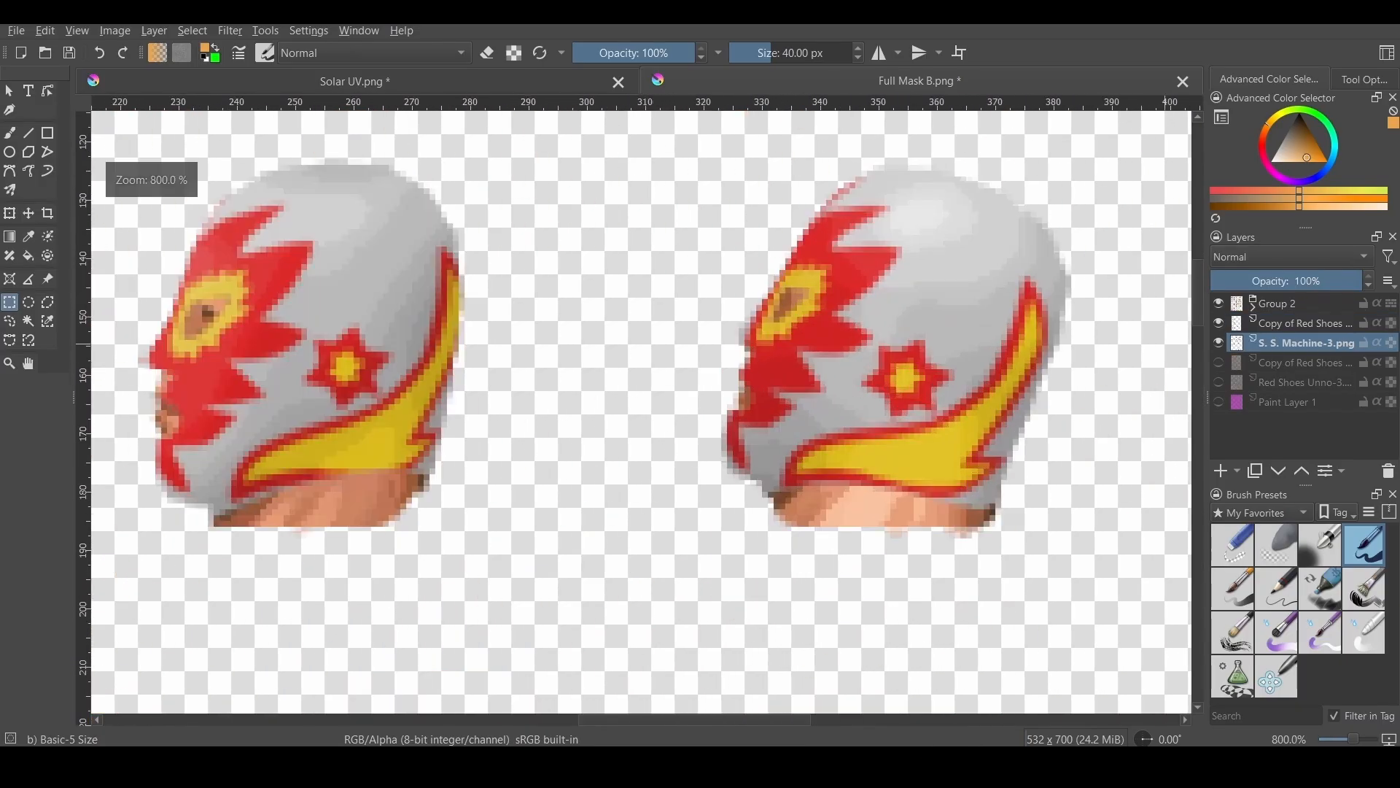
{"action": "middle_click_drag", "start_coordinate": [757, 410], "coordinate": [870, 374]}
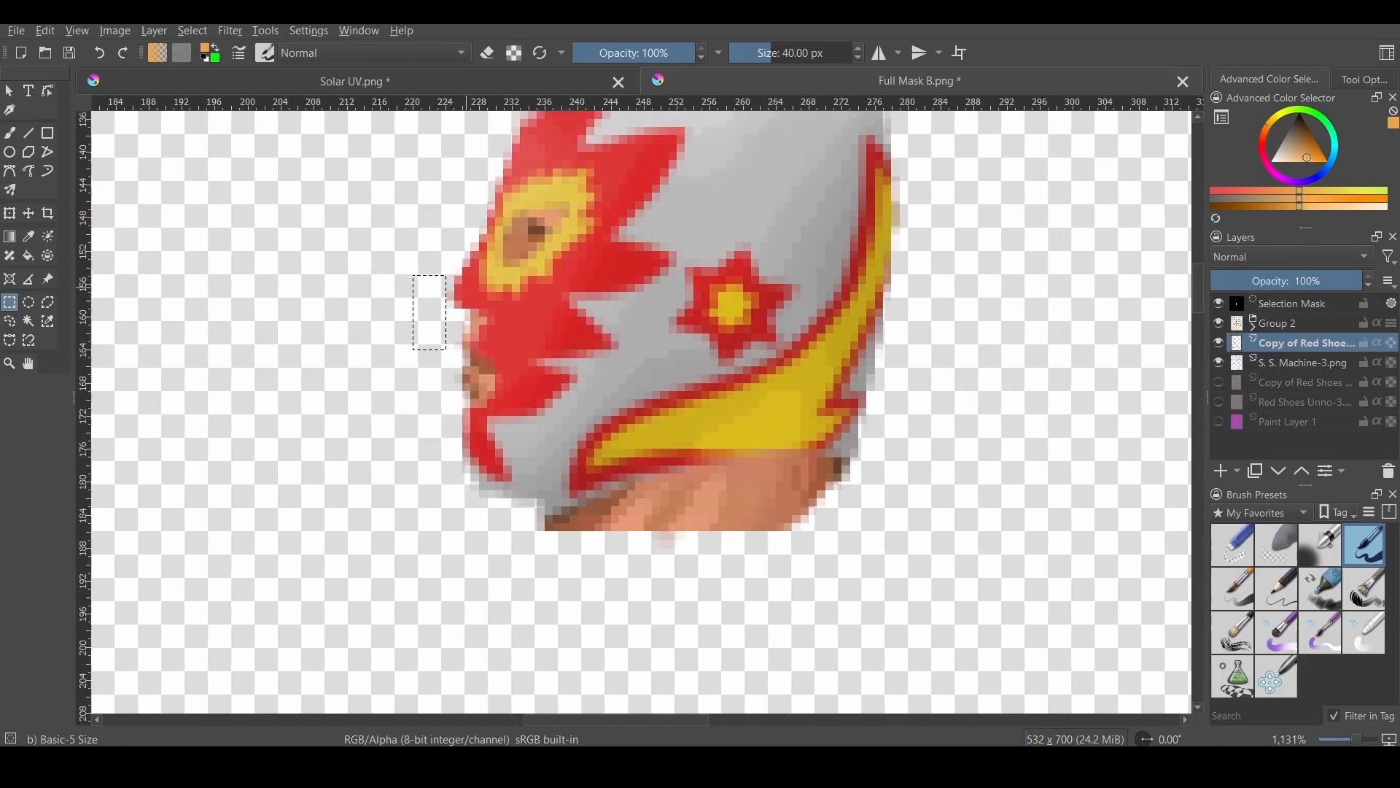
{"action": "scroll", "coordinate": [437, 408], "scroll_direction": "up", "scroll_amount": 2}
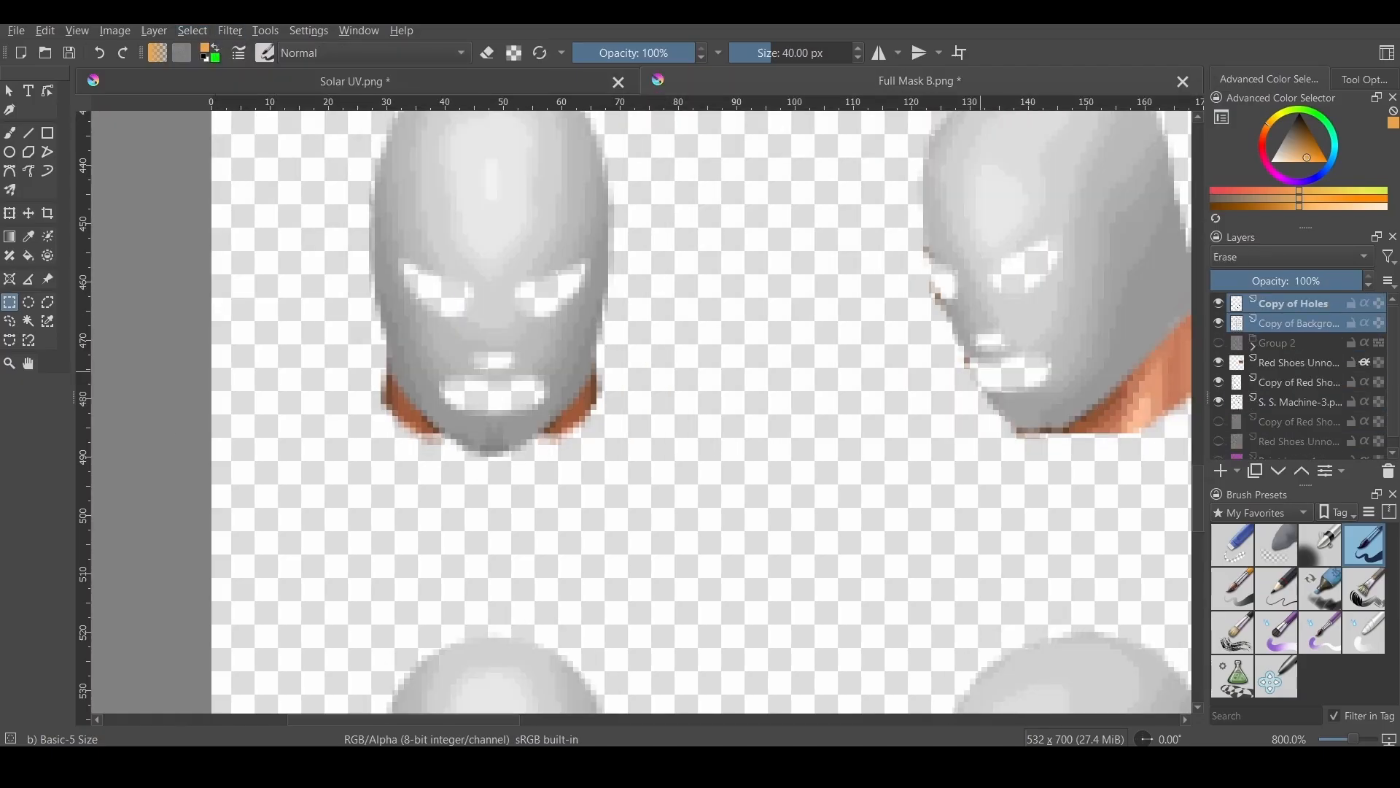
- Merge Copy of Holes into the background copy and set the merged layer's lightness to -100 with HSV/HSL Adjustment
{"action": "key", "text": "ctrl+e"}
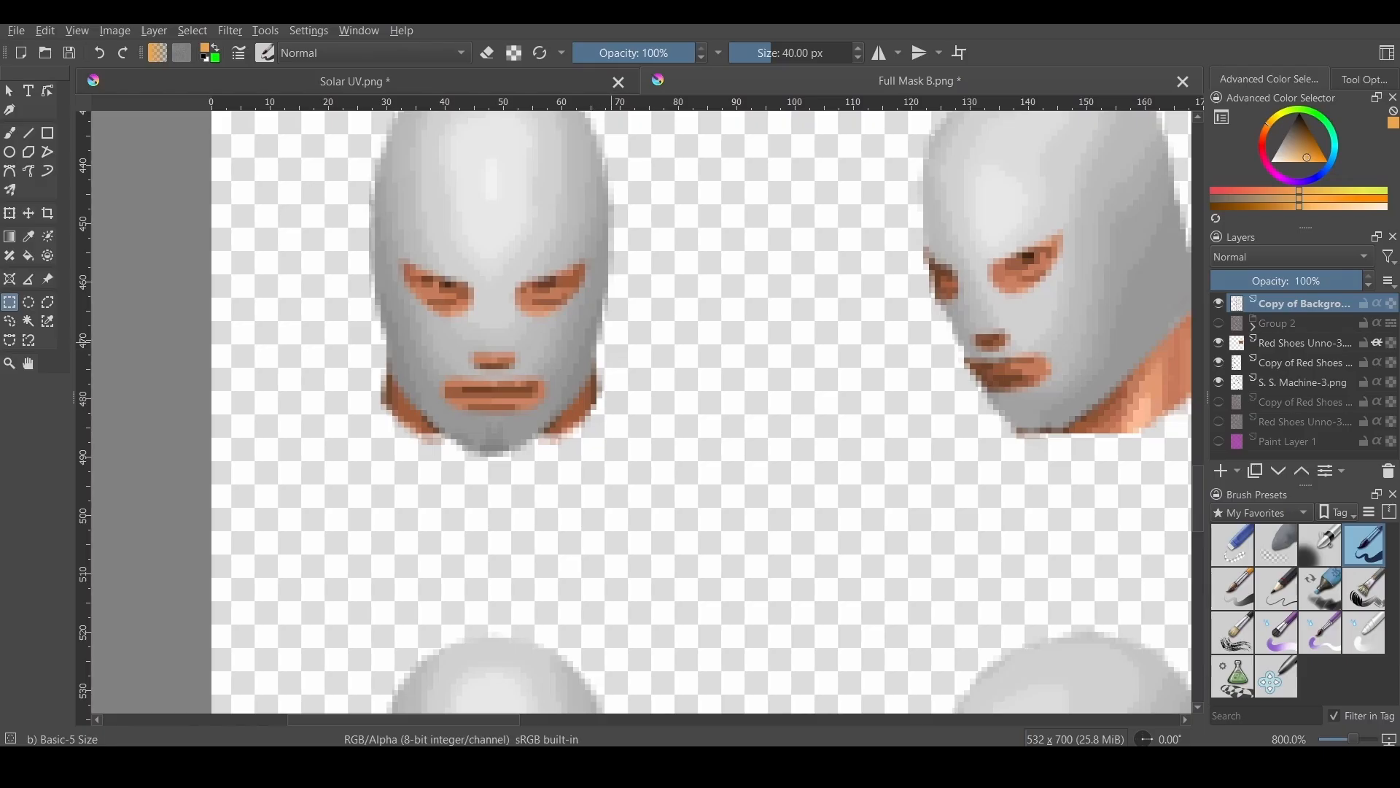
{"action": "key", "text": "ctrl+u"}
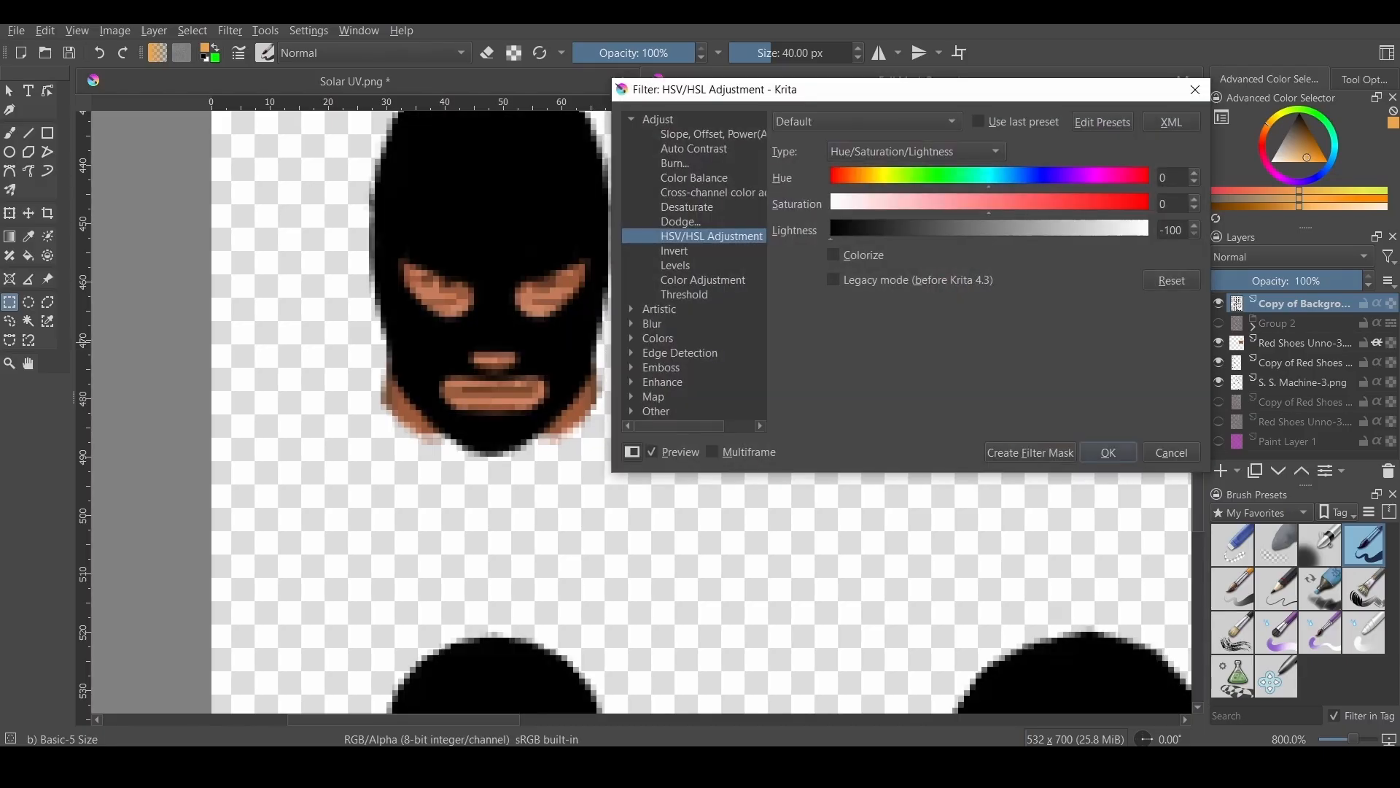
{"action": "key", "text": "Return"}
- Show Group 2, place the blackened background copy directly beneath it and lock that layer's alpha
{"action": "left_click", "coordinate": [1219, 323]}
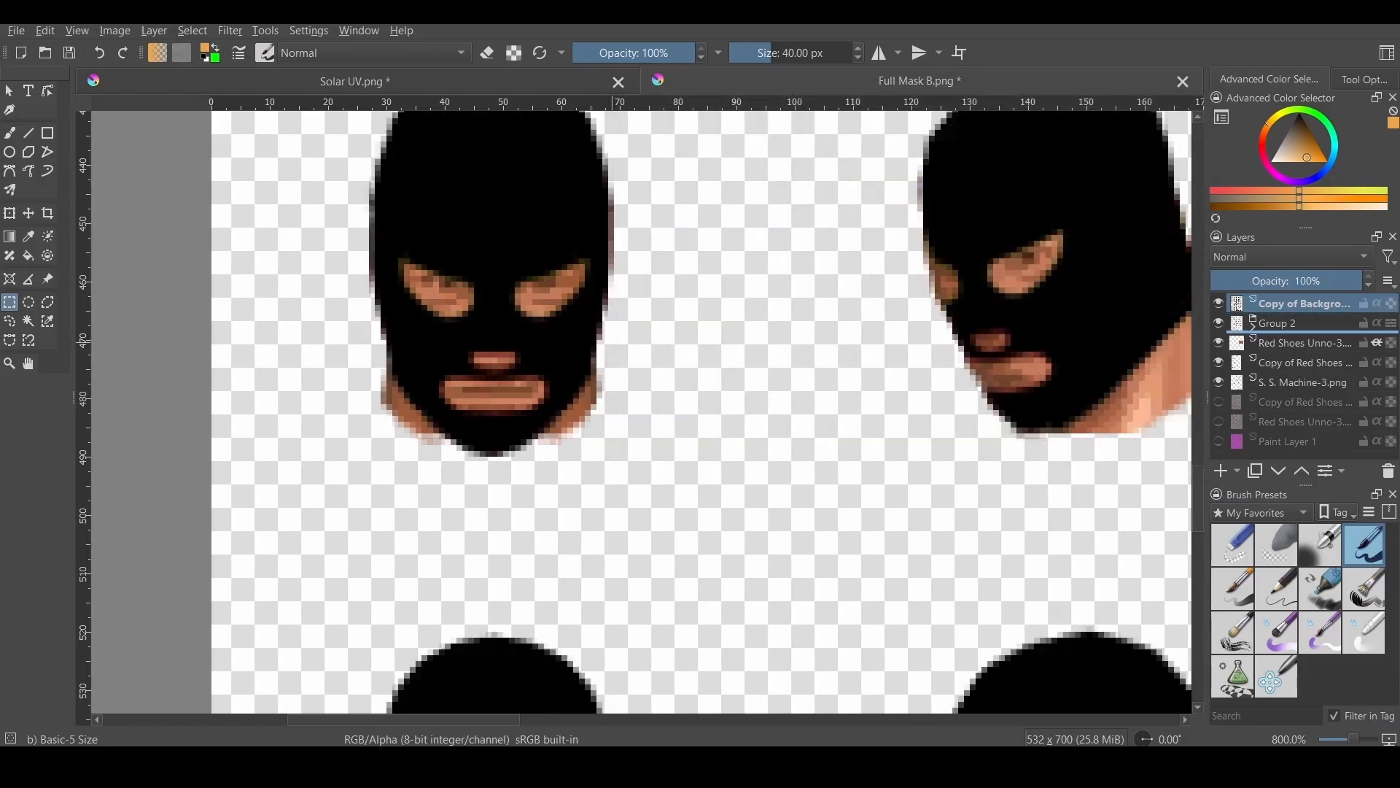
{"action": "left_click_drag", "start_coordinate": [1297, 304], "coordinate": [1297, 332]}
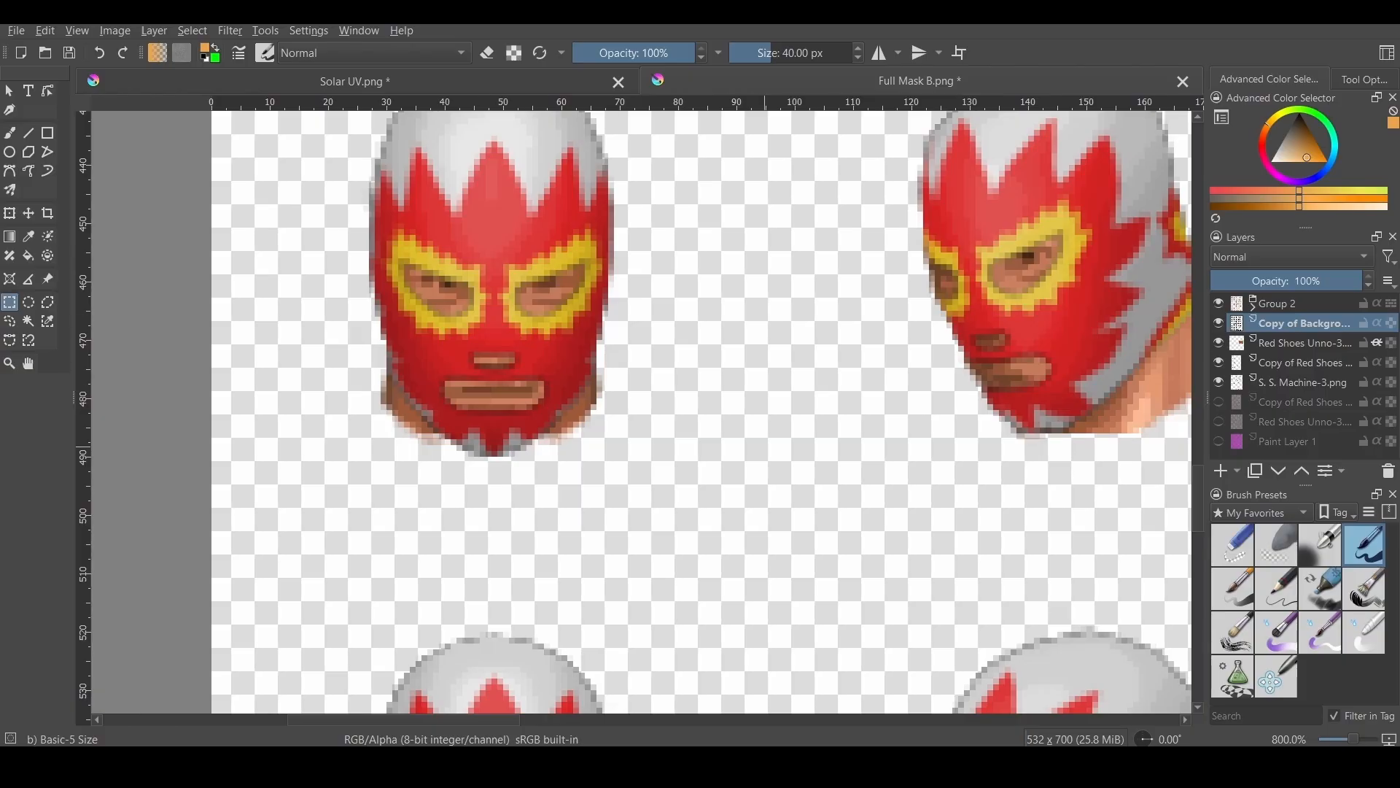
{"action": "scroll", "coordinate": [633, 479], "scroll_direction": "down", "scroll_amount": 1}
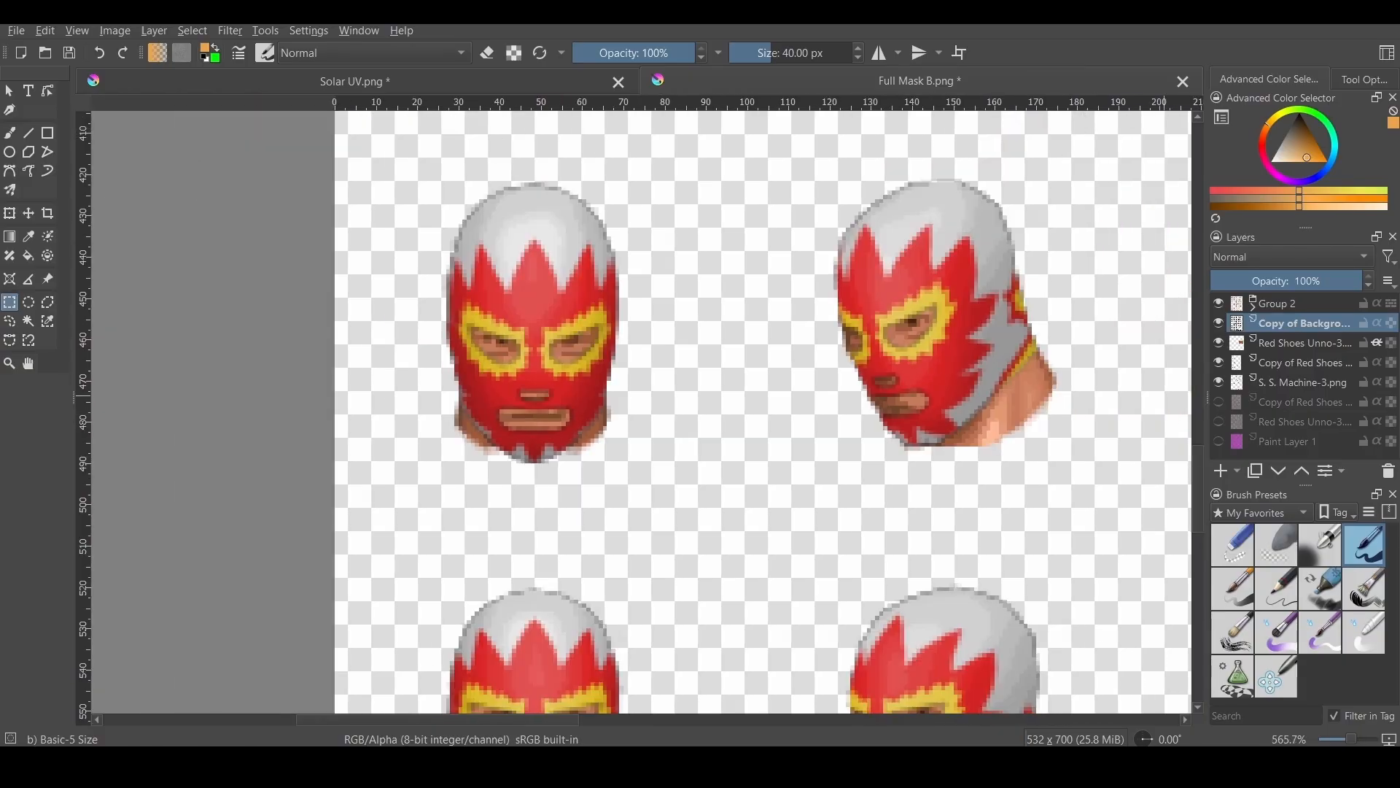
{"action": "left_click", "coordinate": [1377, 323]}
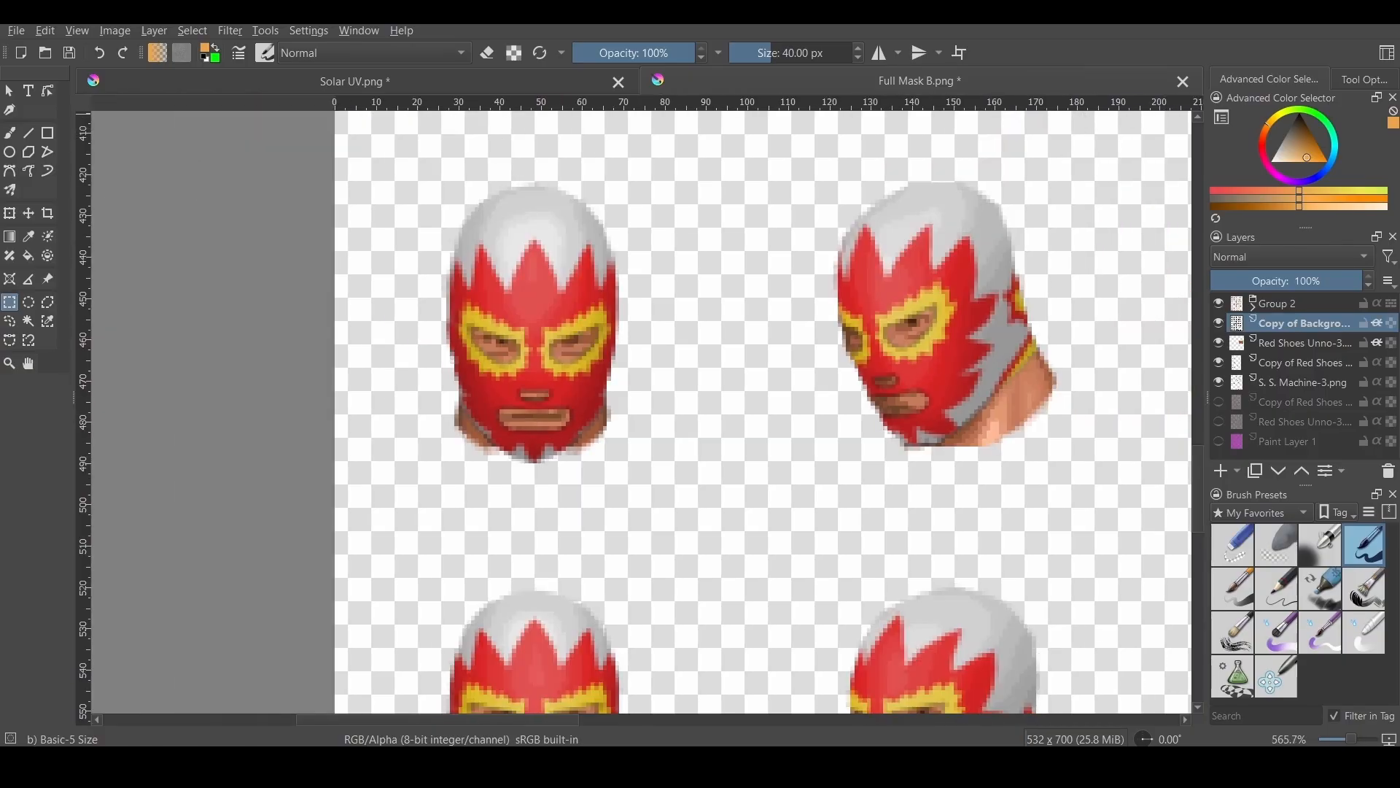
- Apply a circular Blur with horizontal and vertical radius 3 to the background copy and set its opacity to 50%
{"action": "left_click", "coordinate": [230, 29]}
{"action": "mouse_move", "coordinate": [251, 131]}
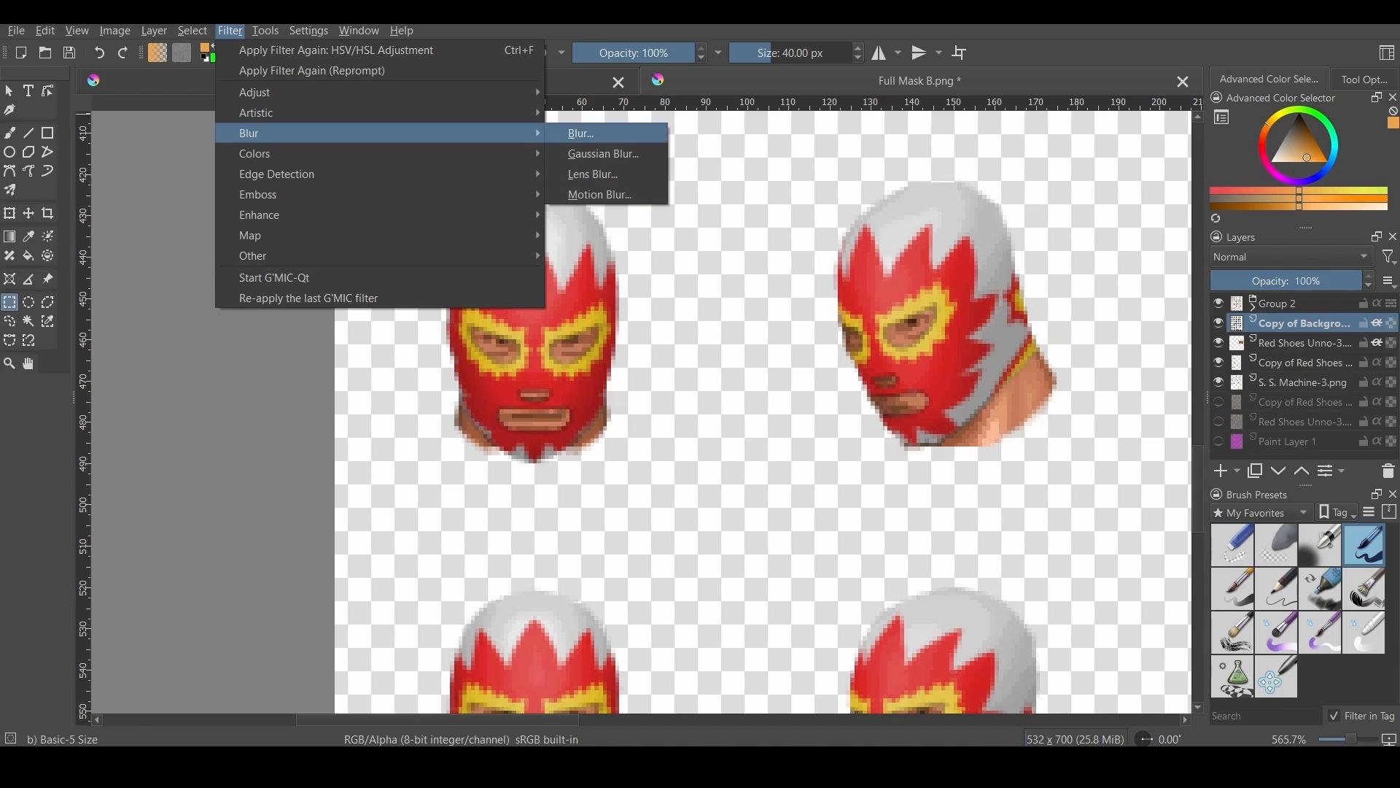
{"action": "left_click", "coordinate": [584, 150]}
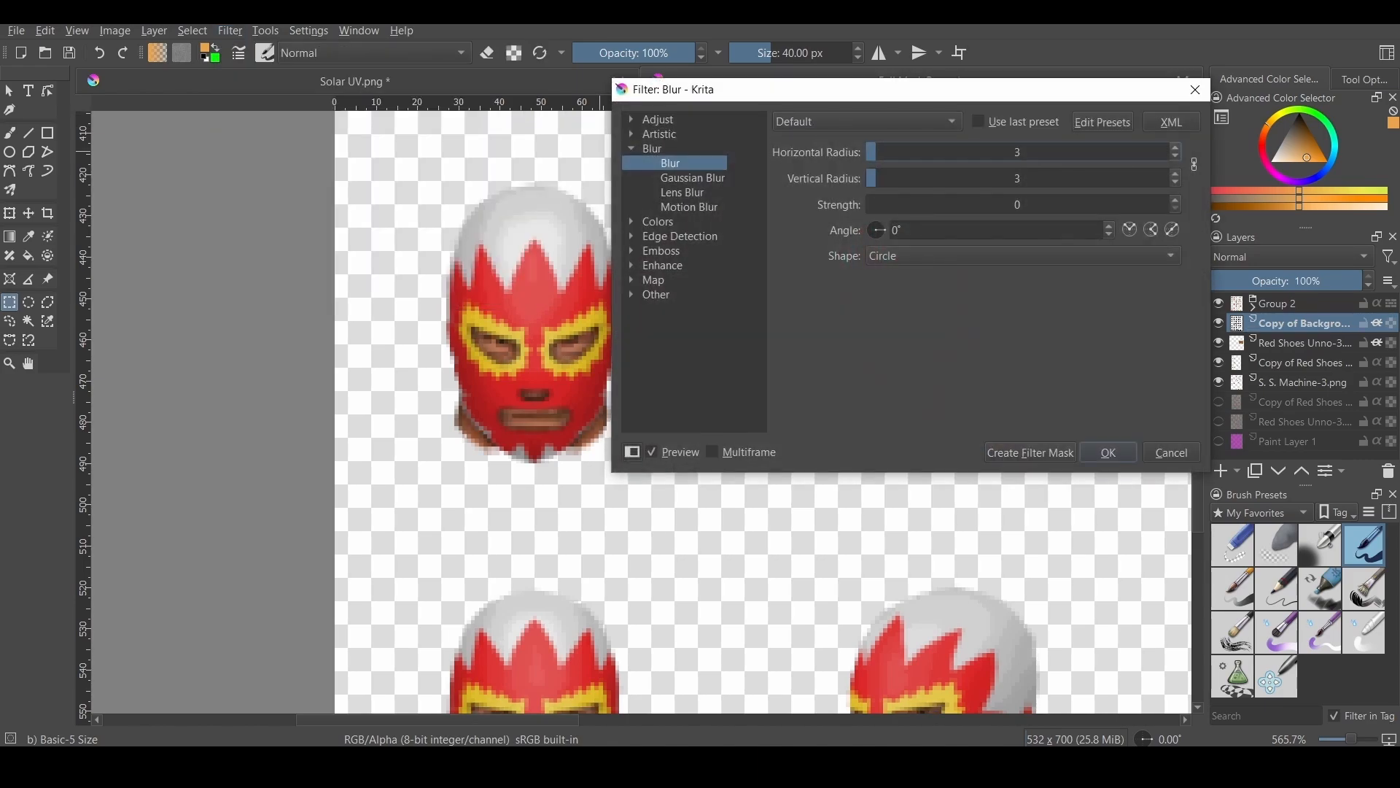
{"action": "left_click", "coordinate": [1102, 447]}
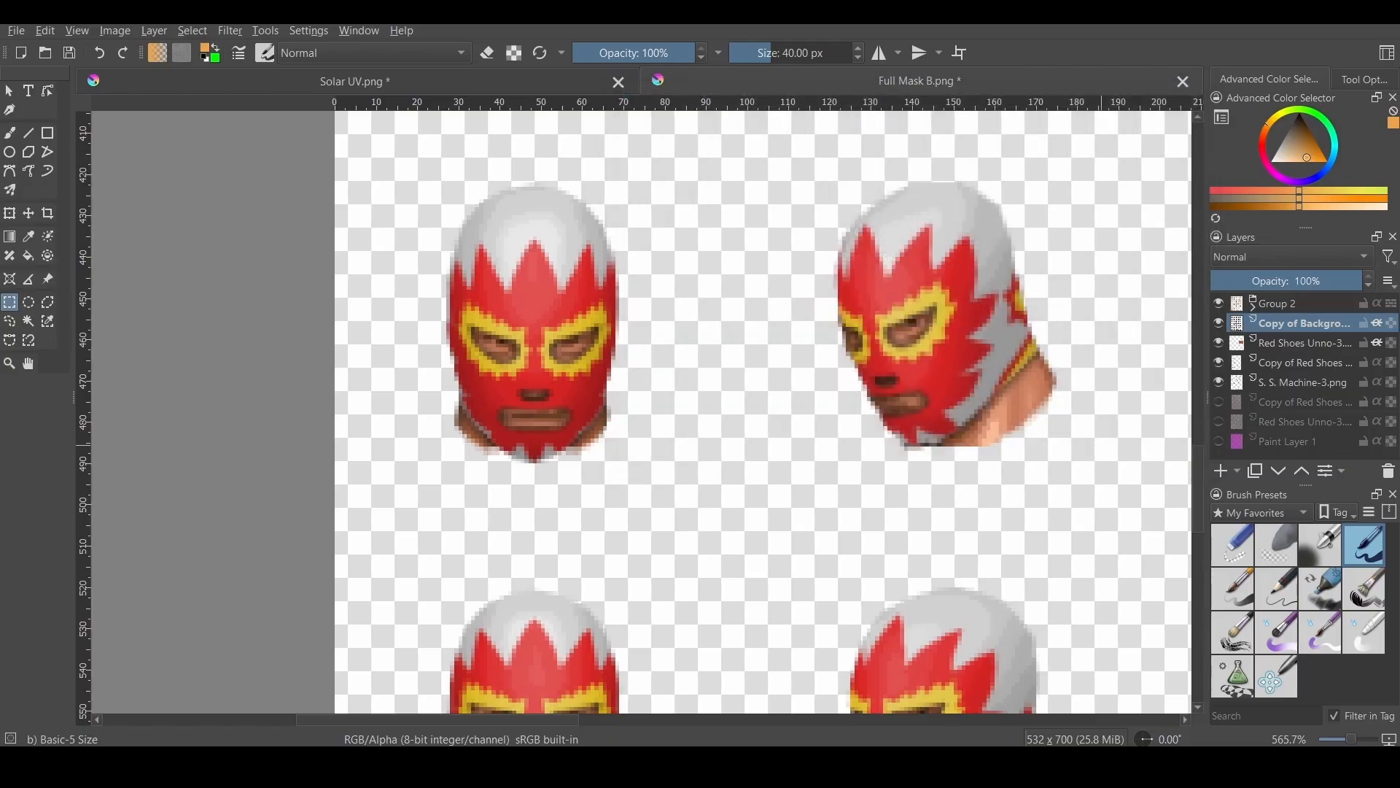
{"action": "left_click_drag", "start_coordinate": [1302, 280], "coordinate": [1293, 281]}
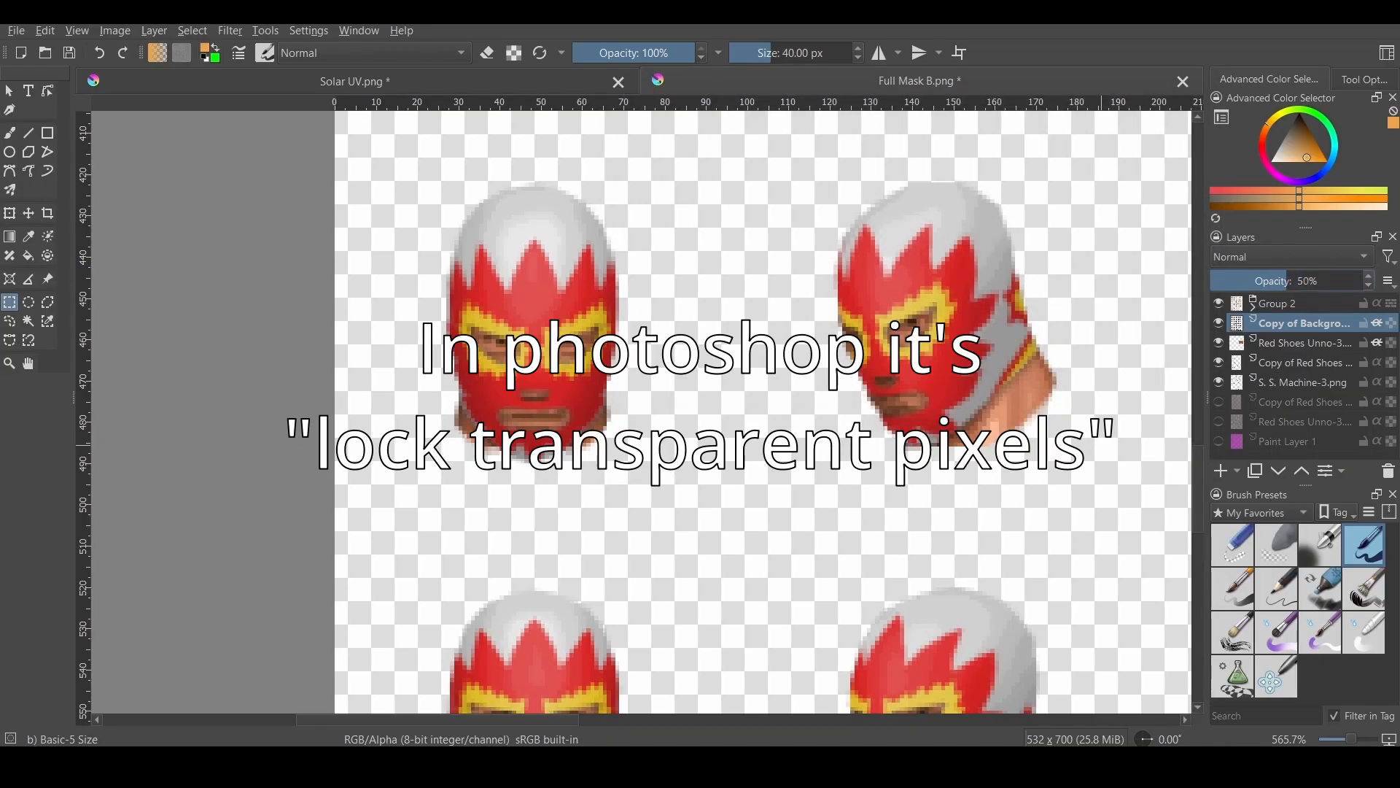
- Lower the blurred background copy's opacity to 25%, toggling Group 2's visibility to judge the shadow with and without the masks
{"action": "left_click", "coordinate": [1219, 303]}
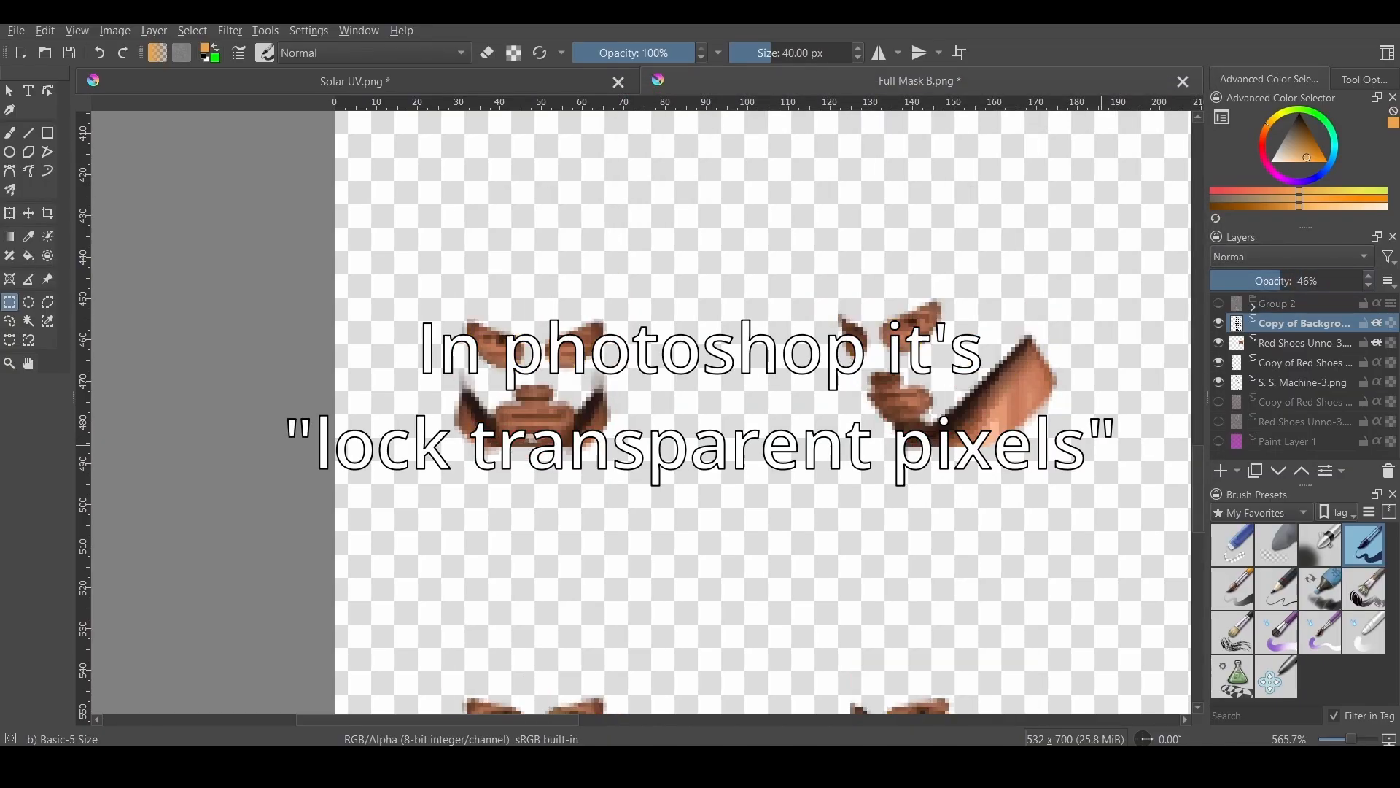
{"action": "left_click", "coordinate": [1219, 303]}
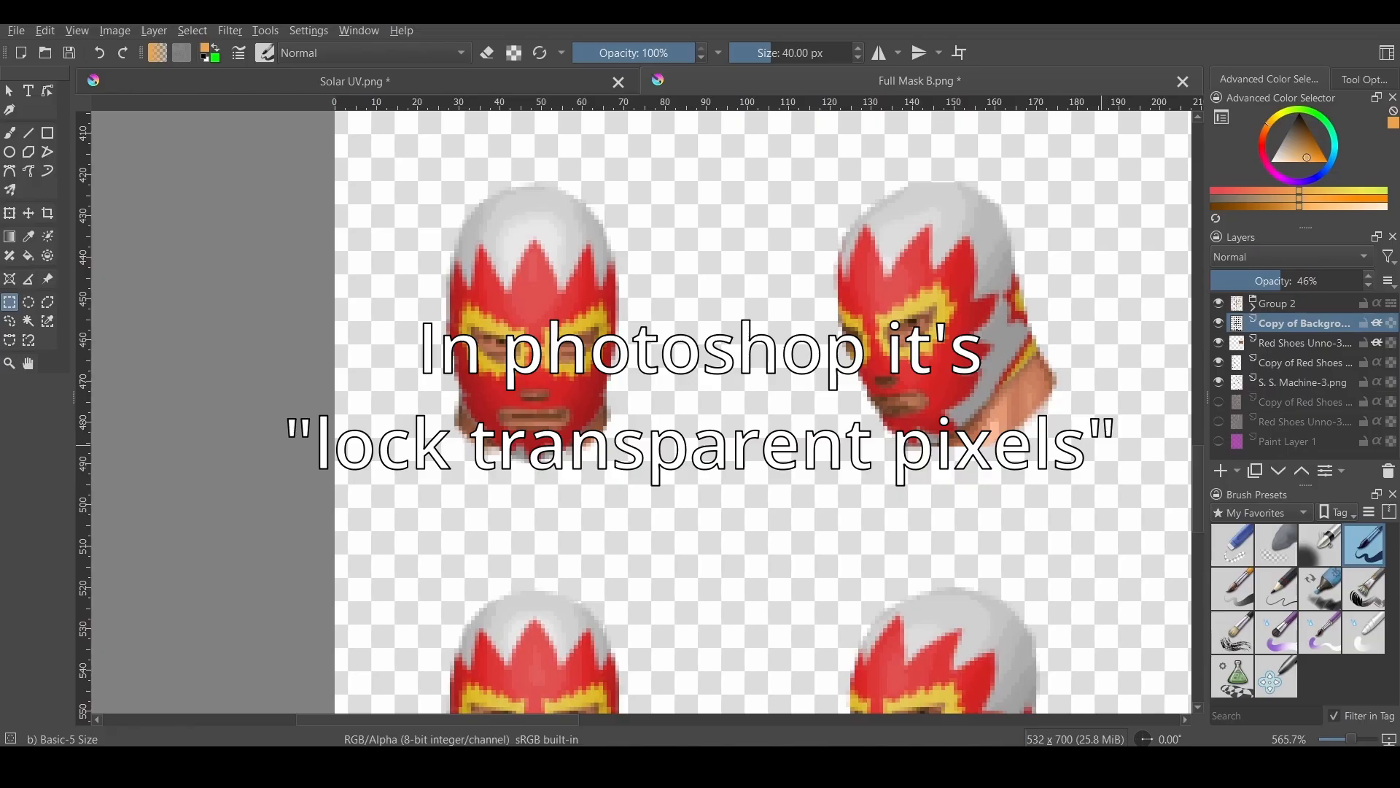
{"action": "left_click", "coordinate": [1219, 303]}
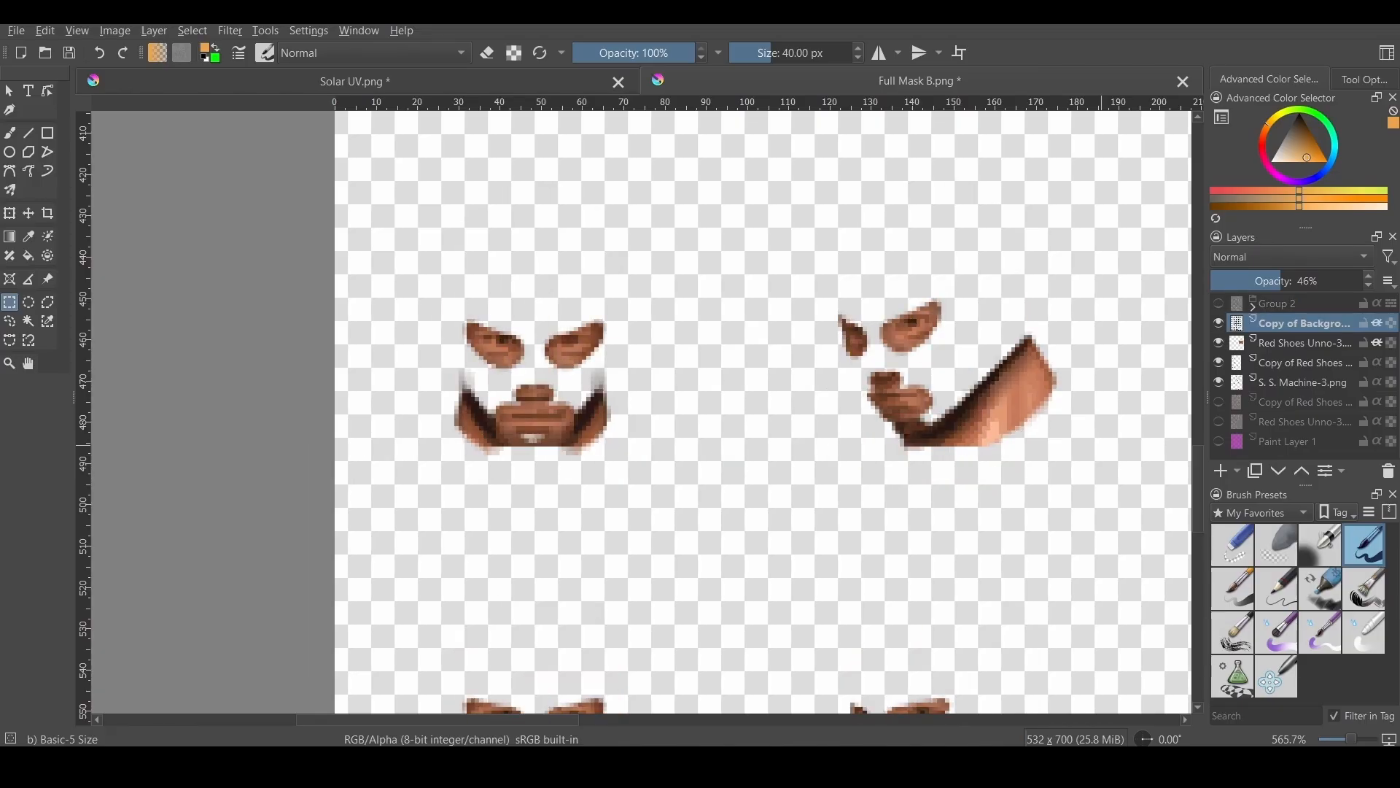
{"action": "left_click", "coordinate": [1219, 303]}
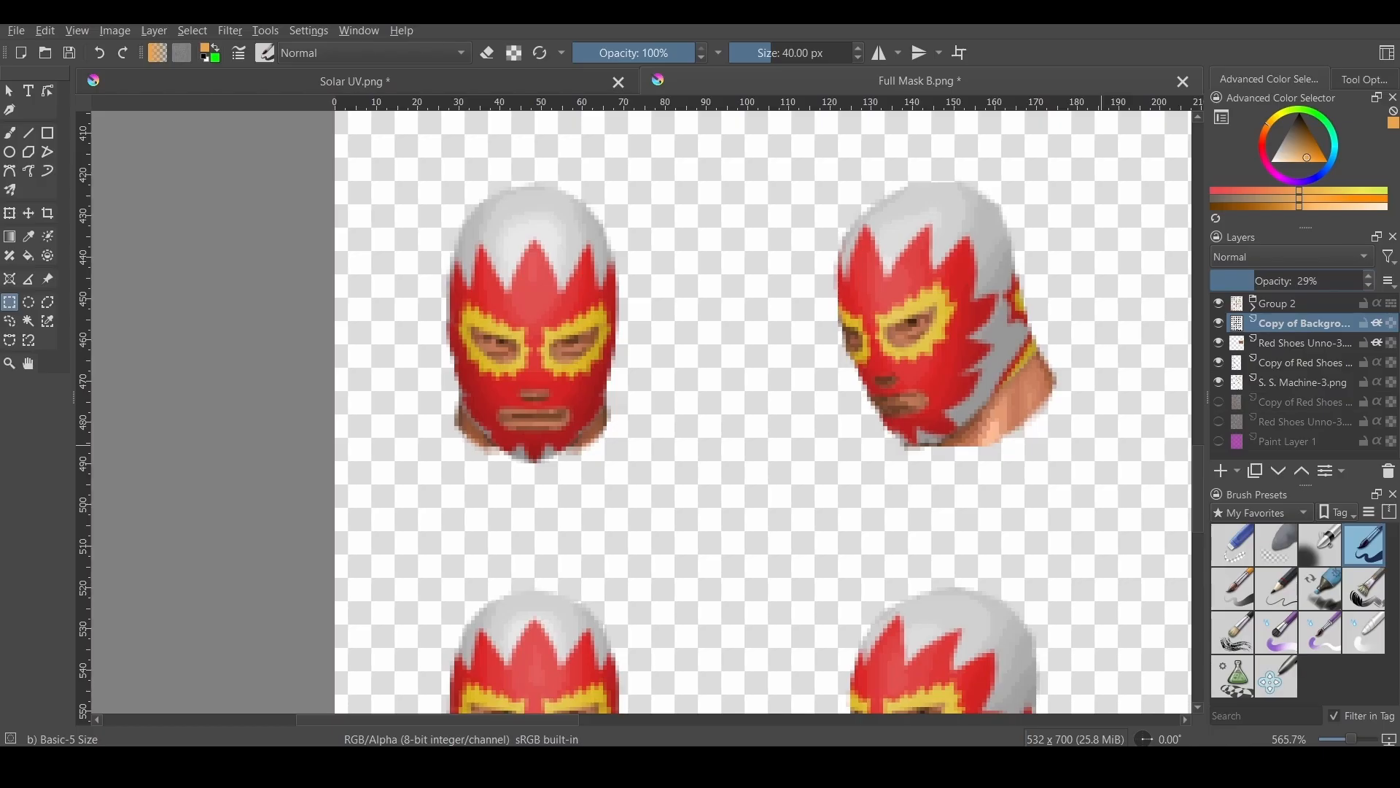
{"action": "scroll", "coordinate": [691, 326], "scroll_direction": "down", "scroll_amount": 1}
{"action": "middle_click_drag", "start_coordinate": [829, 391], "coordinate": [538, 452]}
{"action": "scroll", "coordinate": [538, 452], "scroll_direction": "down", "scroll_amount": 1}
{"action": "middle_click_drag", "start_coordinate": [1008, 345], "coordinate": [877, 376]}
{"action": "scroll", "coordinate": [901, 507], "scroll_direction": "up", "scroll_amount": 2, "text": "ctrl"}
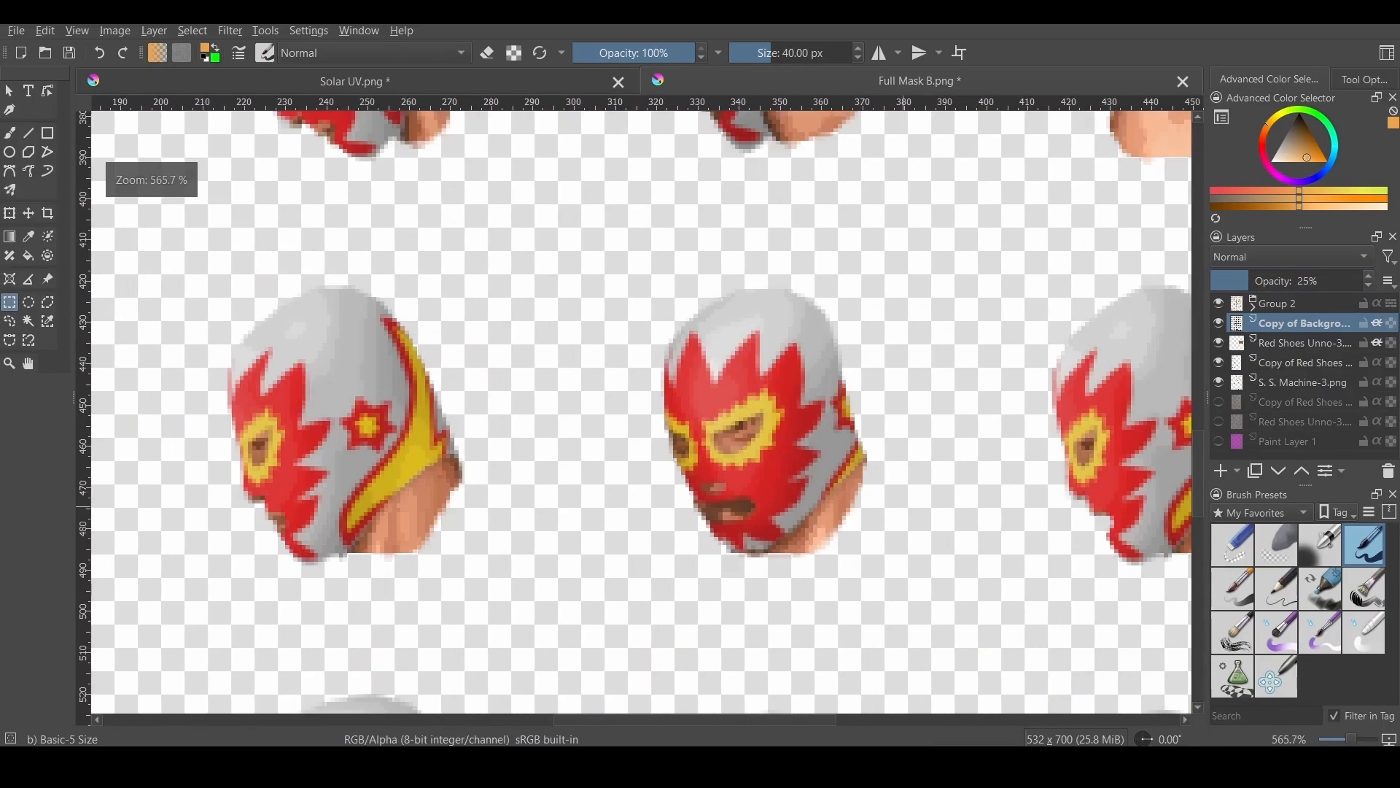
- Hide Group 2 and export the remaining visible face and neck artwork as a PNG image named Solar Base Head
{"action": "scroll", "coordinate": [876, 496], "scroll_direction": "down", "scroll_amount": 2}
{"action": "middle_click_drag", "start_coordinate": [924, 172], "coordinate": [1004, 477]}
{"action": "left_click", "coordinate": [1218, 304]}
{"action": "middle_click_drag", "start_coordinate": [905, 329], "coordinate": [907, 387]}
{"action": "scroll", "coordinate": [906, 387], "scroll_direction": "down", "scroll_amount": 1}
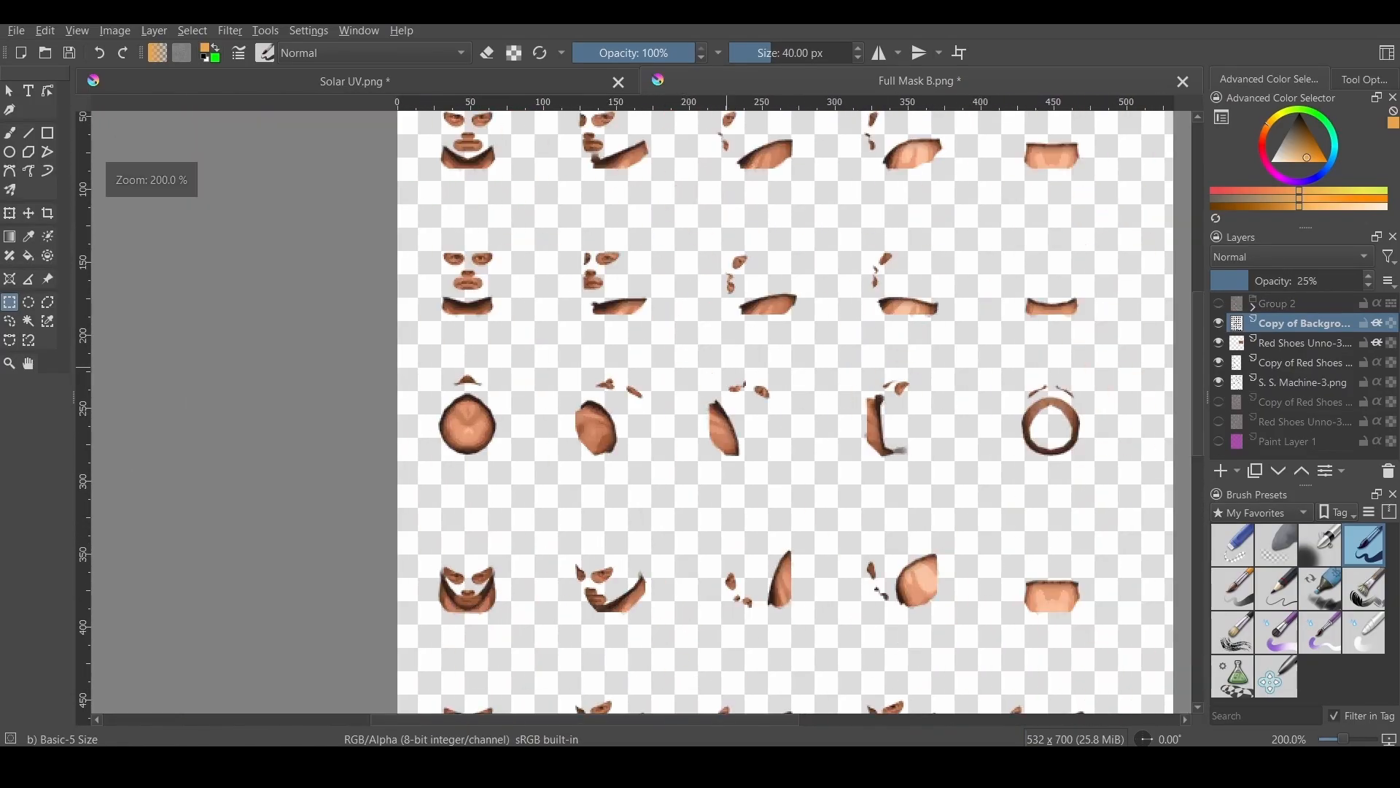
{"action": "middle_click_drag", "start_coordinate": [567, 283], "coordinate": [569, 322]}
{"action": "scroll", "coordinate": [569, 321], "scroll_direction": "down", "scroll_amount": 2}
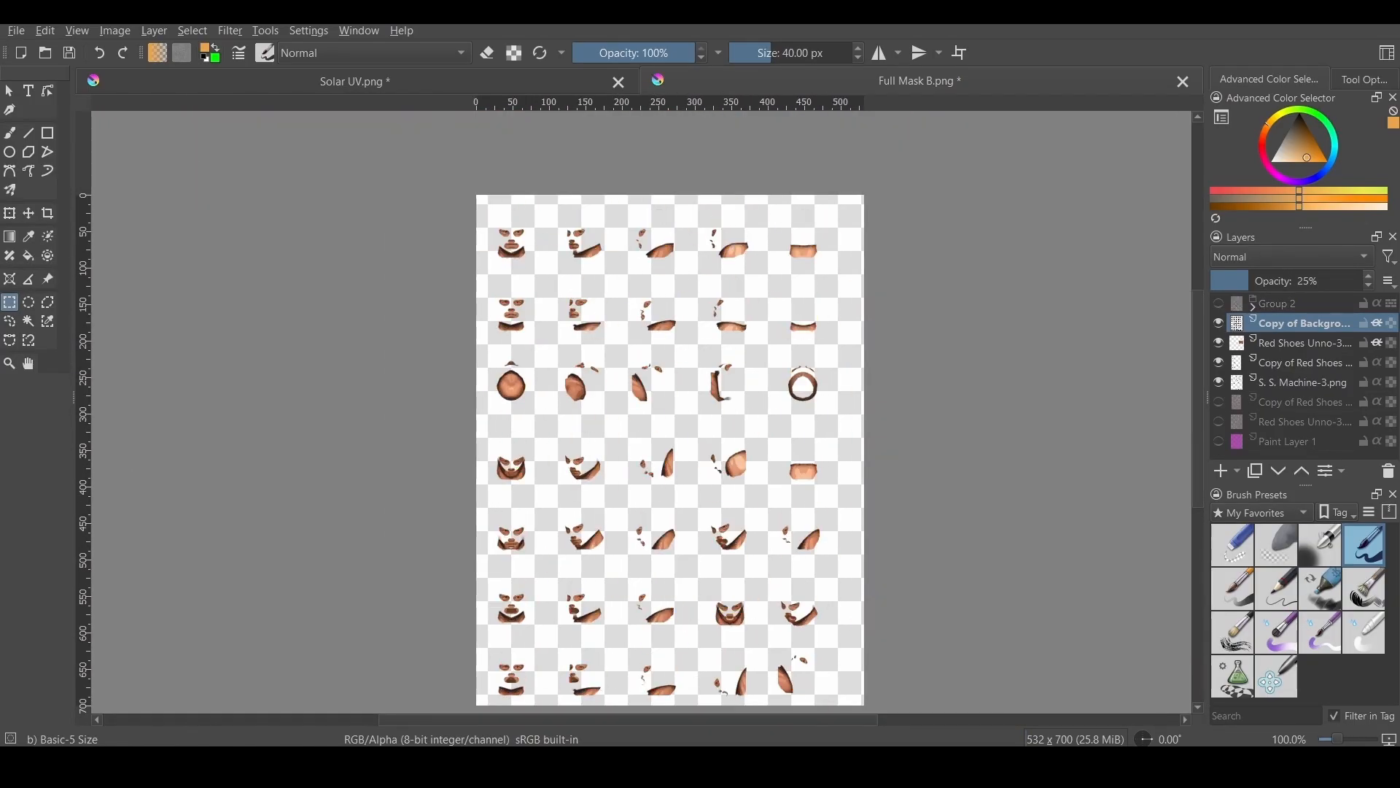
{"action": "key", "text": "ctrl+shift+e"}
{"action": "type", "text": "Solar Base He"}
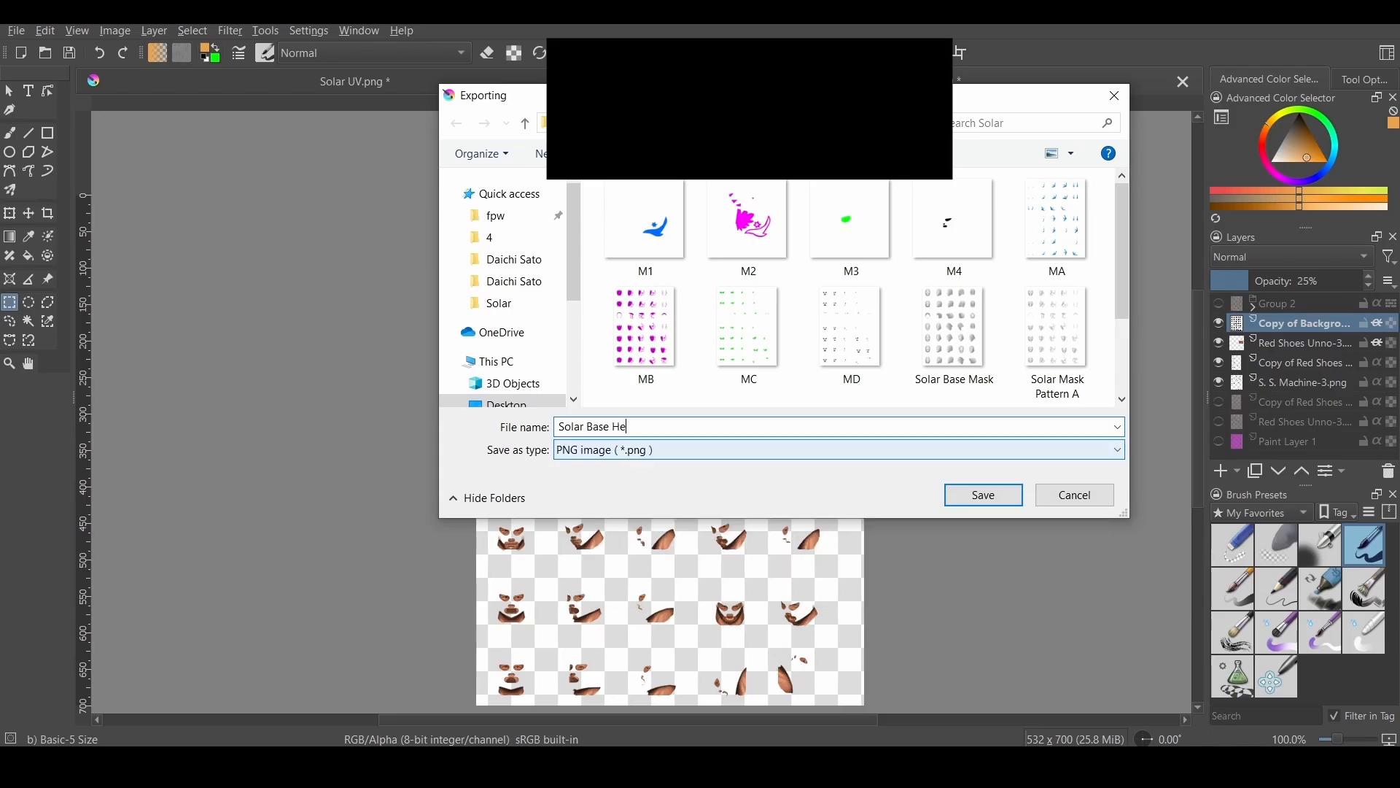
{"action": "type", "text": "ad"}
{"action": "key", "text": "Return"}
{"action": "key", "text": "Return"}
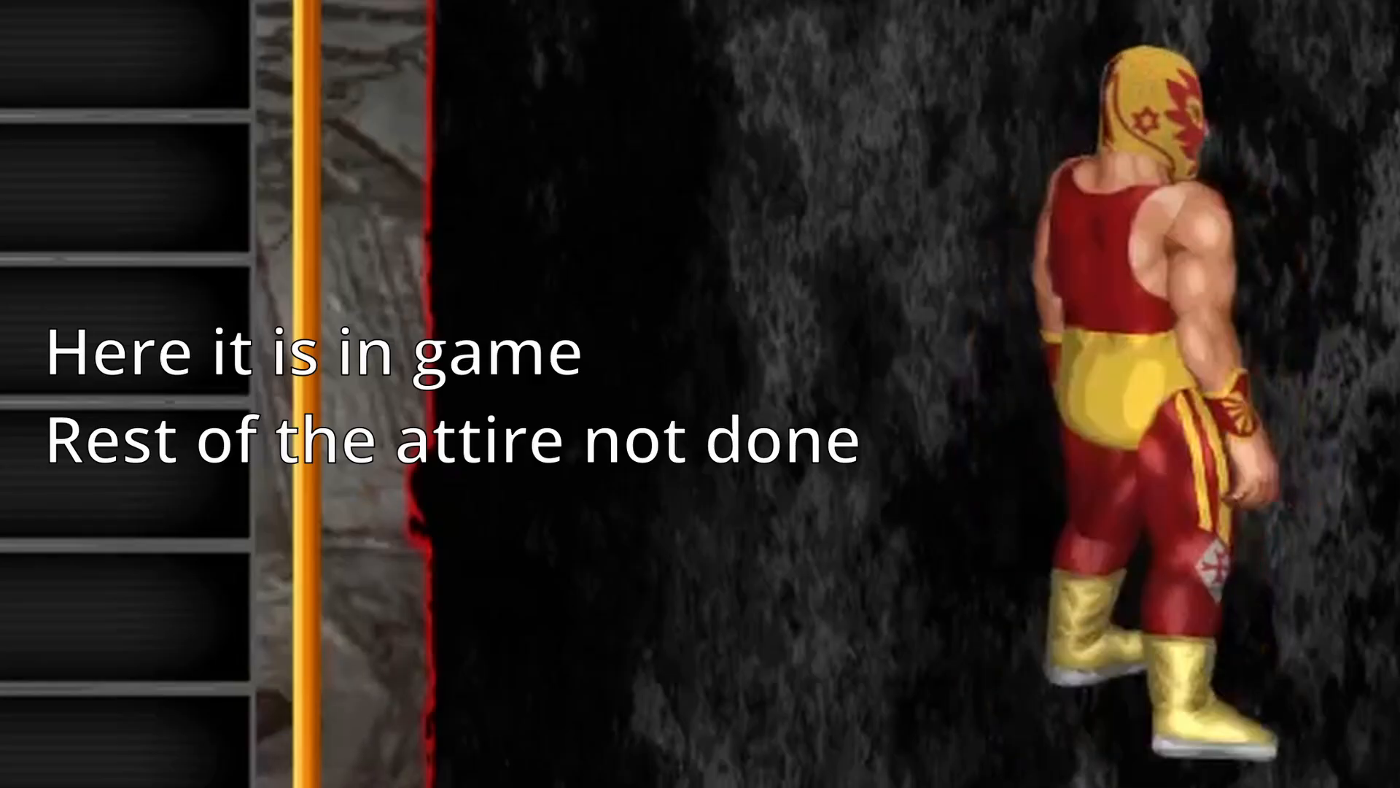